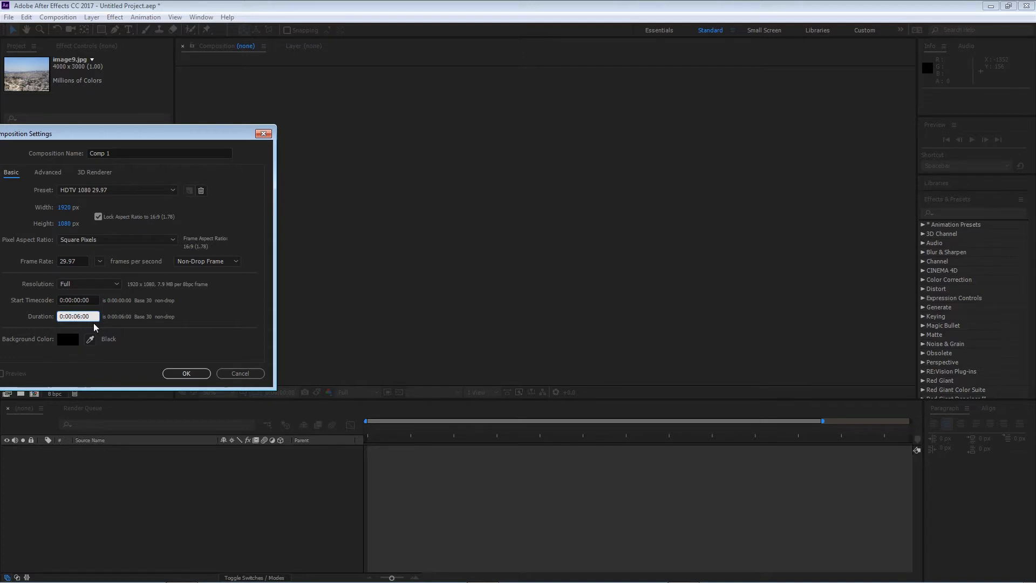
Step: Create the HDTV 1080 29.97 composition with a 6-second duration and add a full-size black solid named E
key(Return)
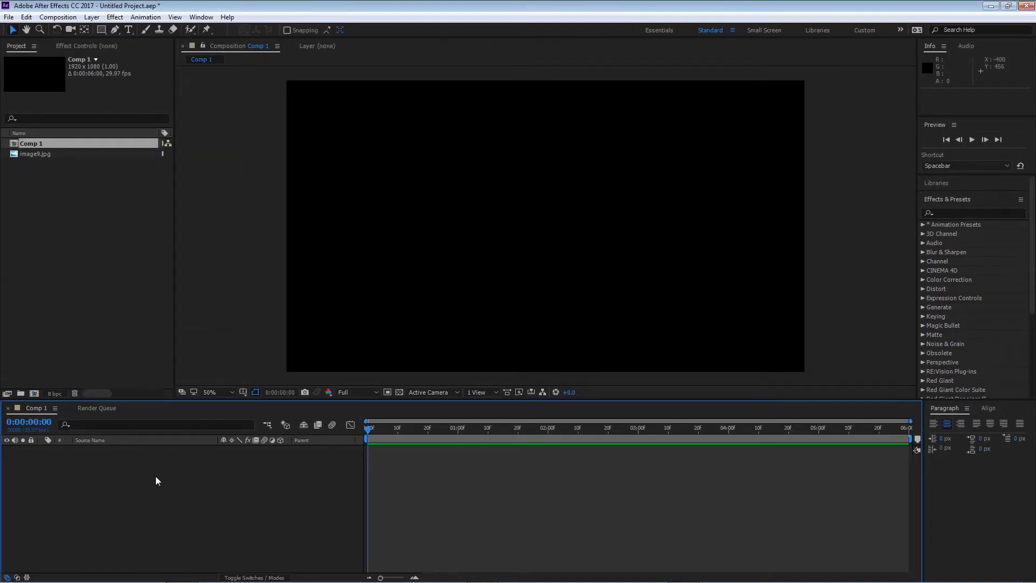
key(ctrl+y)
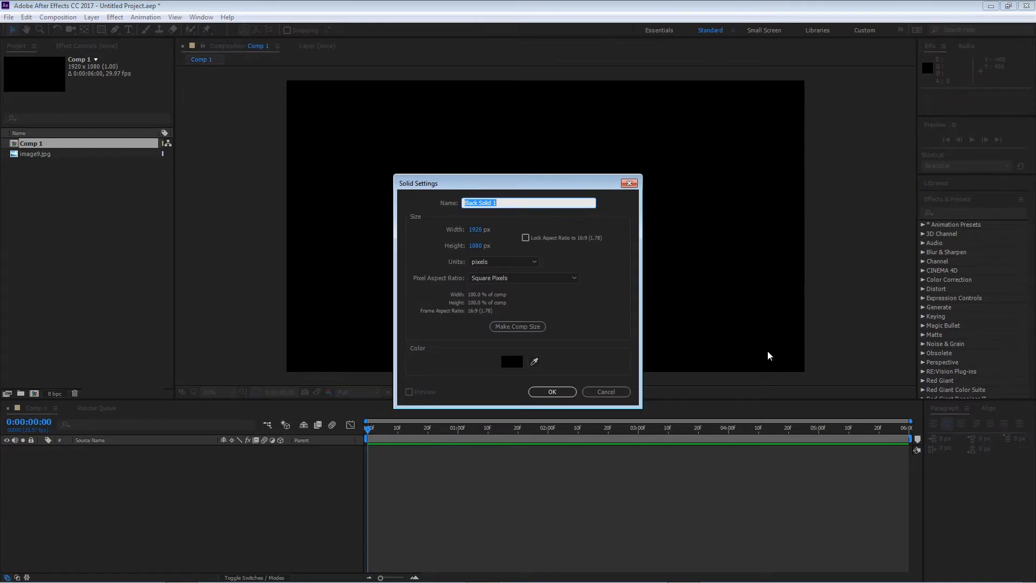
text(E)
key(Return)
Step: Find the Video Copilot Element effect and apply it to the E solid layer
click(971, 213)
text(e)
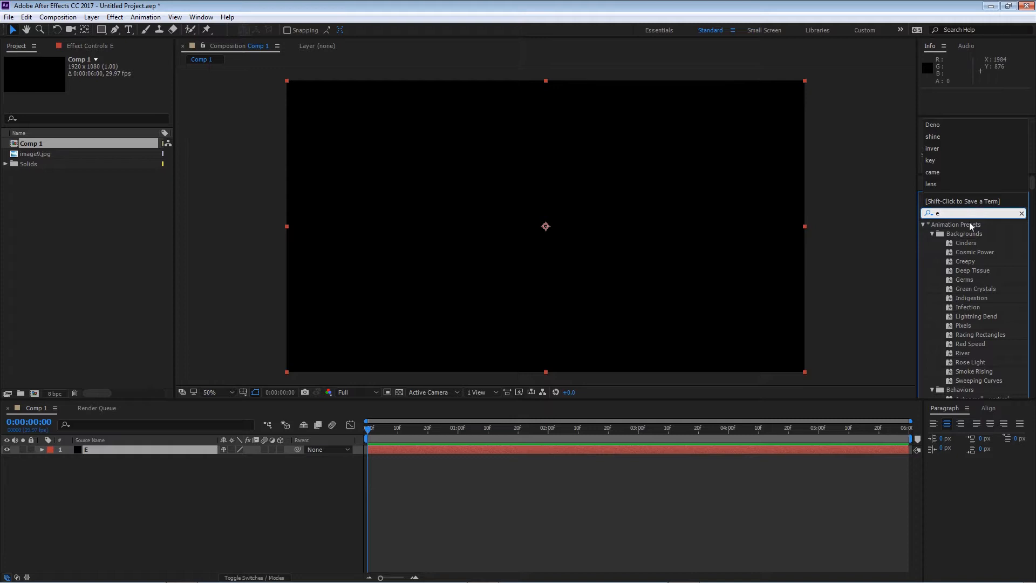
text(leme)
drag(957, 233, 191, 448)
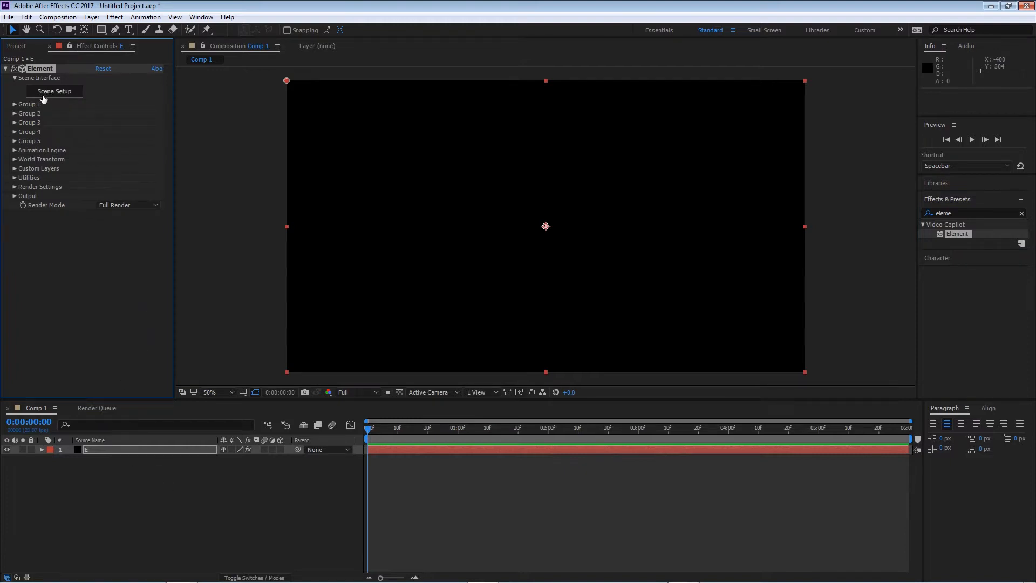
Step: Open Element's Scene Setup and choose the 3D objects 2 and Body from the desktop's WW2 > Aircraft folder for import
click(45, 95)
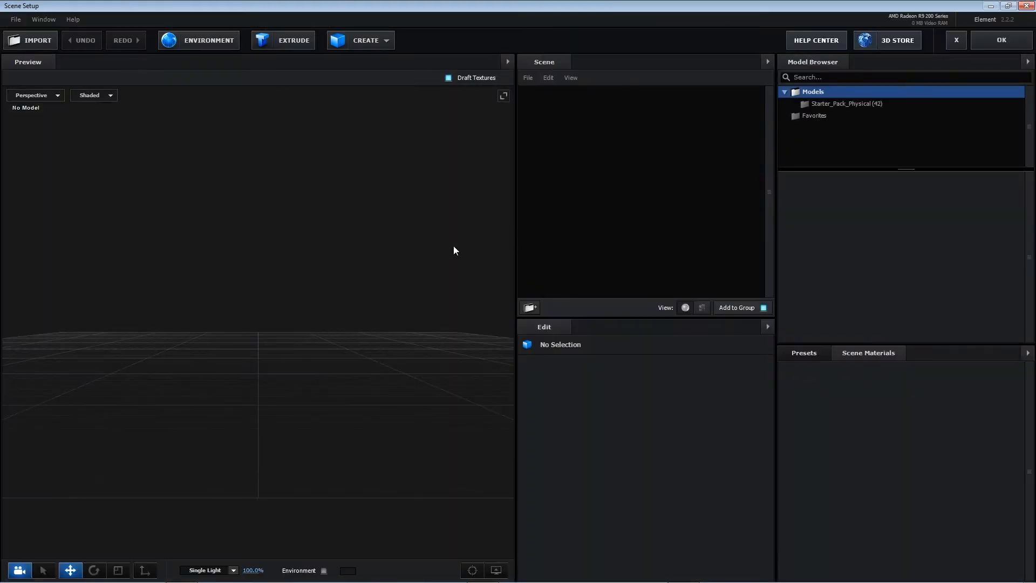
click(47, 45)
scroll(561, 387, up, 4)
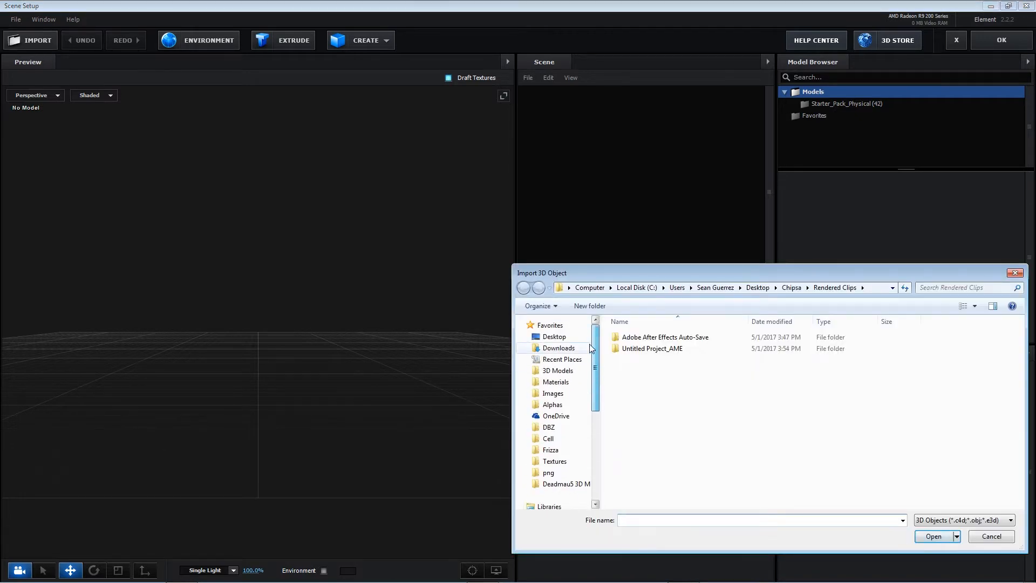
click(555, 336)
double_click(643, 474)
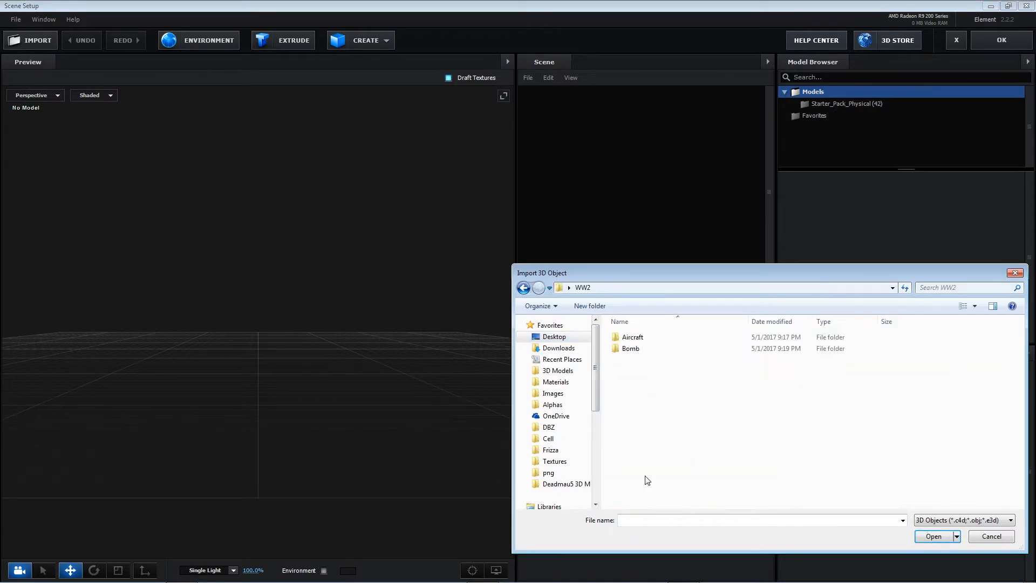
double_click(653, 340)
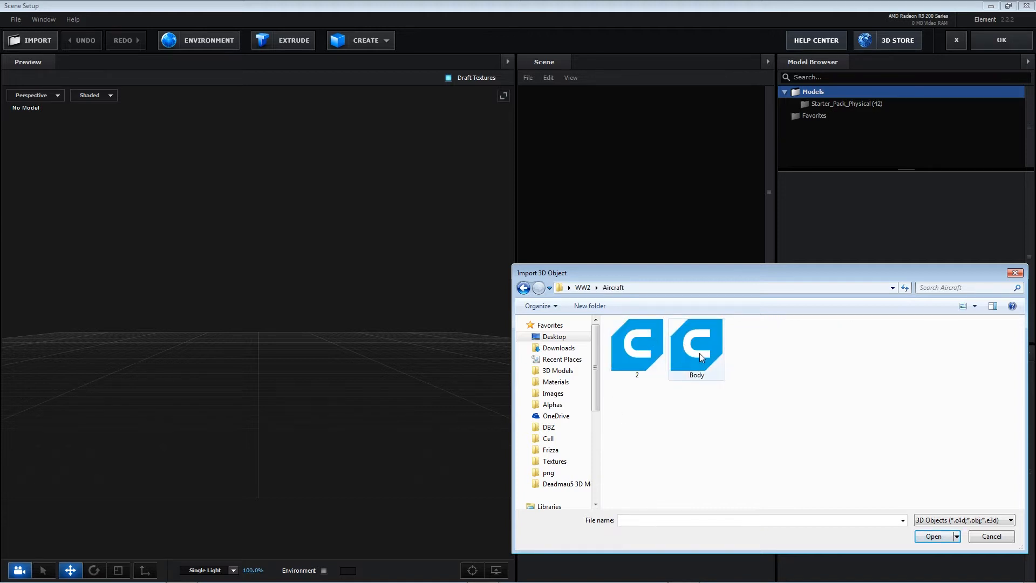
click(699, 353)
ctrl+click(652, 367)
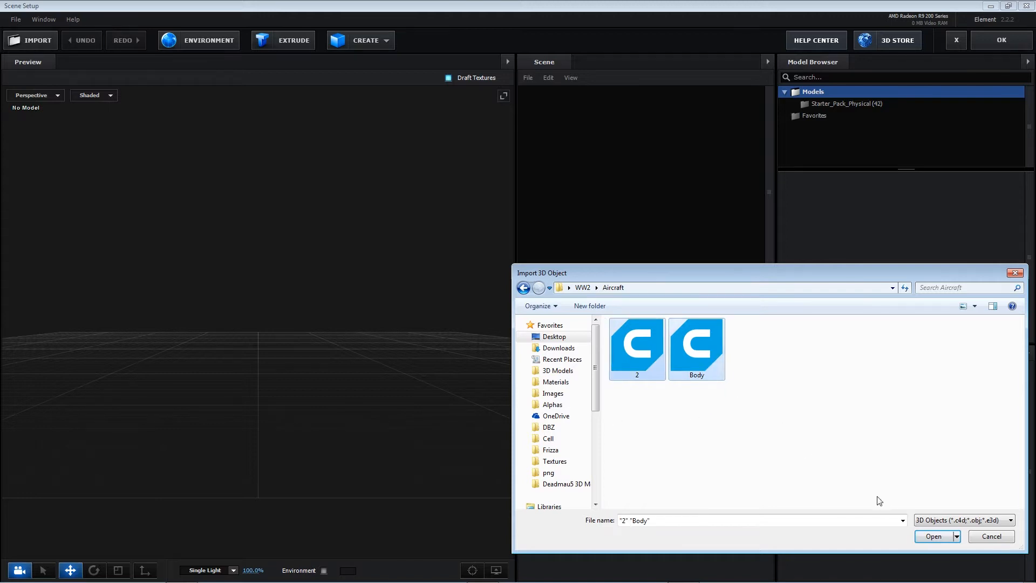
click(939, 537)
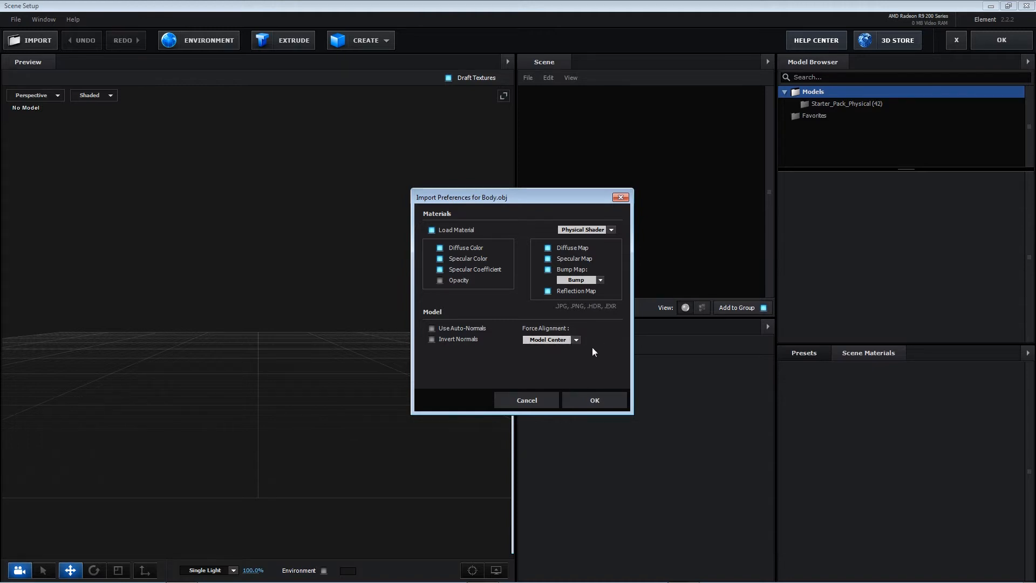
Step: Import both aircraft objects with Force Alignment set to Model Center
click(577, 341)
click(583, 344)
click(578, 341)
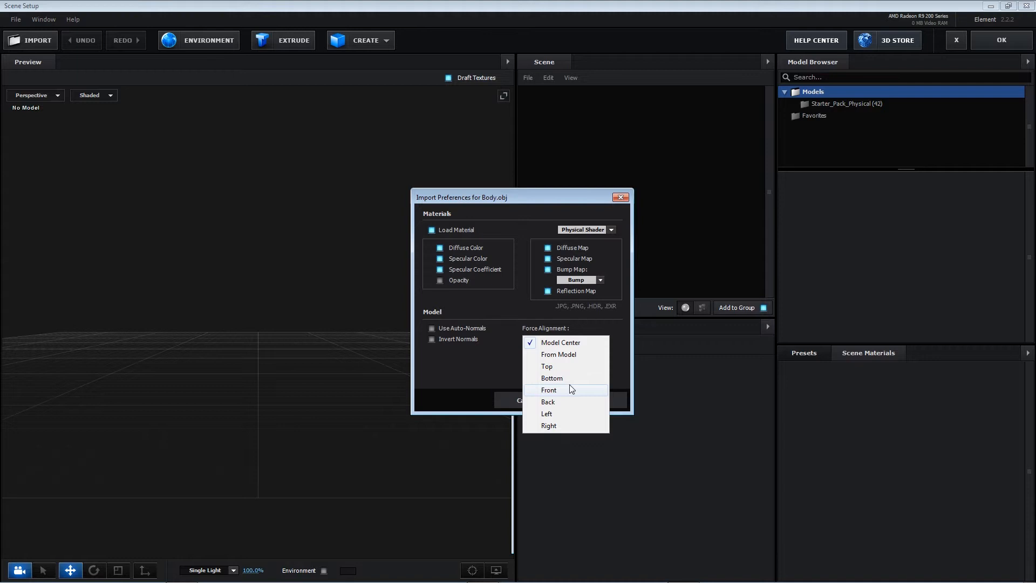
click(562, 343)
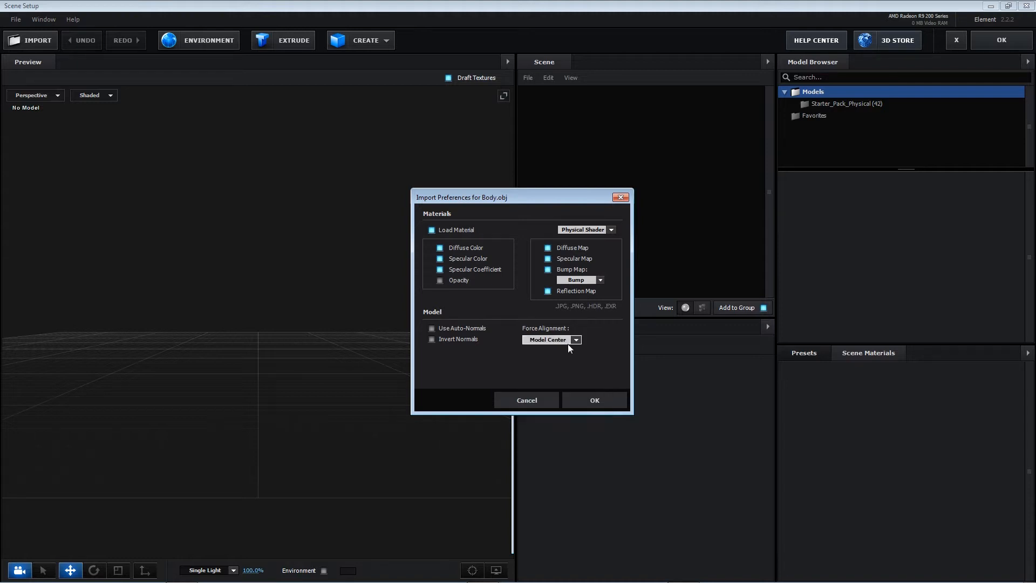
click(603, 398)
click(571, 401)
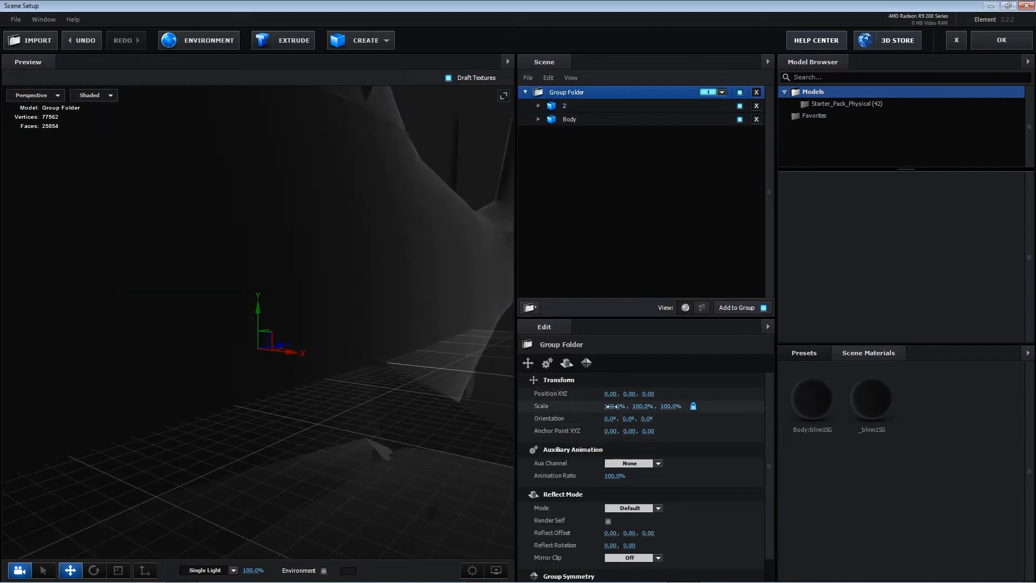
Step: Scale the aircraft's Group Folder down uniformly to 2.0%
drag(610, 406, 503, 406)
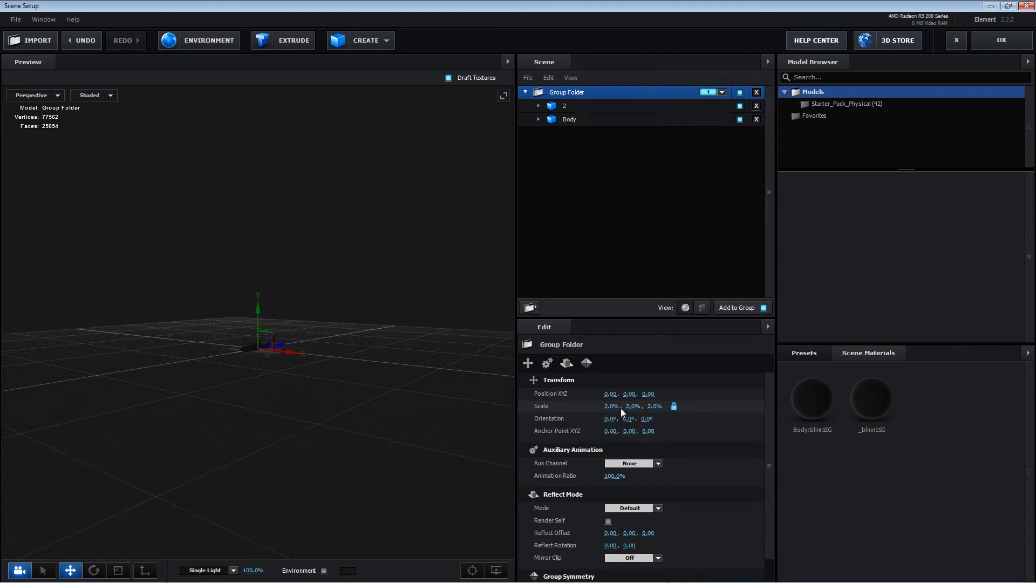
drag(360, 371, 306, 383)
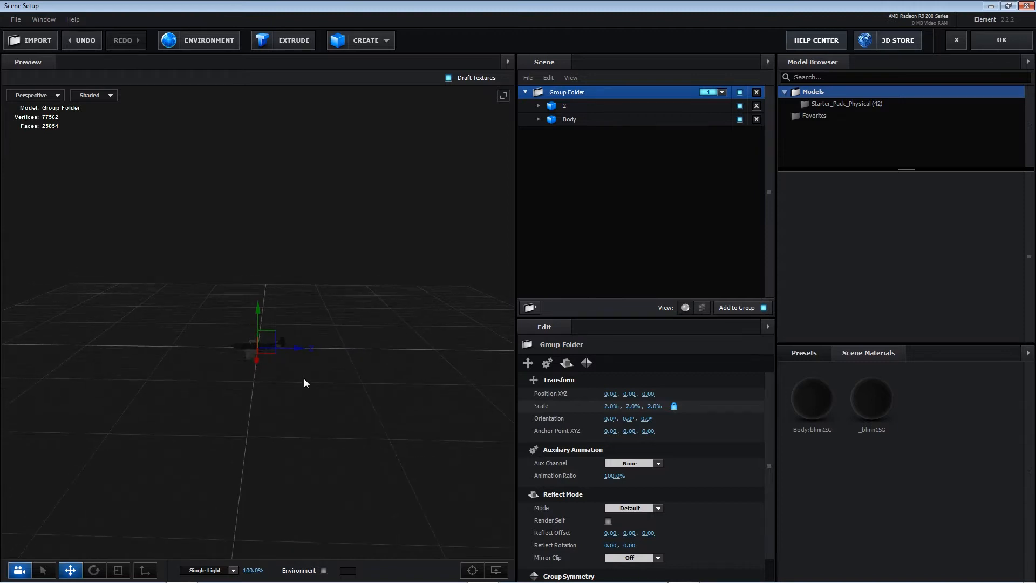
Step: Load BodyTexture from the WW2 > Aircraft folder as the diffuse texture of the Body model's material
click(578, 119)
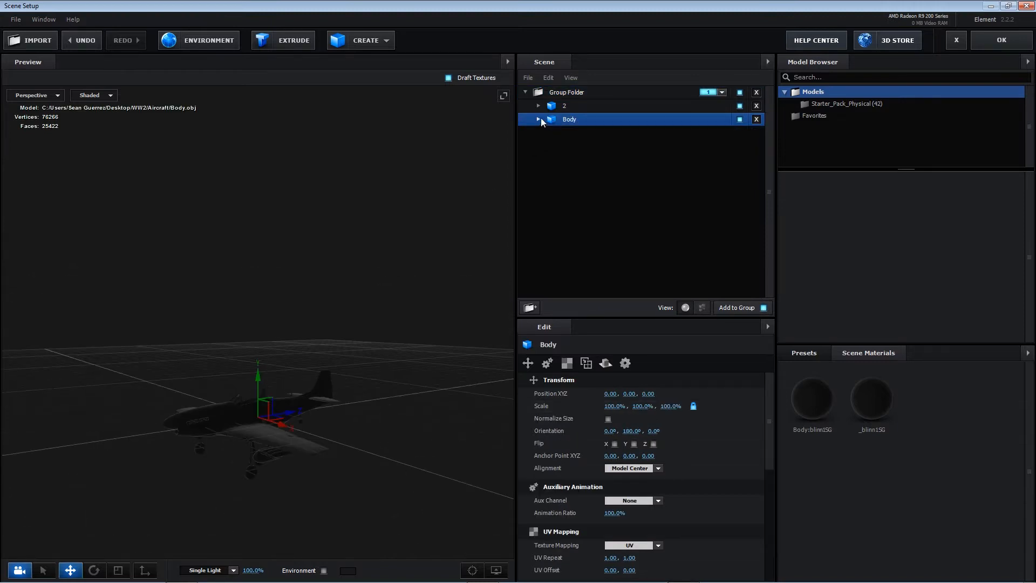
click(538, 118)
click(616, 134)
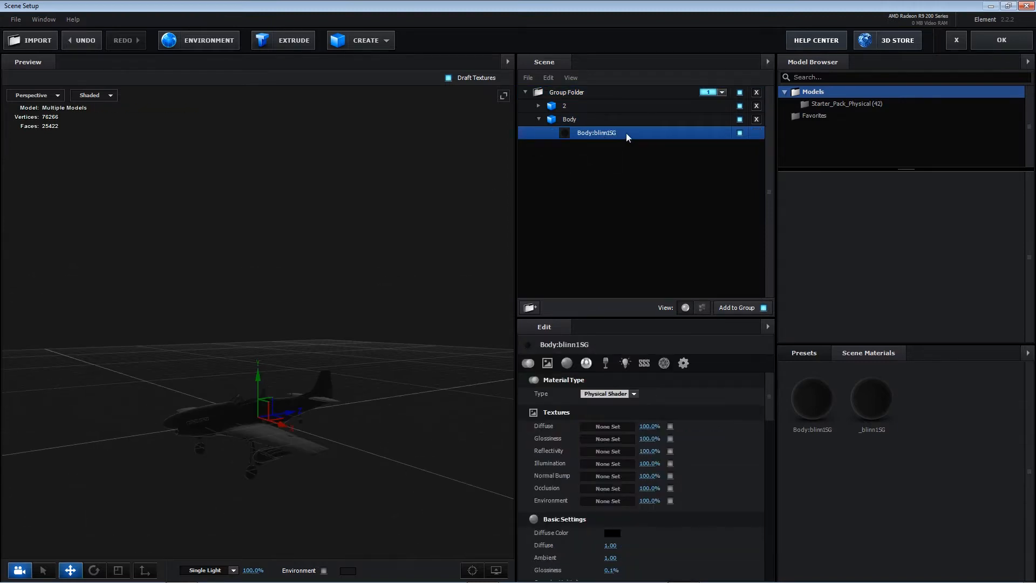
click(637, 425)
click(657, 367)
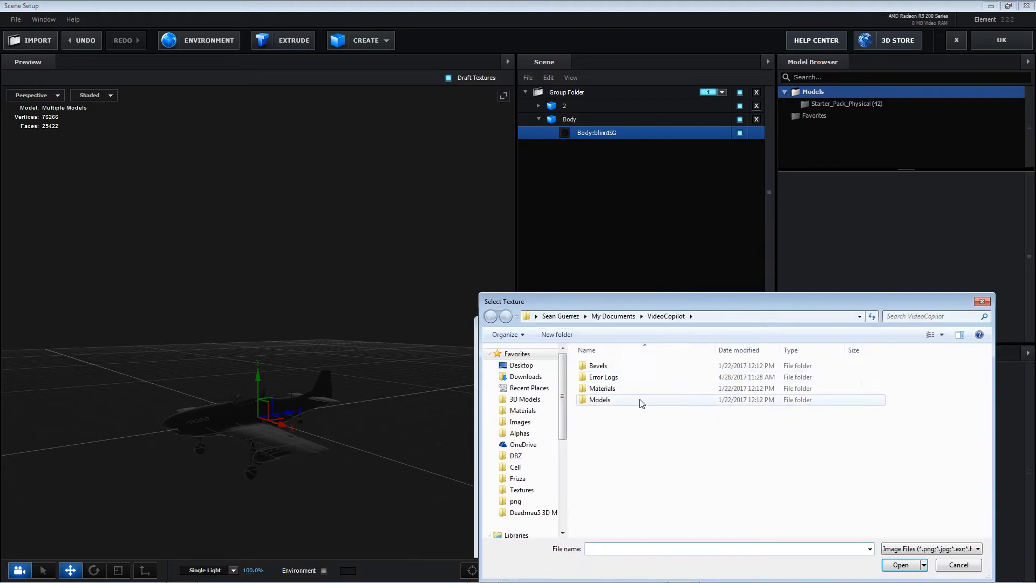
click(522, 365)
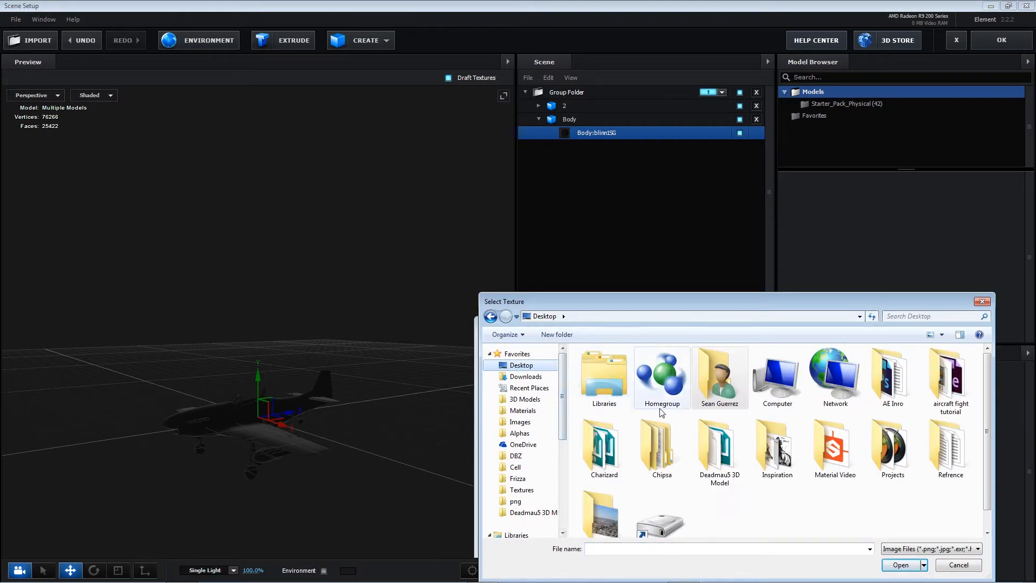
double_click(660, 518)
double_click(631, 367)
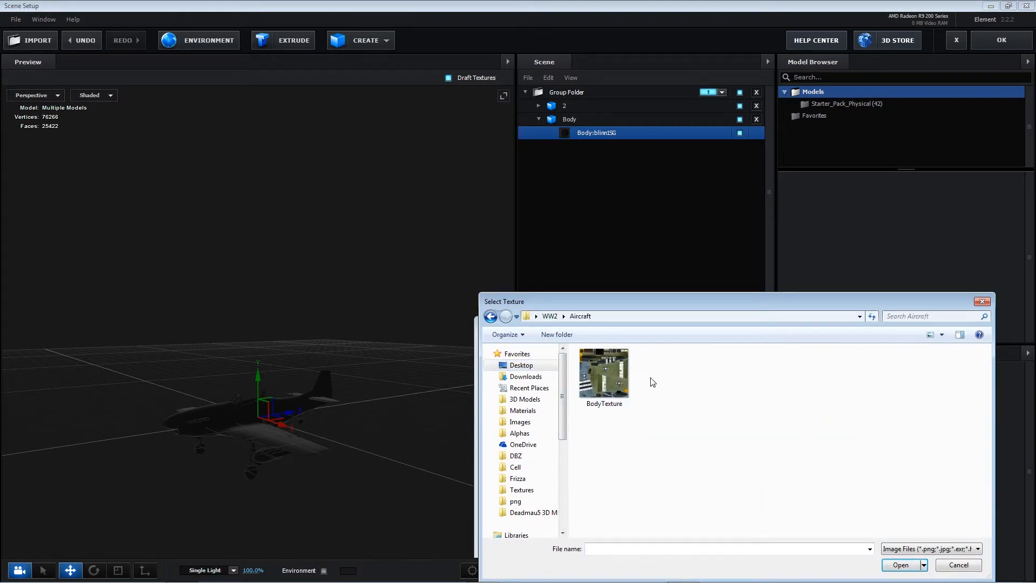
double_click(604, 375)
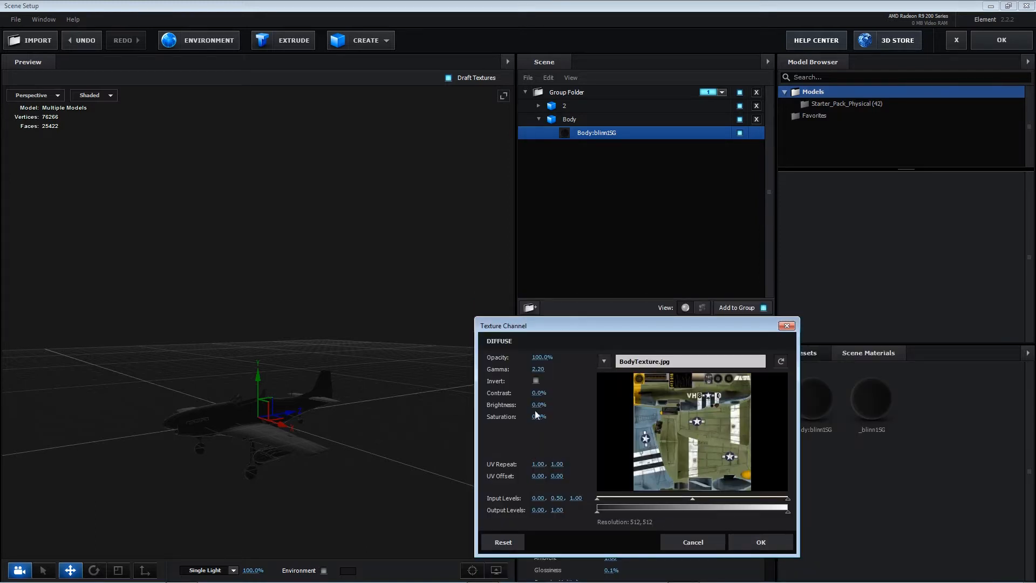
click(755, 545)
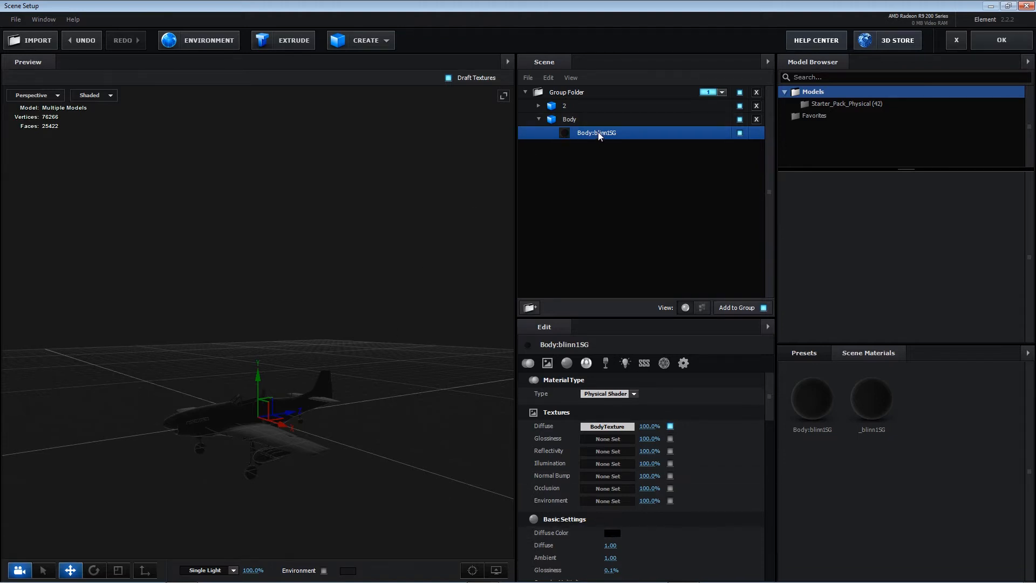
Step: Set the body material's diffuse color to white (FFFFFF)
click(615, 533)
mouse_move(546, 473)
mouse_down()
mouse_move(564, 461)
mouse_move(558, 473)
mouse_move(592, 471)
mouse_move(476, 430)
mouse_up()
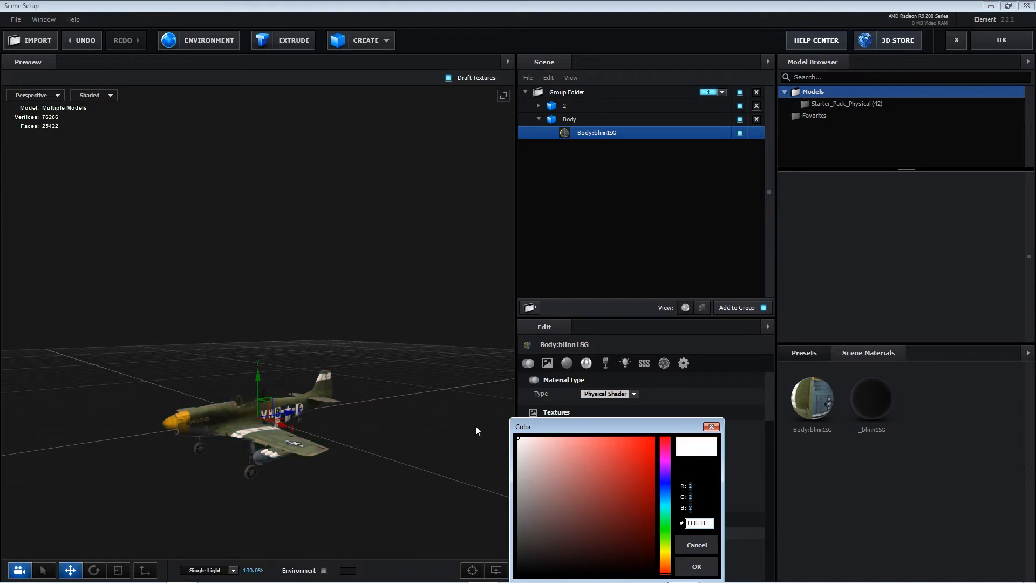
click(704, 566)
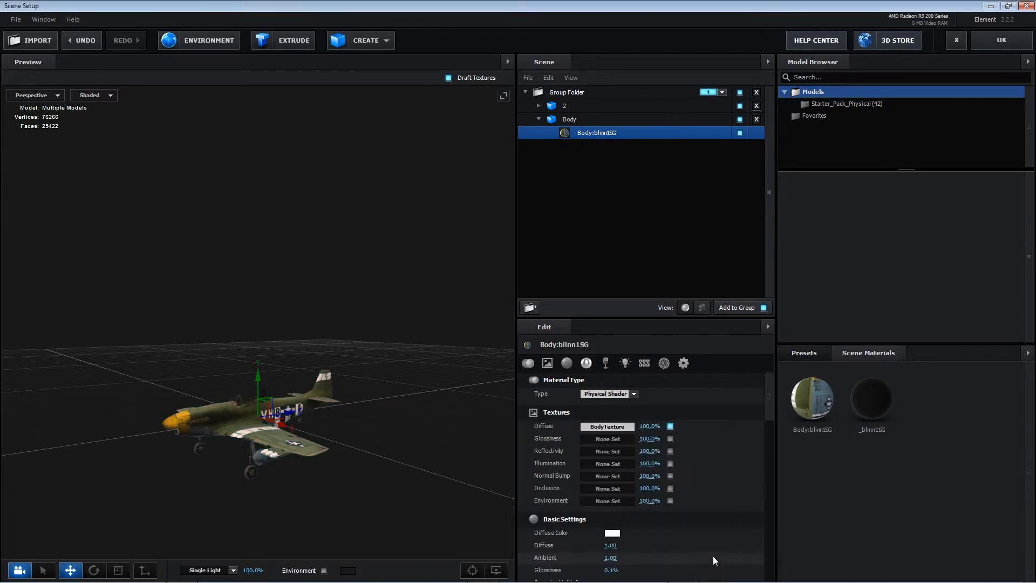
Step: Load BodyTexture as the body material's Normal Bump texture with Convert Bump enabled
click(605, 474)
click(652, 397)
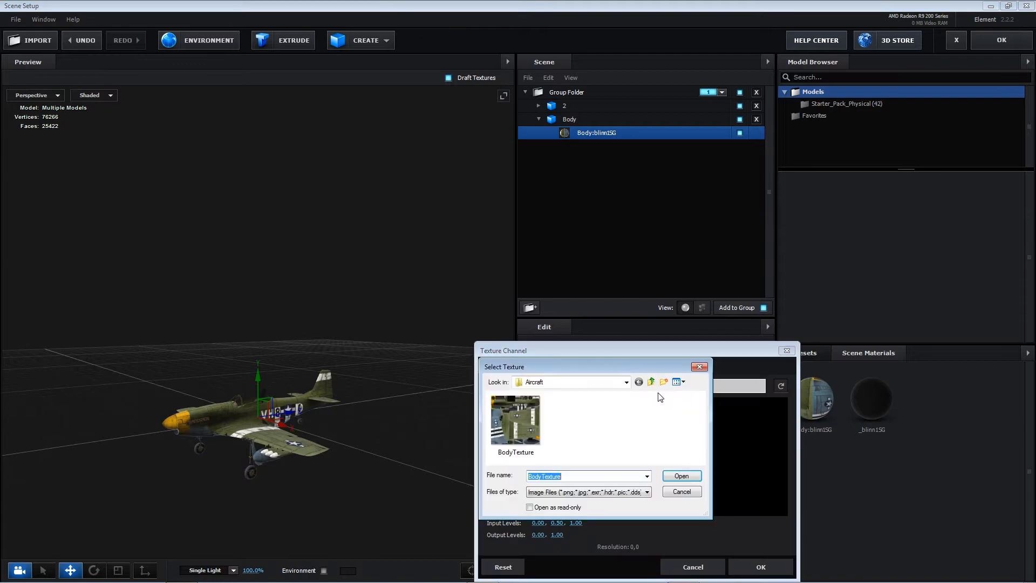
double_click(526, 418)
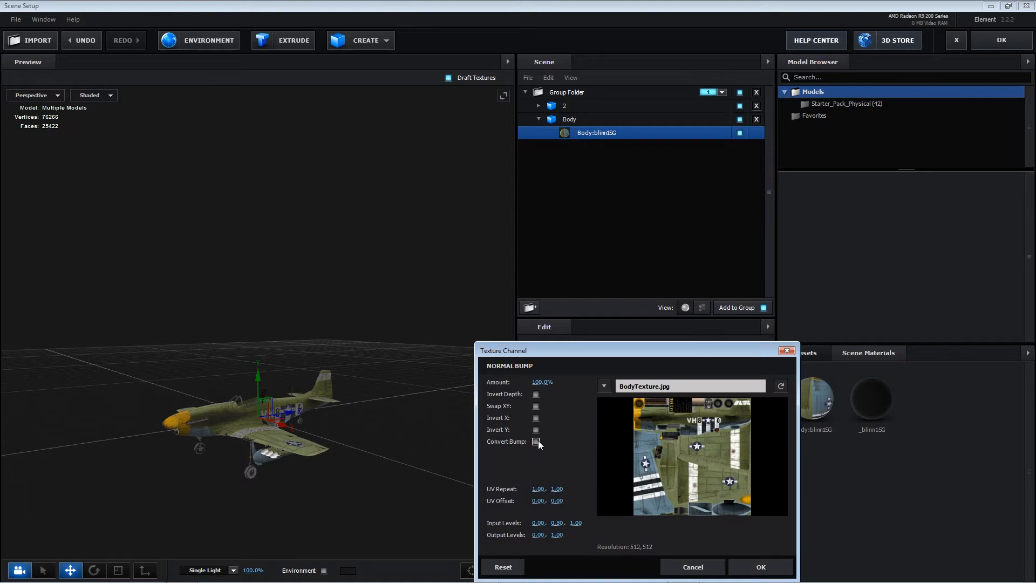
click(536, 442)
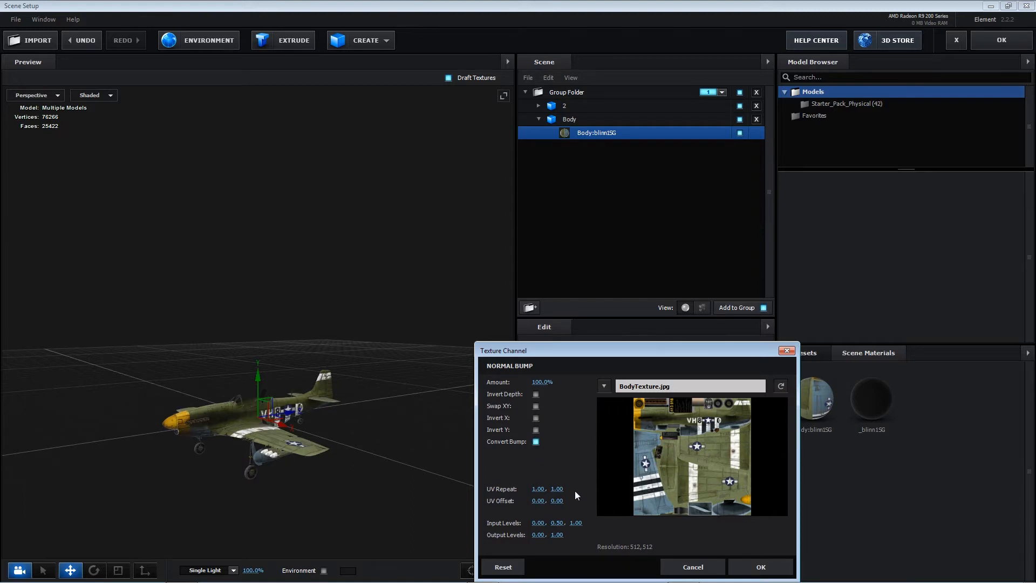
click(744, 559)
drag(464, 370, 277, 398)
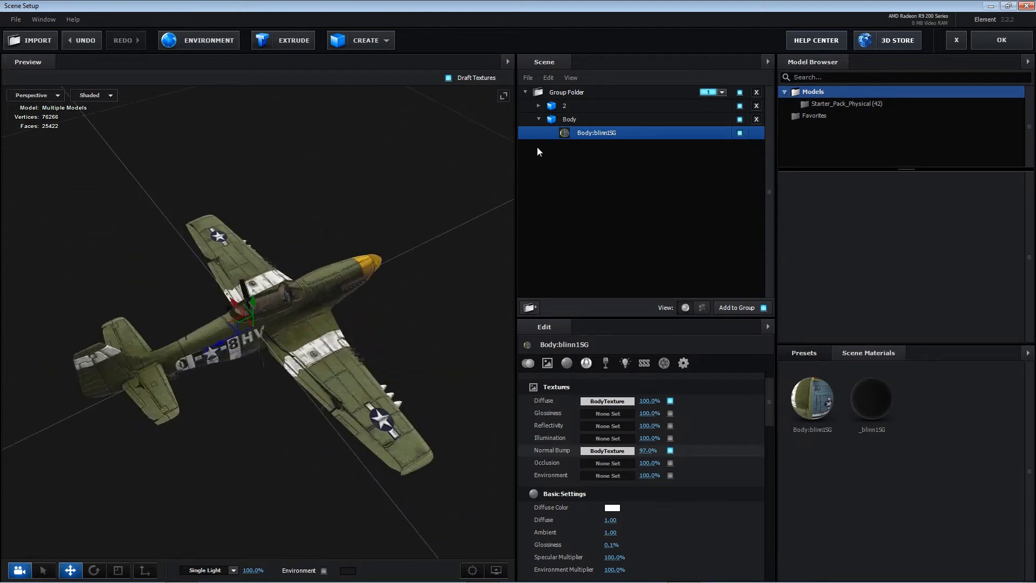
Step: Select the material of model 2 and raise the propeller along the Y axis to the height of the aircraft's nose
click(540, 115)
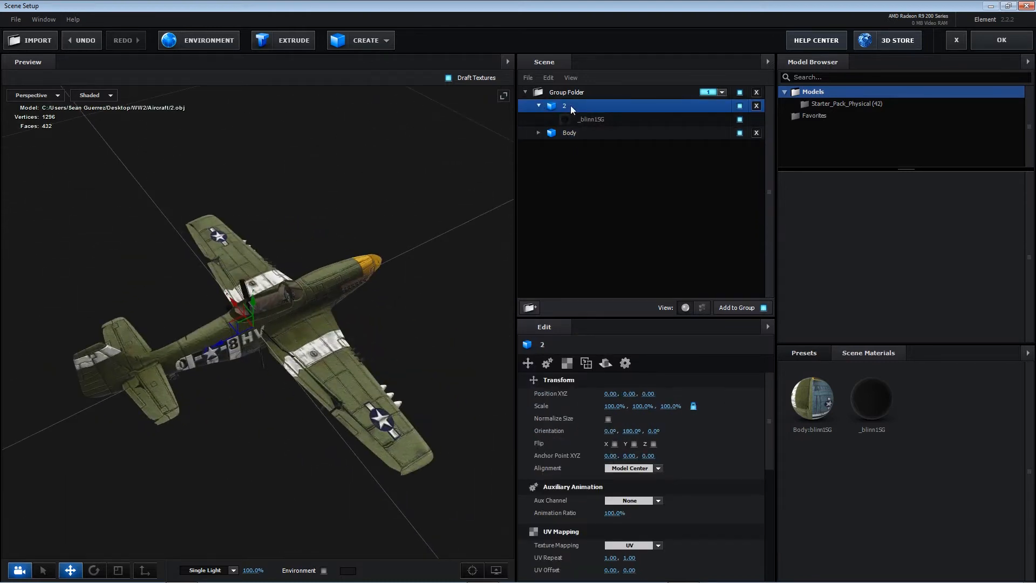
click(600, 119)
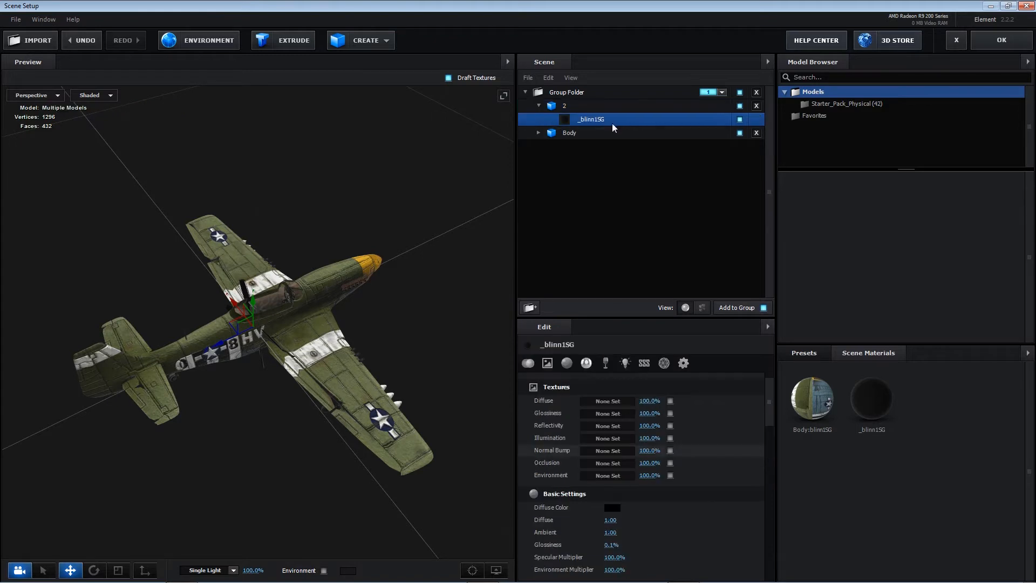
drag(243, 396, 216, 390)
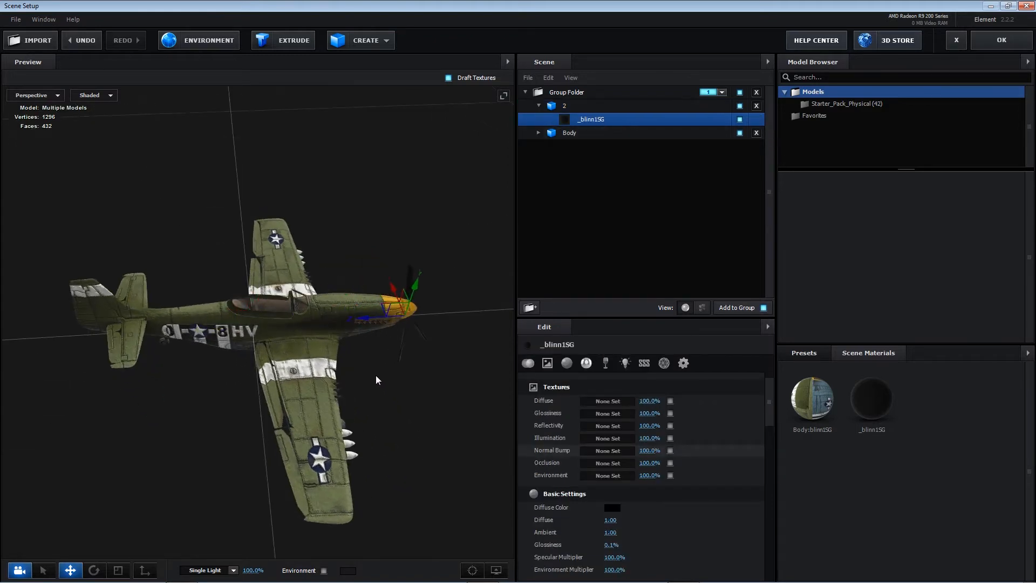
drag(375, 375, 287, 356)
drag(289, 431, 348, 428)
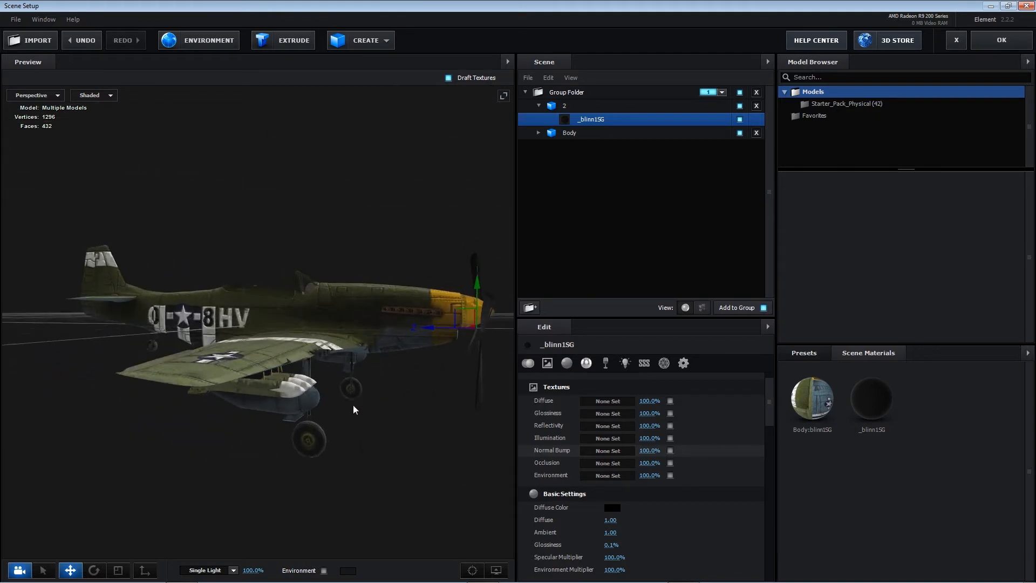
drag(471, 317, 468, 294)
mouse_move(446, 387)
mouse_down()
mouse_move(399, 391)
mouse_move(445, 386)
mouse_up()
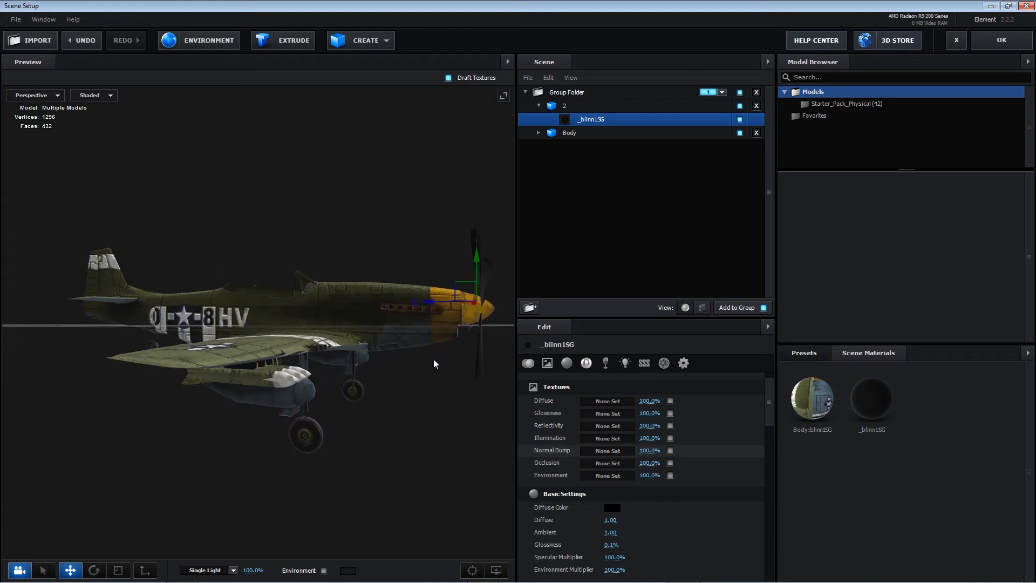
Step: In the front view, lower the propeller along the Y axis until its hub is centred on the aircraft's nose cone
click(39, 100)
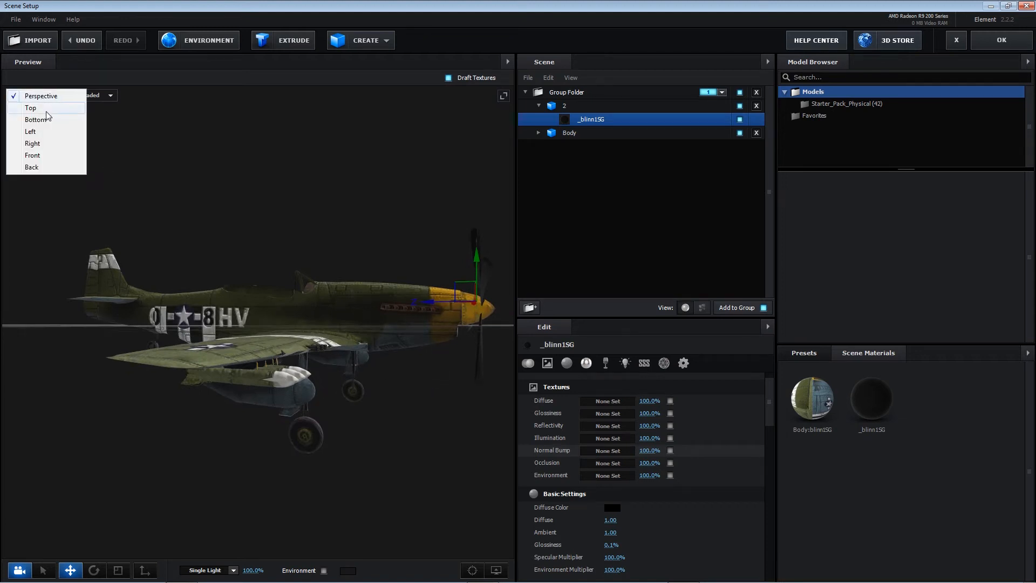
click(51, 161)
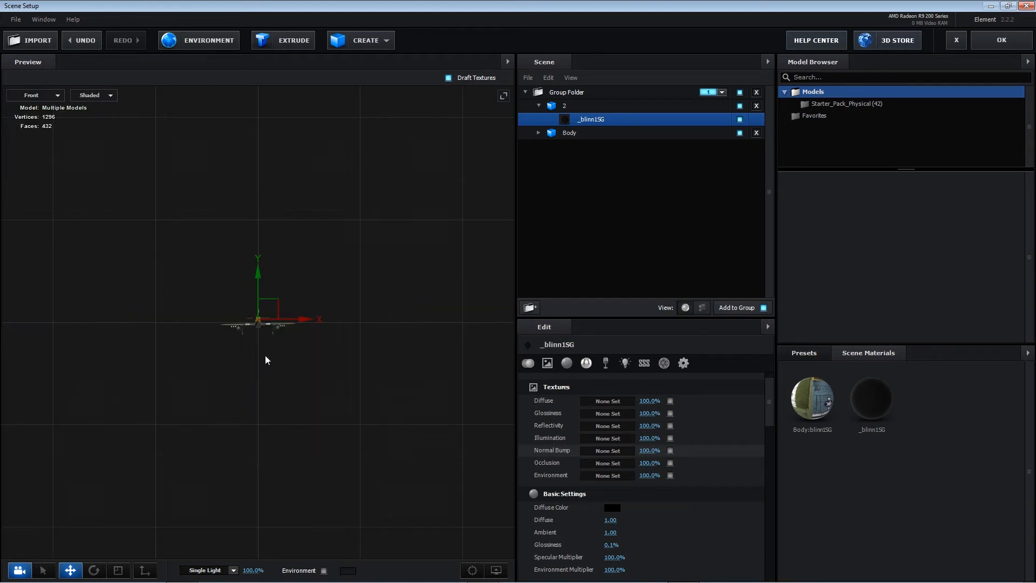
scroll(274, 329, up, 12)
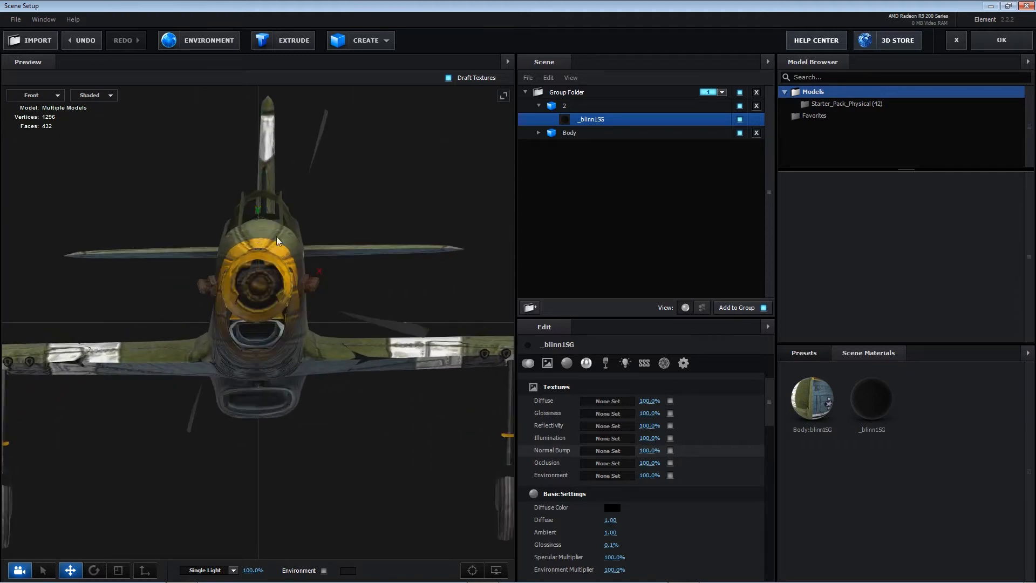
scroll(263, 231, down, 2)
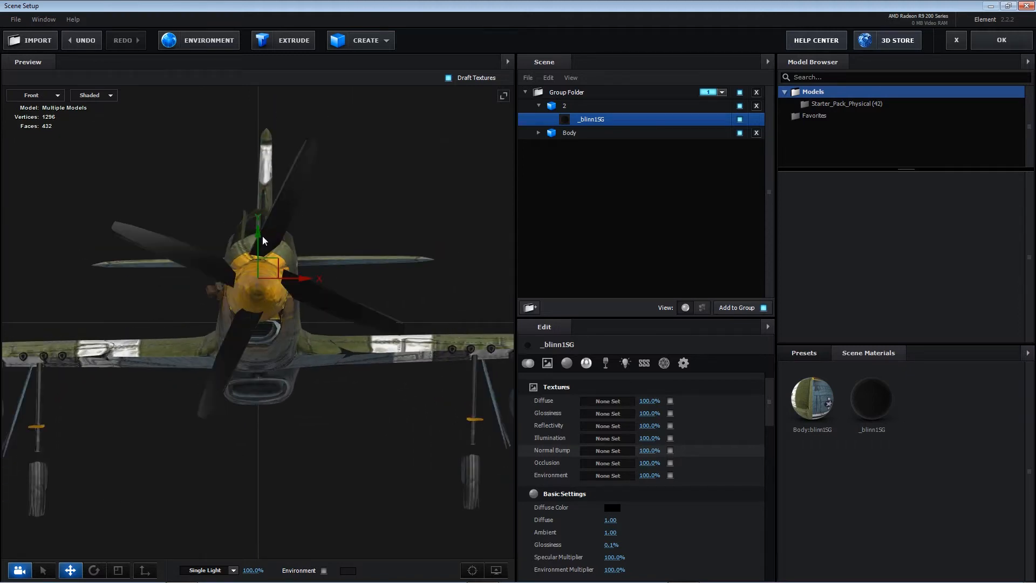
drag(257, 230, 266, 242)
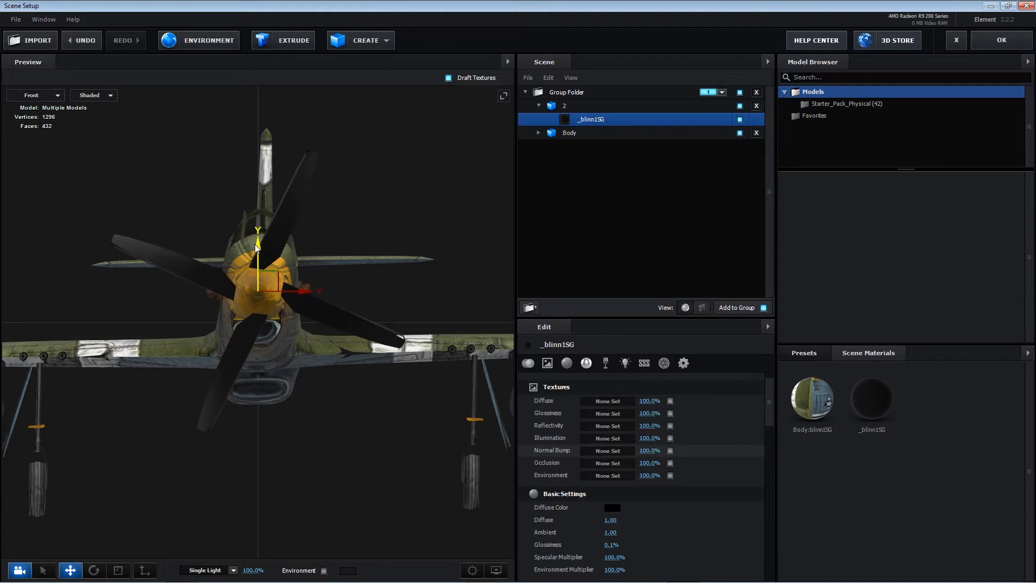
Step: In the perspective view, move the propeller back along the Z axis into the nose, to a Z position of about -14
click(43, 96)
click(42, 97)
click(42, 96)
click(435, 309)
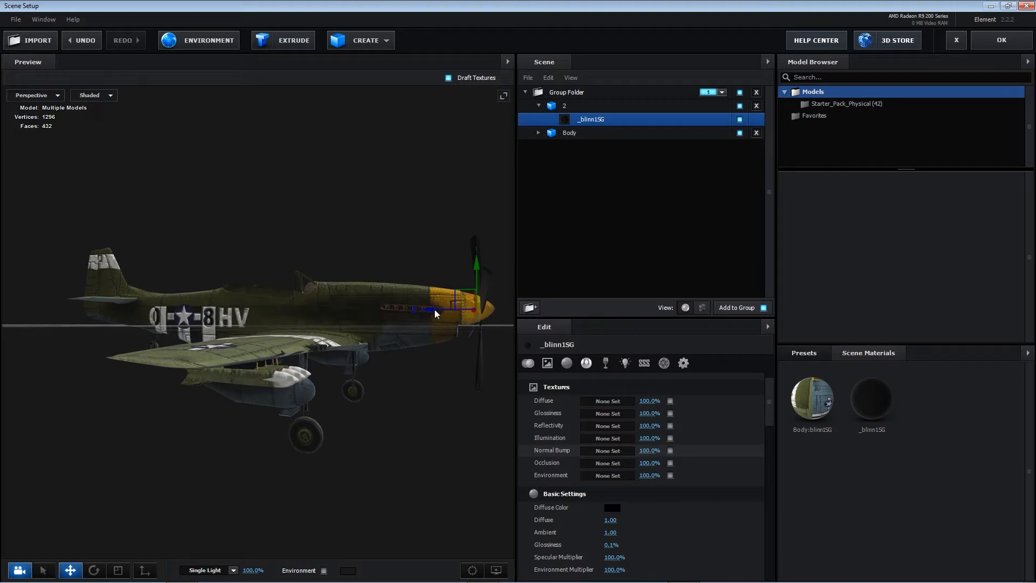
drag(435, 309, 410, 310)
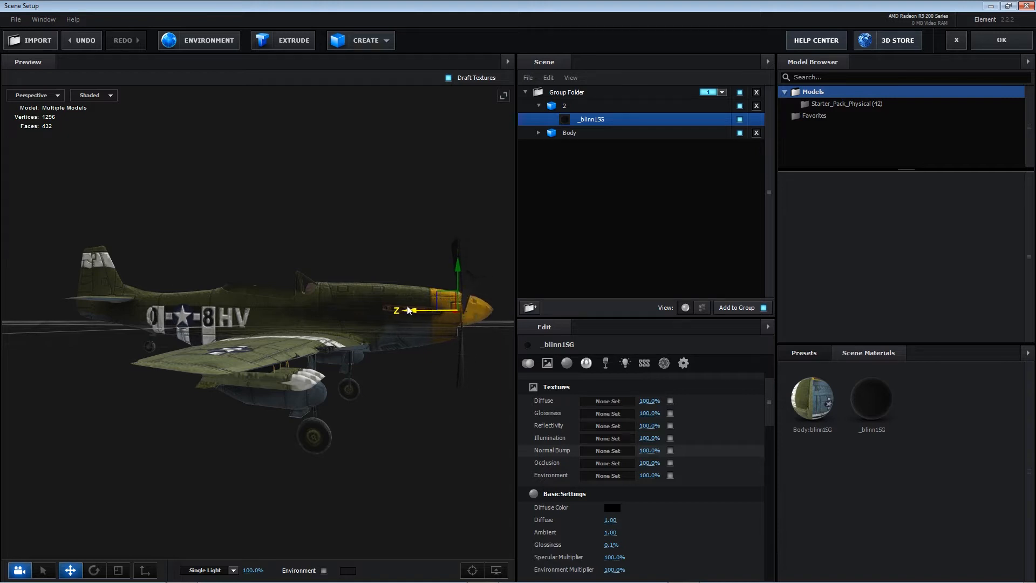
Step: In the right view, fine-tune the propeller's height on the nose to a Y position of about 0.98
click(35, 95)
click(54, 143)
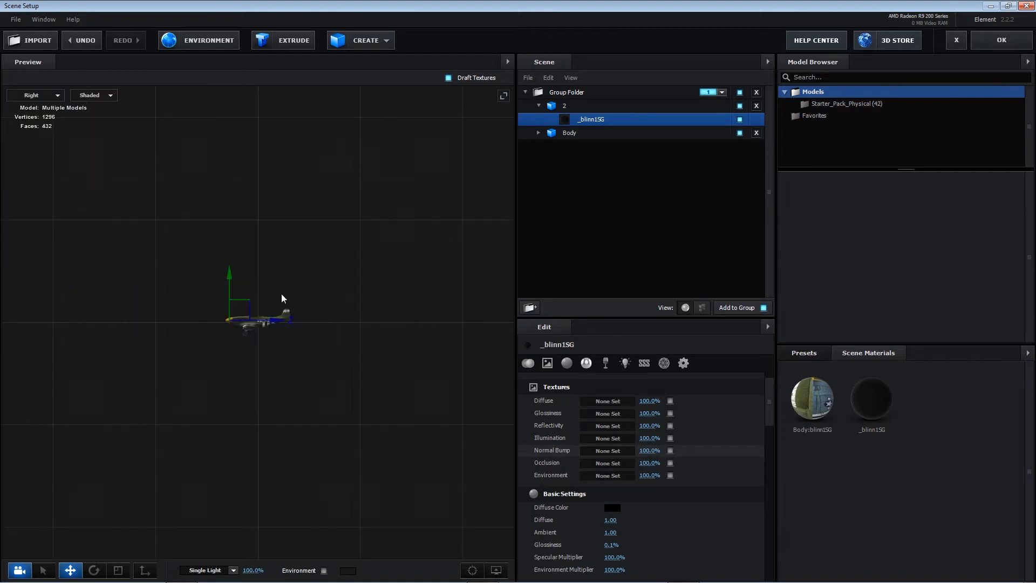
scroll(265, 300, up, 6)
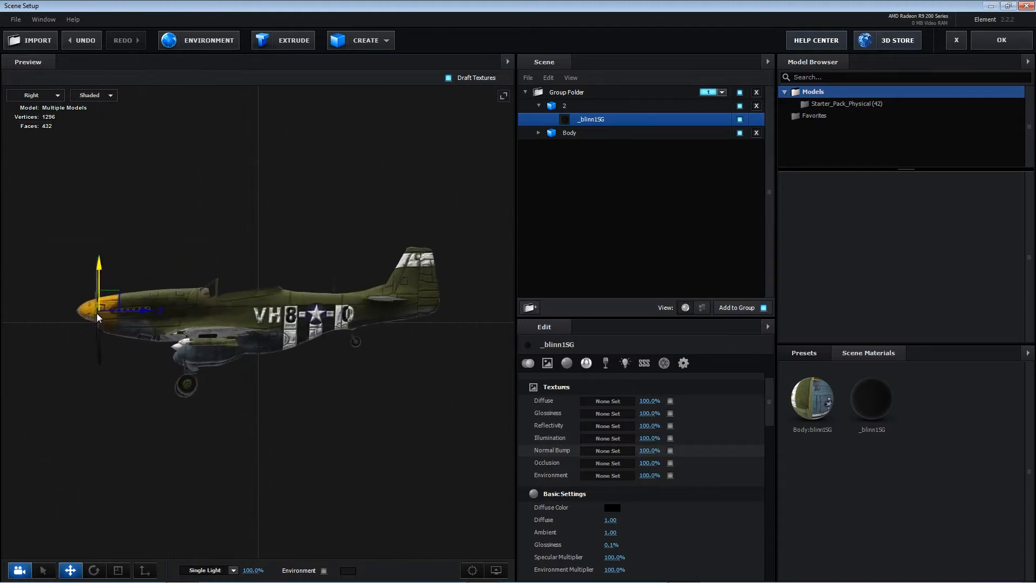
scroll(99, 267, up, 4)
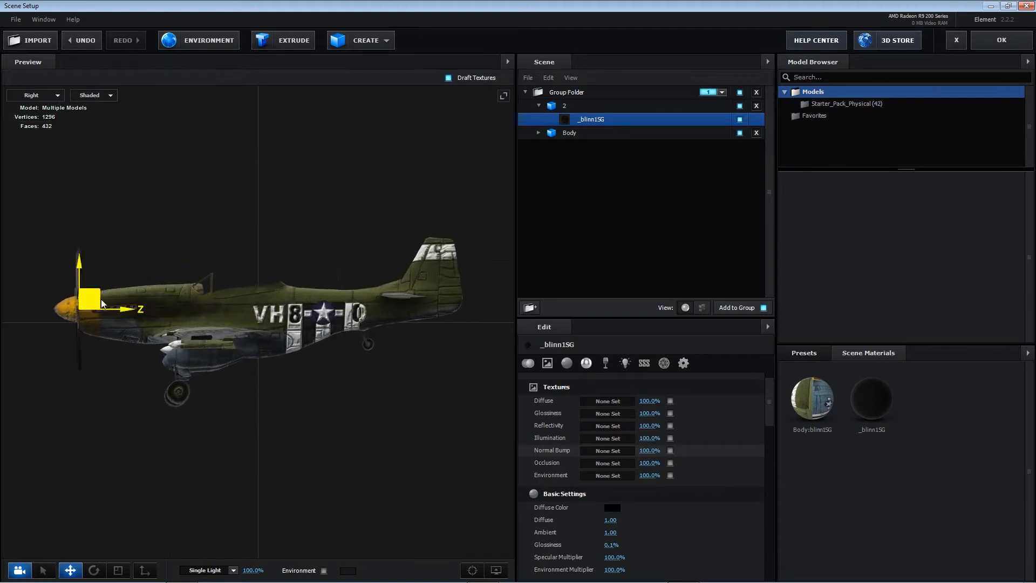
drag(55, 260, 55, 262)
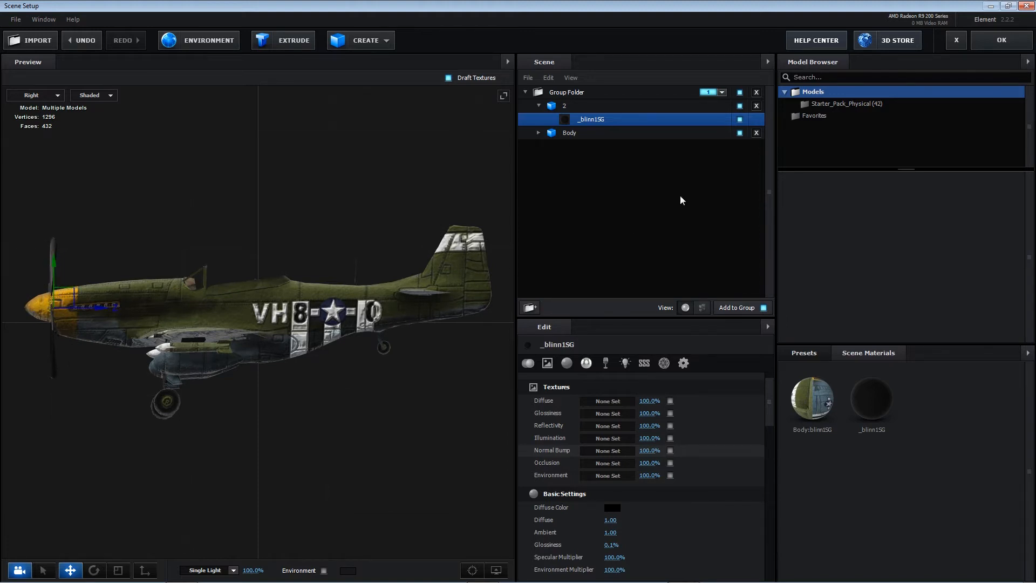
Step: Replace the black _blinn1SG material on propeller model 2 with the textured Body:blinn1SG material
click(571, 108)
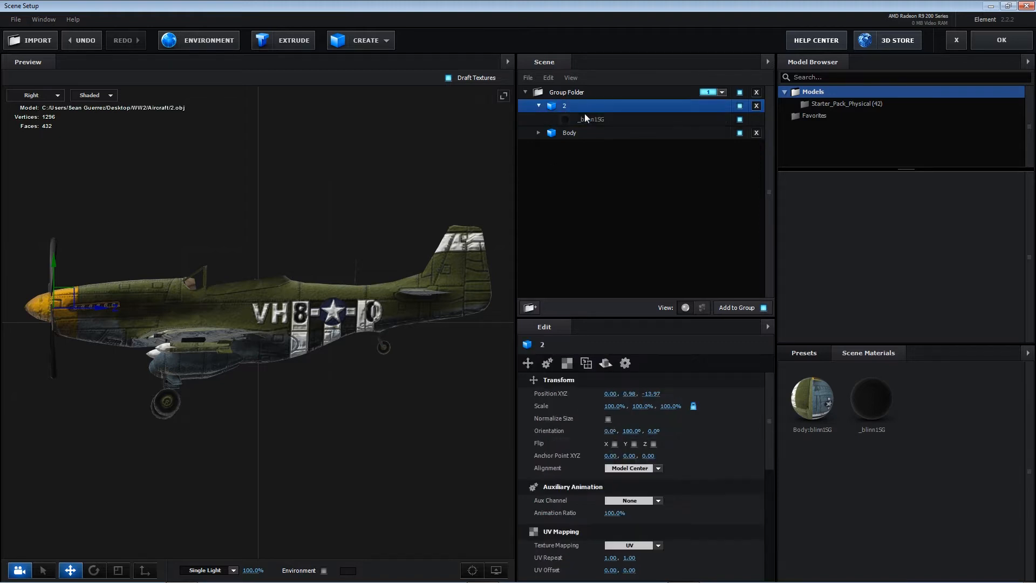
click(592, 118)
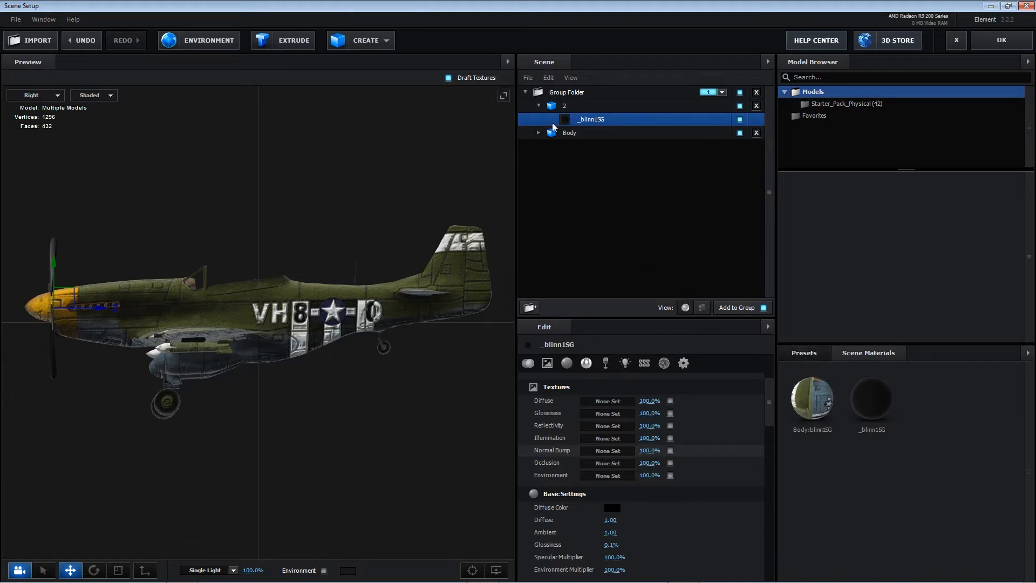
click(541, 133)
click(591, 145)
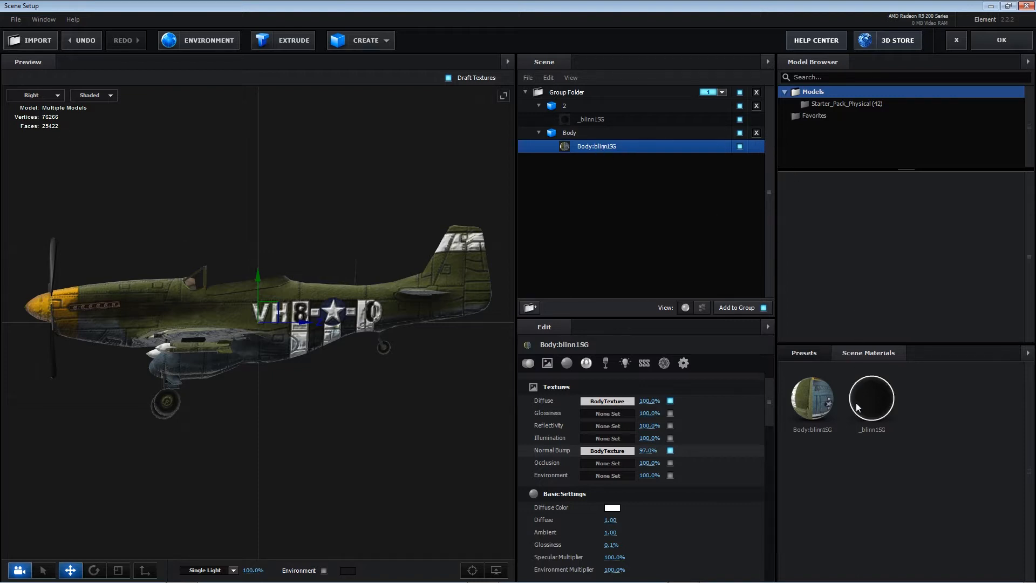
click(820, 411)
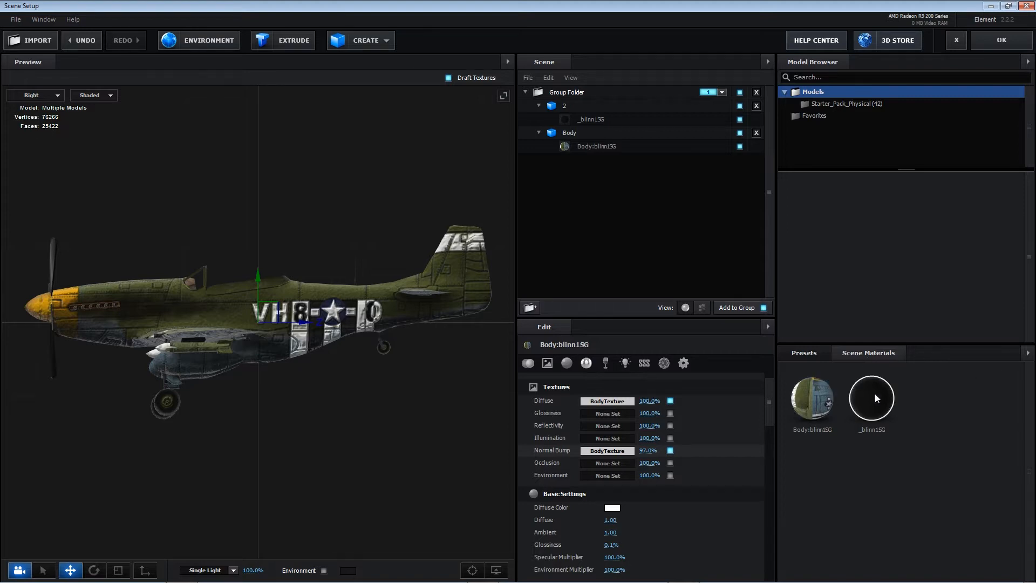
drag(579, 153, 607, 123)
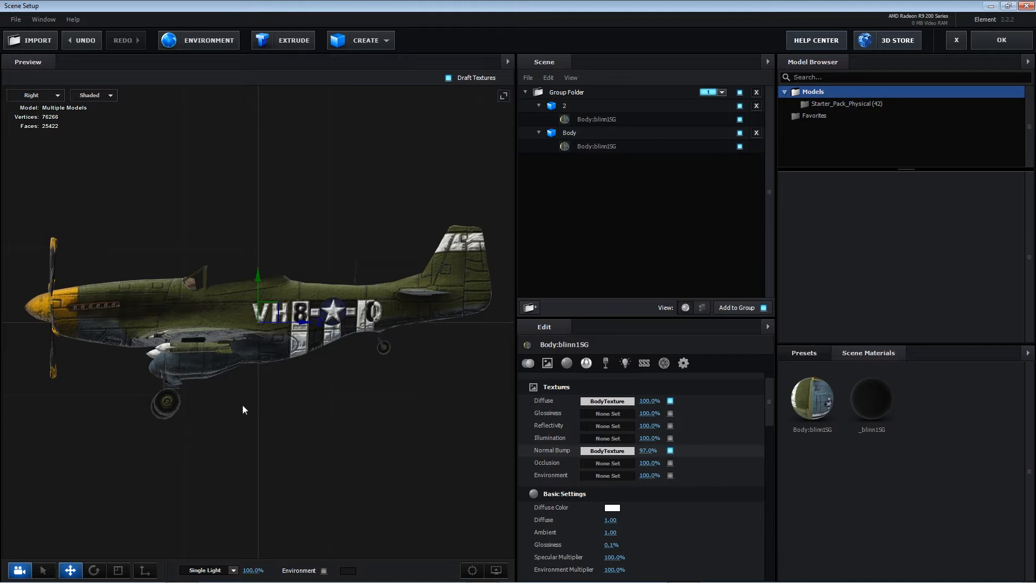
Step: Assign propeller model 2 to auxiliary animation Channel 1
click(40, 95)
click(32, 93)
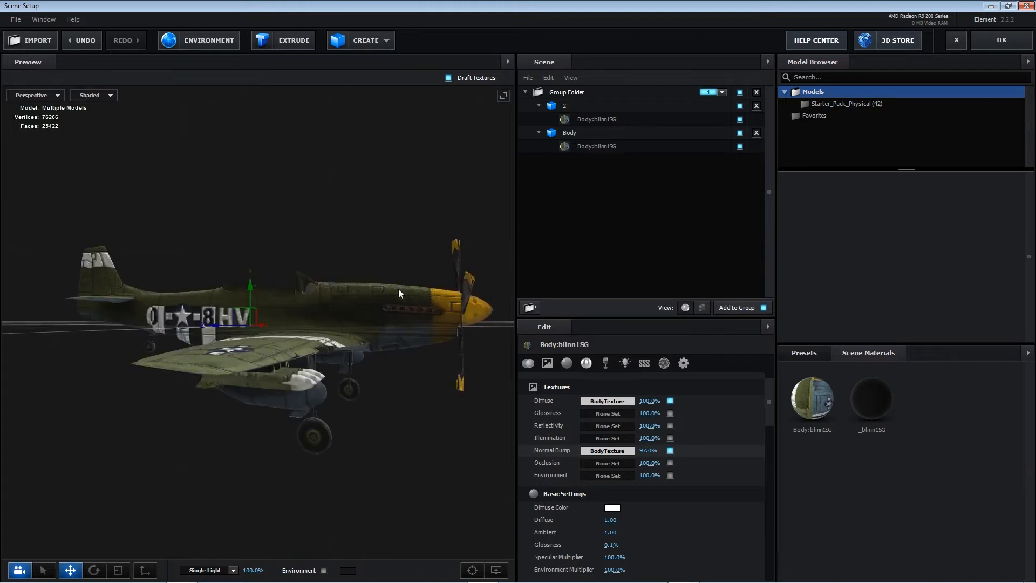
right_click(405, 348)
drag(400, 400, 303, 433)
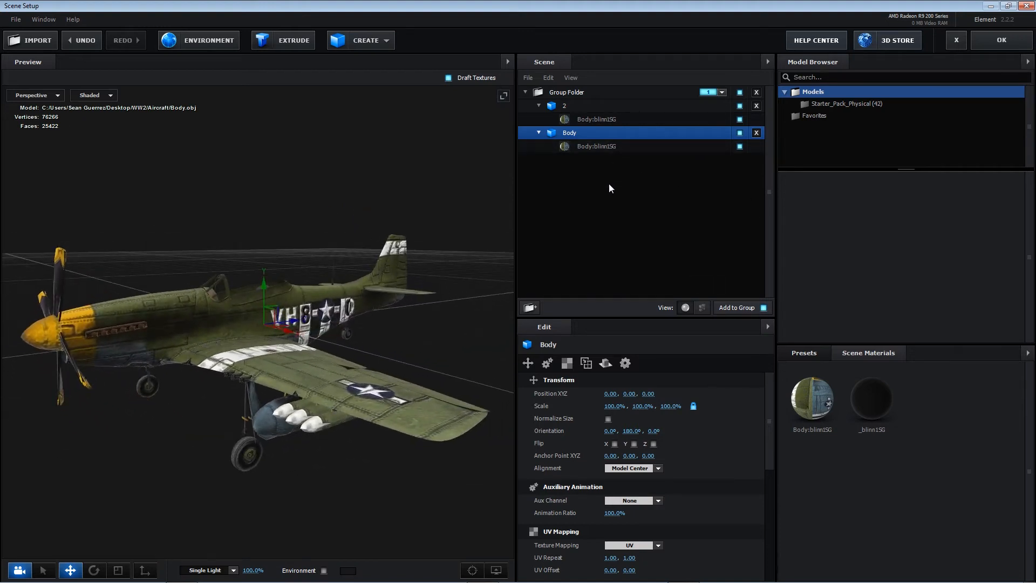
drag(401, 354, 381, 324)
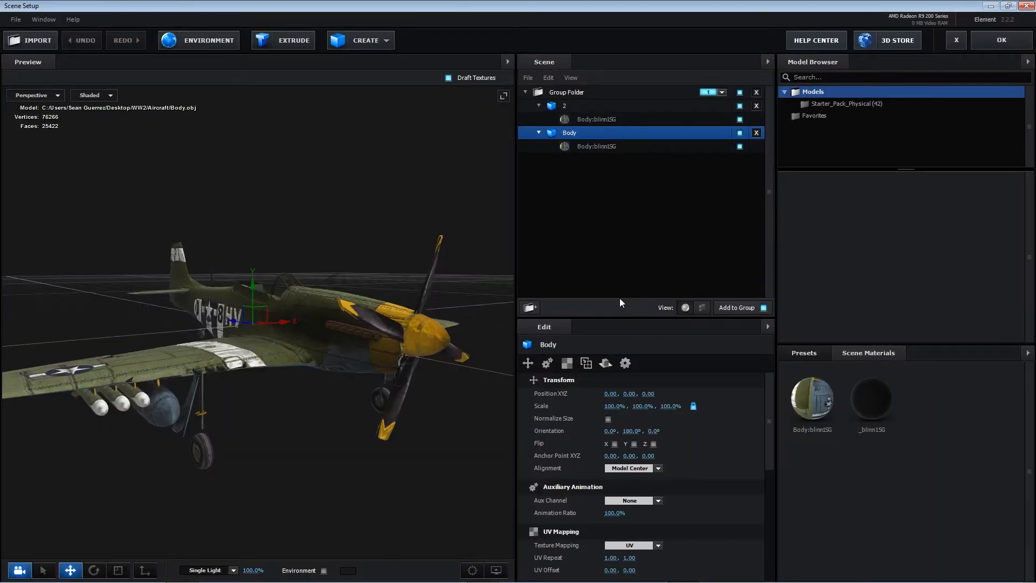
click(568, 111)
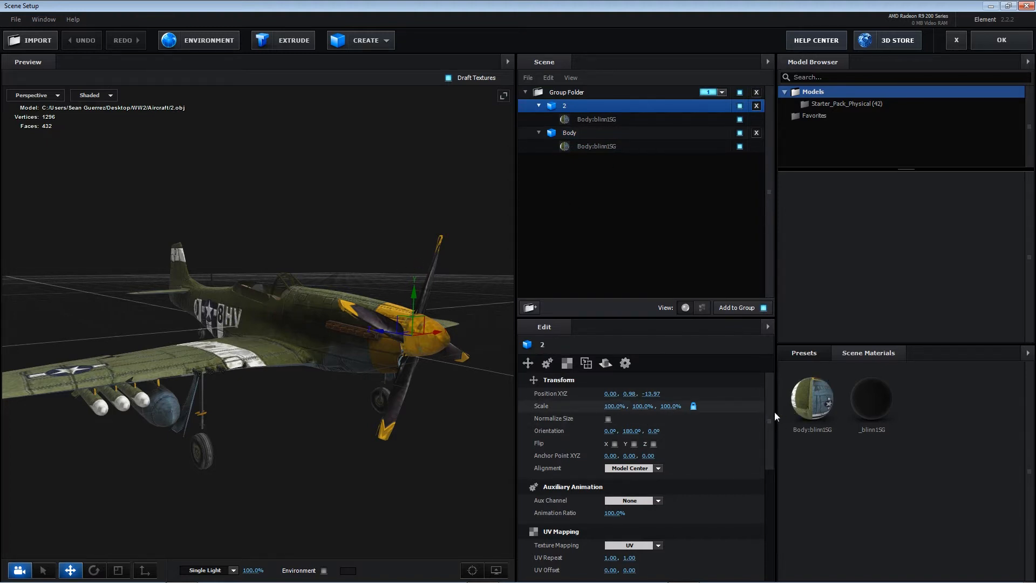
drag(771, 413, 772, 416)
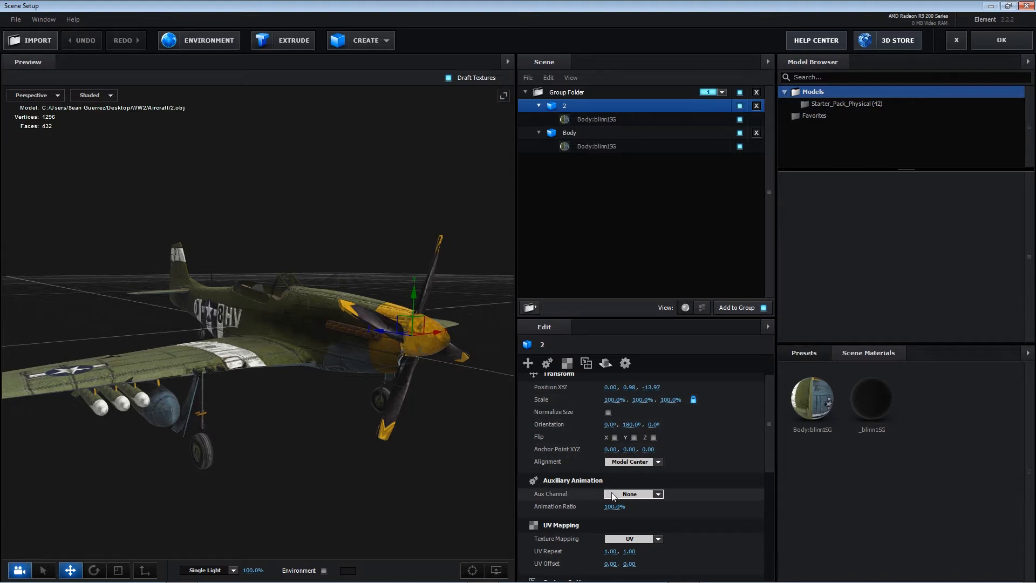
click(631, 495)
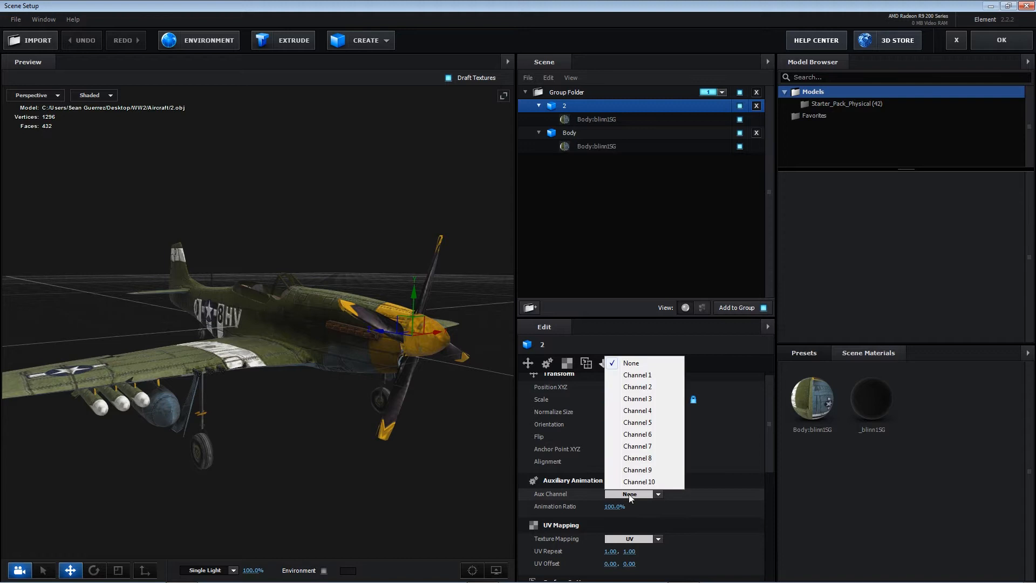
click(653, 376)
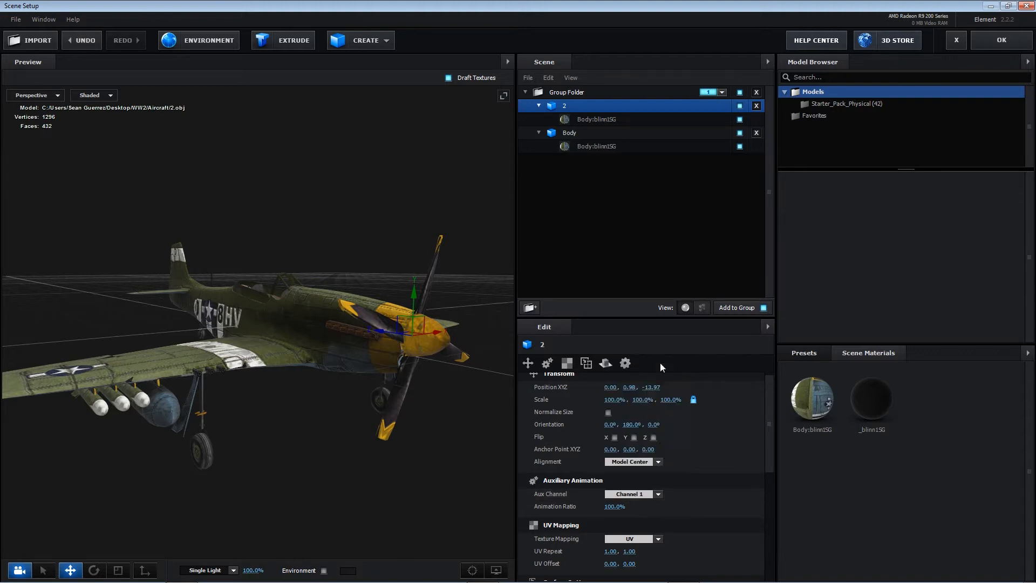
Step: Review the alignment options of the Body model and the transform and auxiliary animation settings of model 2
click(569, 135)
click(629, 462)
click(634, 465)
click(634, 463)
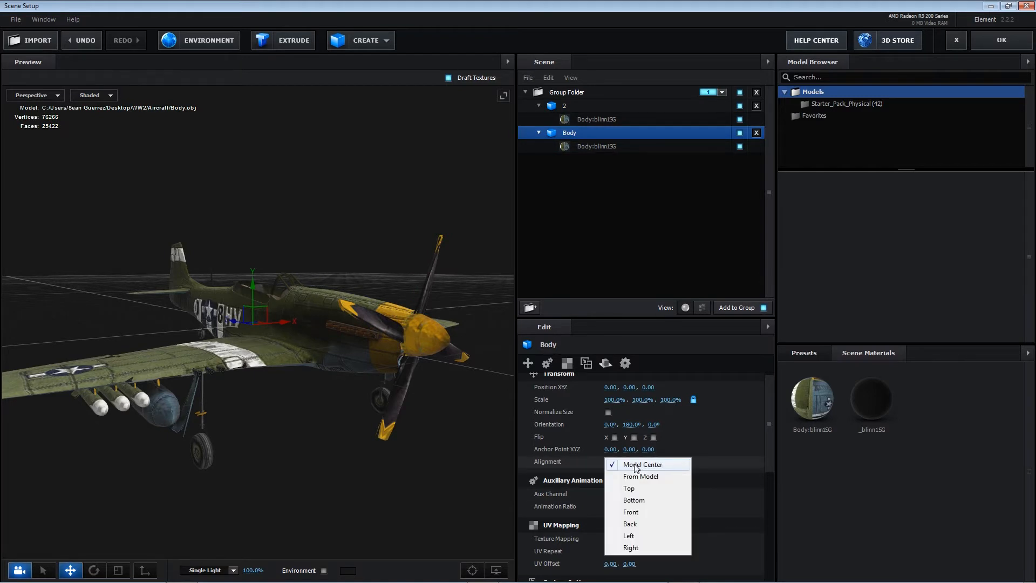
click(636, 466)
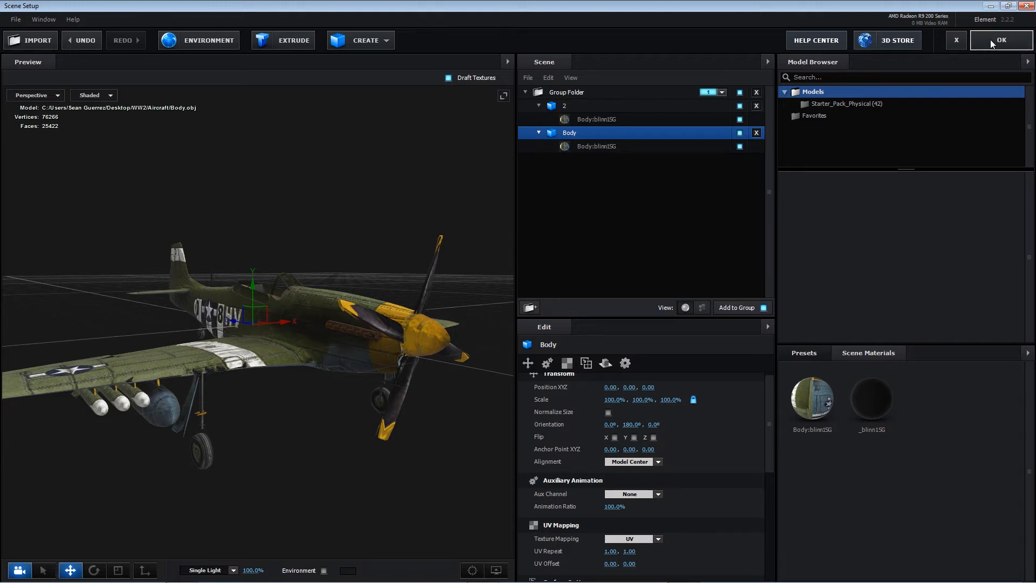
click(588, 108)
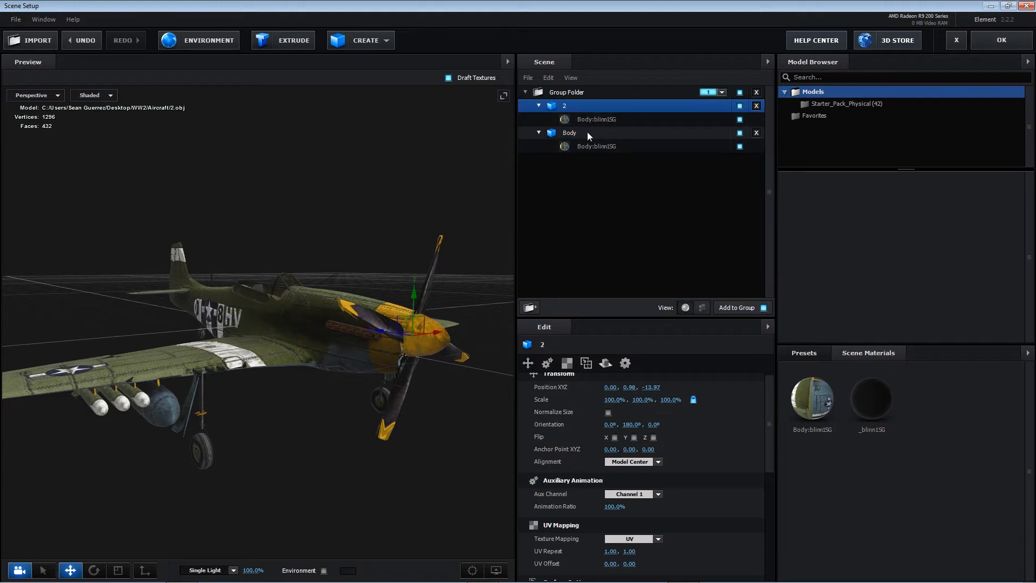
scroll(768, 413, up, 1)
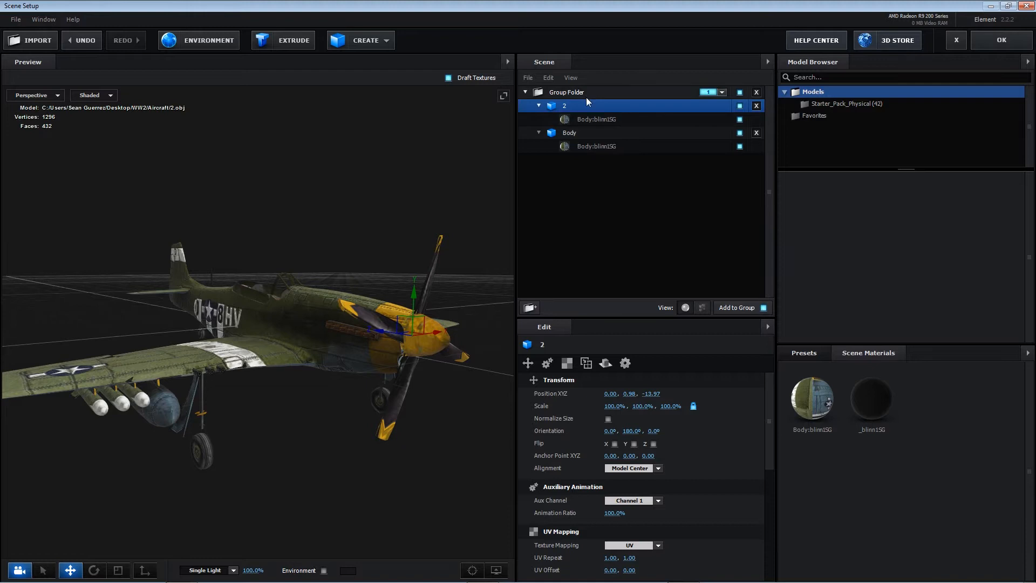
Step: Apply the scene setup and create a group null for Group 1 from the Element effect's group utilities
click(1001, 41)
click(21, 107)
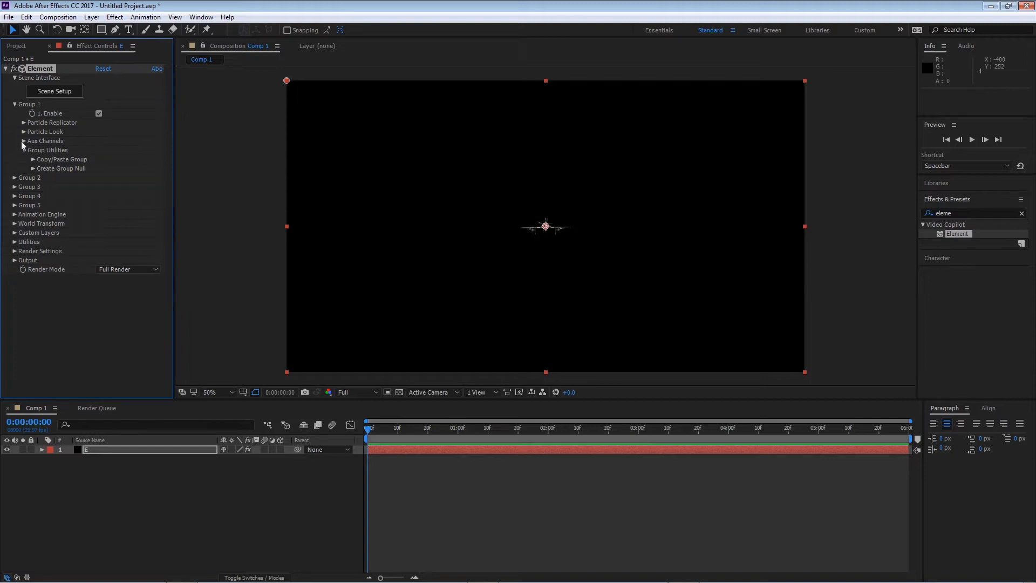
click(33, 169)
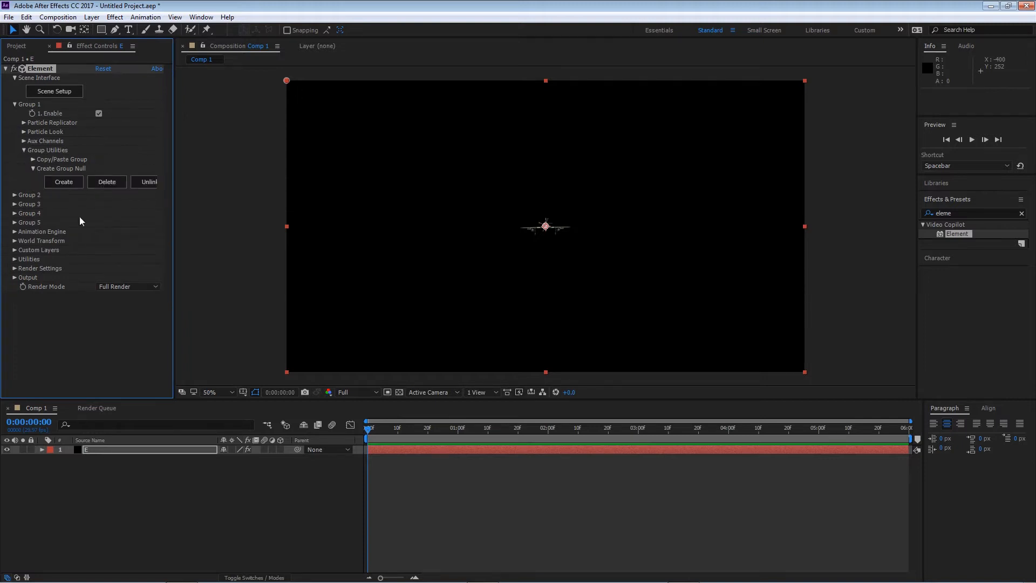
click(63, 182)
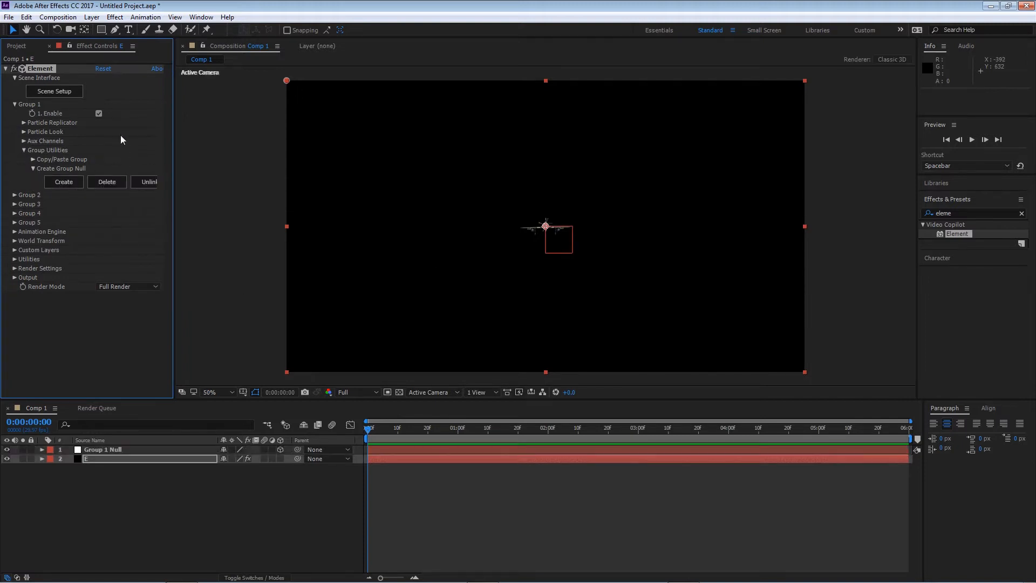
key(w)
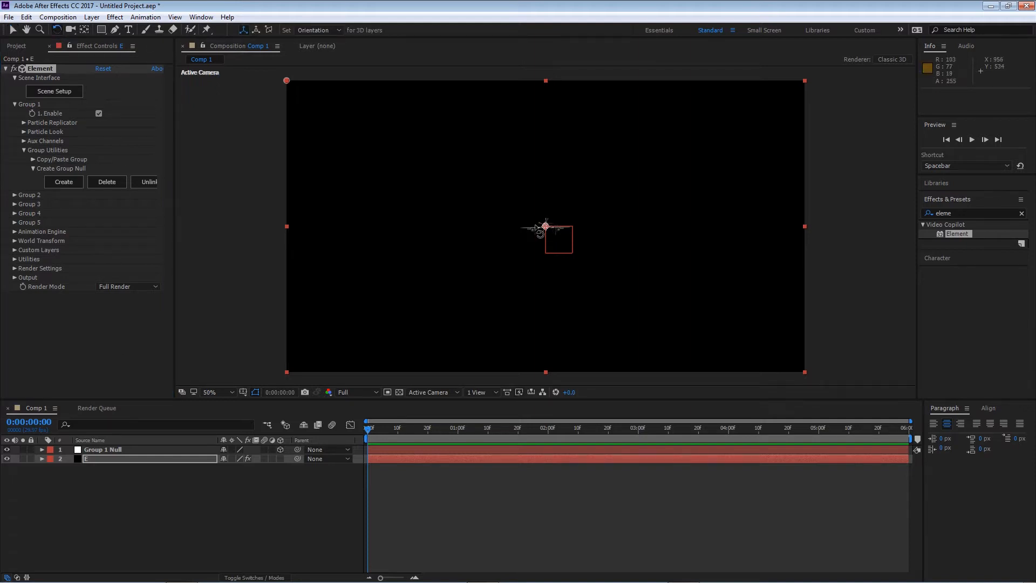
click(5, 69)
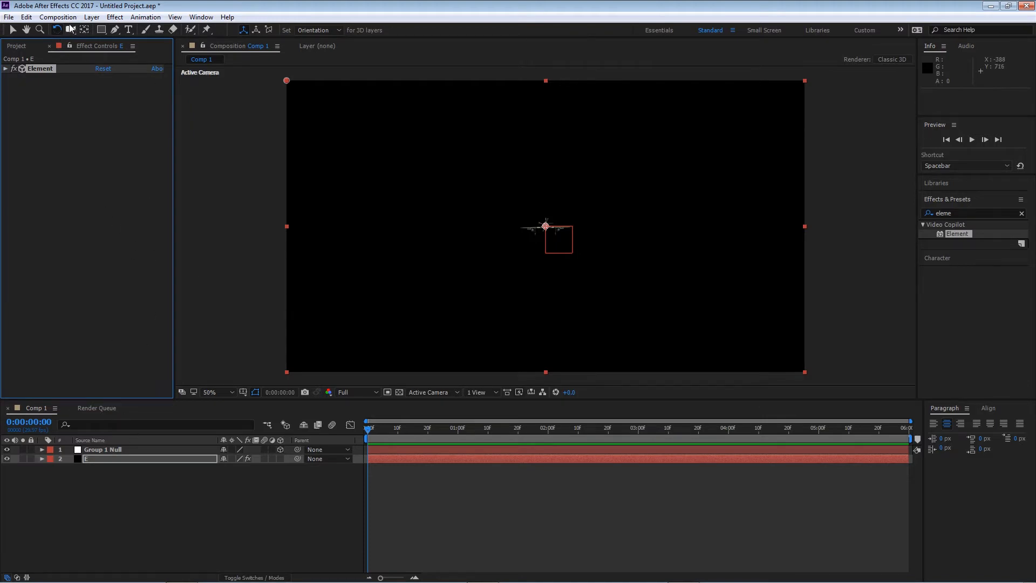
Step: Add a one-node camera to the composition using the 50mm preset
click(92, 16)
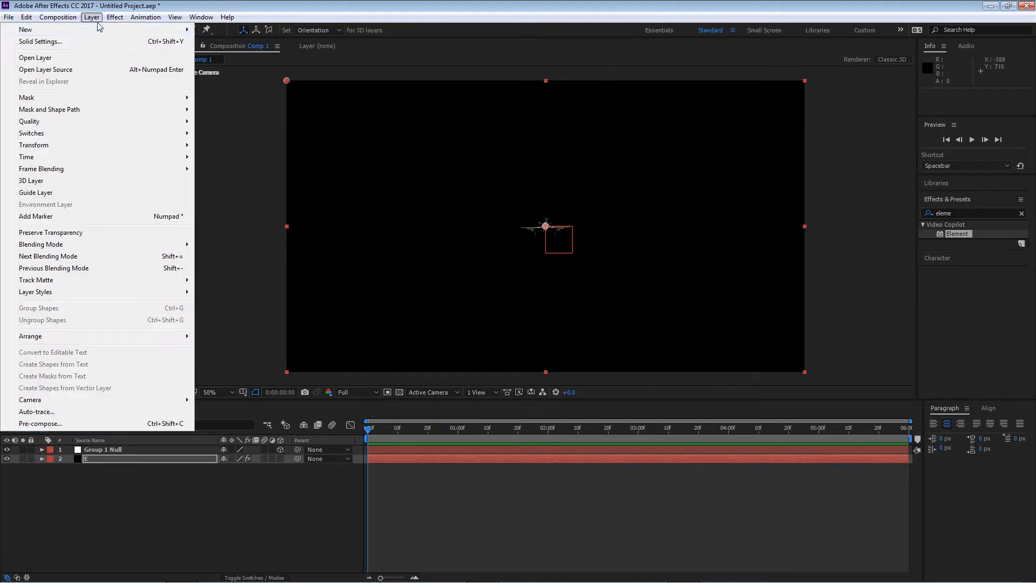
mouse_move(86, 30)
click(226, 66)
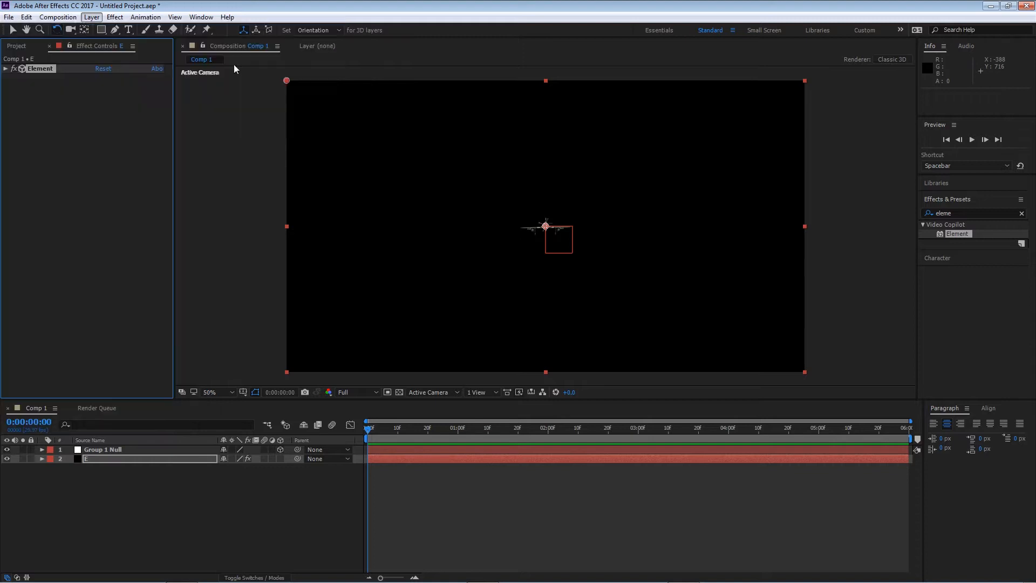
click(614, 213)
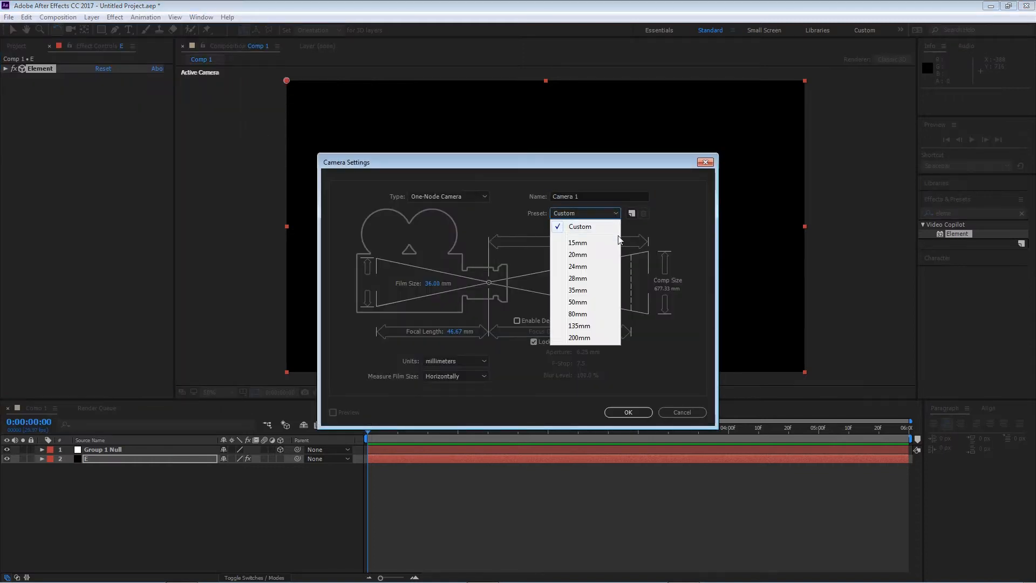
click(589, 304)
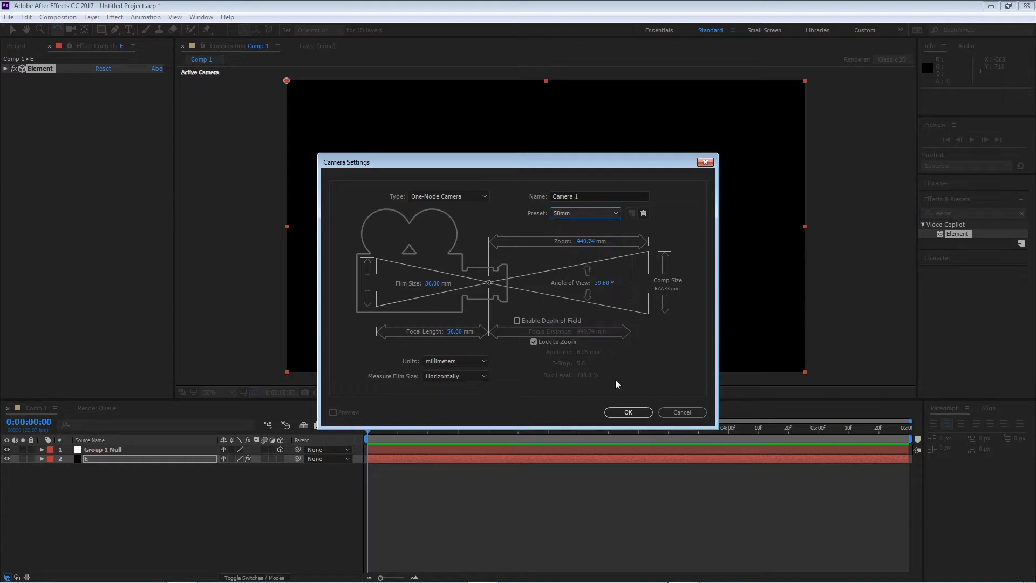
click(626, 412)
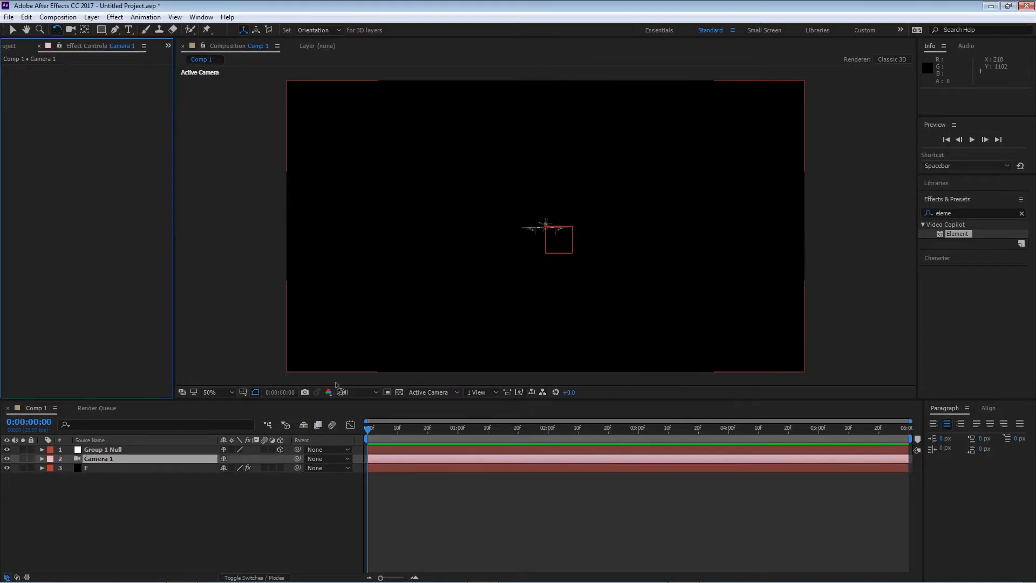
Step: Rotate the Group 1 Null about 88° around its Y axis so the aircraft is seen from the side
click(140, 449)
drag(546, 204, 523, 201)
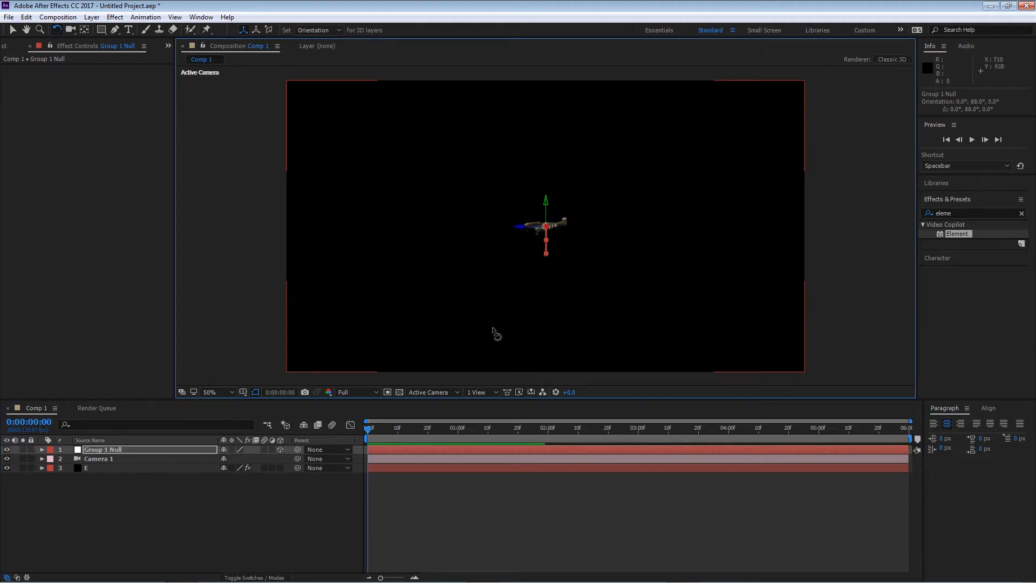
click(531, 289)
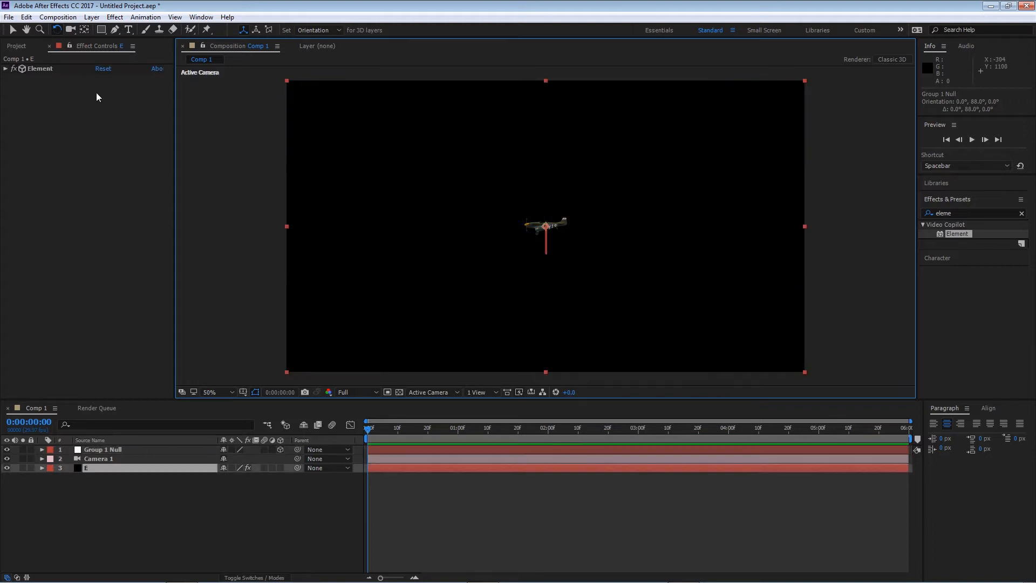
Step: Move Camera 1 closer to the aircraft and orbit it slightly for an angled side view
key(c)
key(slash)
scroll(535, 244, down, 1)
drag(535, 244, 618, 276)
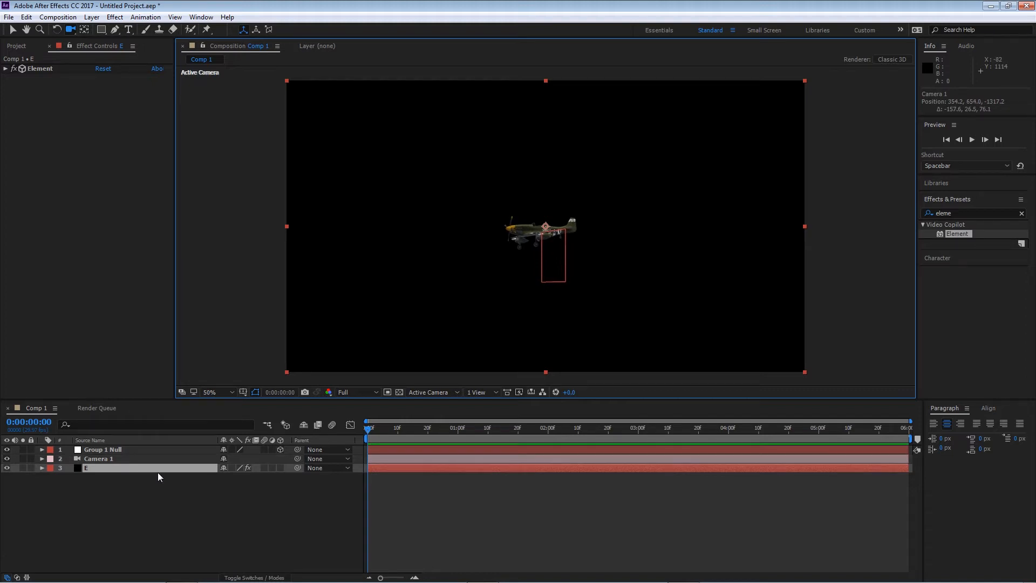
Step: Add image9.jpg to Comp 1 as the background layer beneath the E layer
click(16, 46)
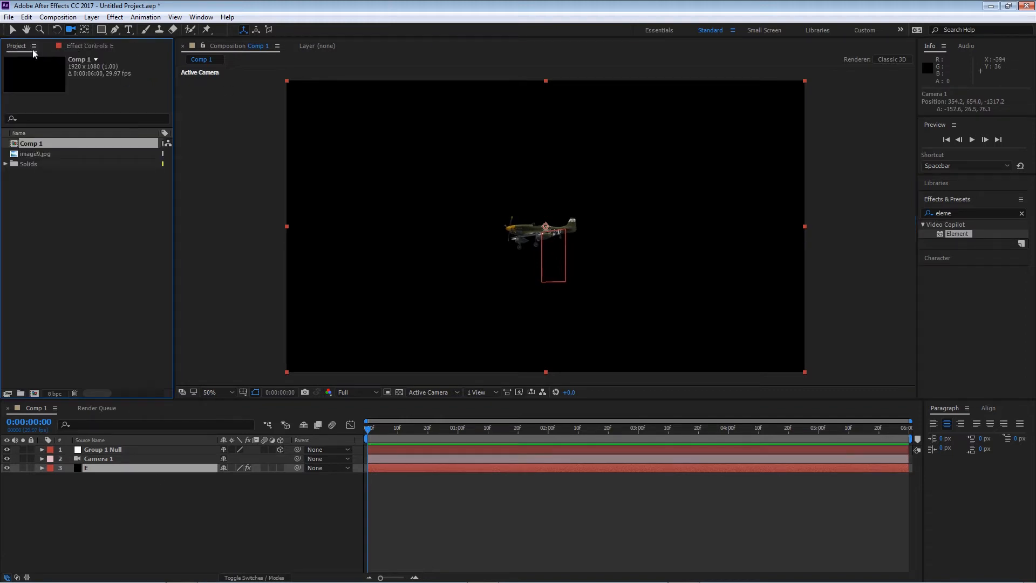
click(12, 31)
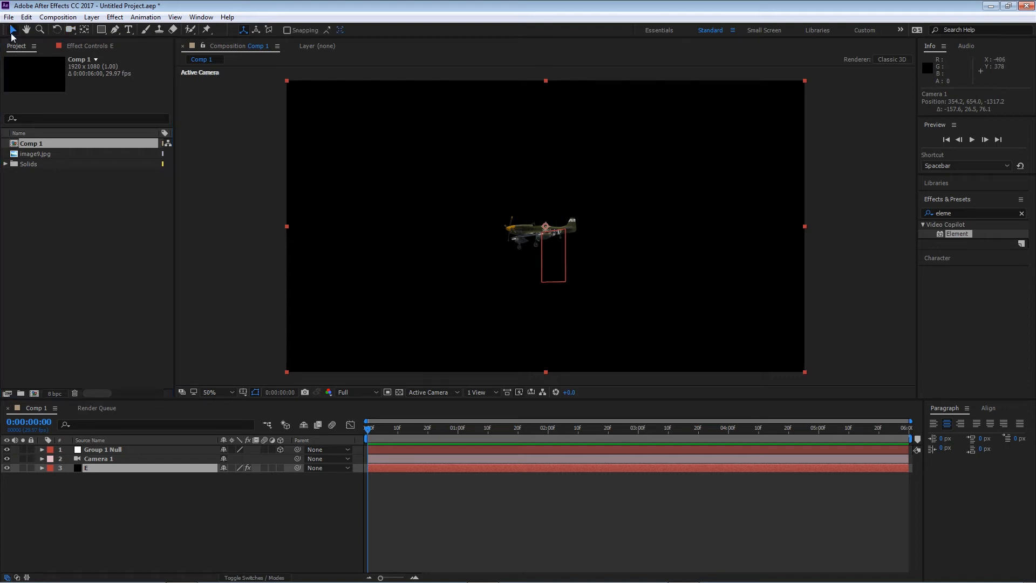
drag(32, 155, 172, 468)
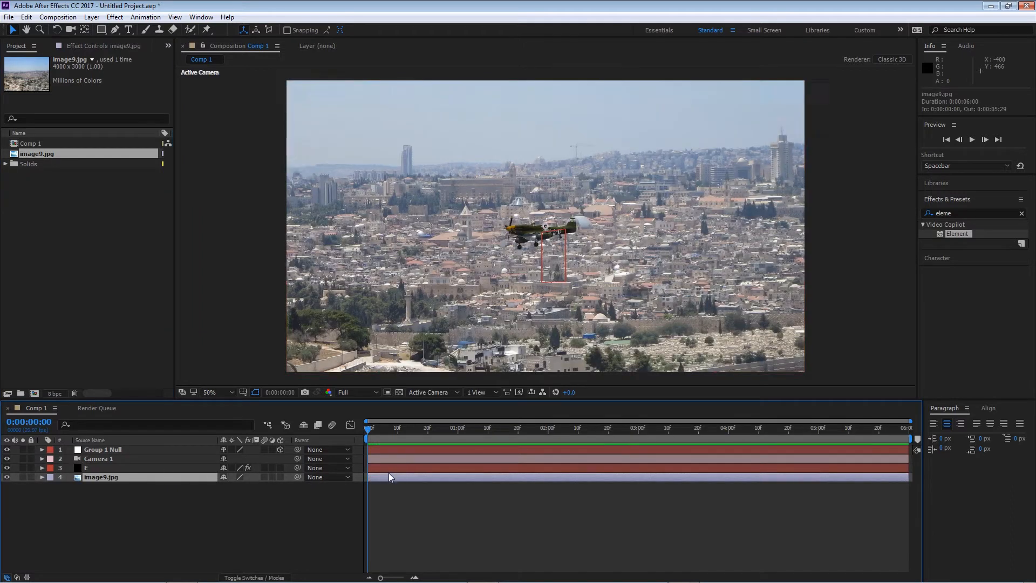
Step: Reposition the image9.jpg background so its sky fills the frame behind the aircraft, and make it a 3D layer
click(152, 466)
click(142, 456)
click(147, 450)
click(158, 476)
drag(460, 311, 474, 346)
click(280, 477)
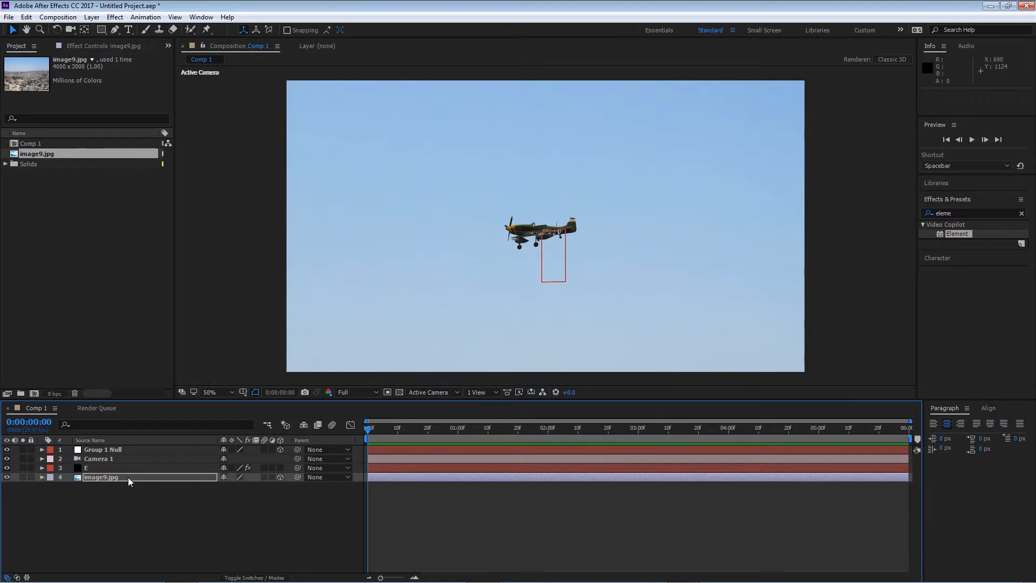
Step: Adjust Camera 1 to frame the aircraft larger and centred in side view against the sky
click(114, 458)
key(c)
drag(444, 273, 608, 472)
drag(594, 270, 530, 139)
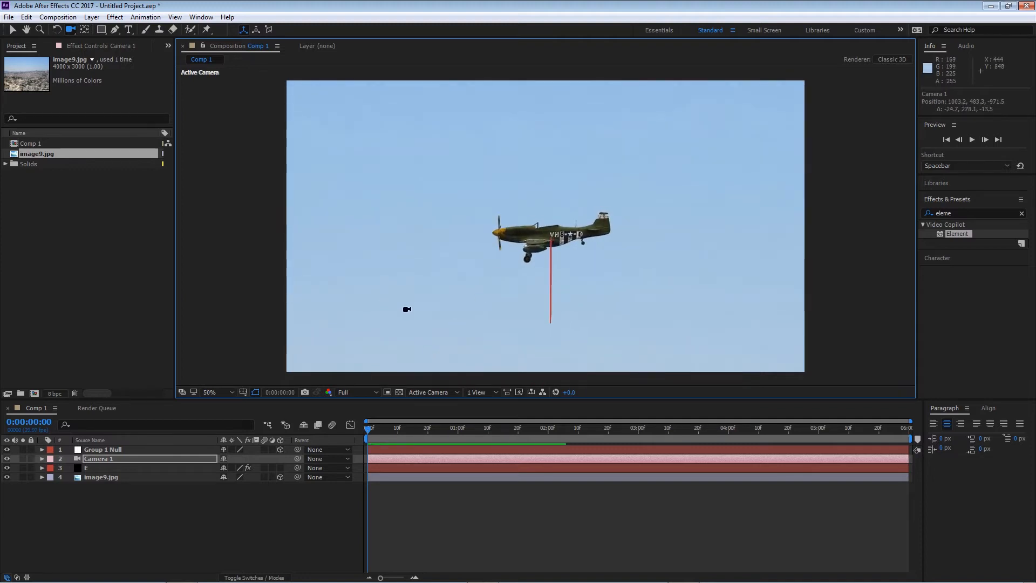
Step: Reveal the Channel 1 rotation properties under Group 1's aux channels in the E layer's Element effect
click(106, 468)
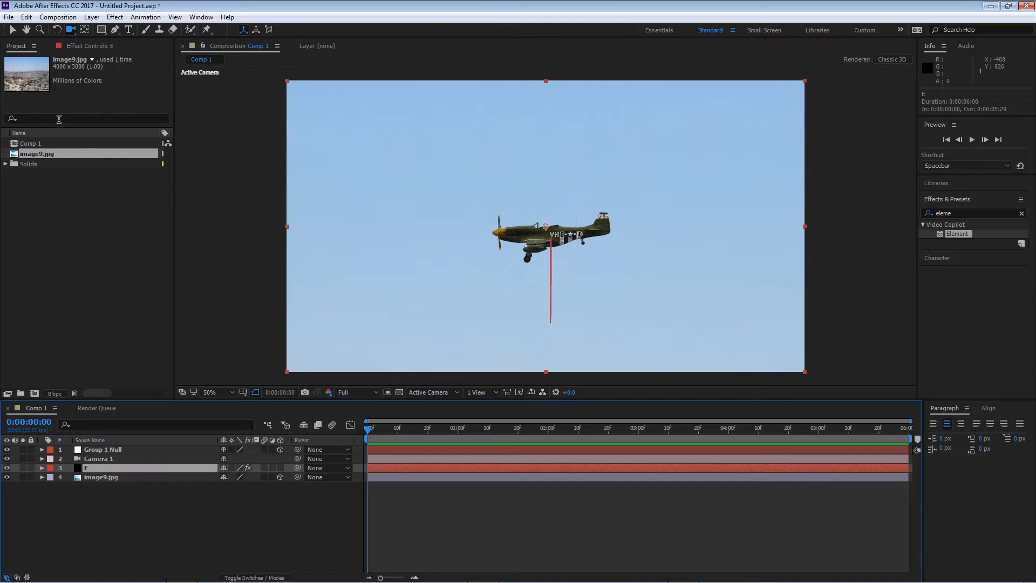
click(85, 47)
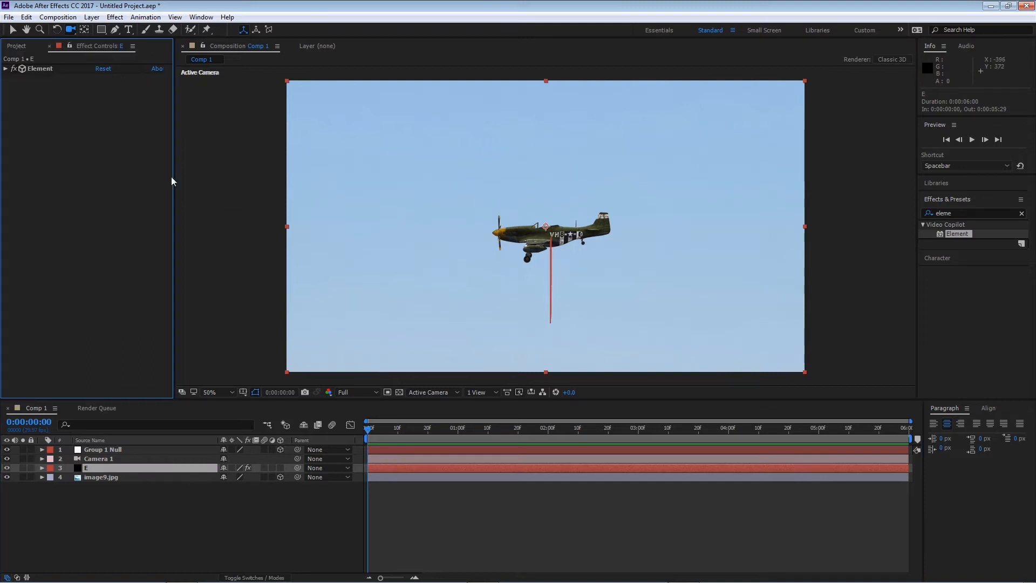
click(5, 69)
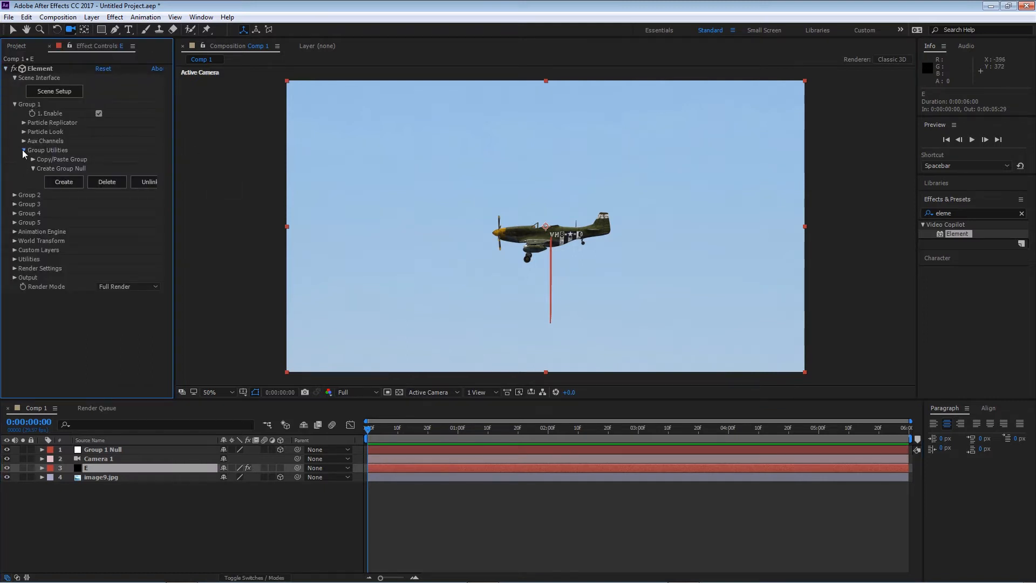
click(21, 150)
click(24, 142)
click(32, 150)
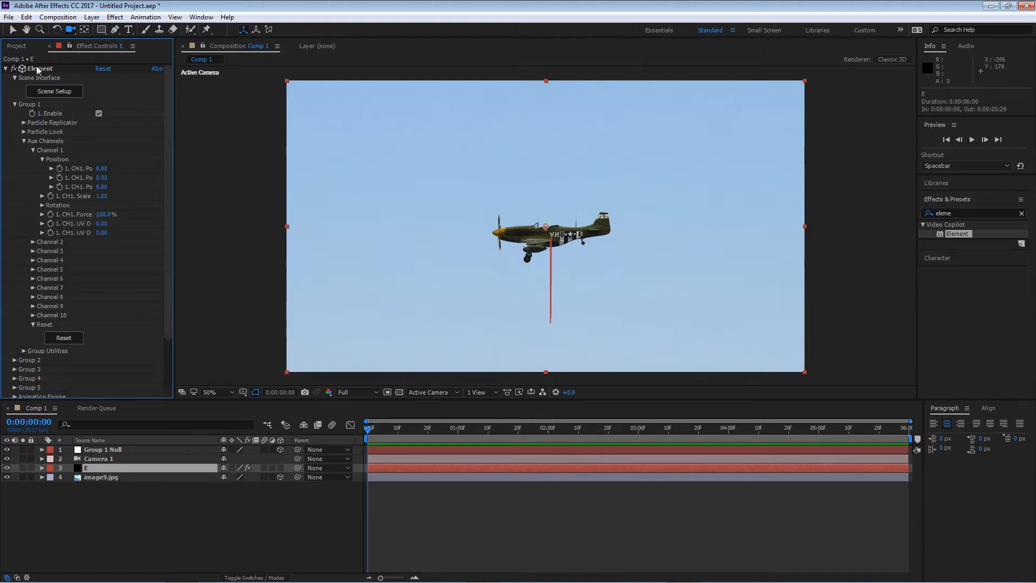
click(62, 215)
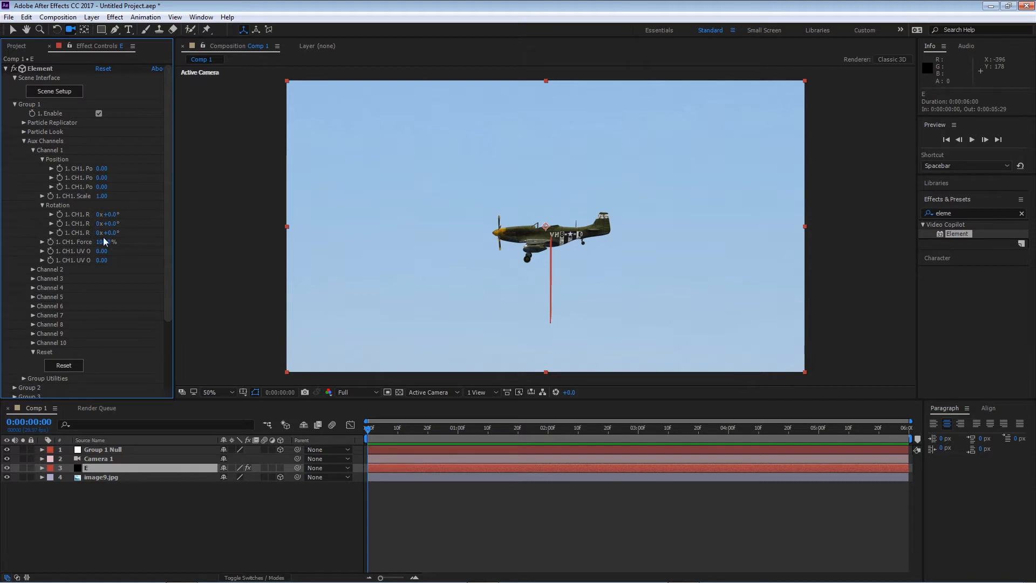
Step: Try out the Channel 1 Z rotation on the propeller, undoing each test change
mouse_move(105, 232)
mouse_down()
mouse_move(131, 232)
mouse_move(119, 232)
mouse_up()
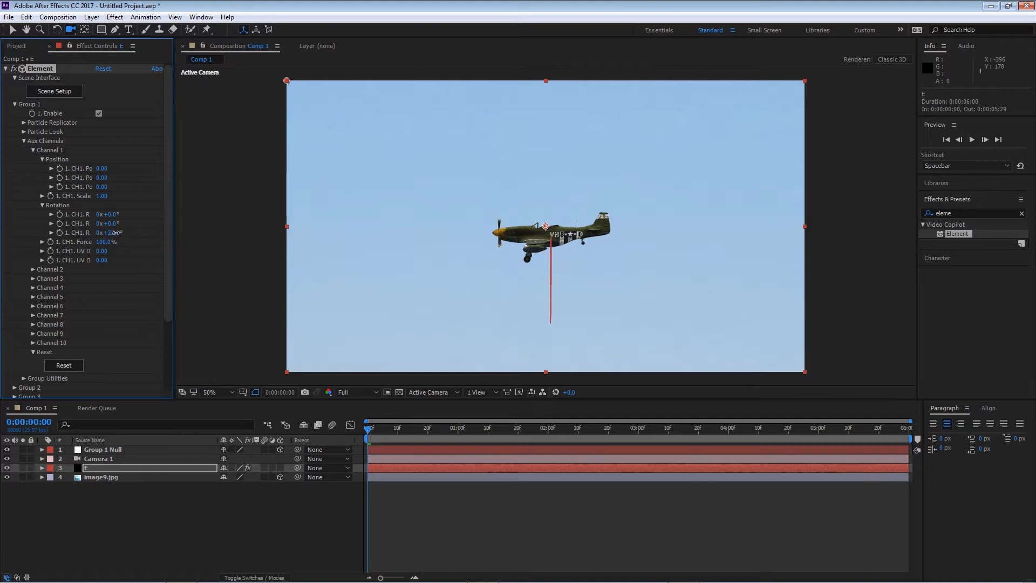
key(ctrl+z)
drag(173, 219, 230, 218)
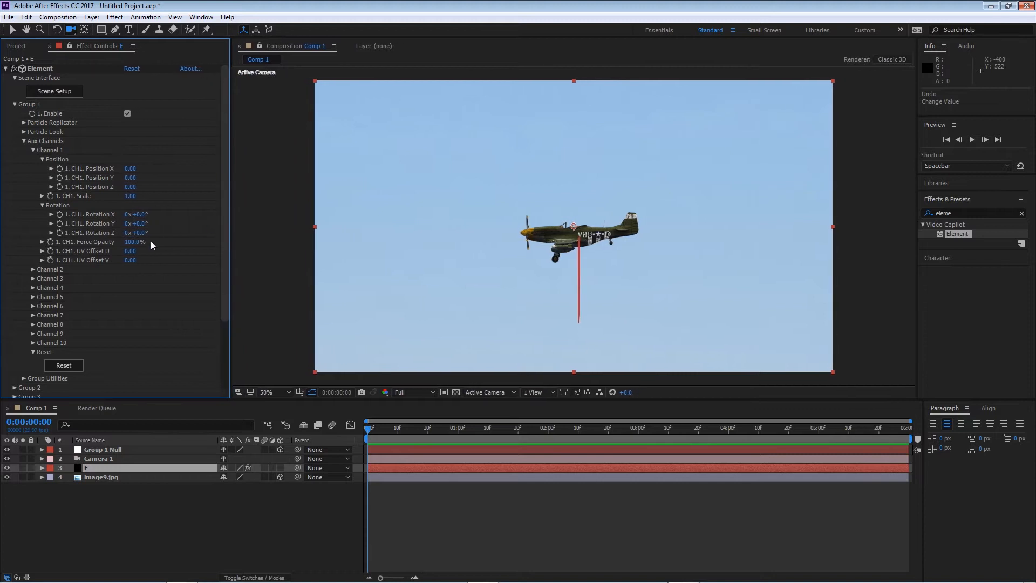
drag(136, 233, 146, 232)
key(ctrl+z)
drag(142, 236, 152, 235)
key(ctrl+z)
Step: Give Channel 1 Rotation Z the expression time*10000 from the start of the timeline and preview the propeller spin
click(369, 431)
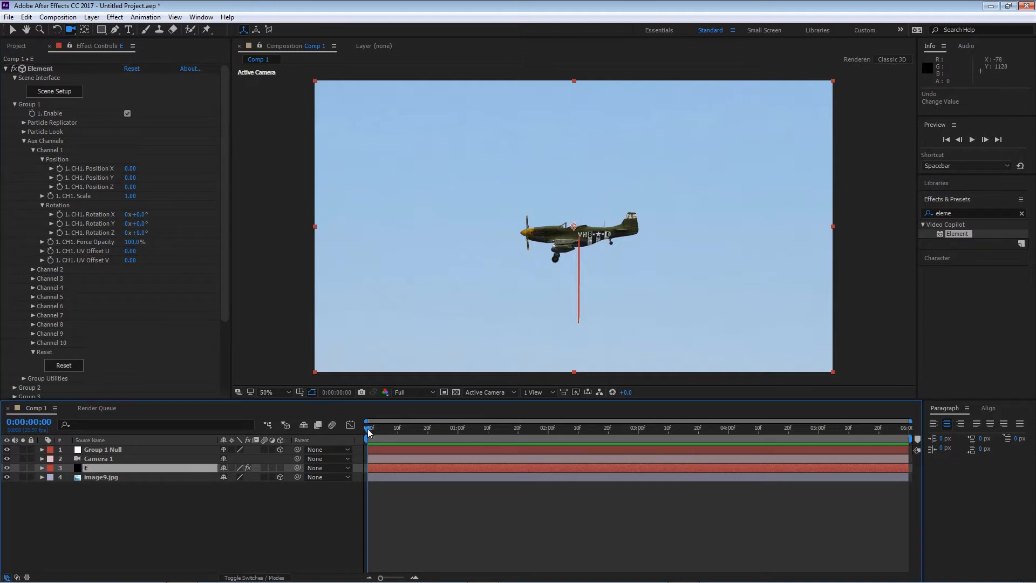
alt+click(59, 233)
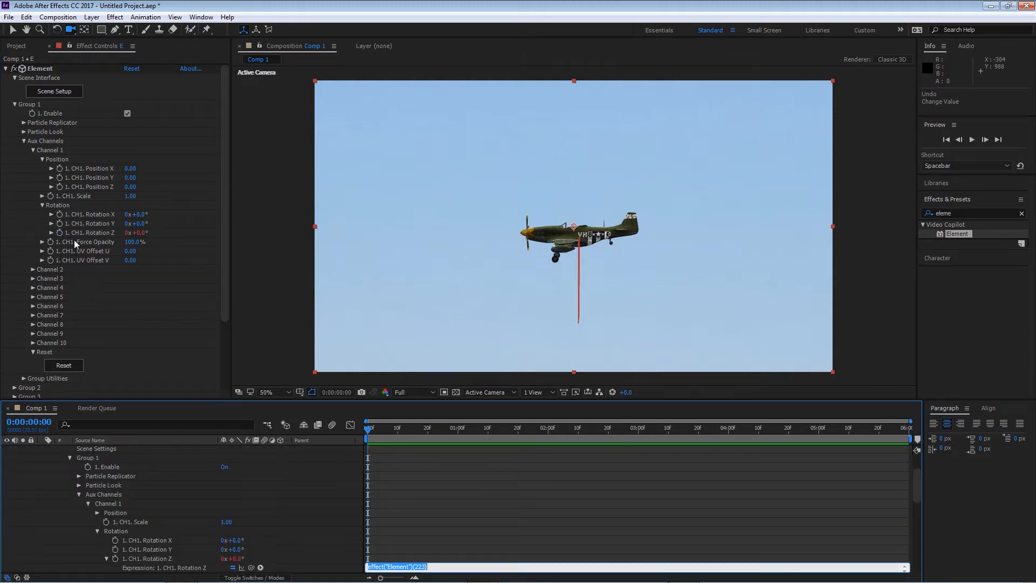
text(time*10000)
key(KP_Enter)
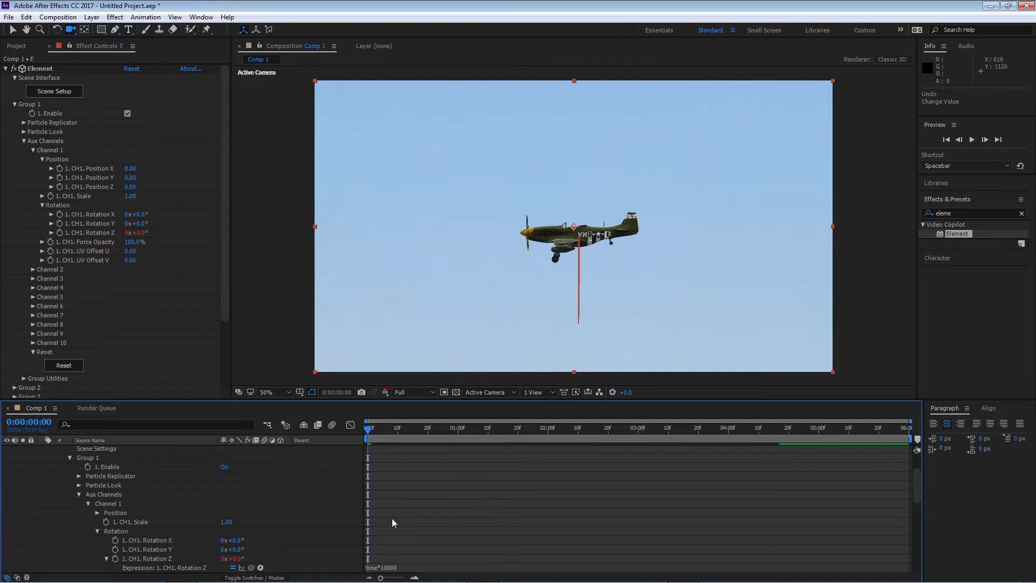
key(space)
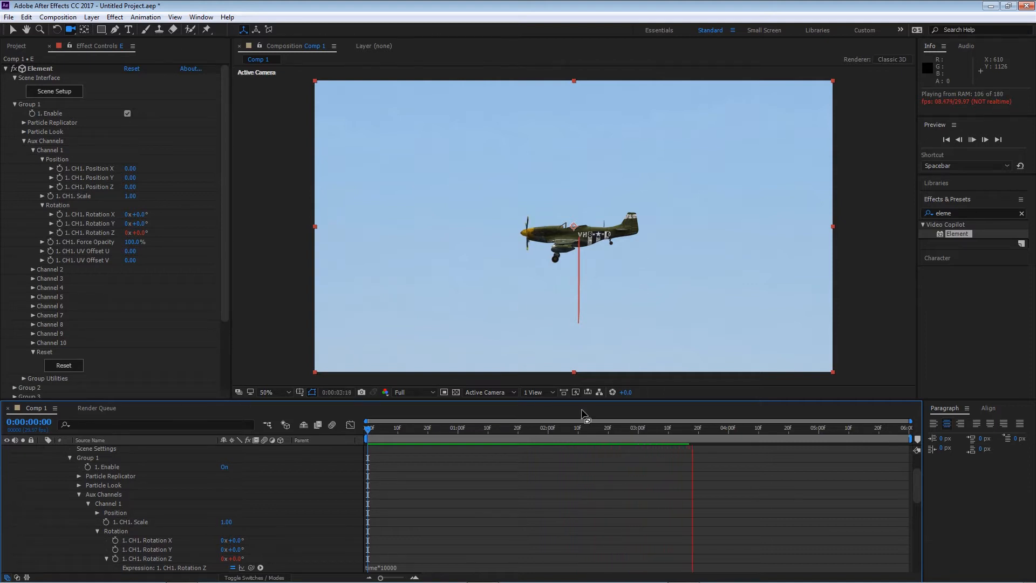
key(space)
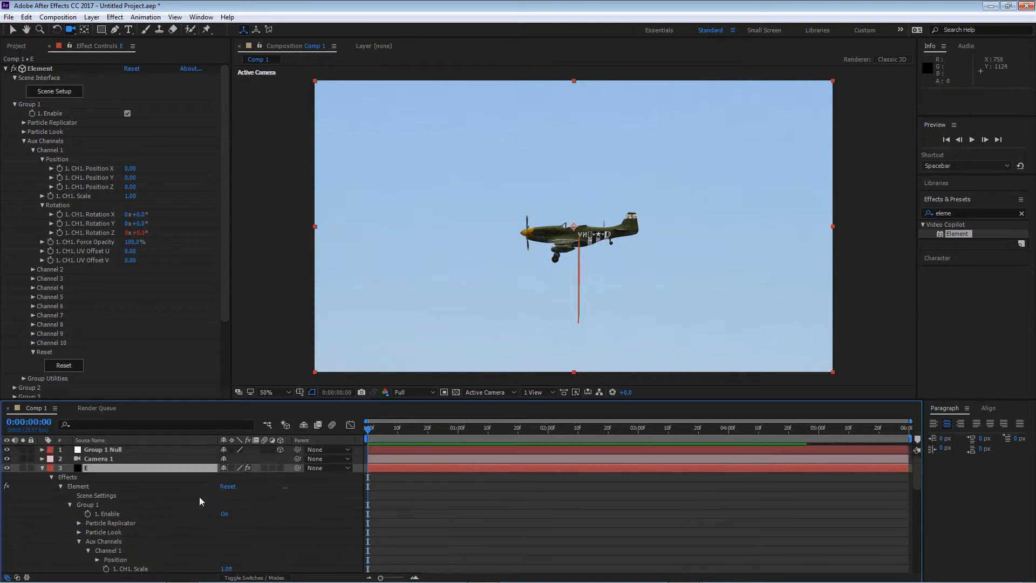
Step: Enable motion blur for the E layer and the composition, and preview the blurred propeller
click(43, 467)
click(264, 468)
click(332, 425)
key(space)
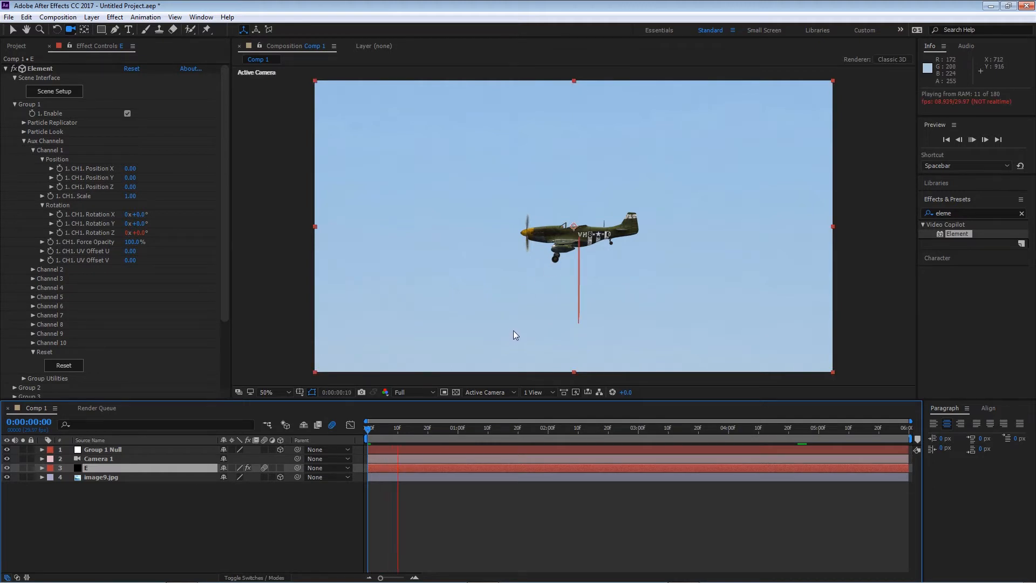
key(space)
key(v)
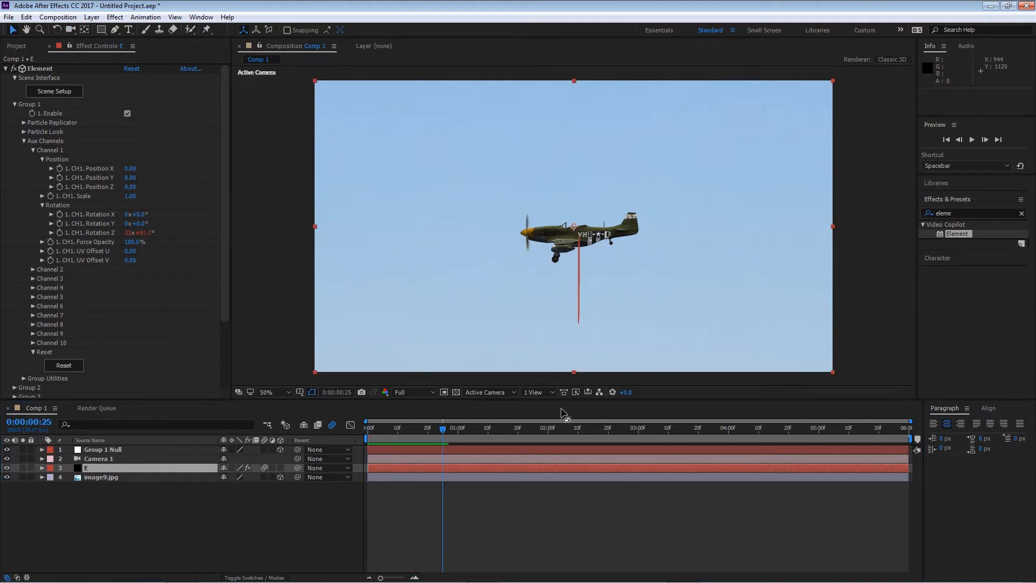
Step: Set Group 1's particle count to 100 in the Element particle replicator
click(23, 141)
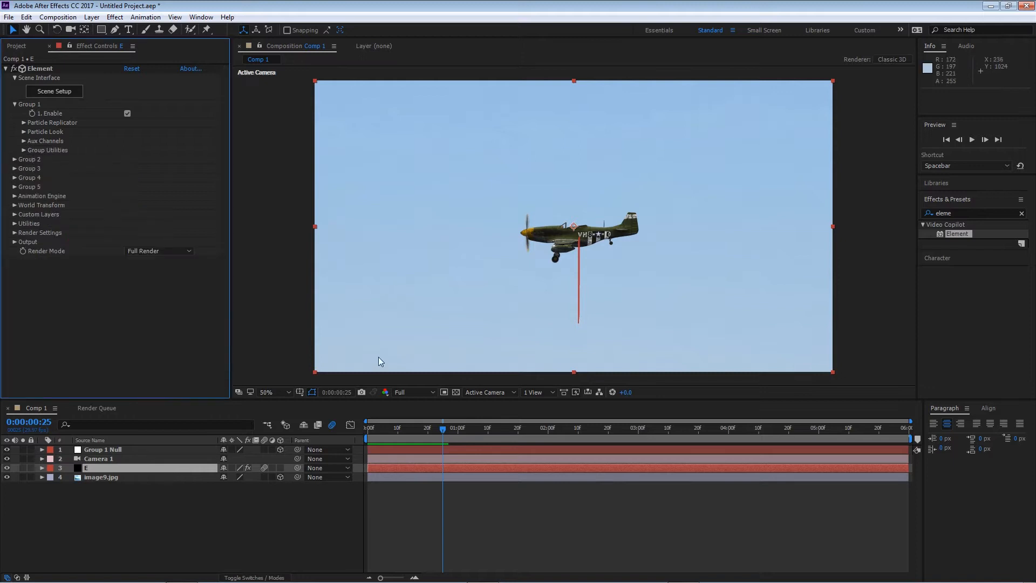
click(24, 122)
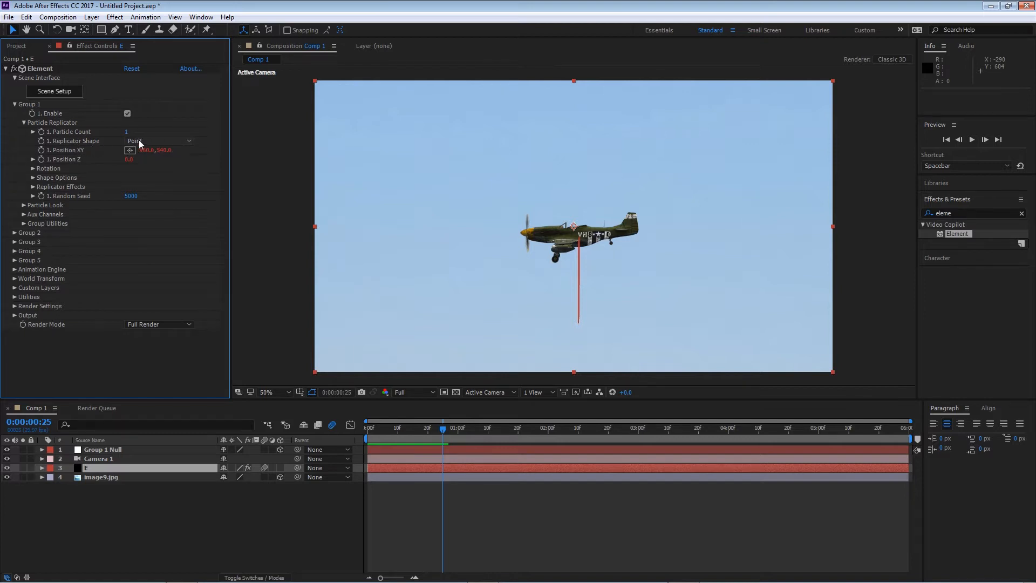
click(126, 133)
text(100)
key(Return)
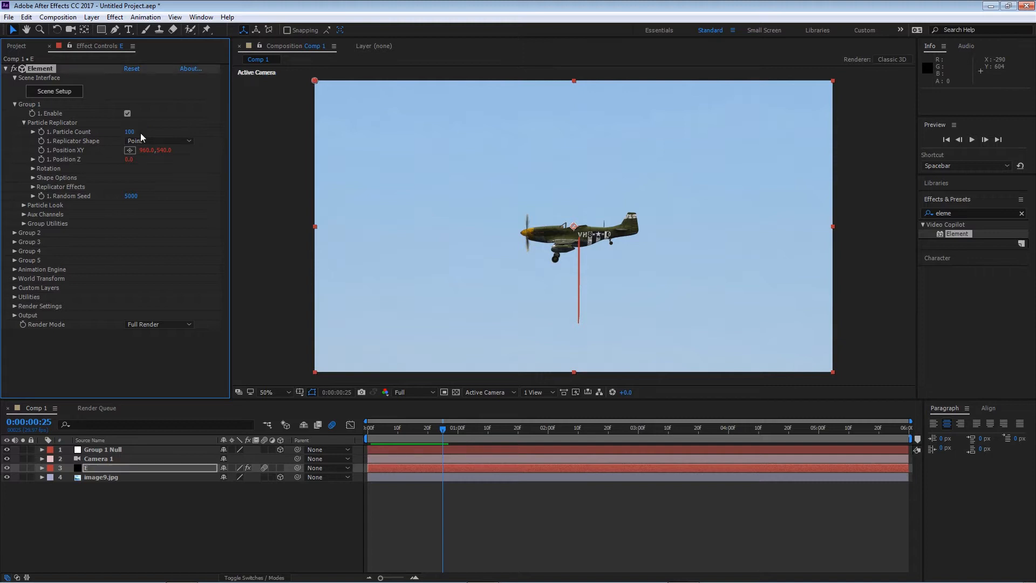
Step: Set the X, Y and Z Scatter of Group 1's replicator effects to 100 each
click(33, 186)
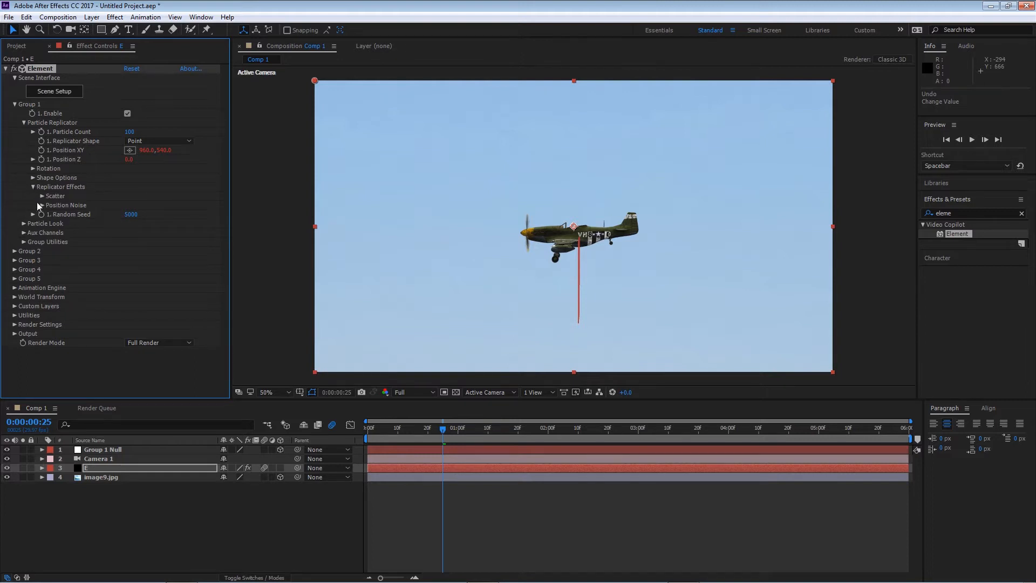
click(42, 196)
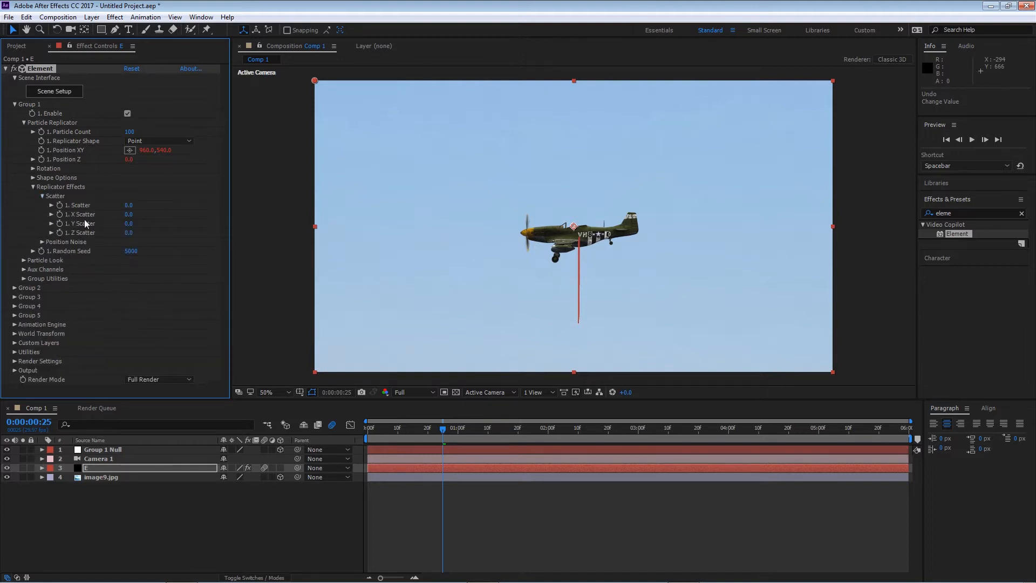
drag(128, 232, 356, 224)
click(131, 233)
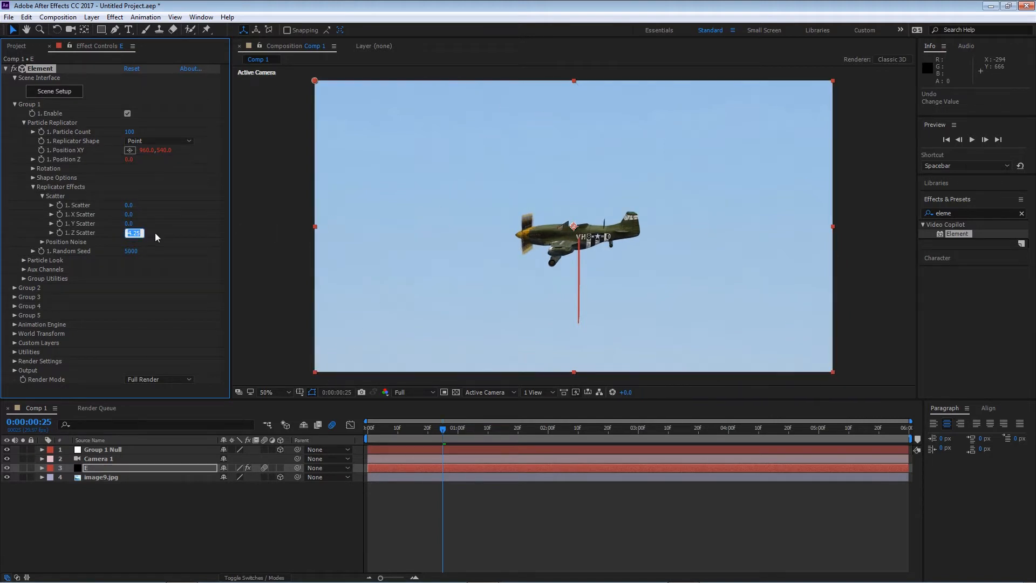
text(100)
key(Return)
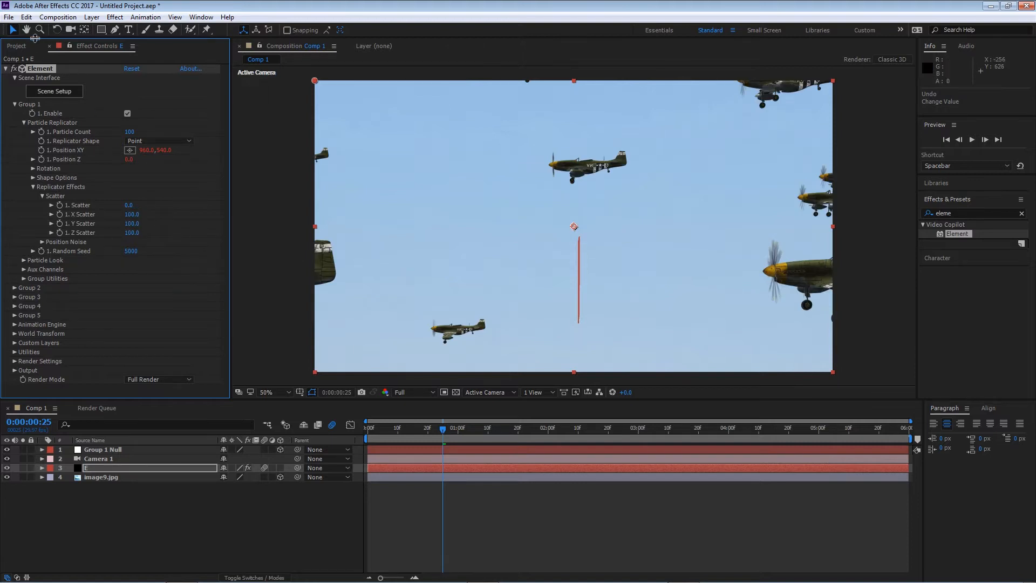
Step: Orbit Camera 1 to a tilted view of the scattered aircraft above the city
click(71, 30)
mouse_move(643, 233)
mouse_down()
mouse_move(551, 231)
mouse_move(482, 258)
mouse_move(439, 254)
mouse_move(446, 232)
mouse_move(539, 213)
mouse_move(649, 216)
mouse_move(706, 244)
mouse_move(695, 250)
mouse_move(643, 224)
mouse_up()
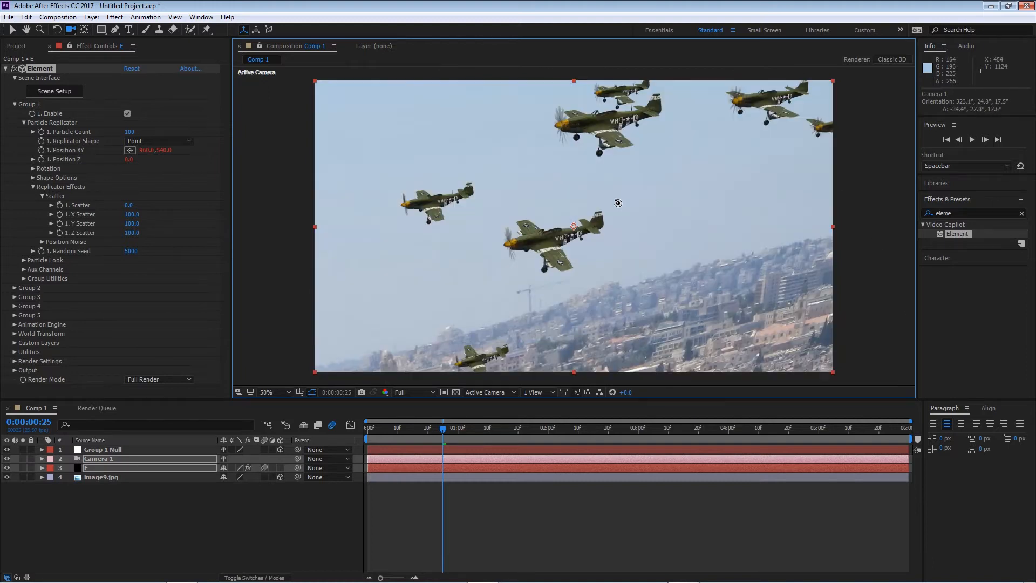
Step: Undo the last camera orbit and, at the first frame, shift Group 1 Null to about X 1301.8
key(ctrl+z)
drag(388, 429, 350, 426)
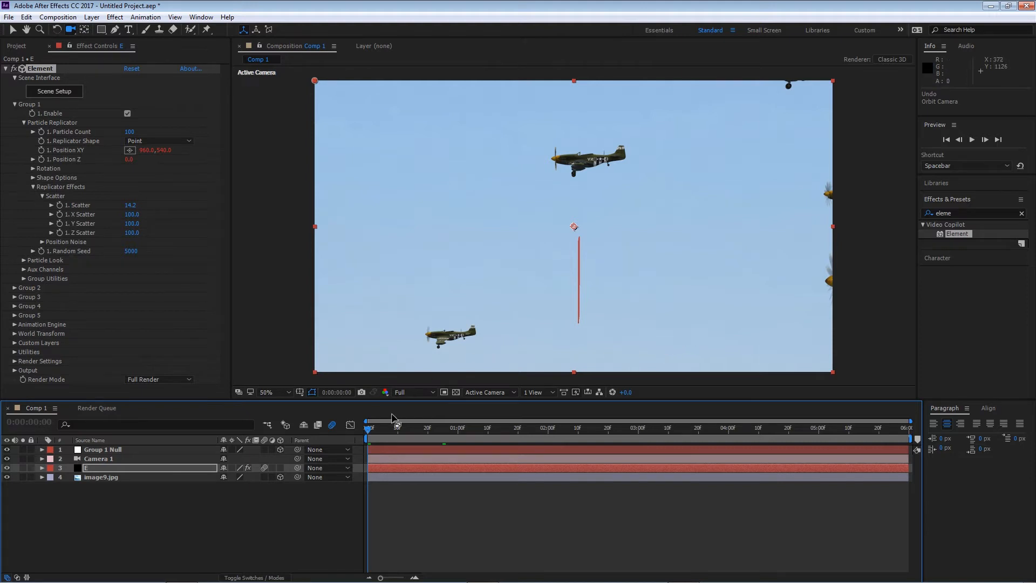
click(101, 450)
key(v)
drag(556, 238, 486, 241)
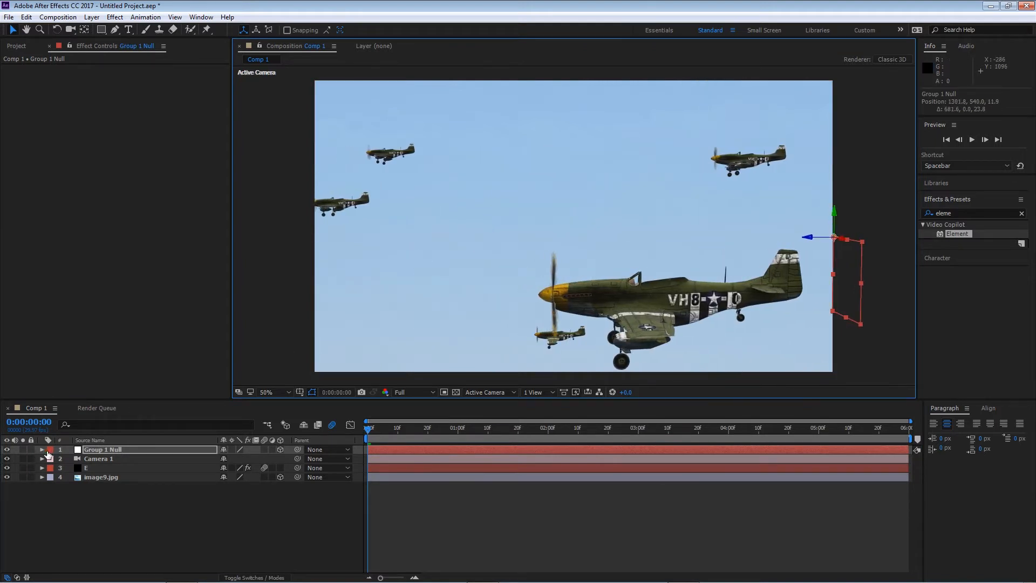
Step: Keyframe Group 1 Null's Position from the first frame to about X 650.2 at the last frame, and preview the flight
key(p)
click(69, 458)
drag(425, 429, 939, 391)
drag(809, 240, 633, 250)
key(space)
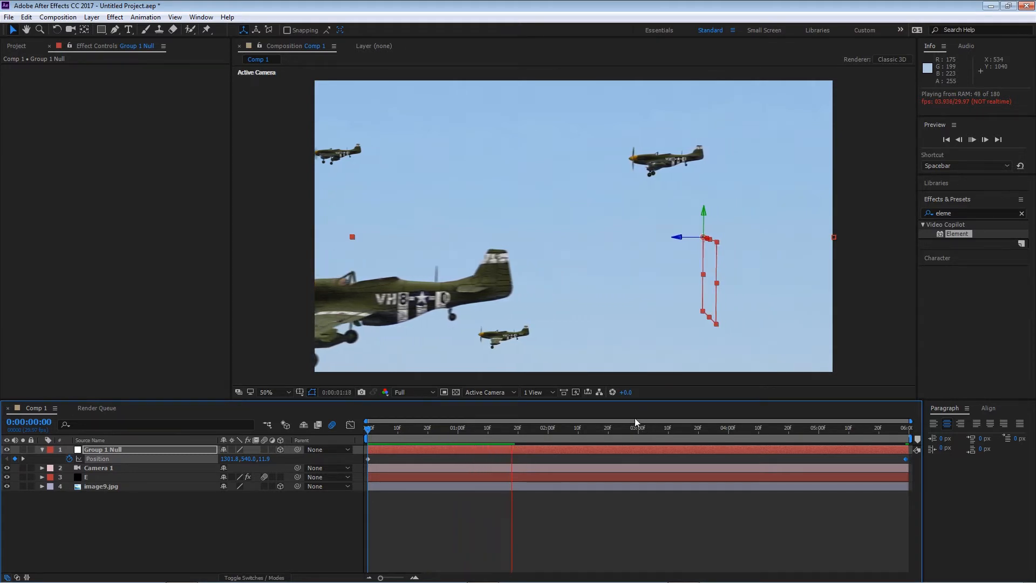
key(space)
Step: Enable keyframing at the first frame for the X, Y and Z Scatter of Group 1 on the E layer
drag(459, 430, 118, 474)
click(383, 429)
drag(384, 429, 356, 438)
click(89, 478)
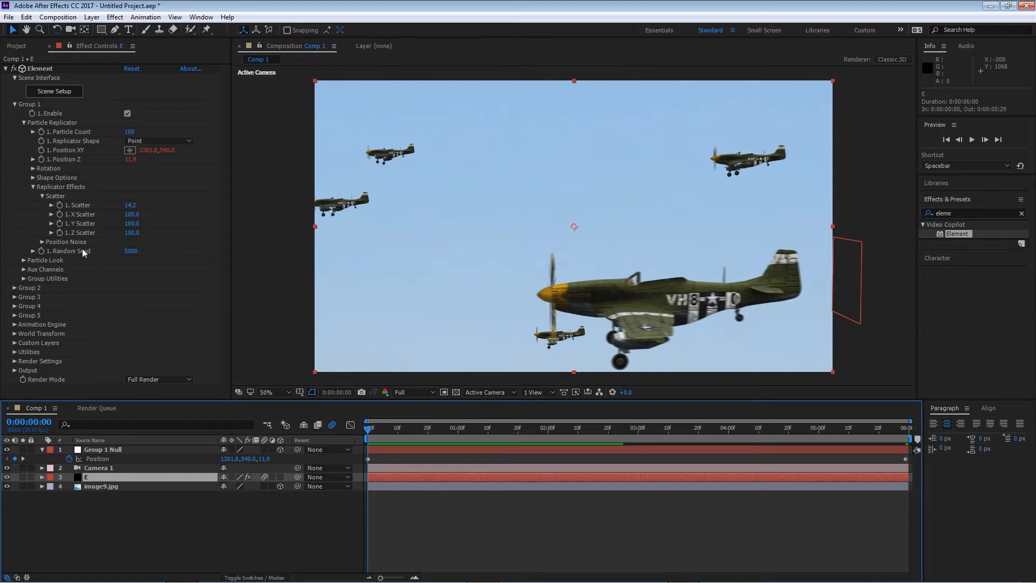
click(60, 233)
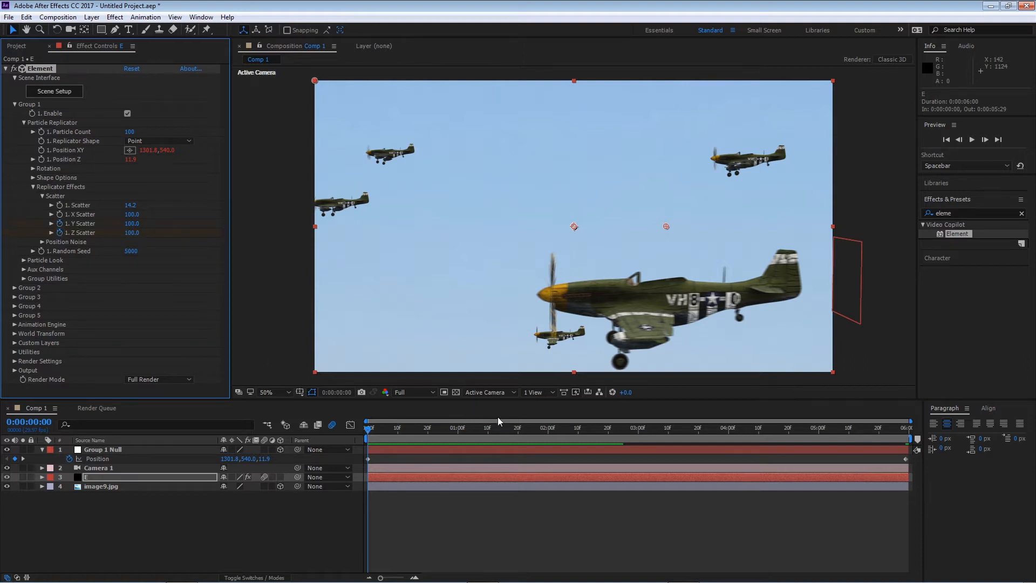
drag(136, 233, 152, 233)
key(ctrl+z)
click(60, 215)
Step: Set Group 1's X, Y and Z Scatter to 500 each at the last frame and preview from the start
drag(369, 430, 937, 410)
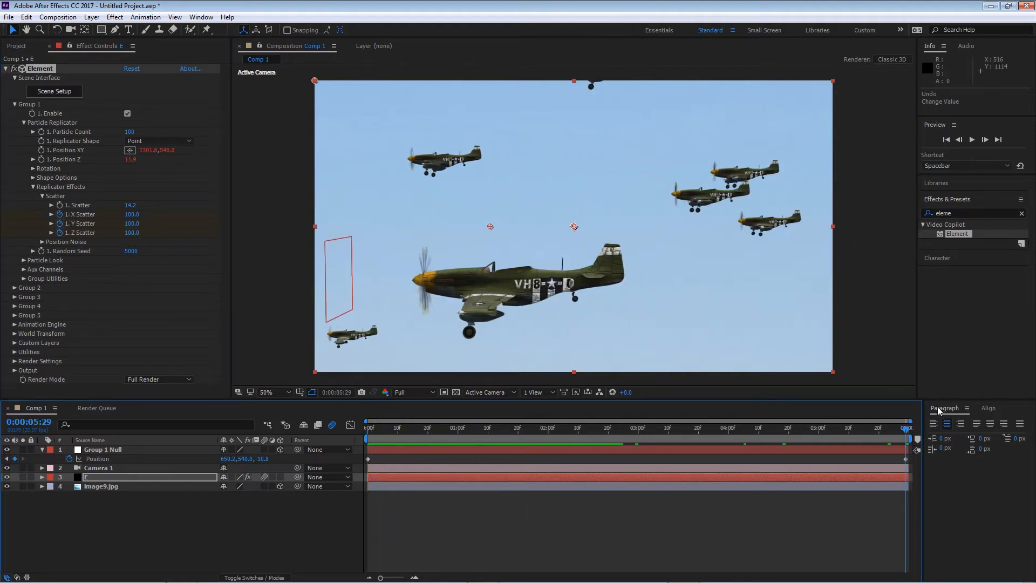
click(139, 215)
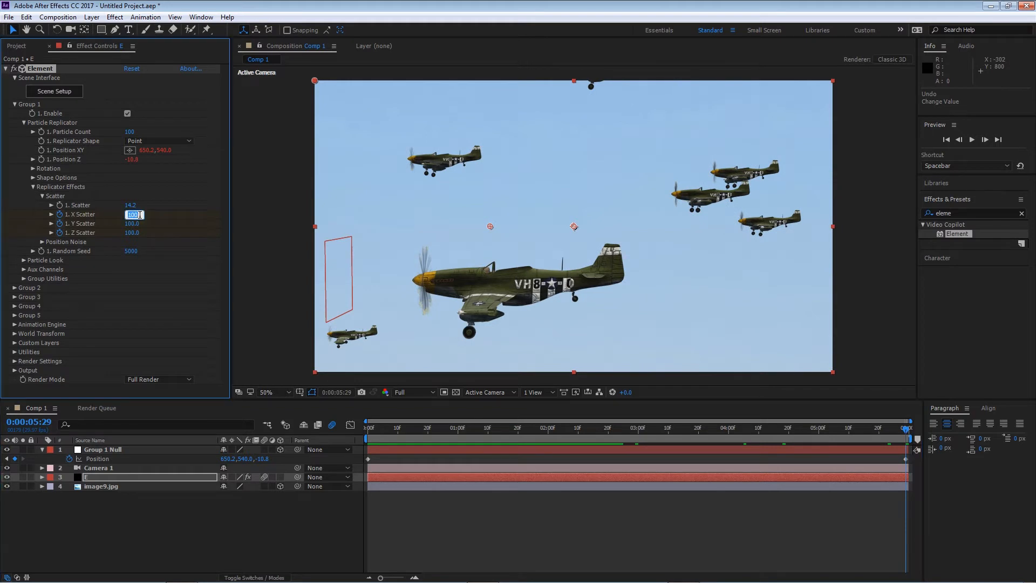
key(Return)
click(138, 223)
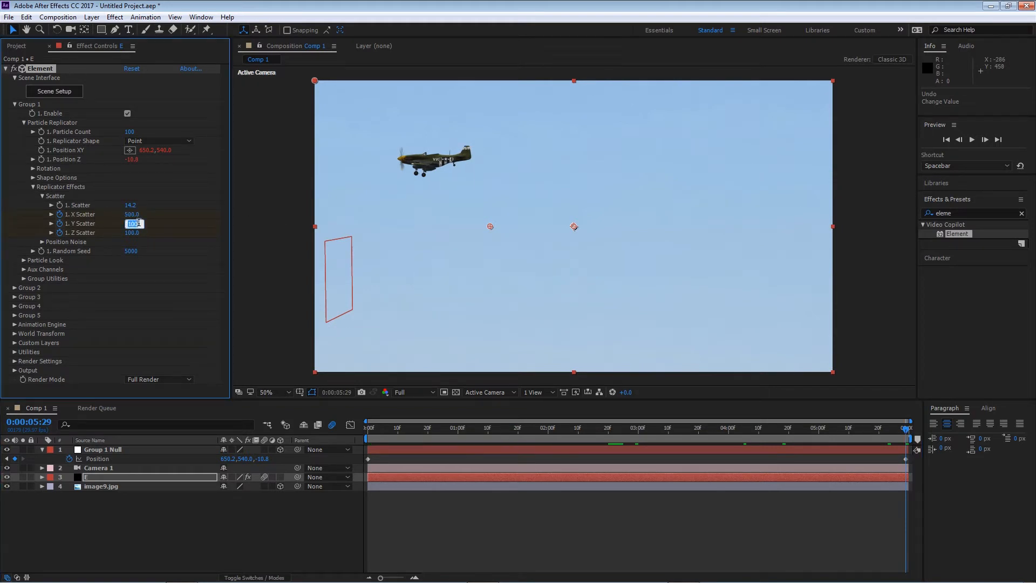
text(500)
key(Tab)
text(500)
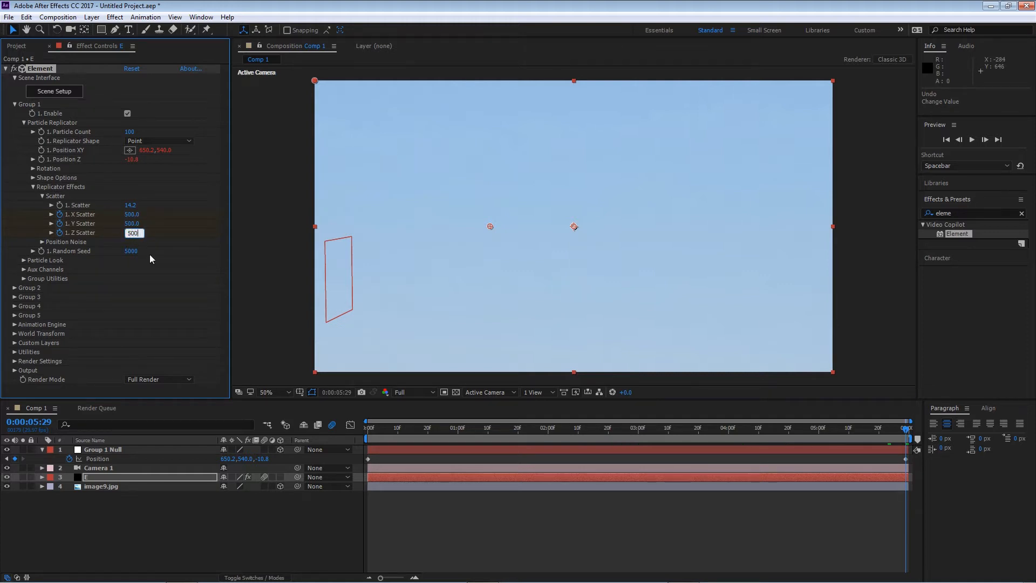
drag(390, 425, 361, 429)
key(space)
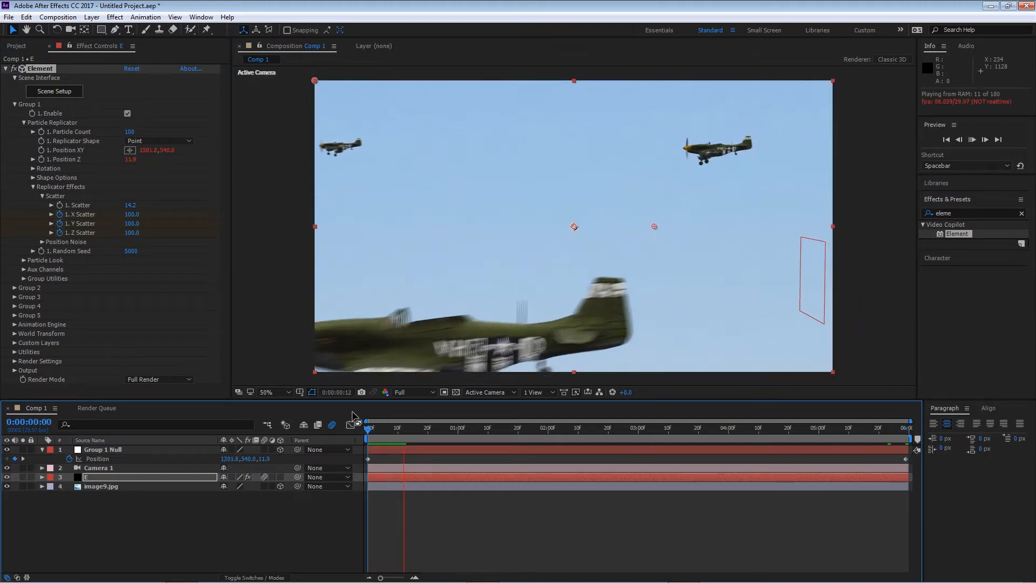
Step: Pull Camera 1 back to a wider view of the aircraft and preview Group 1 Null's movement
key(c)
mouse_move(505, 264)
mouse_down()
mouse_move(497, 271)
mouse_move(522, 274)
mouse_up()
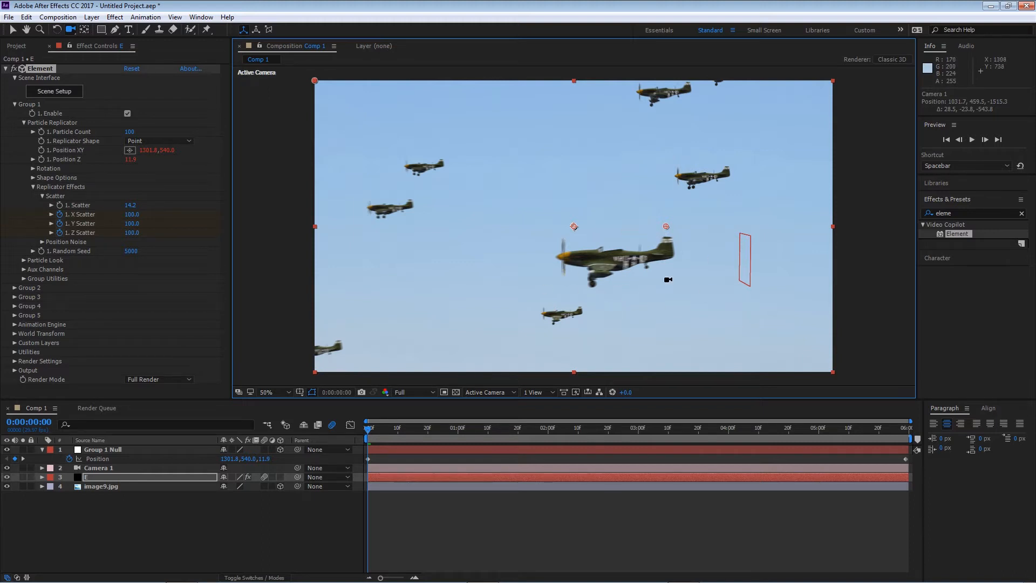
click(13, 30)
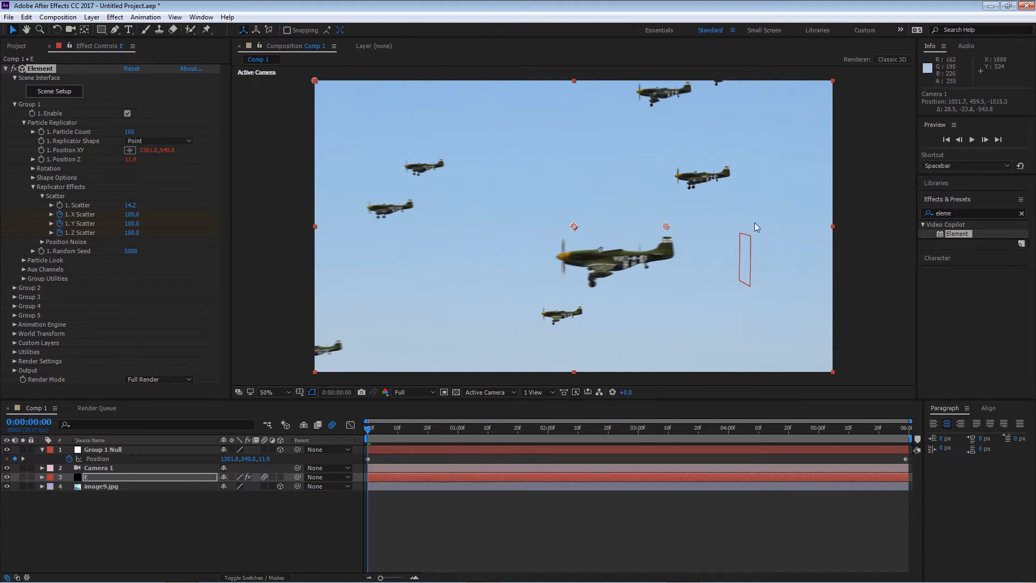
click(137, 450)
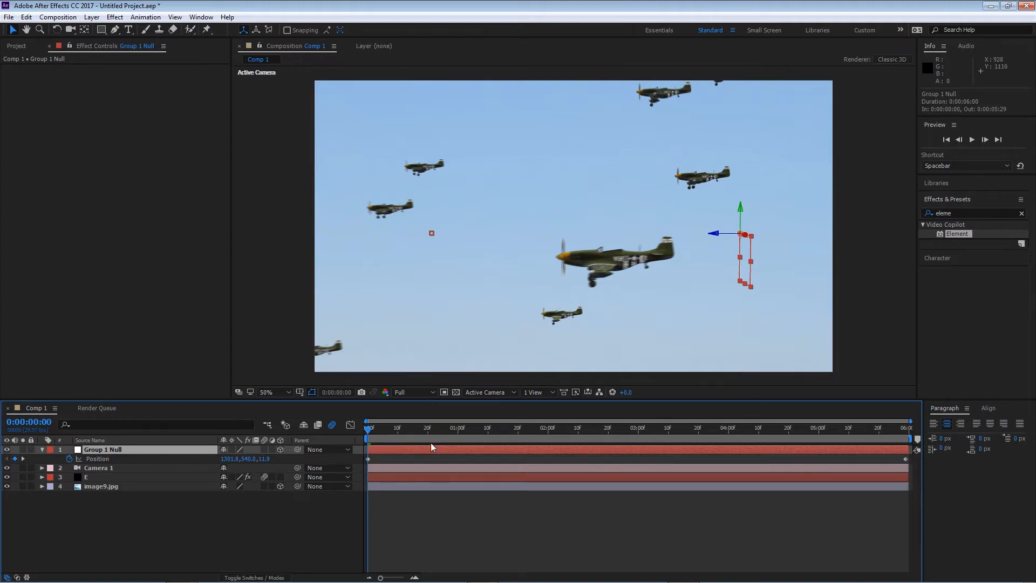
key(space)
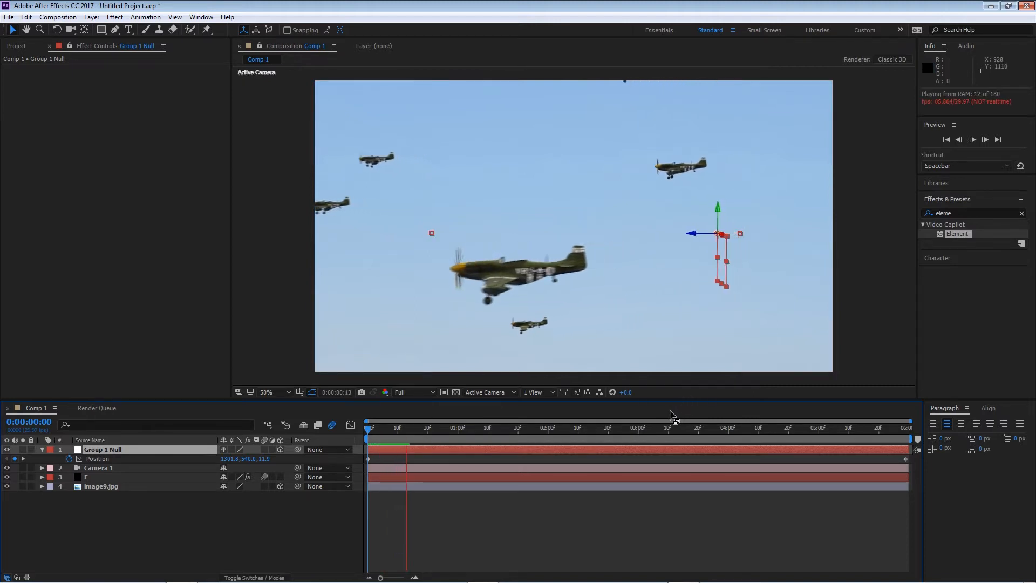
Step: Raise Group 1's Position Z in the E layer's particle replicator to about 831.9
click(125, 477)
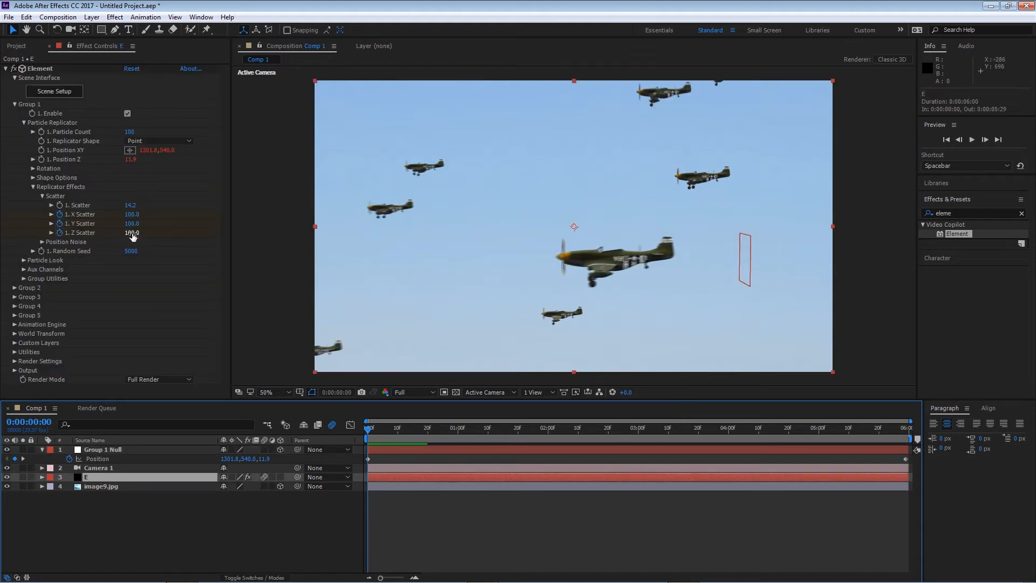
click(33, 187)
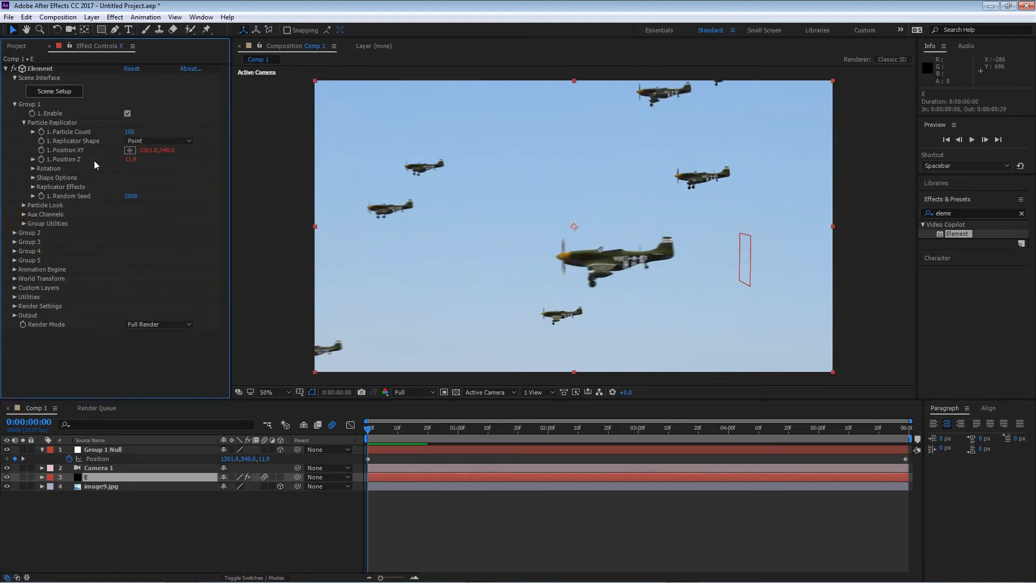
drag(130, 161, 147, 158)
drag(153, 157, 175, 160)
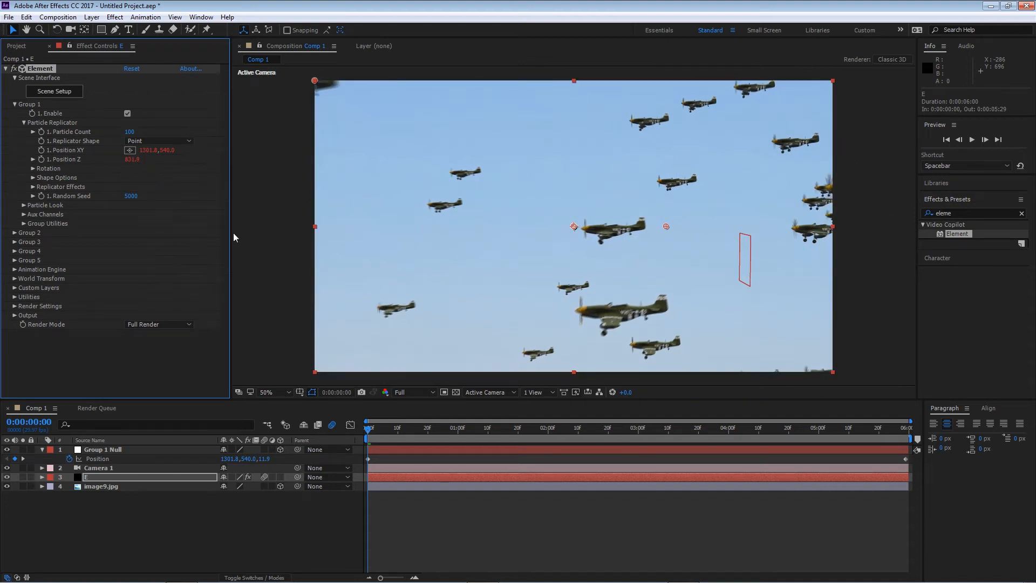
Step: Set Group 1's particle count to 200 and preview the larger squadron
click(131, 132)
key(Return)
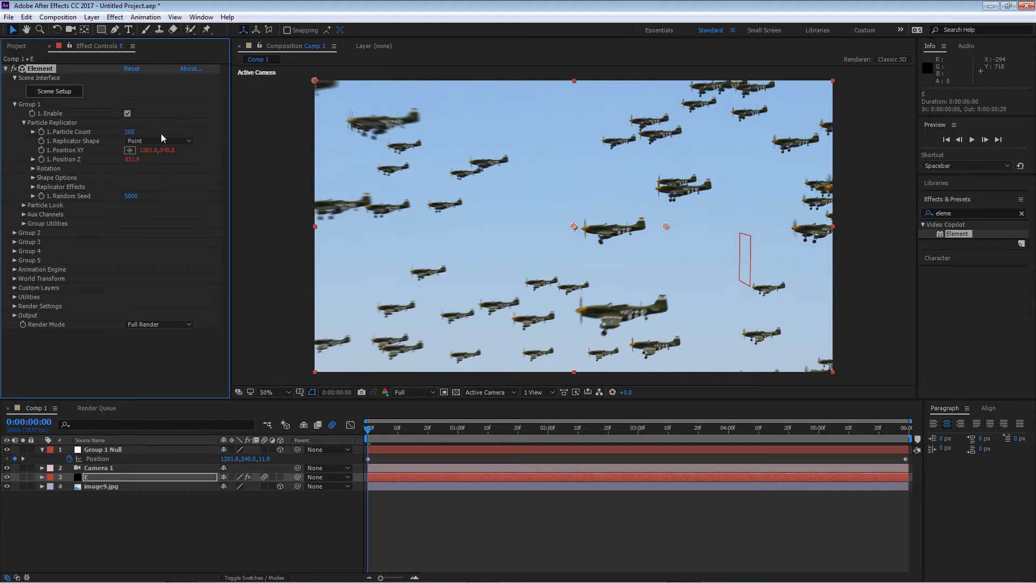
key(space)
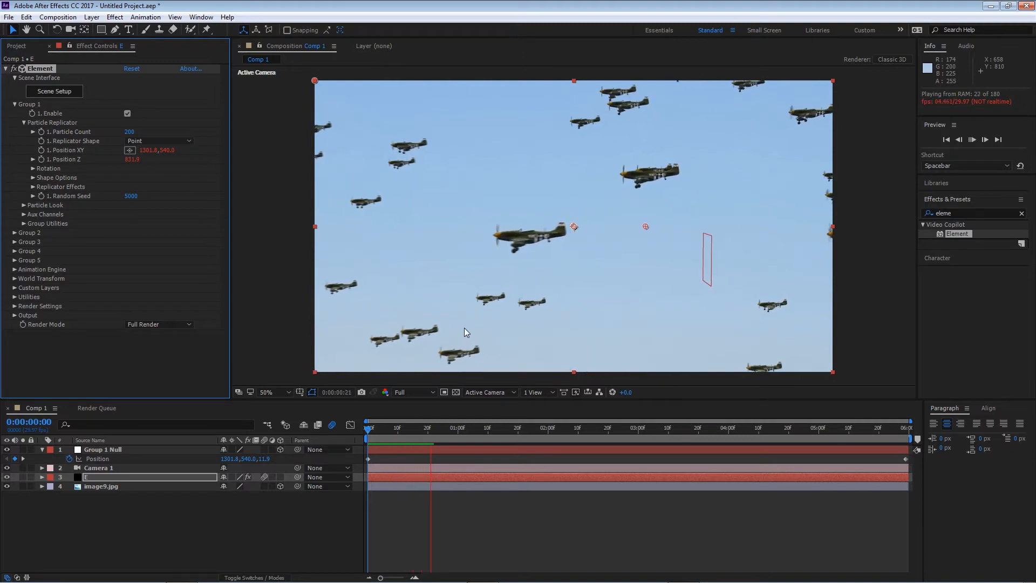
drag(452, 429, 345, 427)
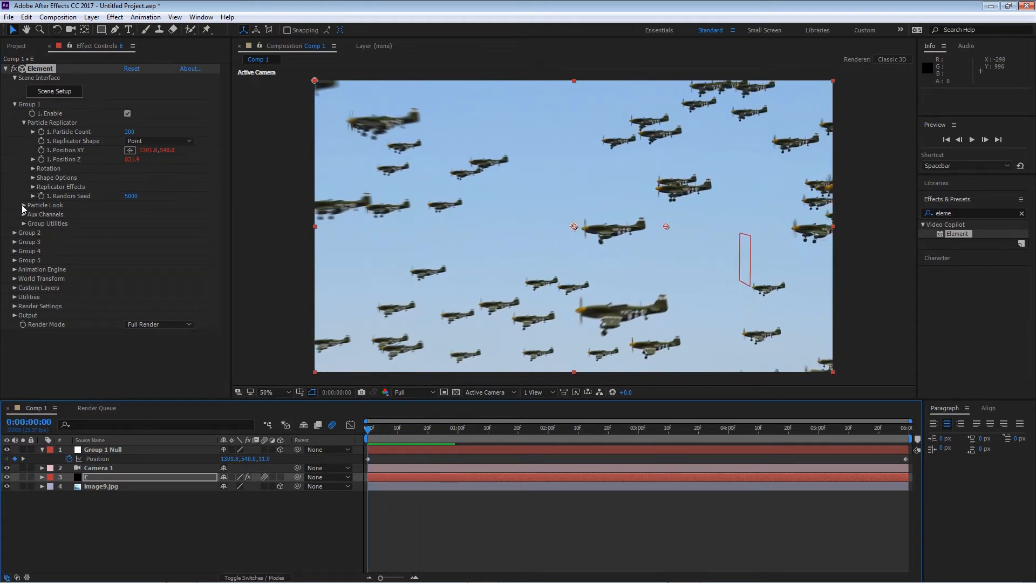
Step: Try adjusting Group 1's X Scatter at the last frame
click(34, 187)
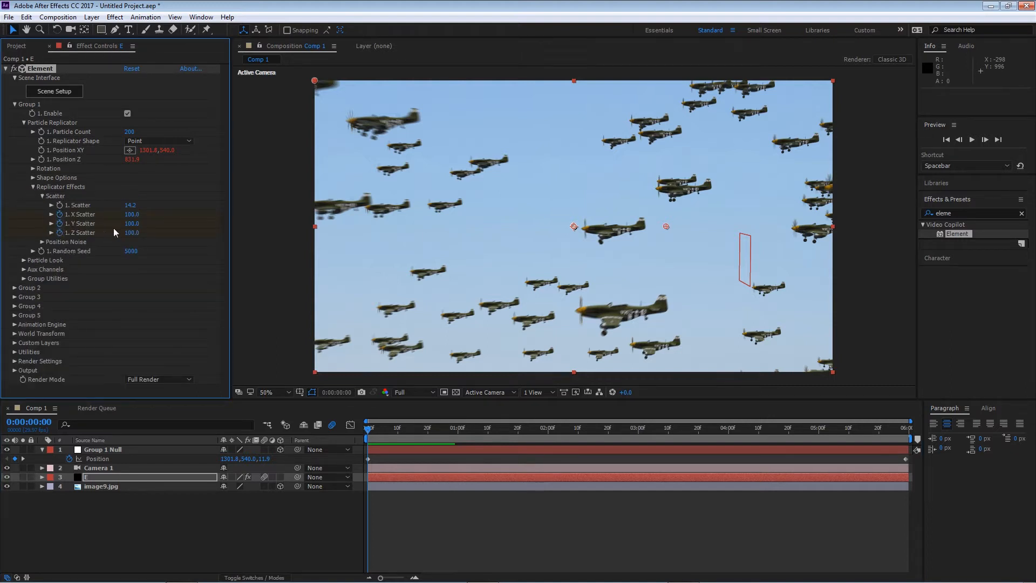
drag(441, 426, 922, 426)
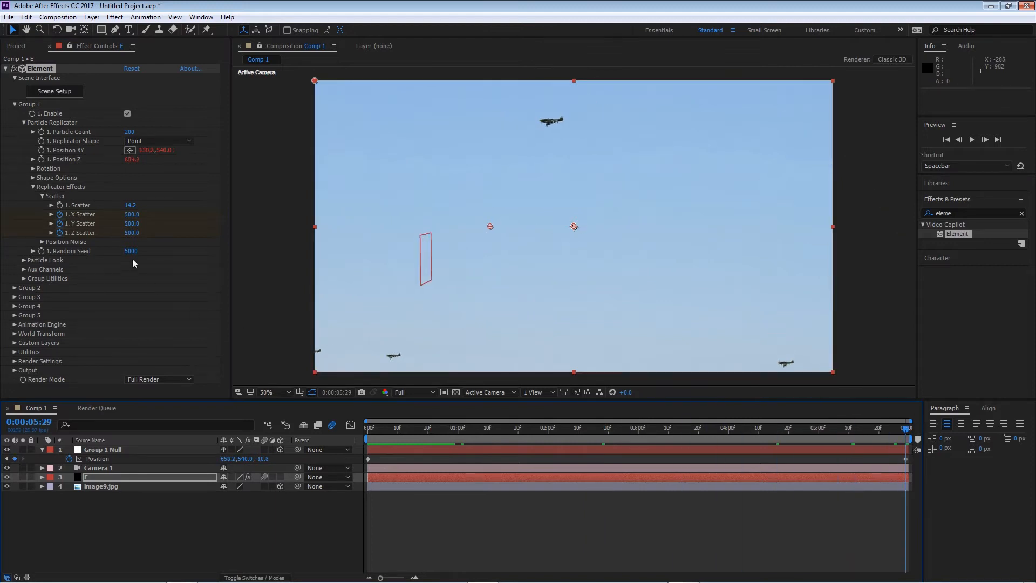
drag(132, 214, 149, 216)
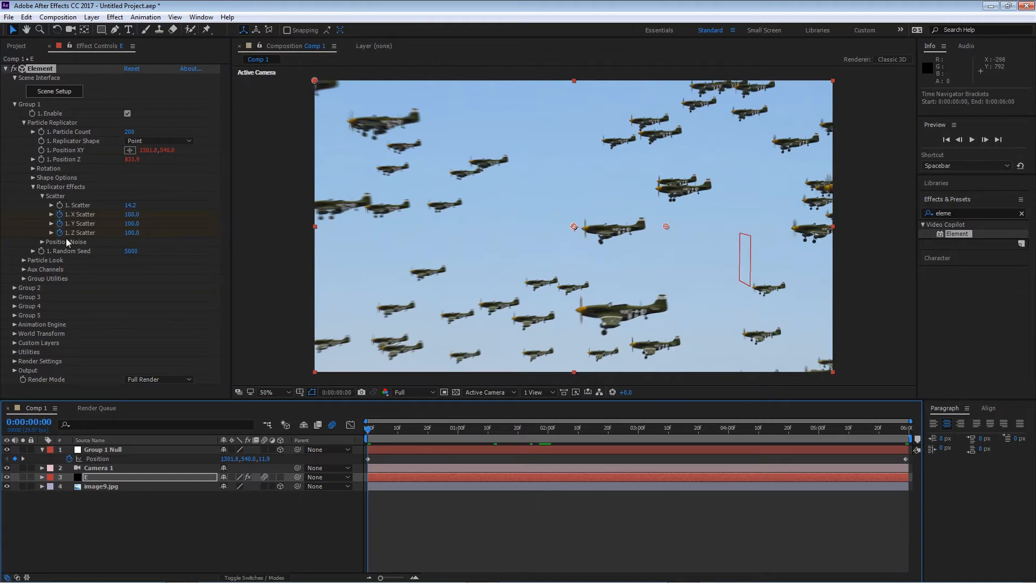
Step: Remove the keyframes from Group 1's X, Y and Z Scatter and preview the squadron
click(66, 234)
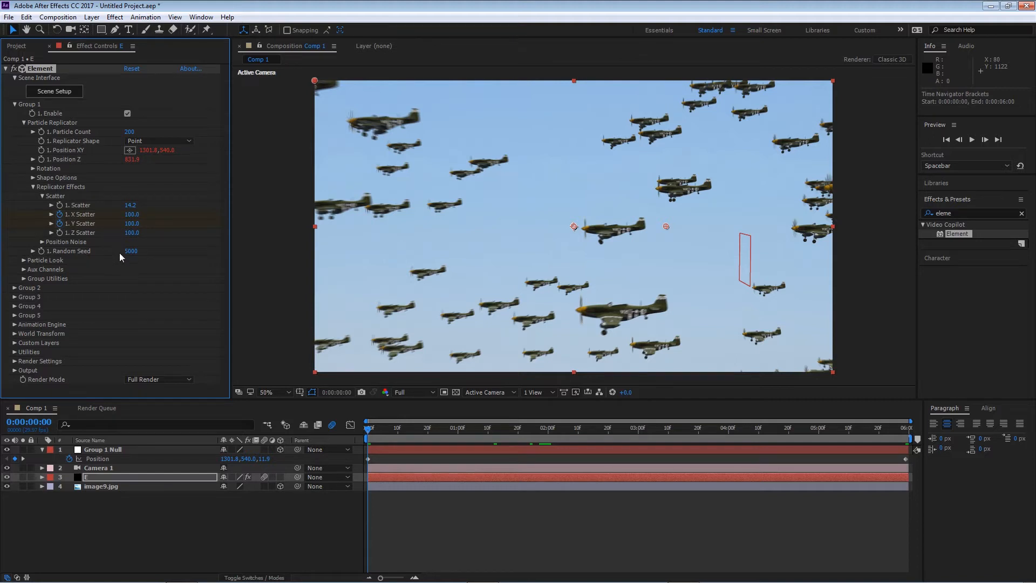
key(space)
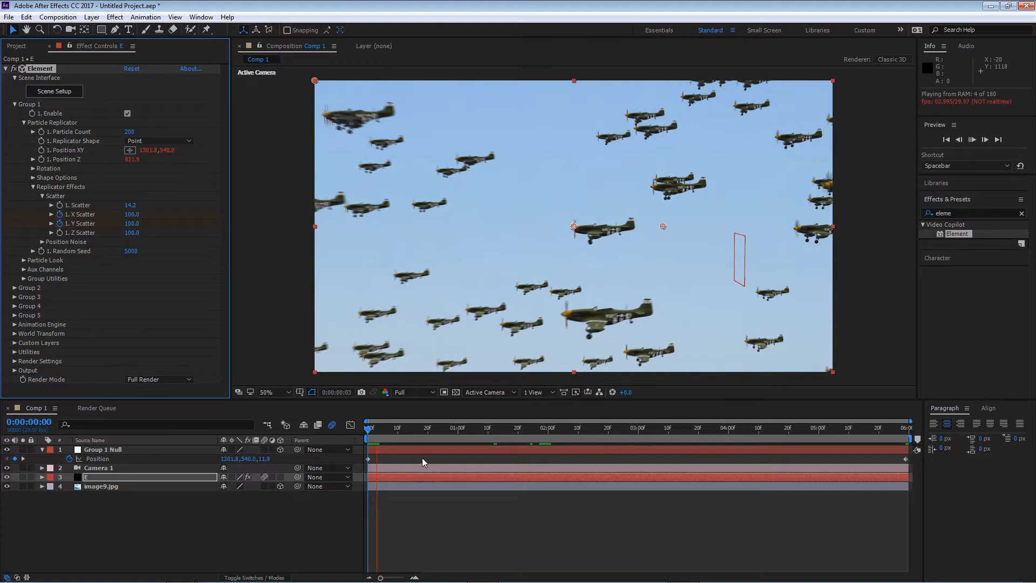
click(425, 460)
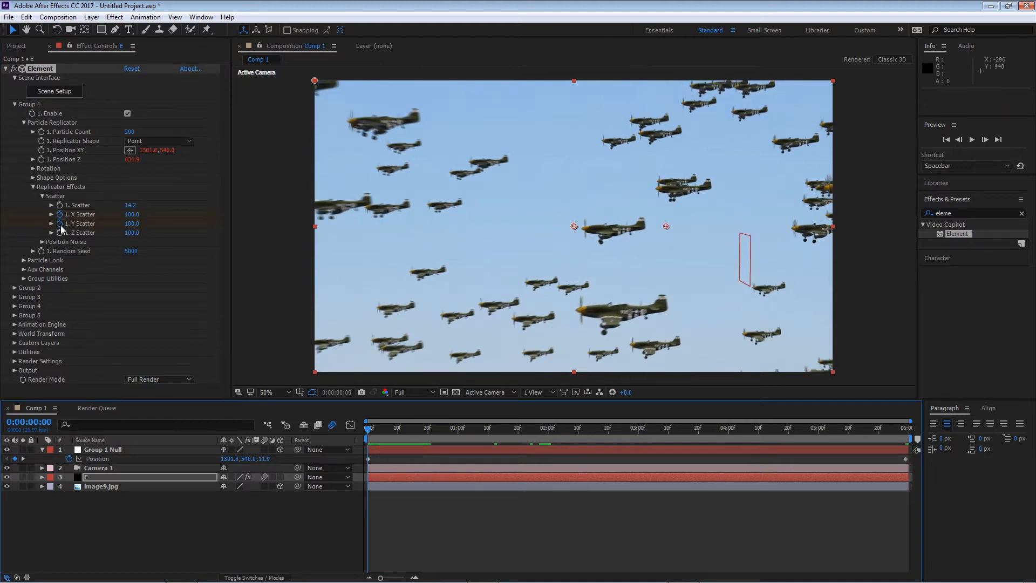
click(61, 224)
click(60, 214)
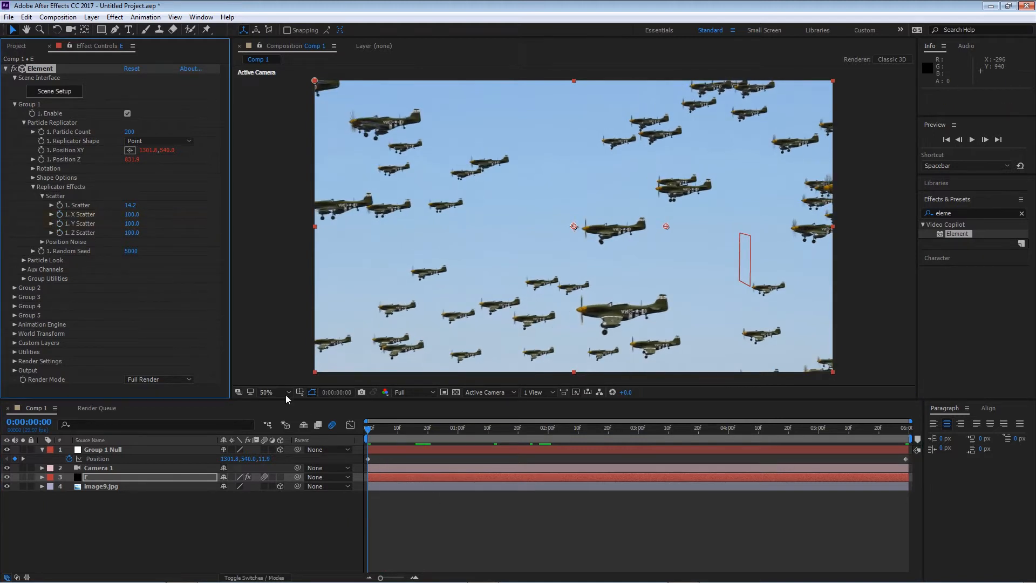
key(space)
click(275, 411)
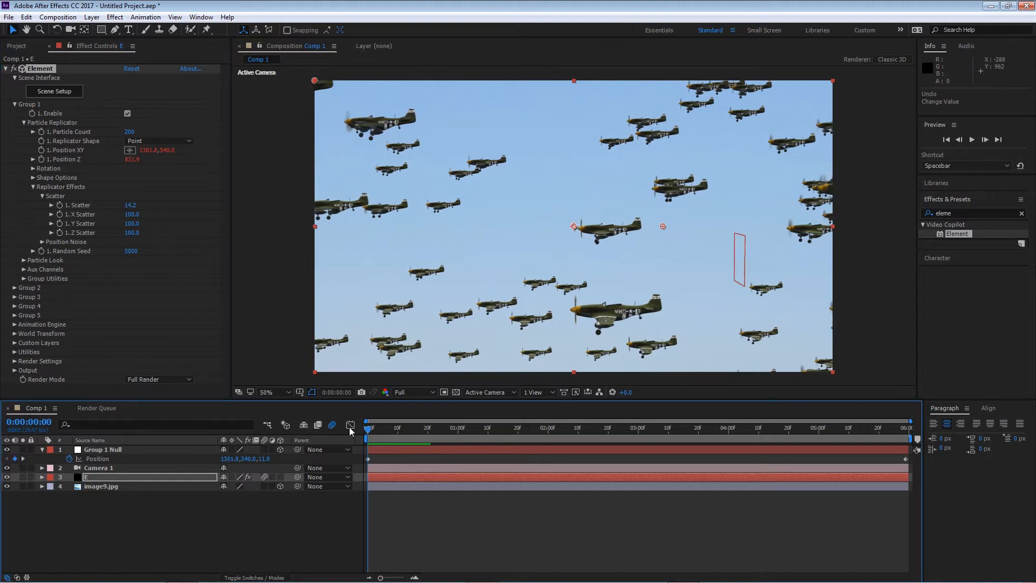
Step: Keyframe Group 1's Y Scatter from the first frame to 150 at the last frame, and preview the result
click(61, 222)
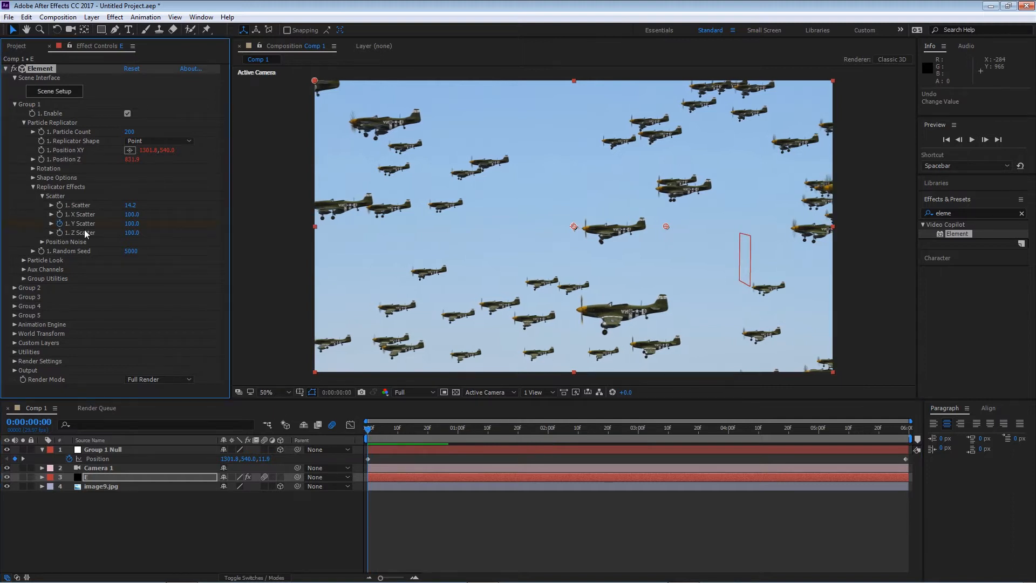
drag(518, 428, 948, 426)
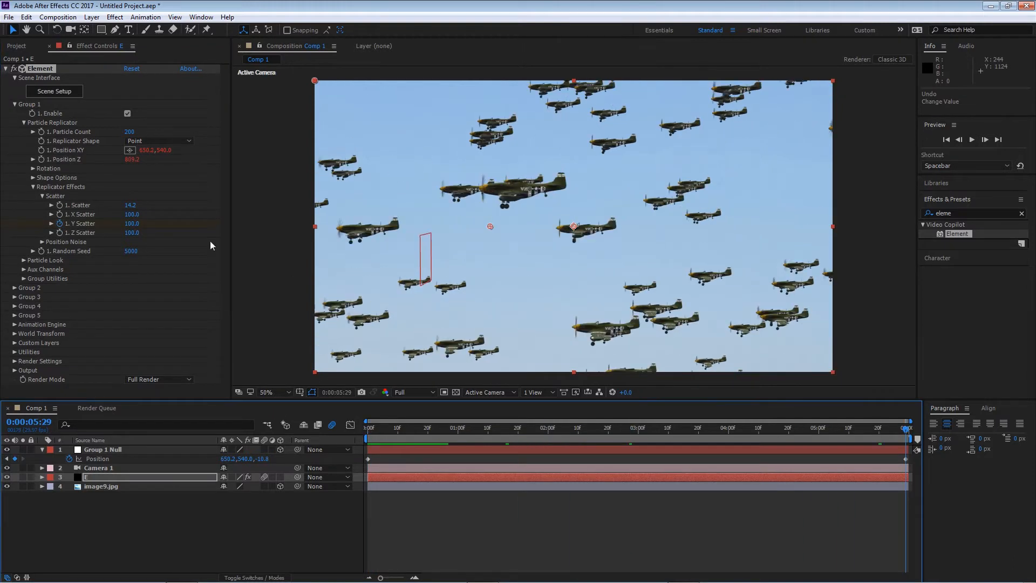
click(134, 223)
text(150)
key(Return)
key(space)
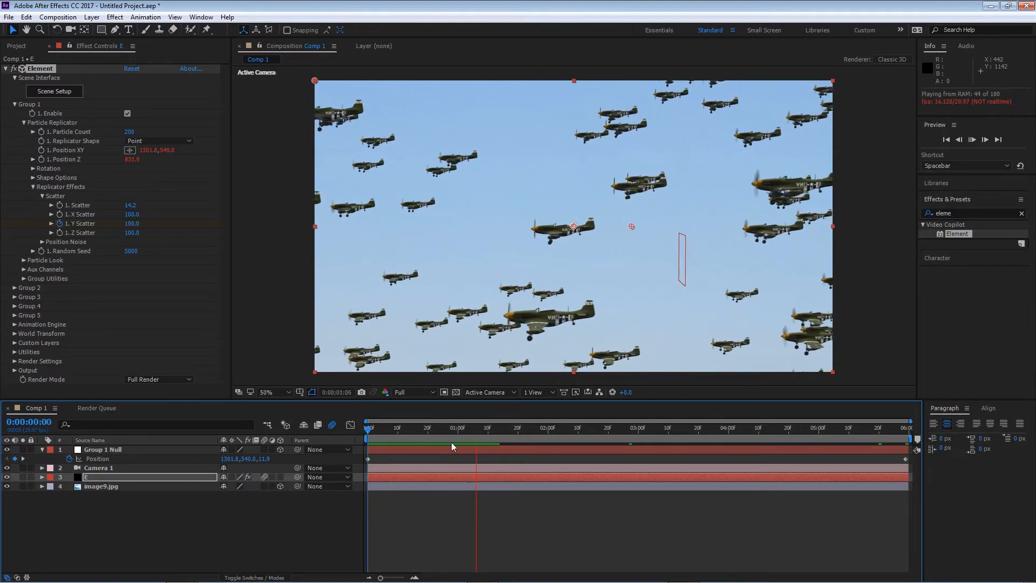
key(space)
Step: Keyframe Group 1's Z Scatter from the first frame to 150 at the last frame
click(60, 238)
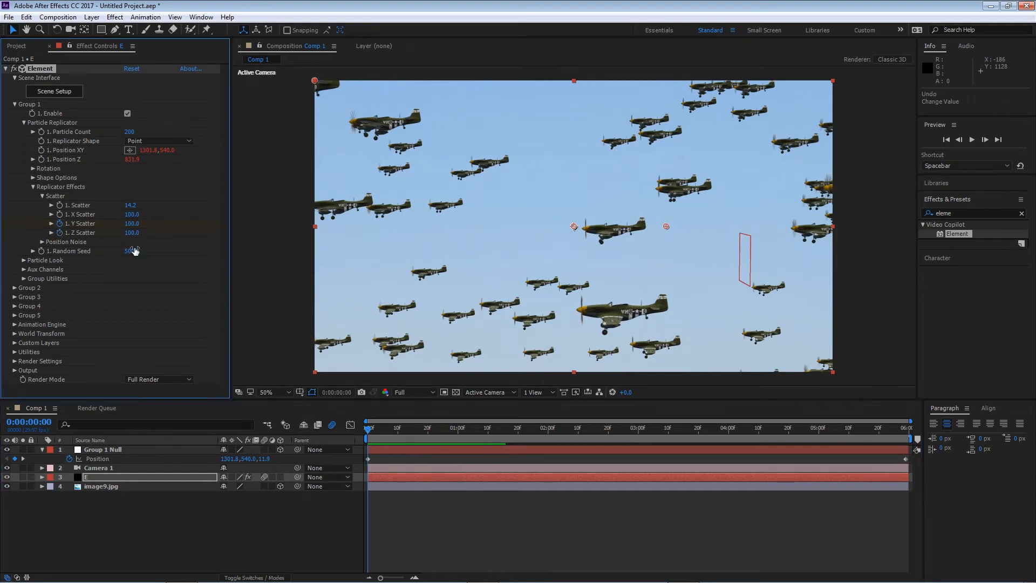
drag(519, 430, 911, 433)
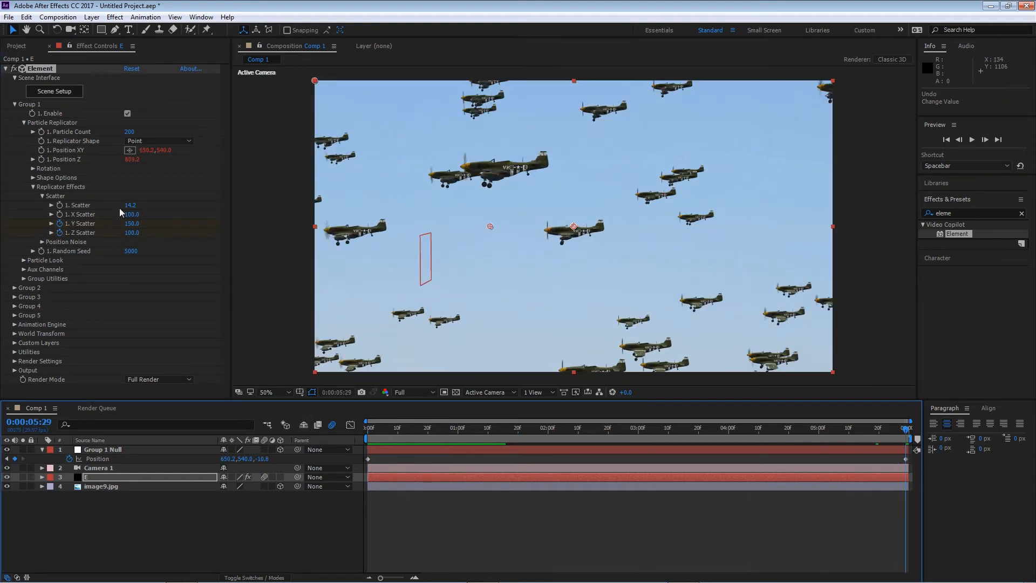
click(131, 233)
text(150)
key(Return)
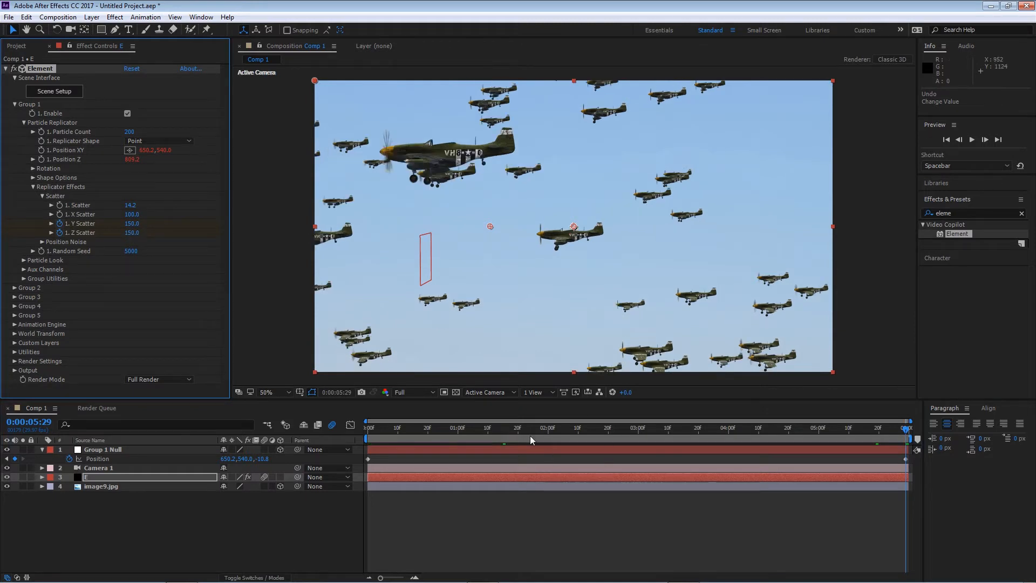
Step: Lower the composition preview resolution to Quarter and play the squadron animation from the first frame
drag(499, 430, 364, 430)
click(414, 393)
click(419, 452)
key(space)
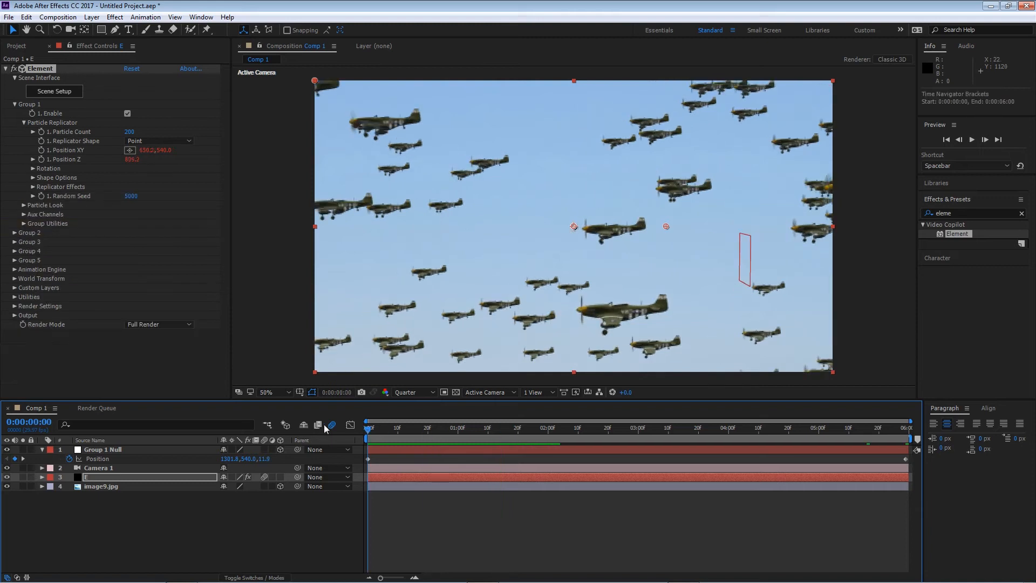
Step: Duplicate the aircraft's Group Folder in Element's Scene Setup, assign the copy to group 2 and apply the scene
mouse_move(369, 430)
mouse_down()
mouse_move(931, 420)
mouse_move(367, 430)
mouse_up()
click(15, 78)
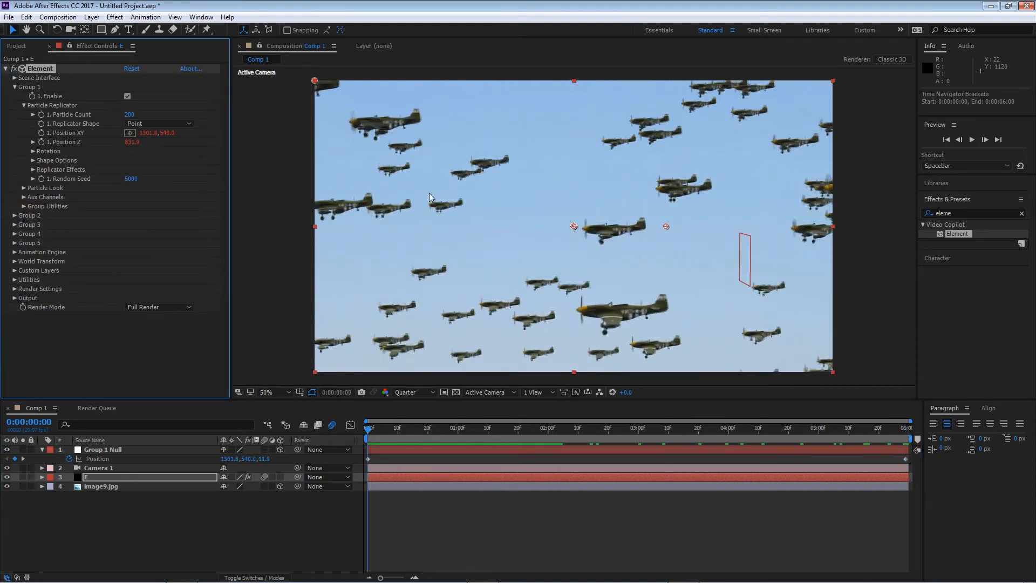
click(15, 87)
click(16, 78)
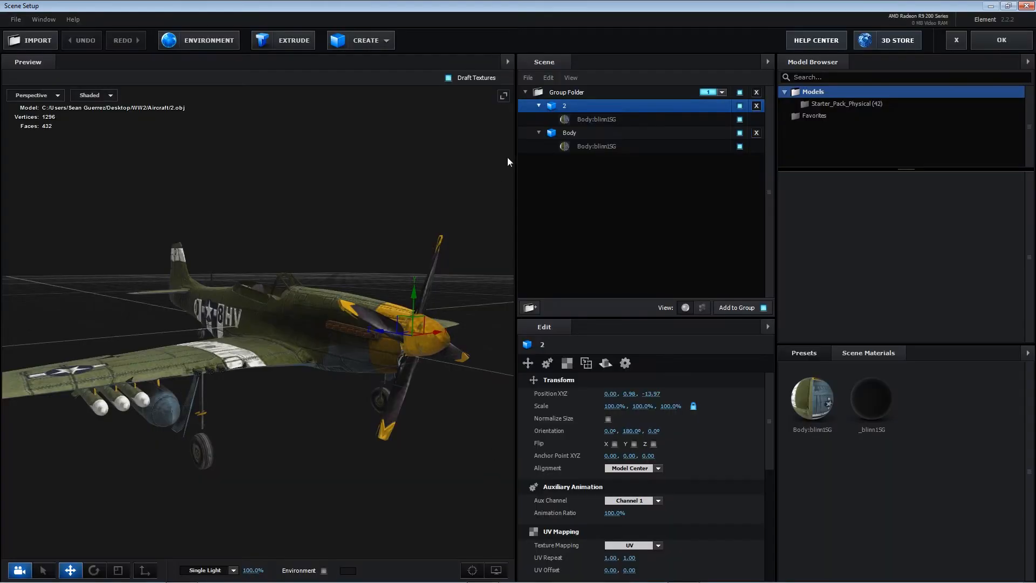
click(538, 107)
click(567, 120)
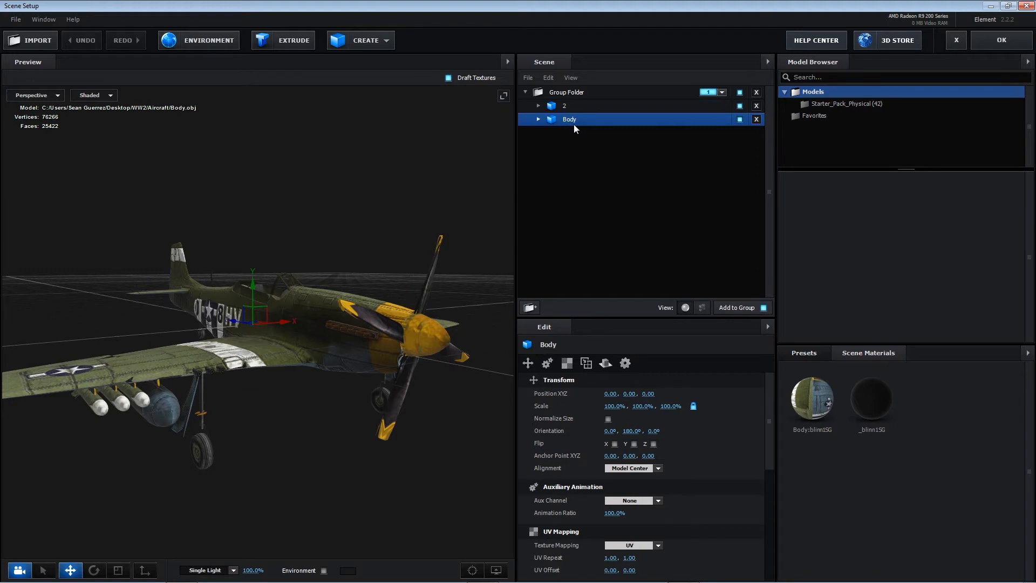
click(526, 93)
click(560, 93)
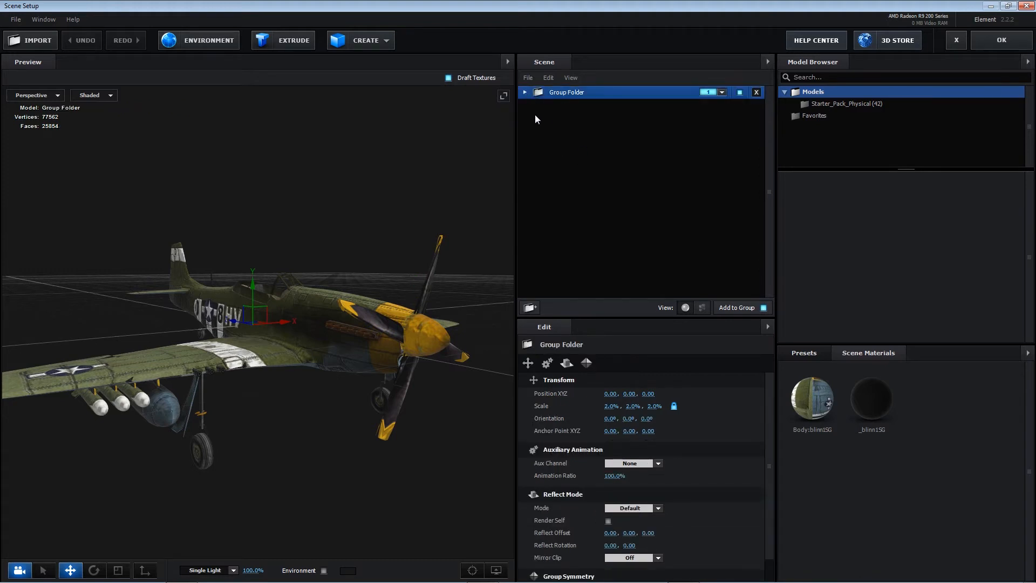
key(ctrl+d)
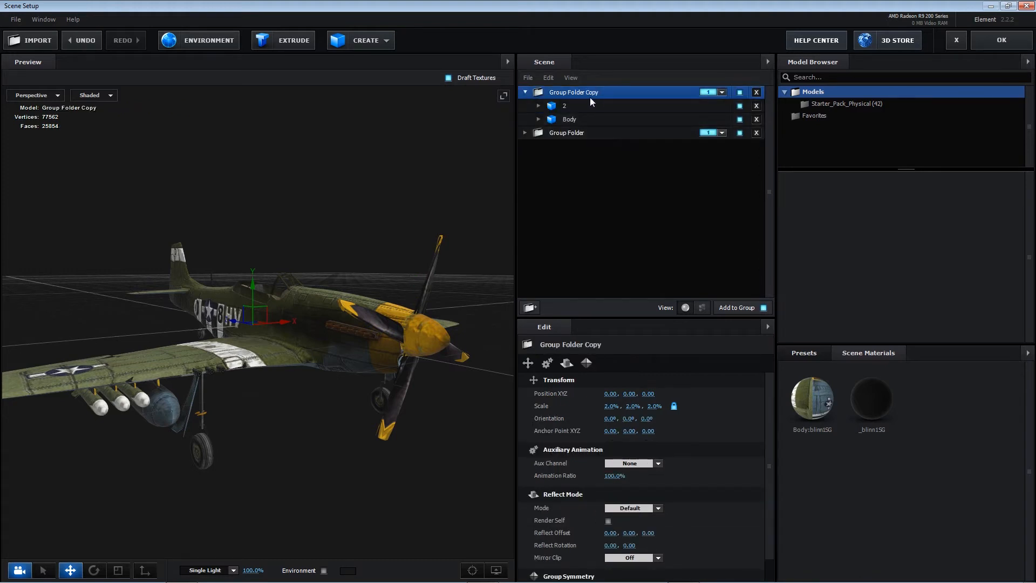
click(722, 93)
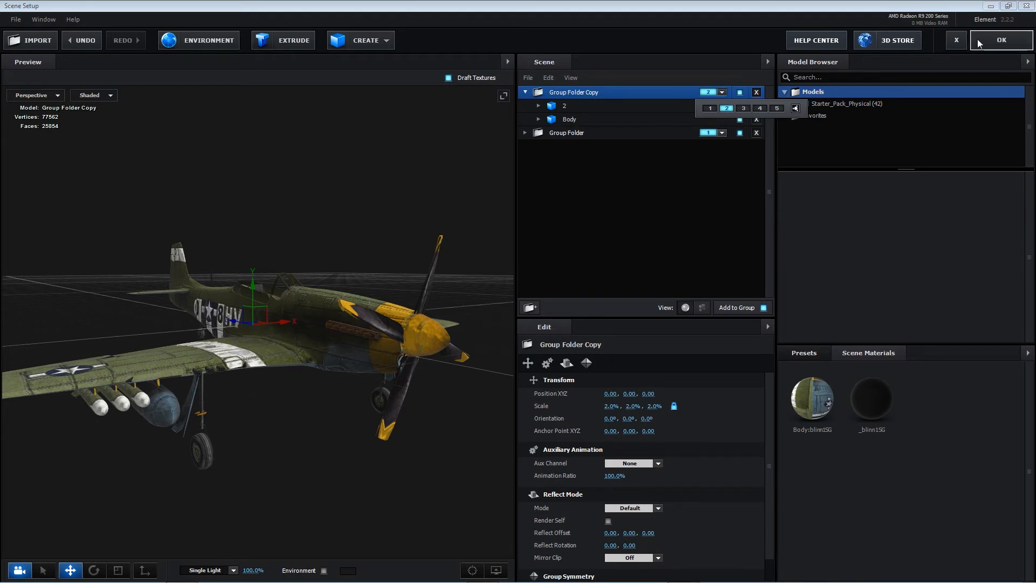
click(993, 40)
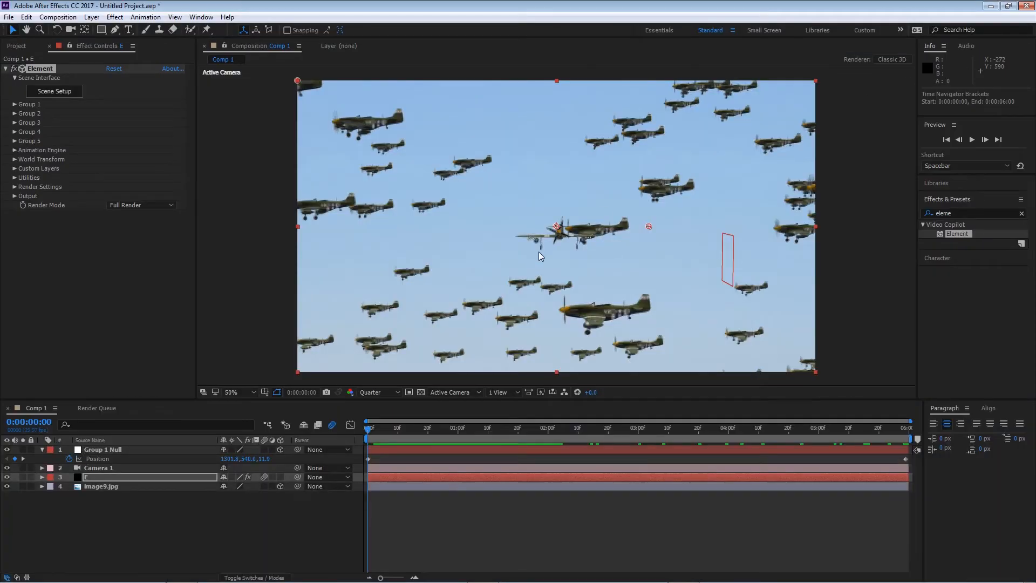
Step: Create a group null for Group 2 from the Element effect on layer E
click(98, 478)
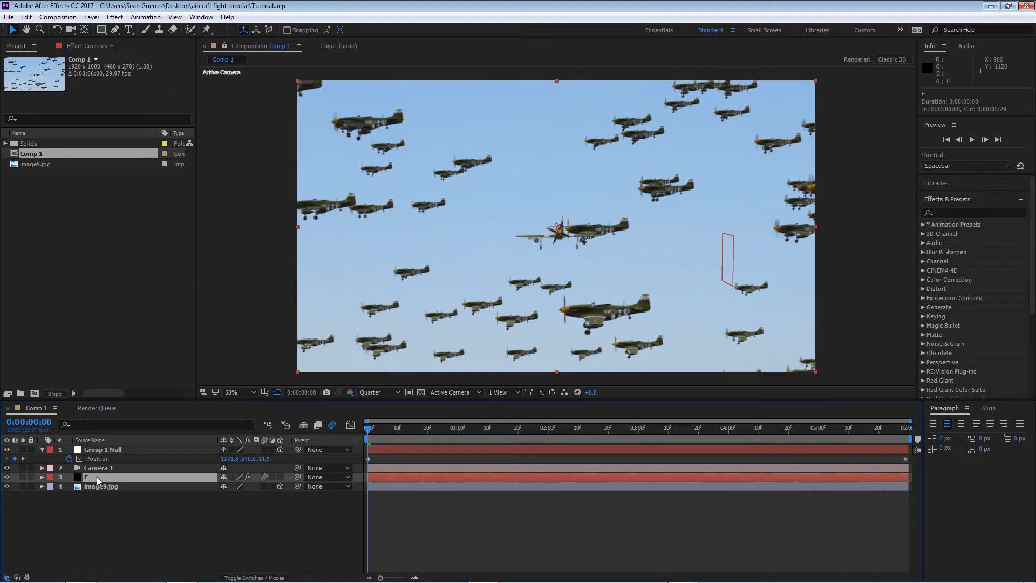
click(101, 47)
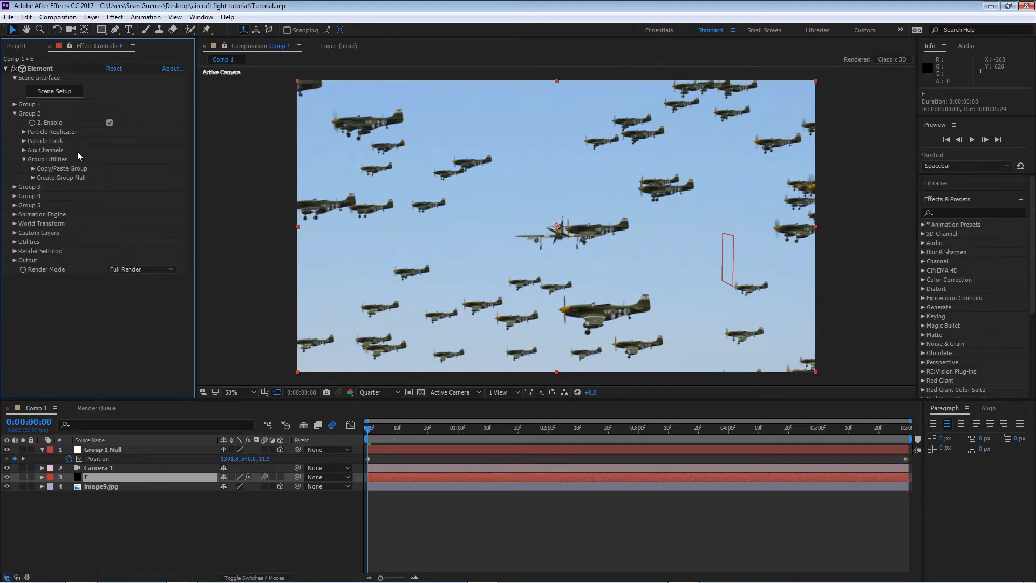
click(34, 178)
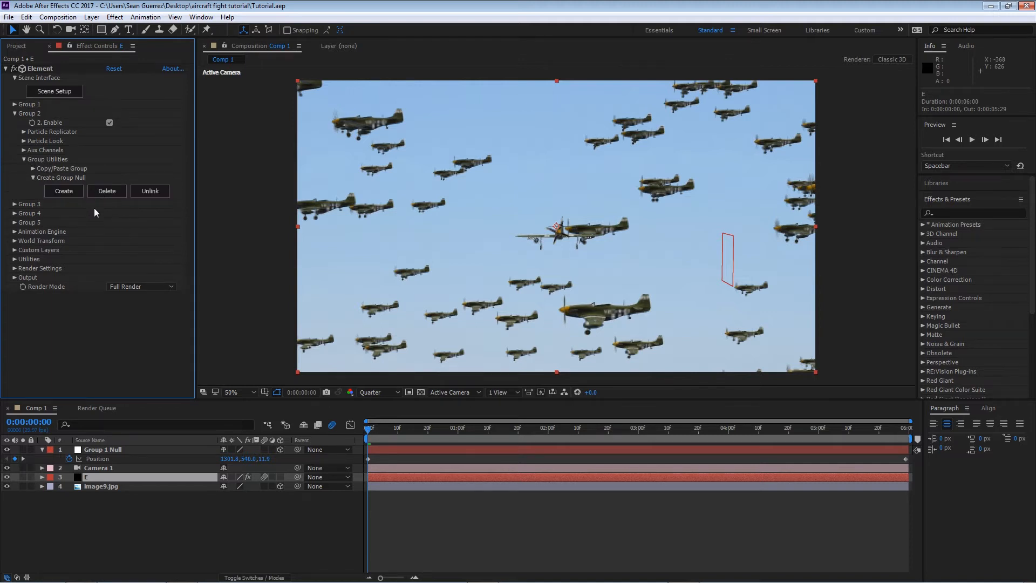
click(70, 192)
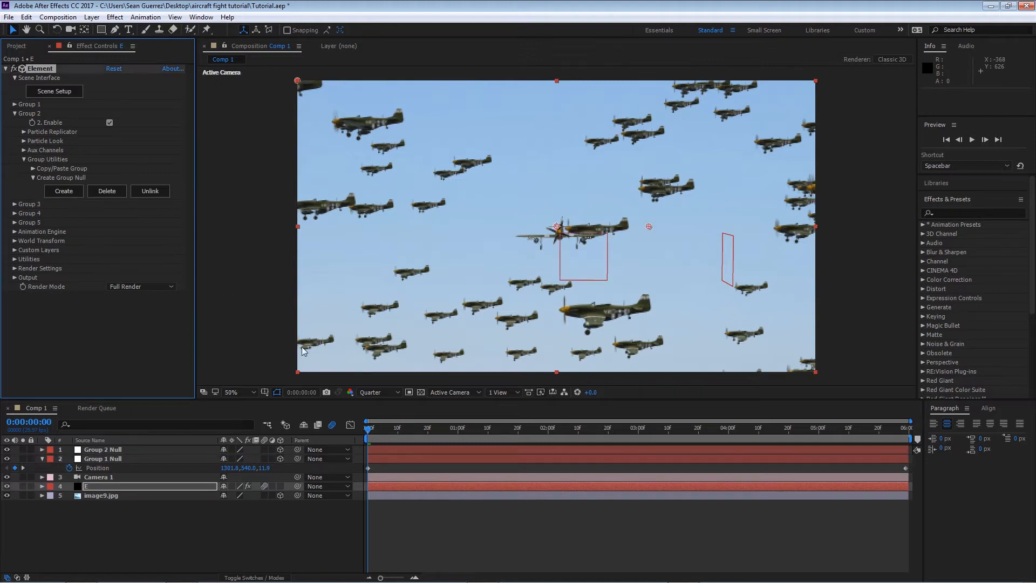
Step: Rotate the Group 2 Null about 86° around its Y axis so its aircraft faces the same way as the squadron
click(57, 30)
click(562, 236)
drag(560, 207, 534, 203)
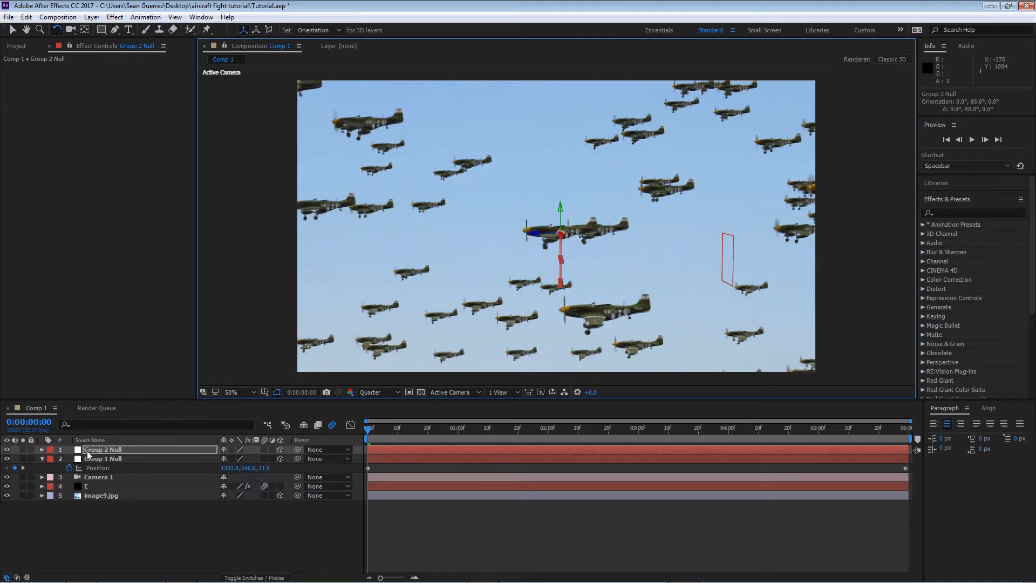
Step: Copy the Group 1 Null's first-frame position onto the Group 2 Null, setting it to 1301.8, 540.0, 11.9
key(p)
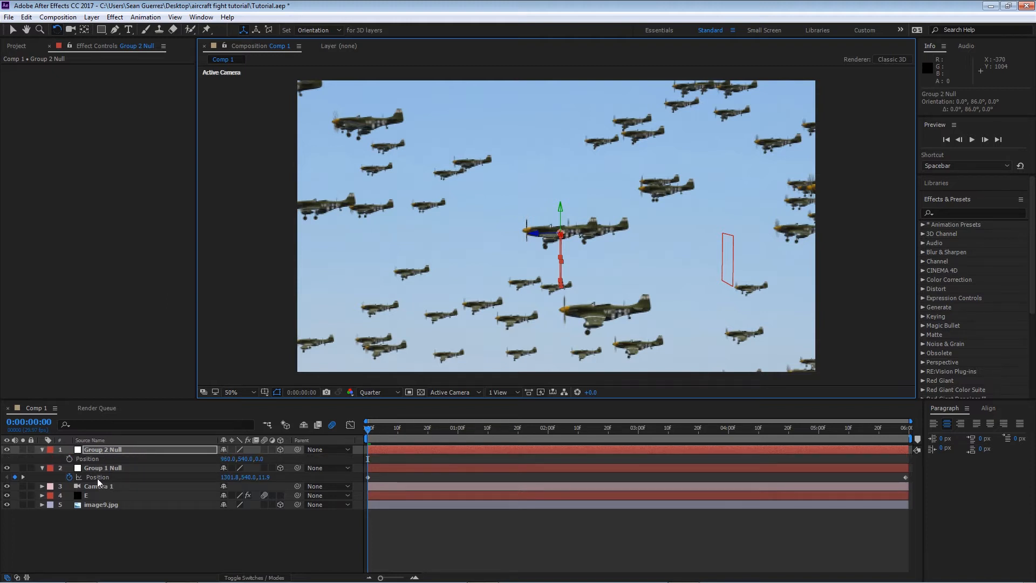
click(235, 478)
key(ctrl+c)
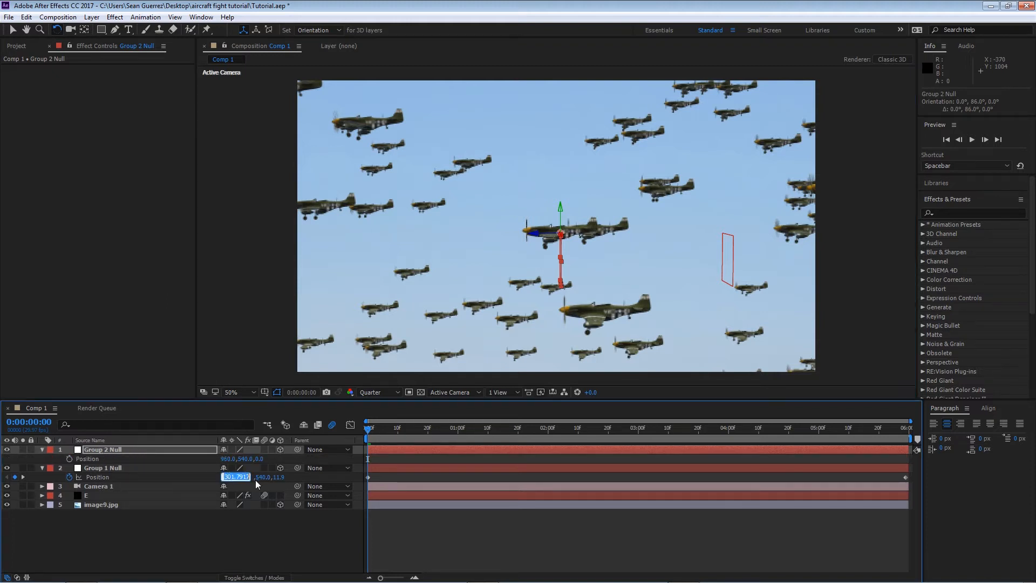
key(Return)
click(223, 459)
key(ctrl+v)
click(248, 477)
key(ctrl+c)
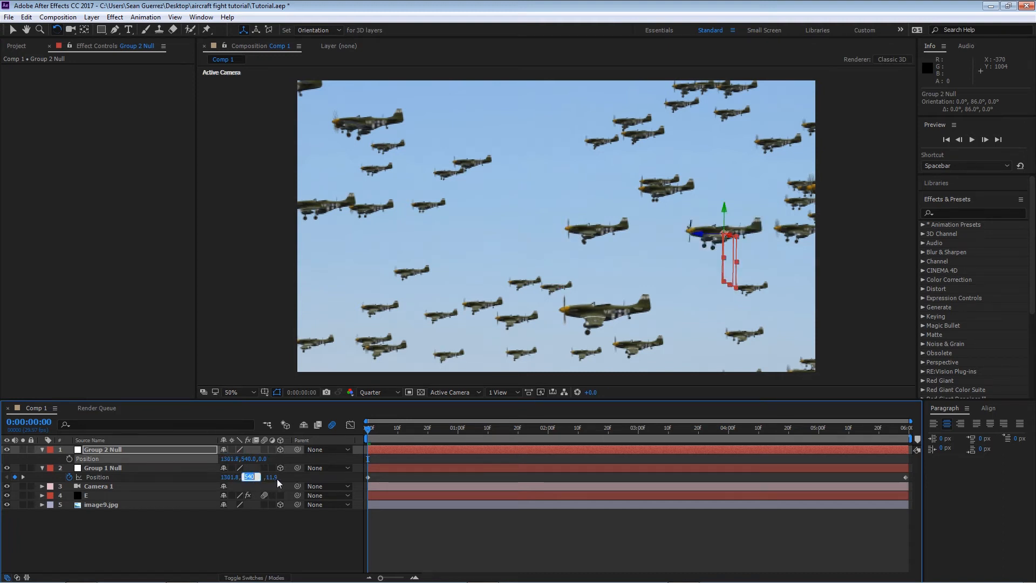
click(245, 460)
key(ctrl+v)
click(265, 477)
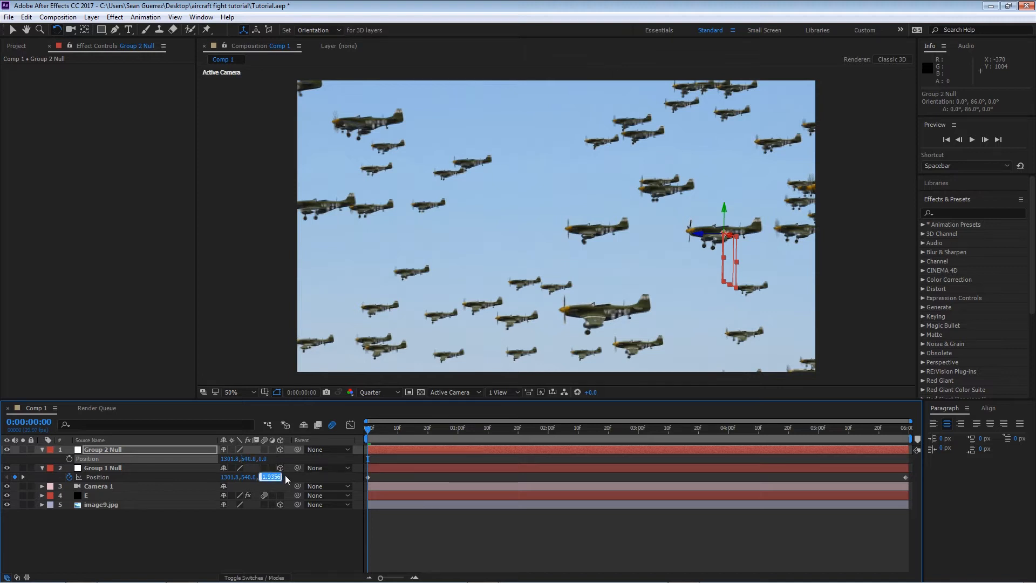
click(263, 459)
text(11.9356)
click(294, 524)
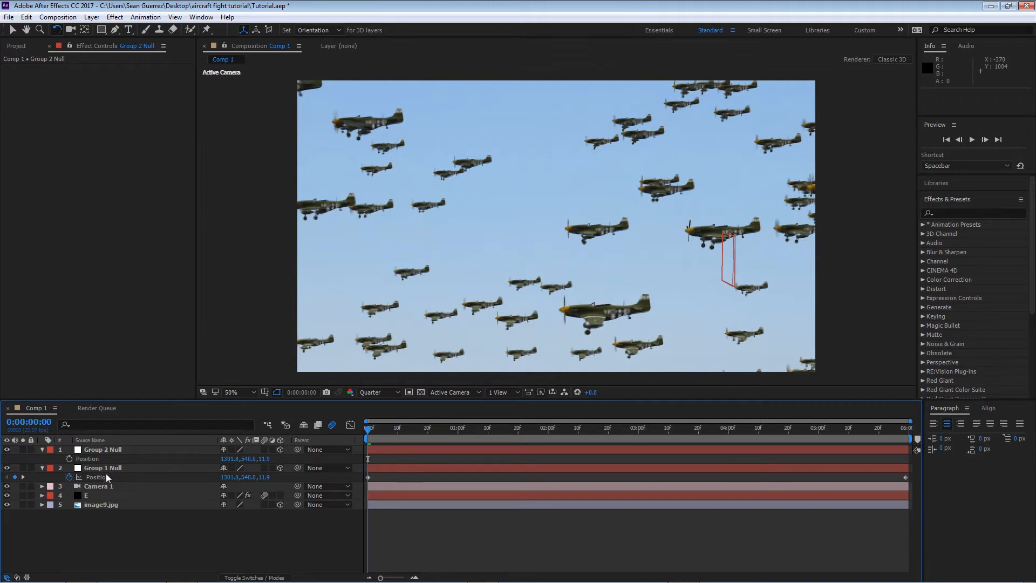
Step: Set the Group 2 Null's Y orientation to 88° to match the Group 1 Null
key(u)
click(120, 450)
key(r)
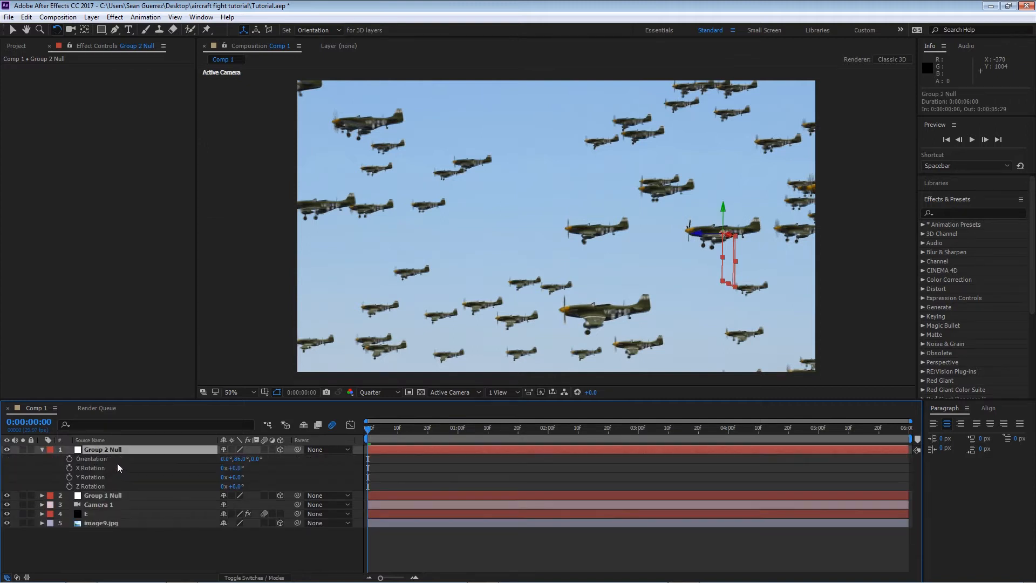
click(107, 495)
key(r)
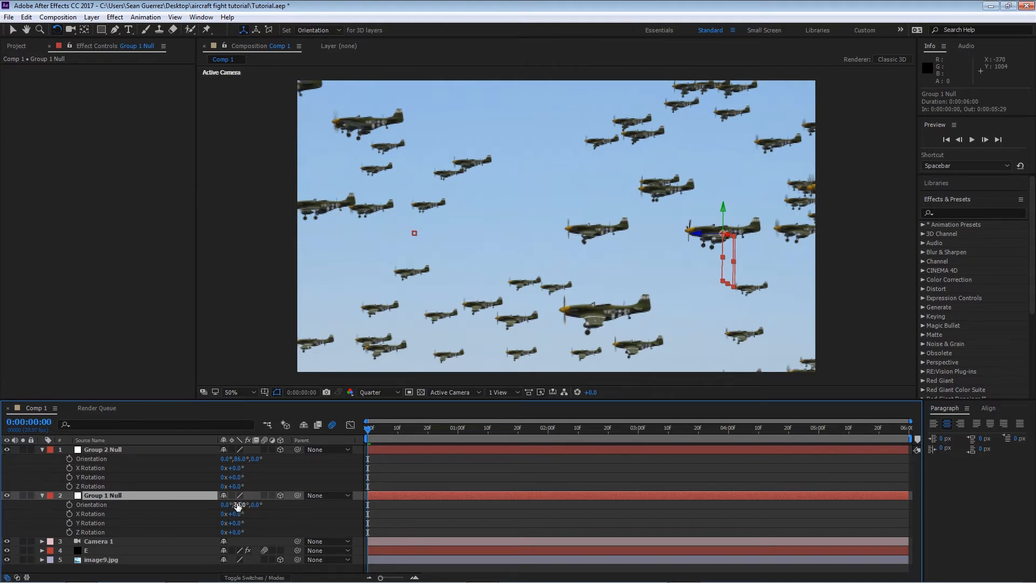
click(239, 459)
text(88)
click(42, 449)
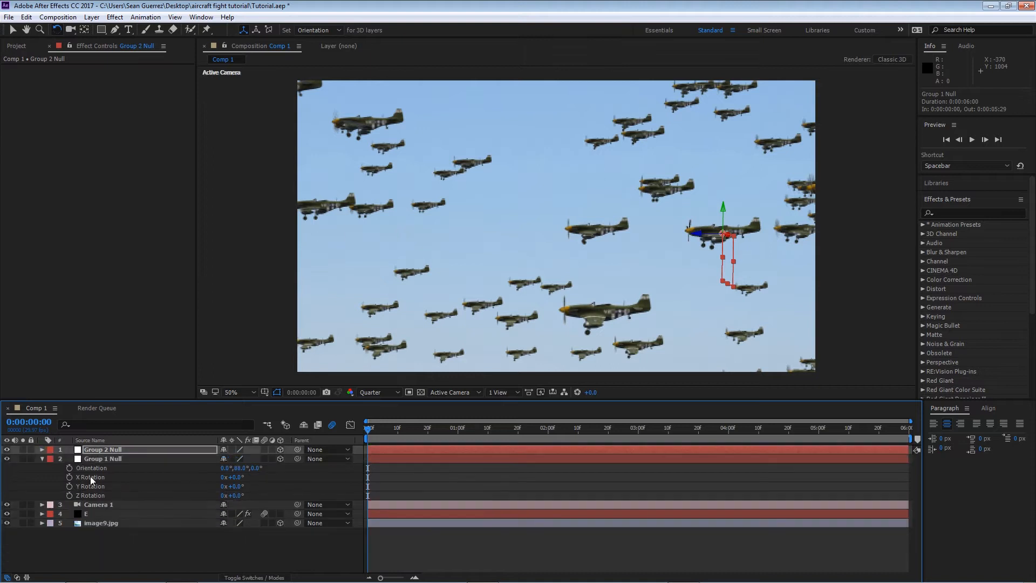
Step: Parent the Group 2 Null to the Group 1 Null and scrub the timeline to check that its aircraft follows the squadron
click(146, 451)
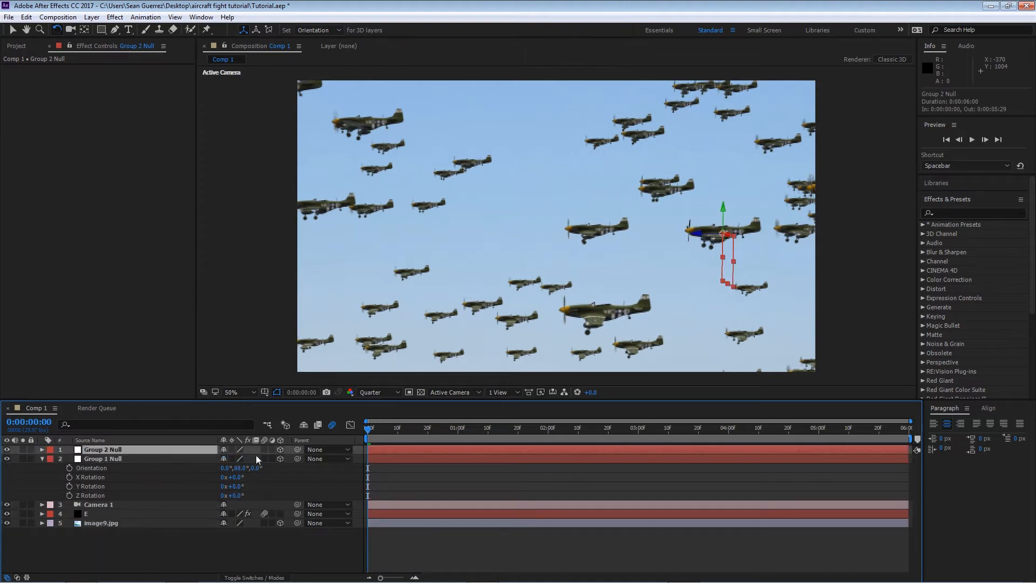
drag(297, 449, 235, 457)
drag(391, 432, 542, 429)
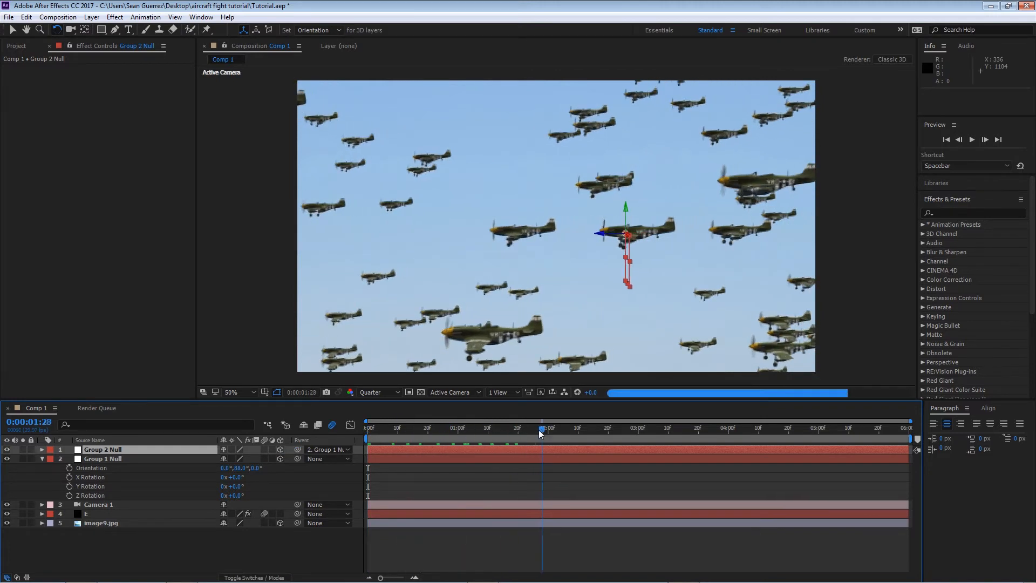
click(41, 458)
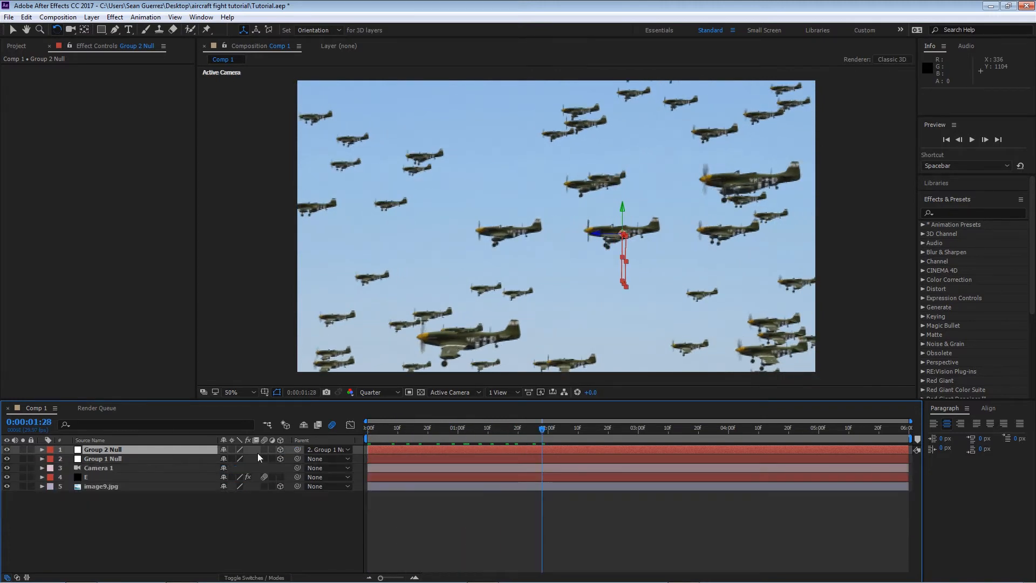
drag(522, 425, 606, 432)
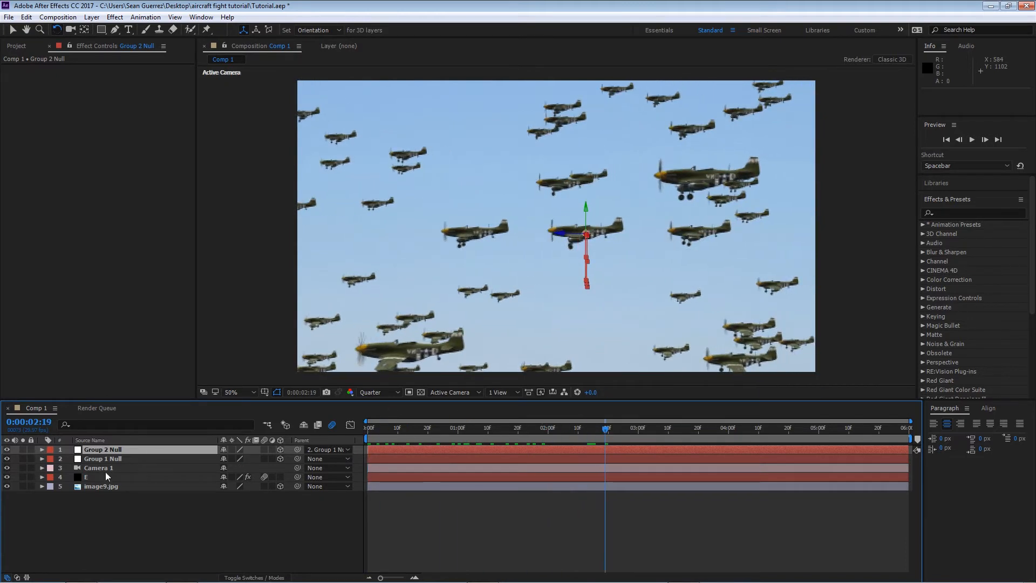
Step: Import Bomb.obj from the WW2 Bomb folder into Group Folder Copy in Element's Scene Setup with the default import preferences
click(108, 449)
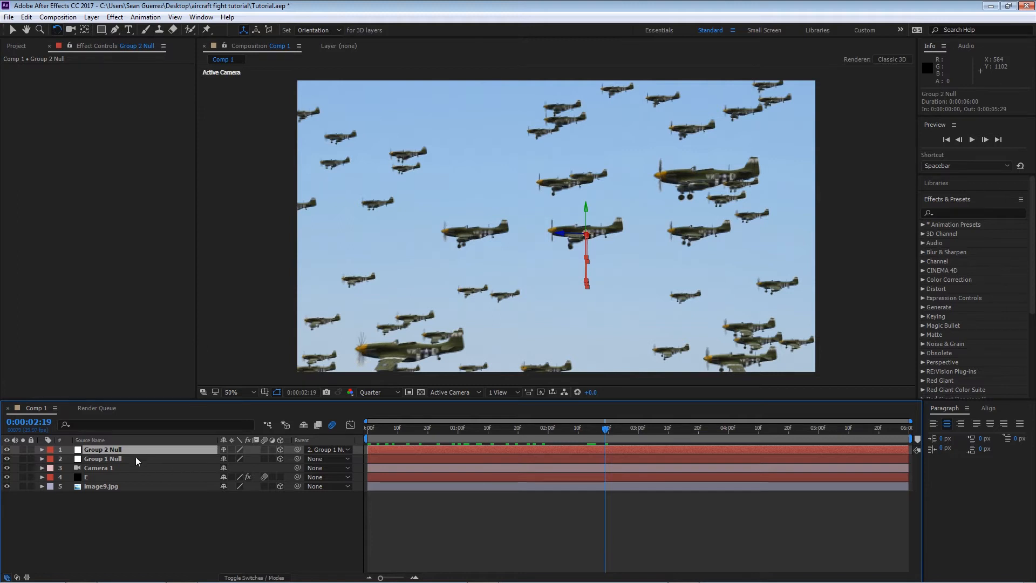
click(91, 477)
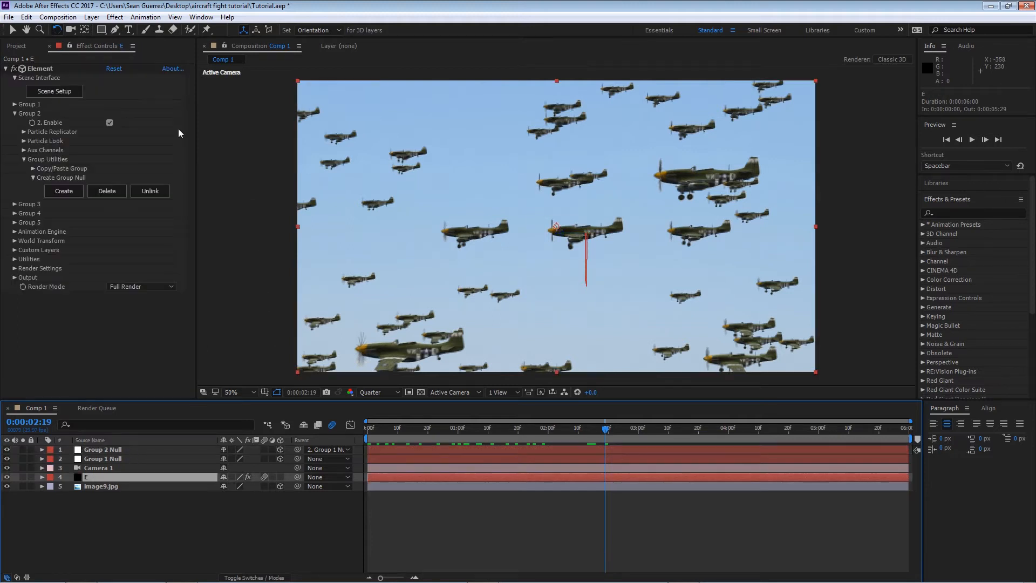
click(66, 94)
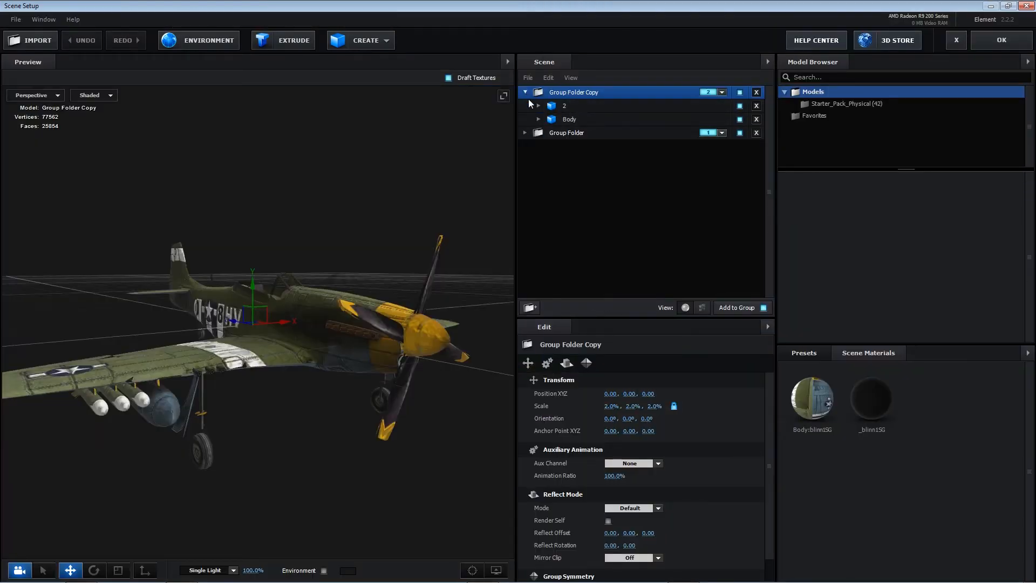
click(525, 92)
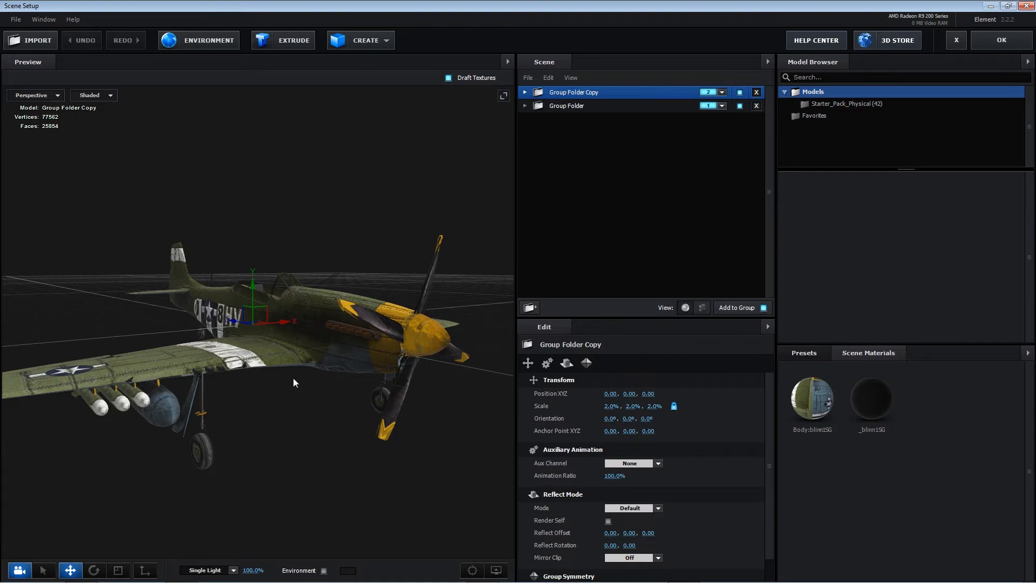
drag(299, 407, 325, 403)
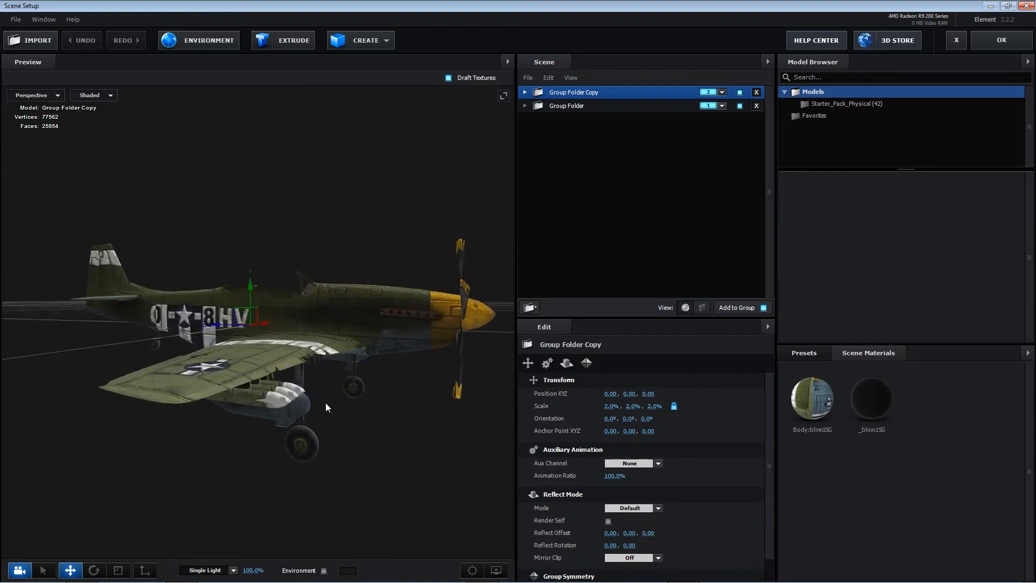
click(526, 92)
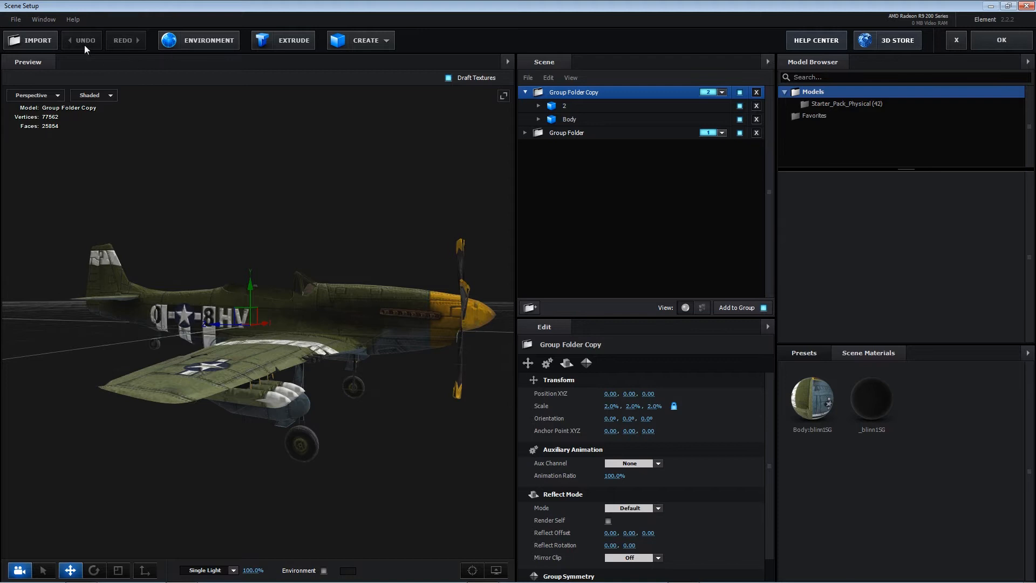
click(37, 40)
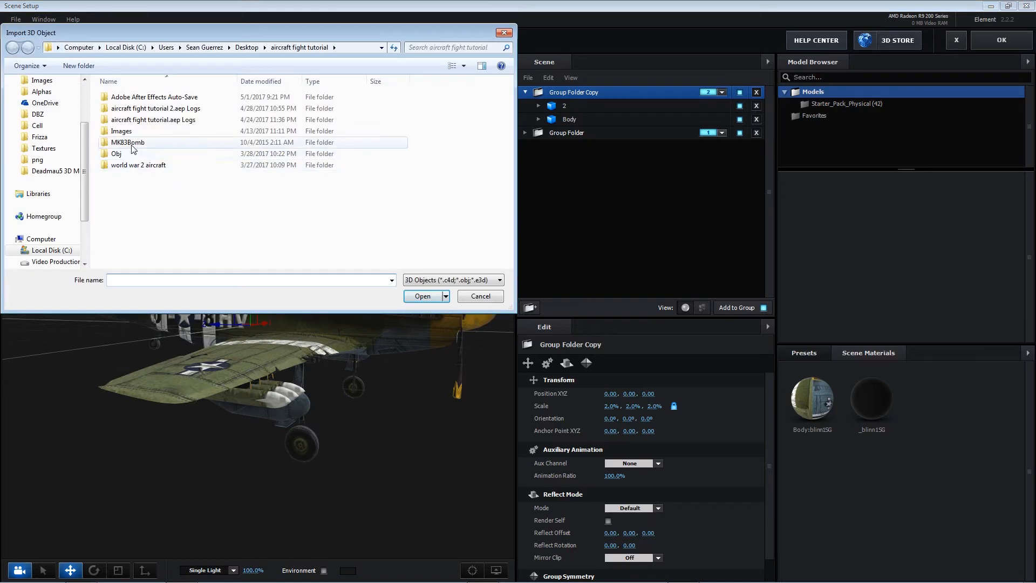
scroll(88, 147, up, 3)
click(43, 97)
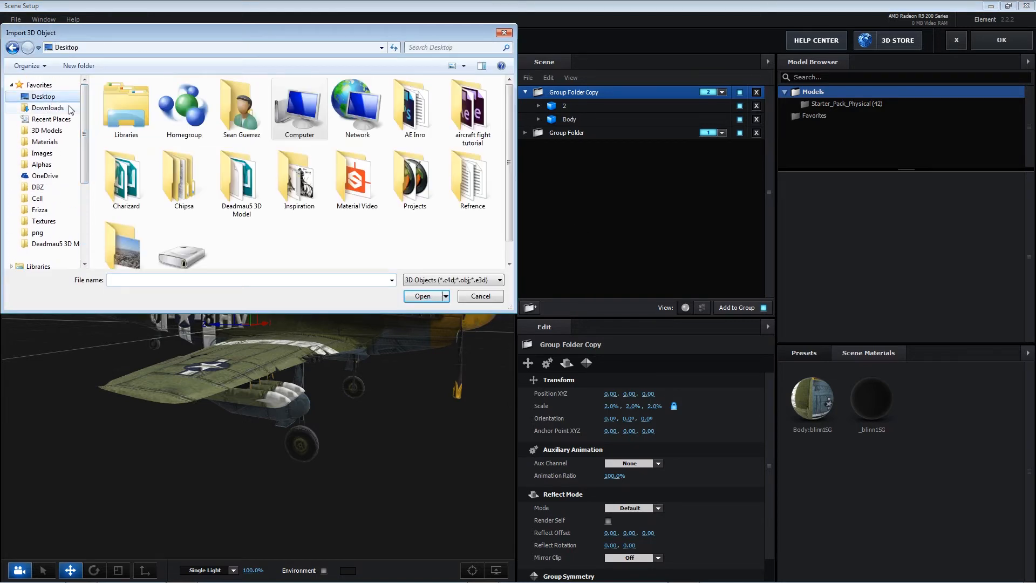
scroll(124, 216, down, 2)
double_click(125, 251)
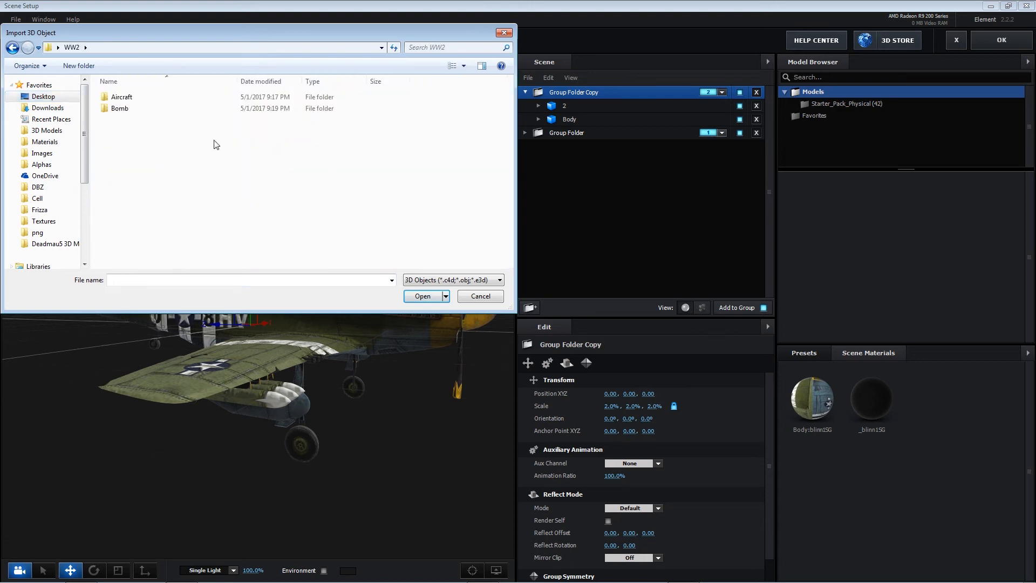
double_click(130, 116)
double_click(131, 124)
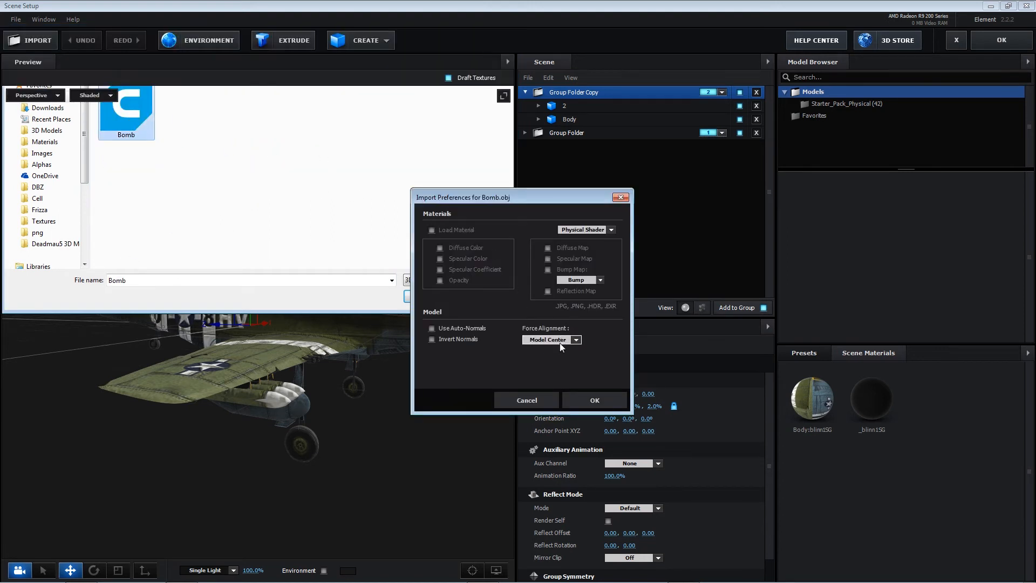
click(594, 394)
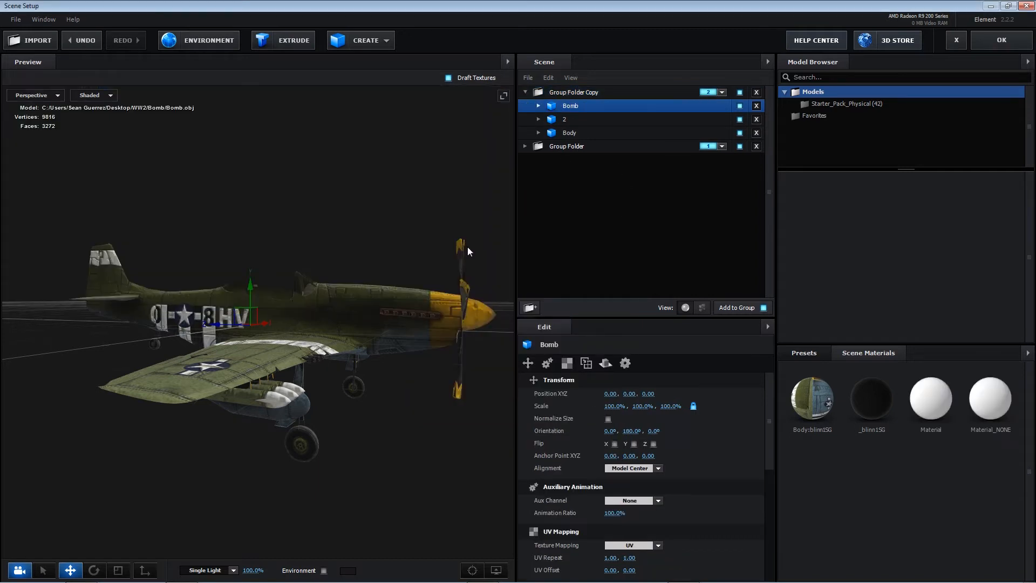
Step: Move the bomb above the aircraft's nose at position 0.00, 6.02, -11.78 and enlarge it uniformly to 2869.5%
drag(234, 314, 406, 225)
drag(407, 329, 388, 383)
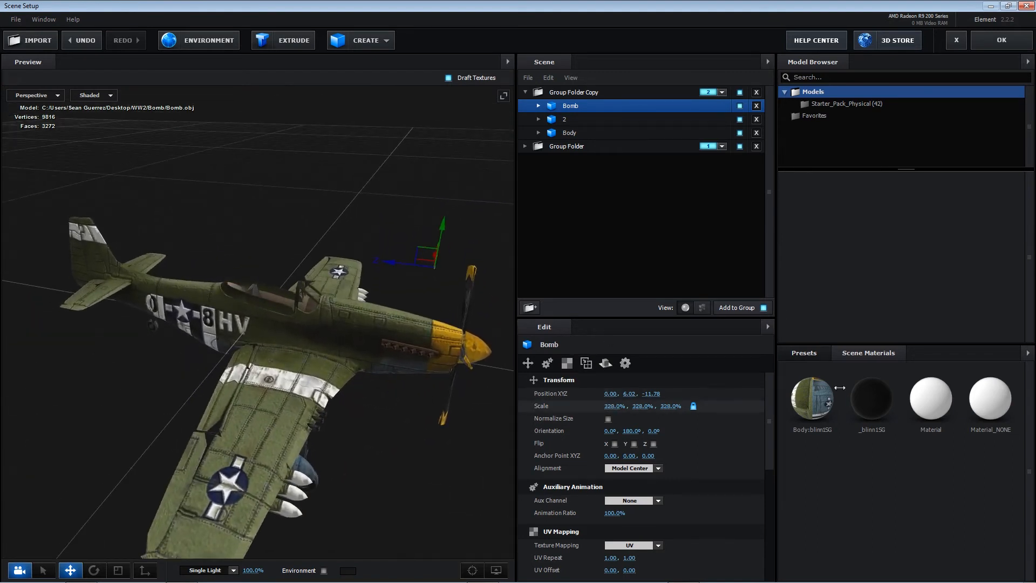
drag(611, 406, 467, 407)
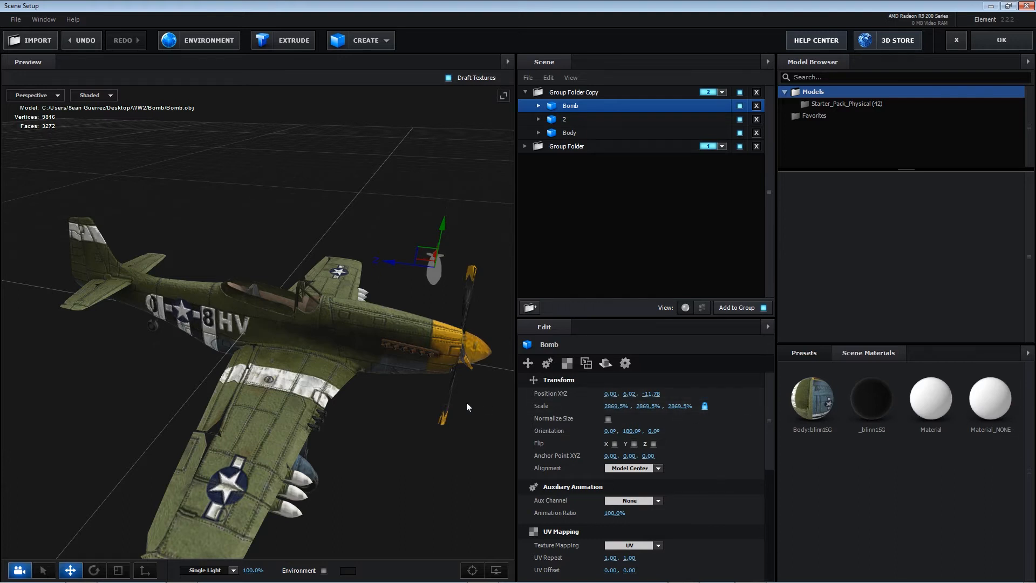
drag(399, 409, 358, 431)
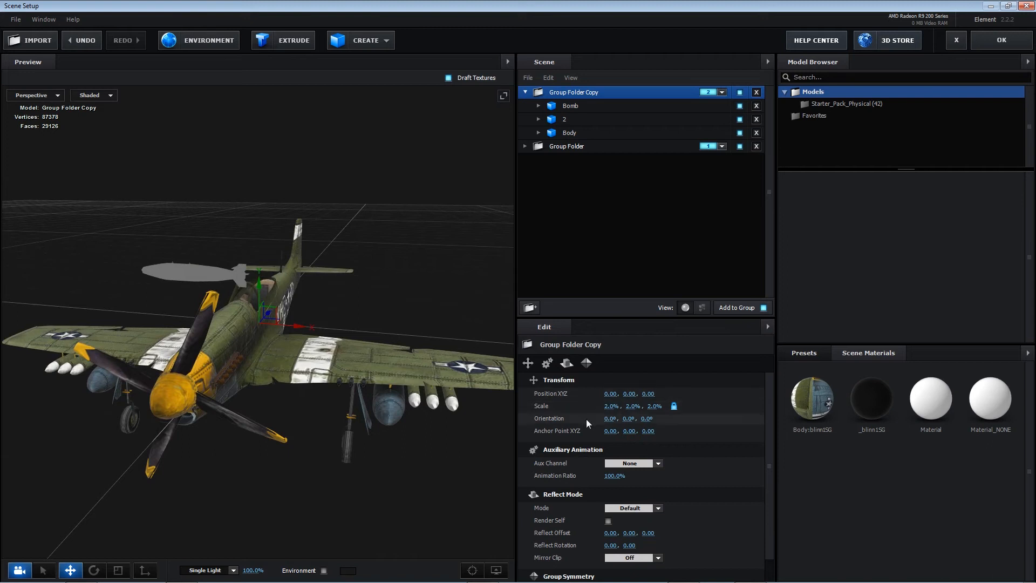
Step: Increase the bomb's scale to 3565.5% and rotate it to point along the fuselage, with orientation 180°, 272°, 180°
click(565, 109)
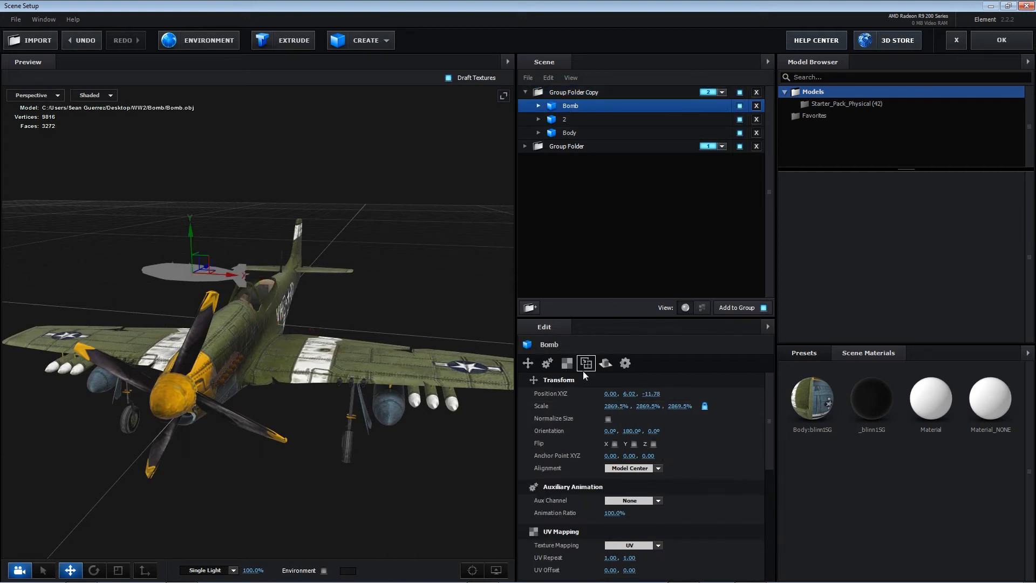
drag(612, 406, 971, 409)
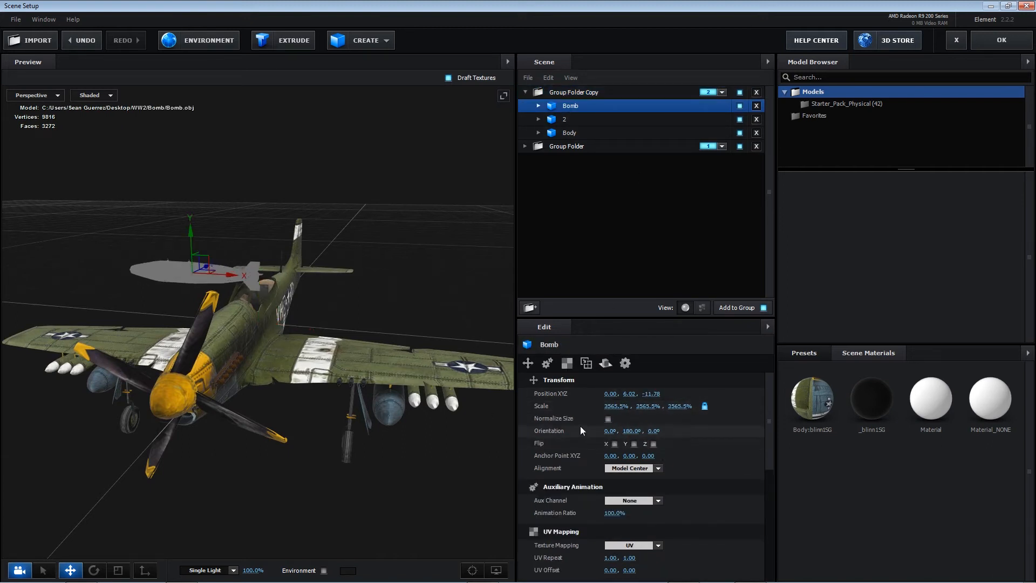
click(94, 570)
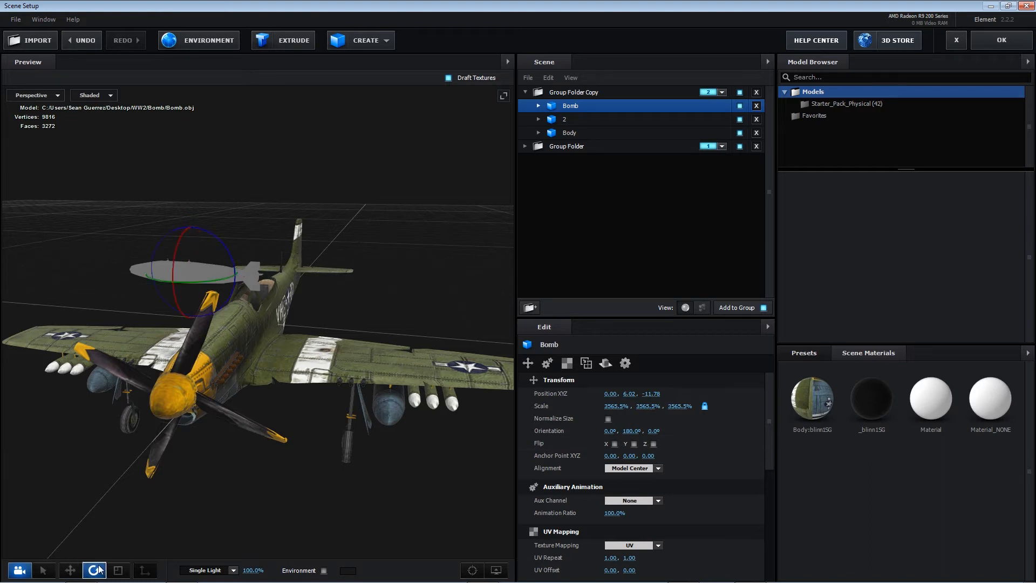
mouse_move(198, 280)
mouse_down()
mouse_move(267, 264)
mouse_move(208, 281)
mouse_up()
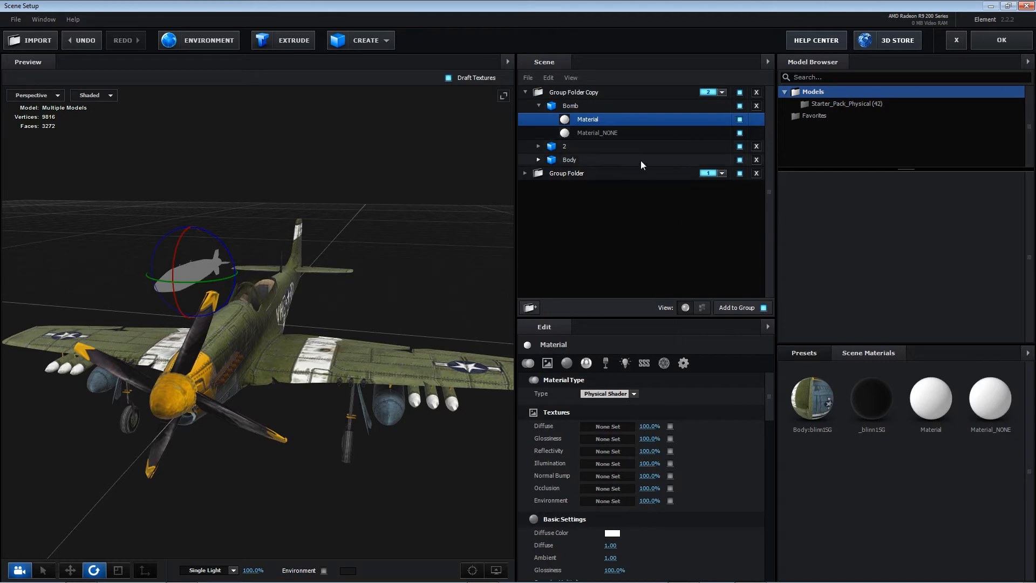
Step: Load Texture.png from the WW2 Bomb folder as the diffuse texture of the bomb's Material
click(621, 426)
click(651, 362)
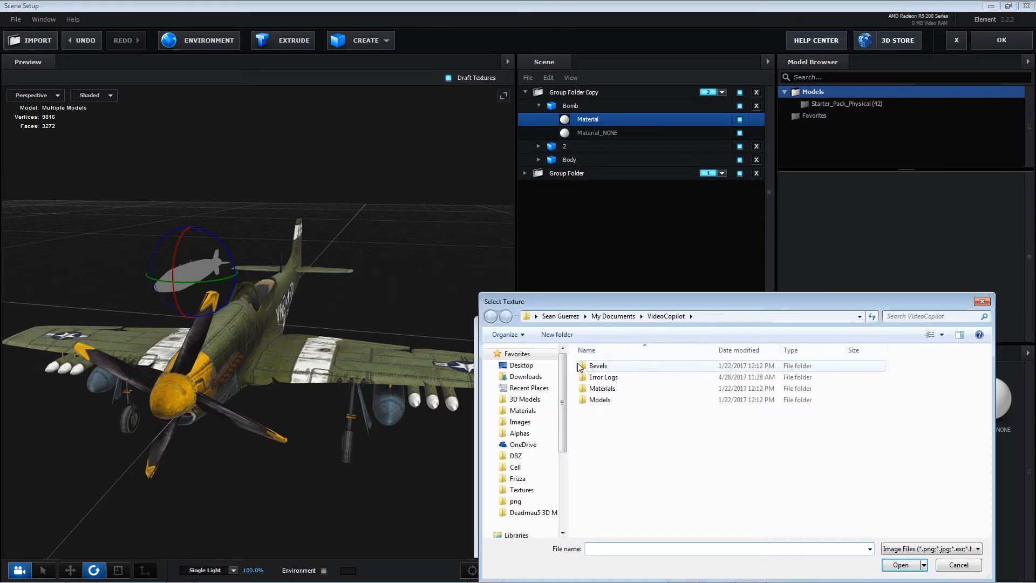
click(521, 365)
double_click(606, 499)
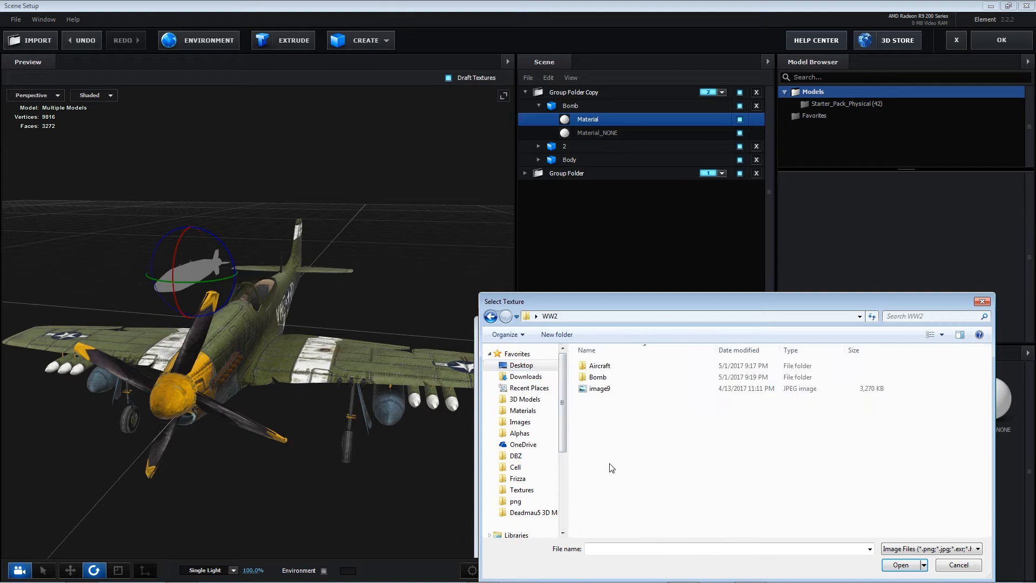
double_click(601, 379)
click(610, 383)
double_click(611, 383)
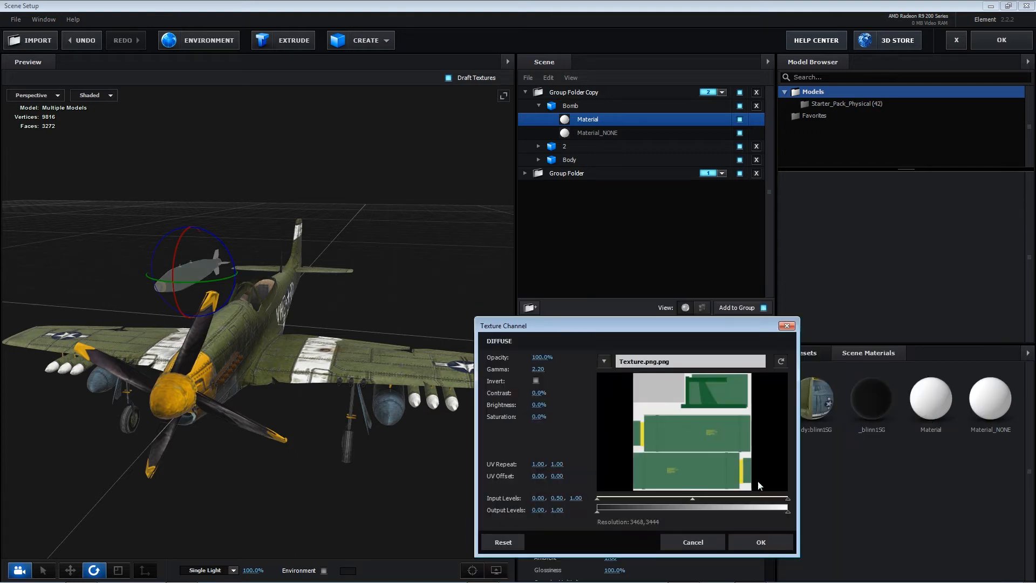
click(760, 543)
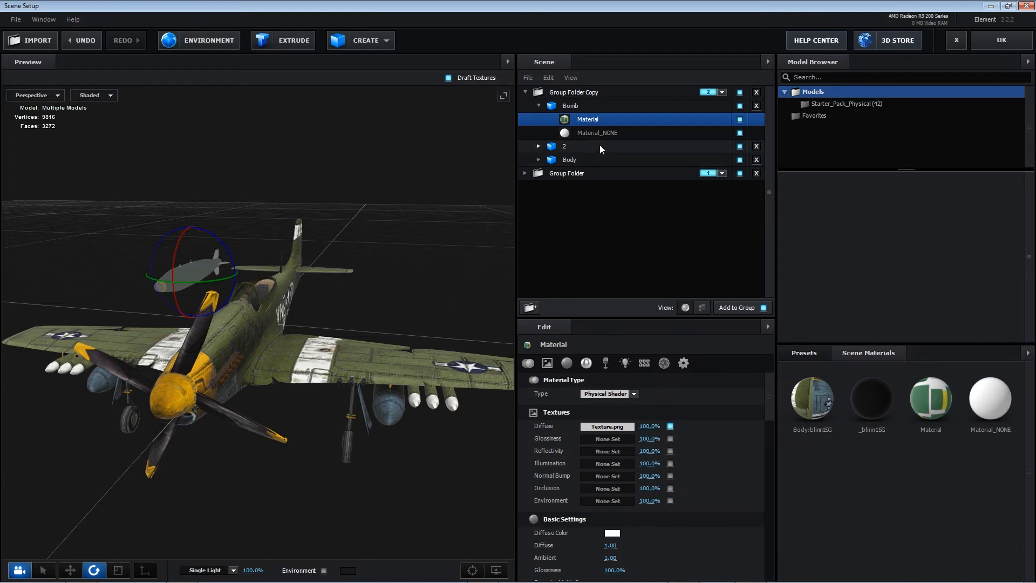
Step: Load the same Texture.png into the Normal Bump channel of the bomb's Material
click(599, 477)
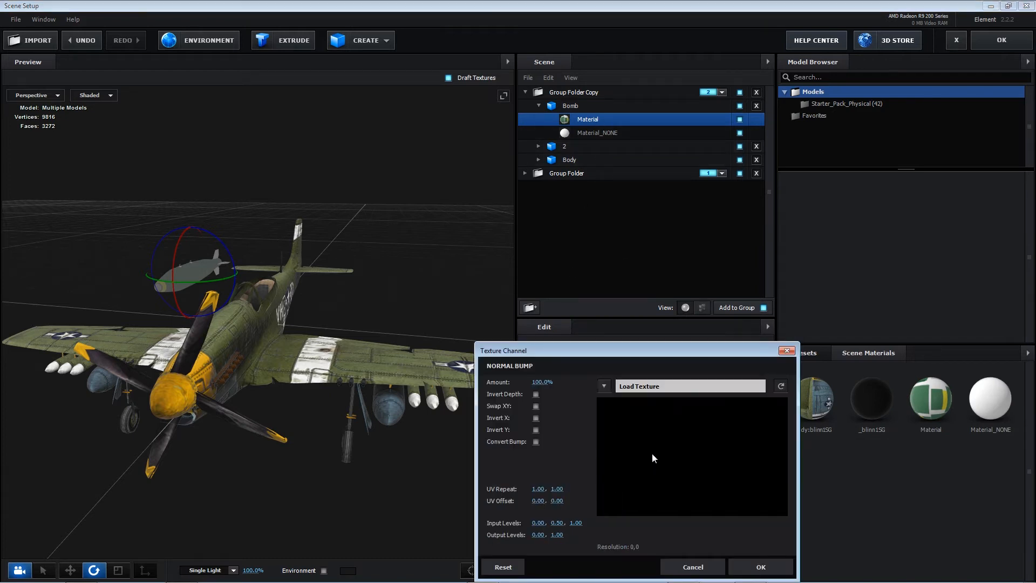
click(667, 394)
click(529, 428)
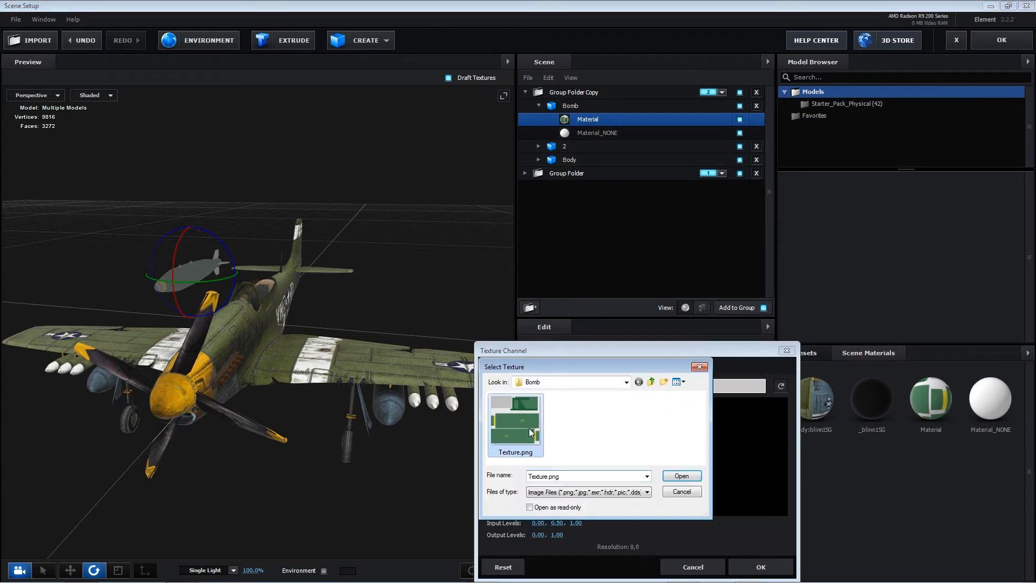
click(682, 475)
click(761, 566)
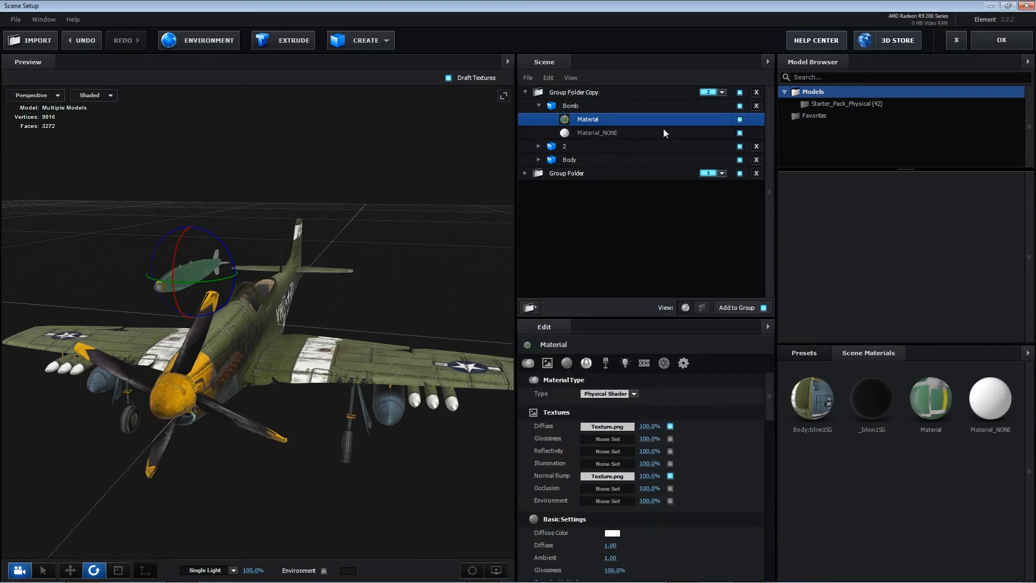
Step: Toggle Material_NONE to check which part it covers and replace it with the textured Material on the bomb
click(740, 133)
click(716, 136)
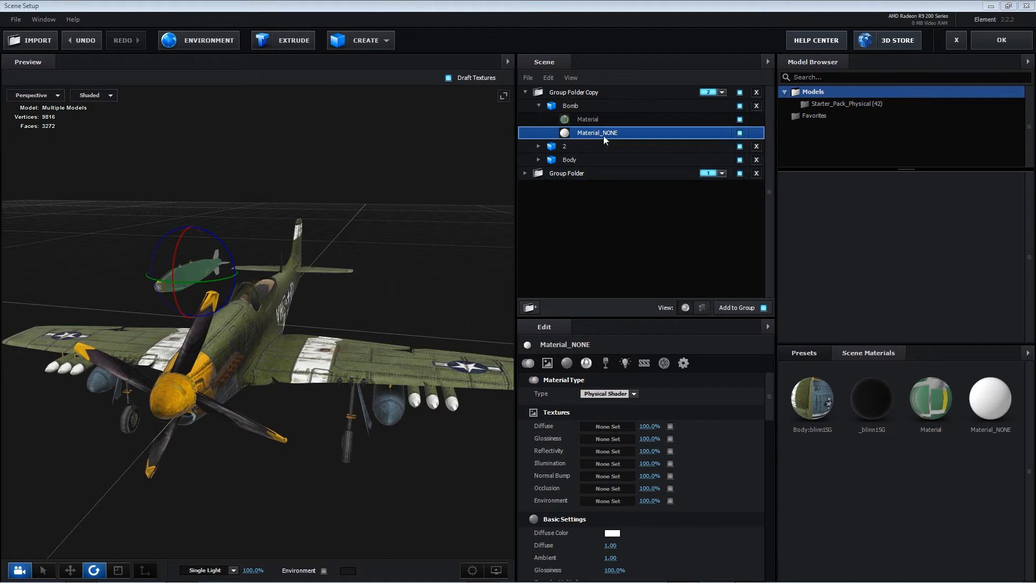
drag(931, 398, 603, 135)
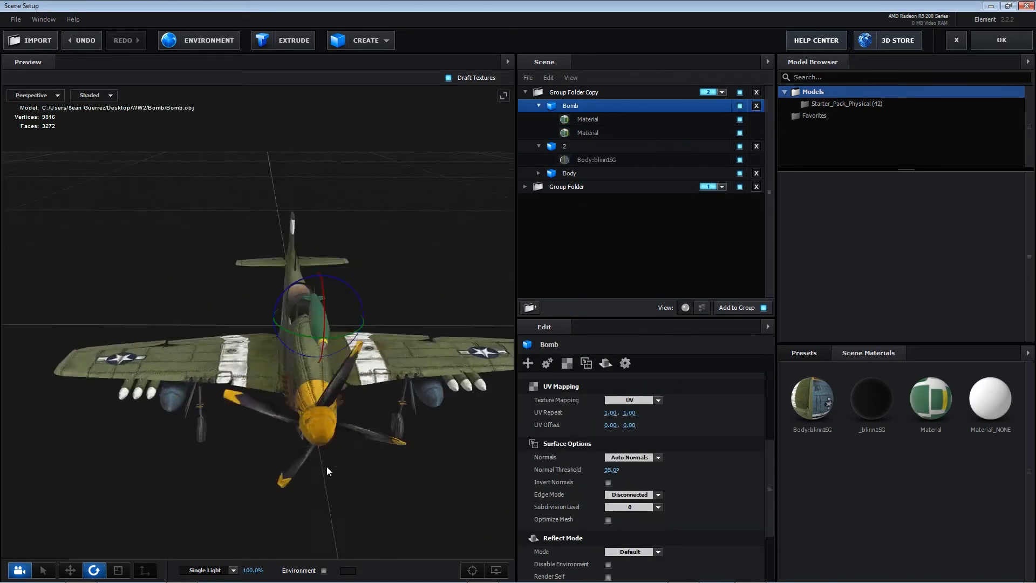
Step: Try the From Model normals on the bomb and restore Auto Normals
drag(326, 466, 365, 444)
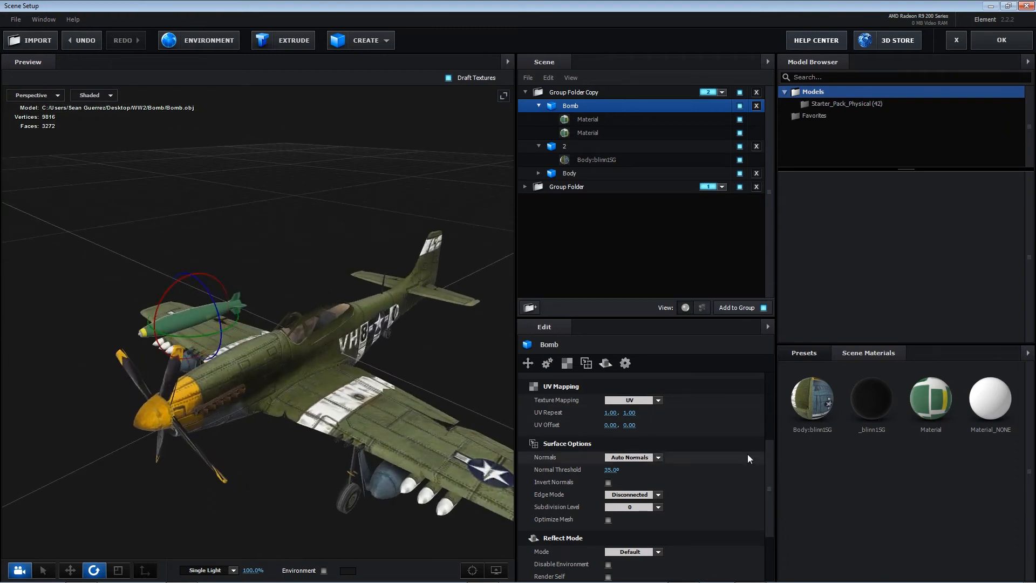
scroll(769, 457, up, 1)
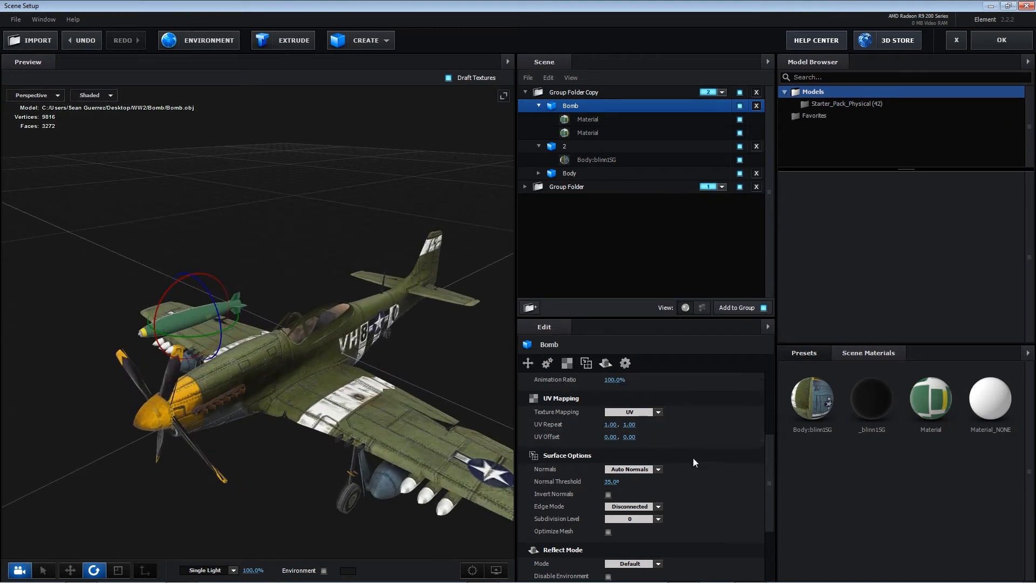
click(656, 471)
click(647, 471)
click(653, 470)
click(650, 472)
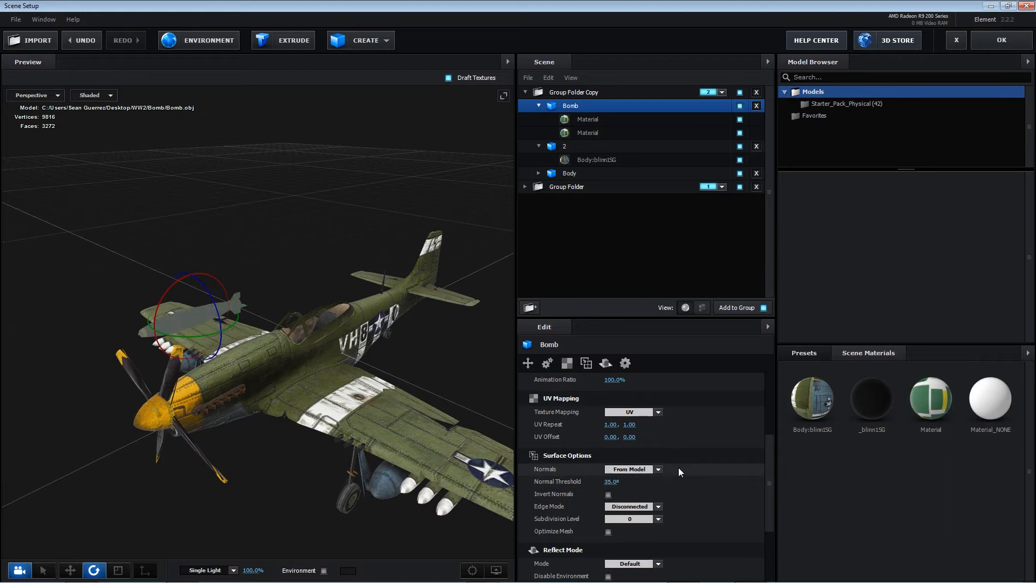
click(653, 470)
click(662, 480)
drag(353, 424, 306, 449)
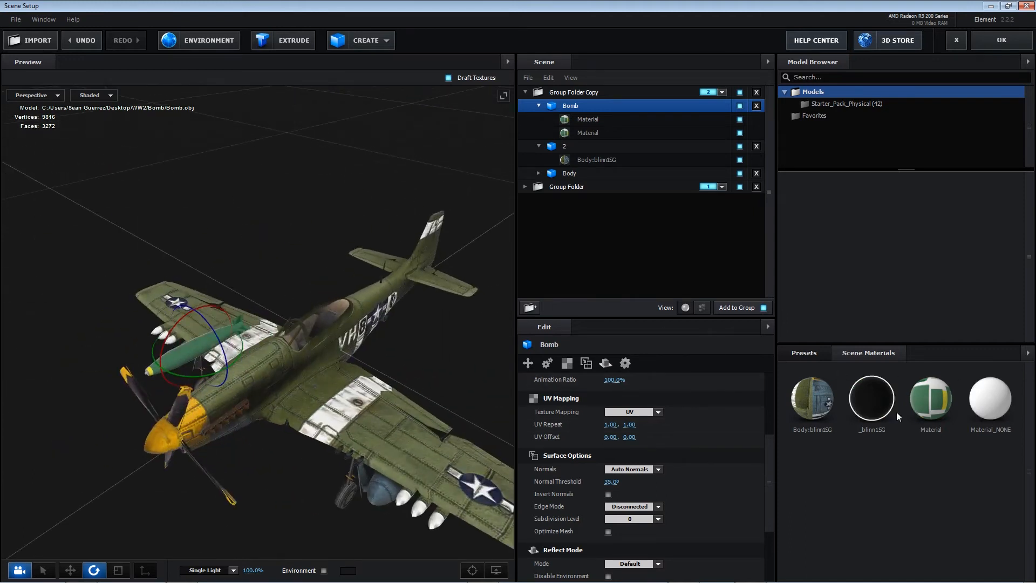
Step: Select Group Folder Copy to check the whole aircraft with its bomb, and accept the Scene Setup changes
drag(771, 452, 769, 387)
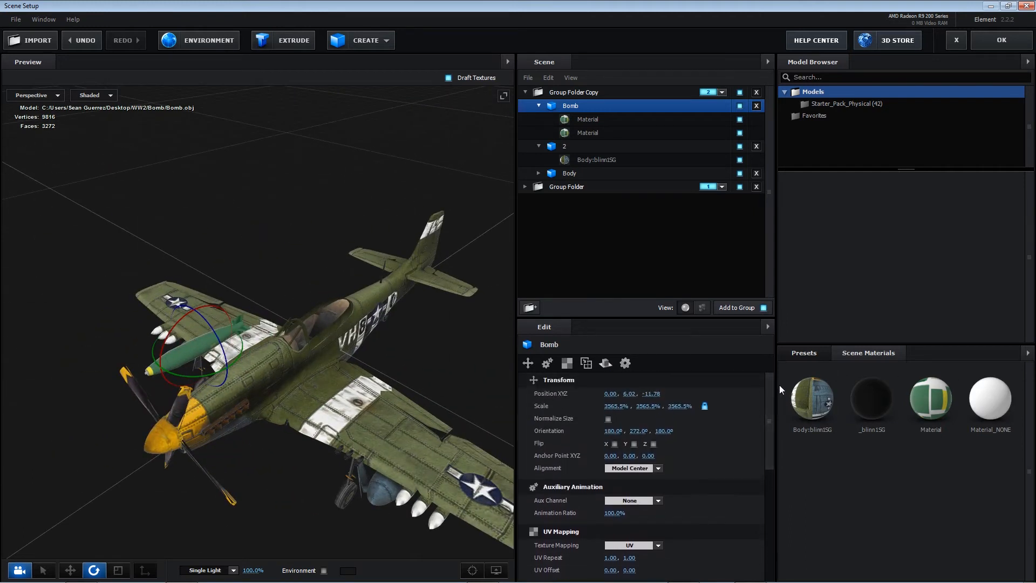
click(574, 93)
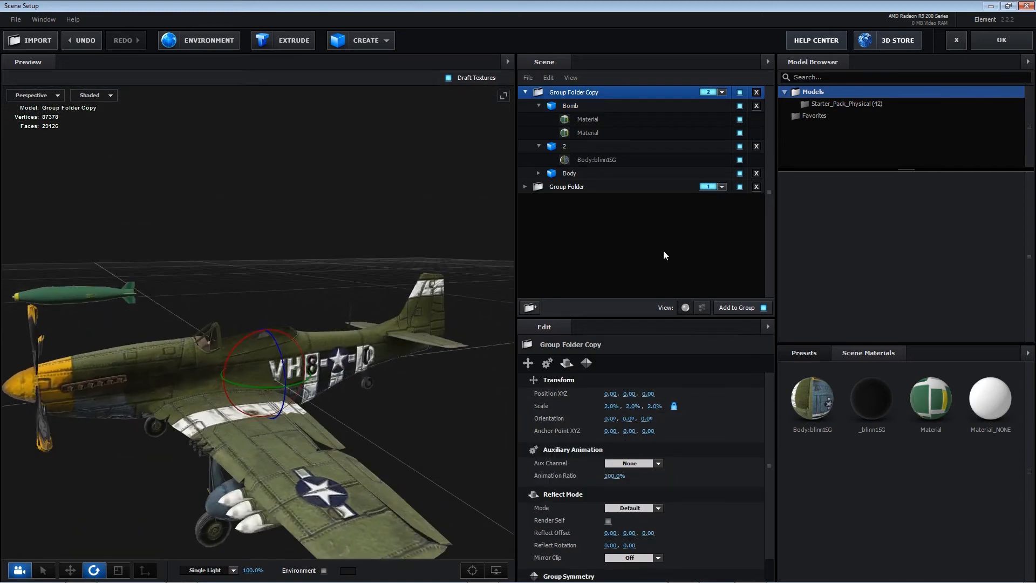
click(999, 42)
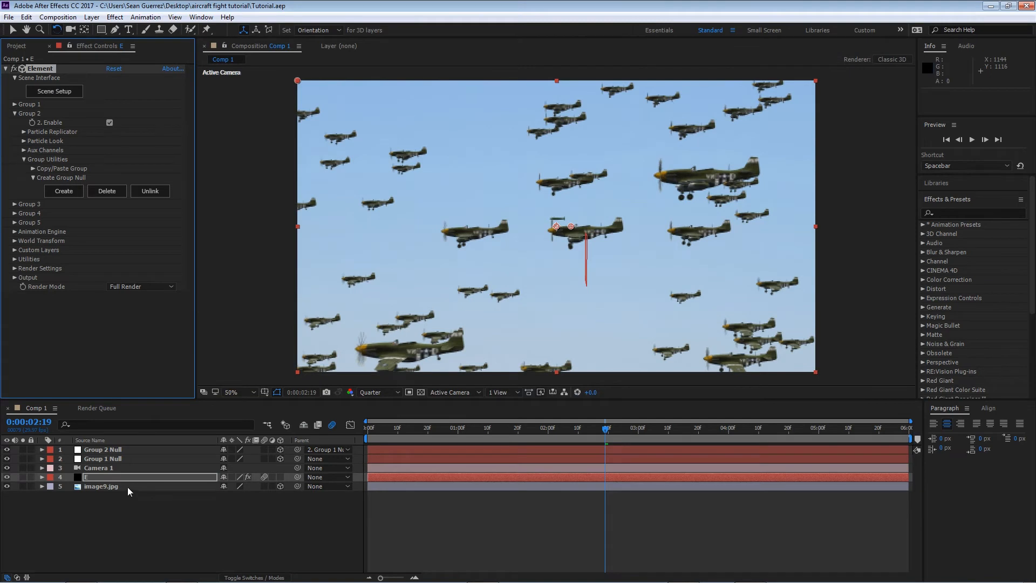
Step: Assign image9.jpg as Layer 1 in the Custom Texture Maps of layer E's Element effect
click(129, 487)
click(120, 479)
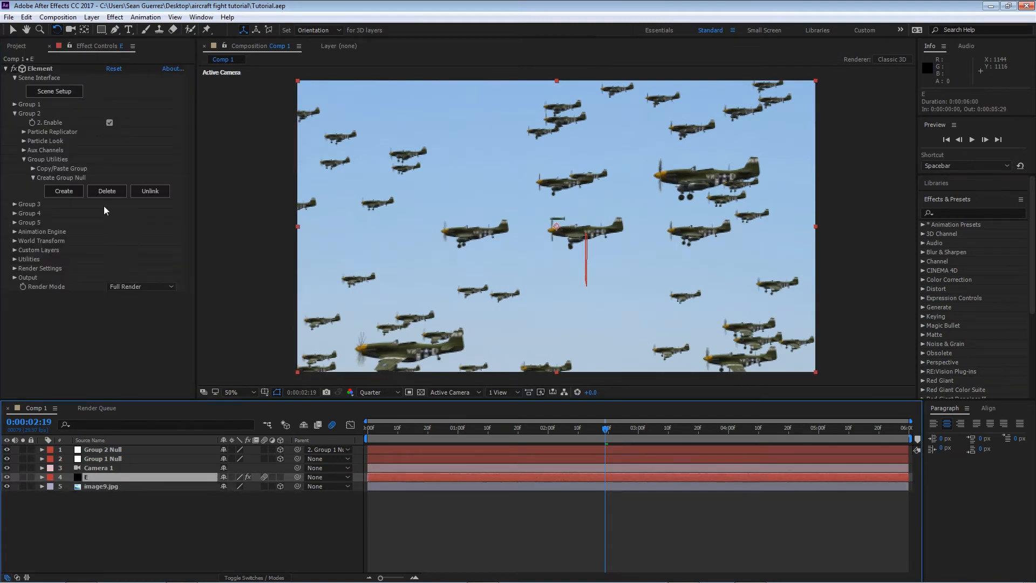
click(15, 251)
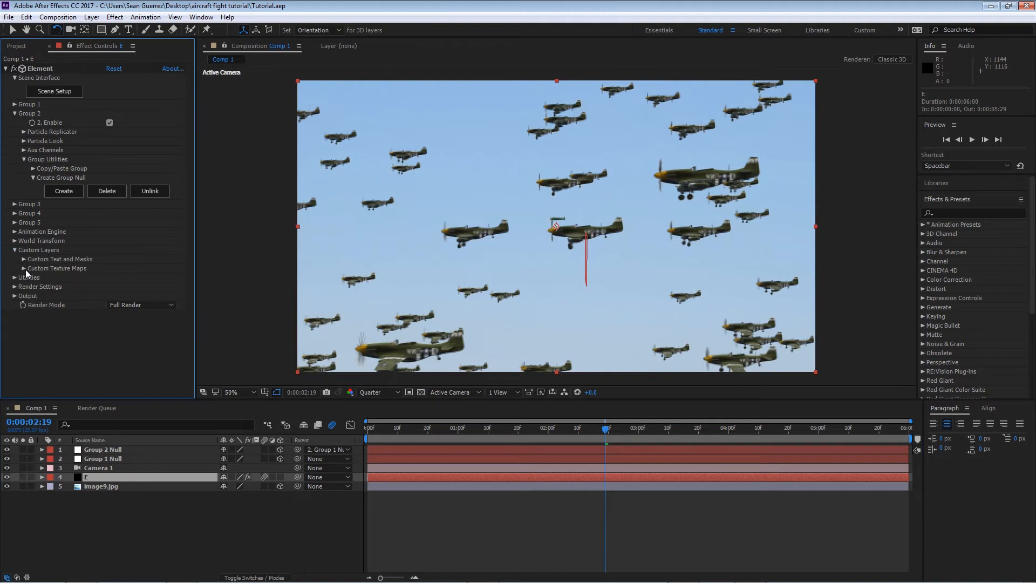
click(23, 268)
click(137, 210)
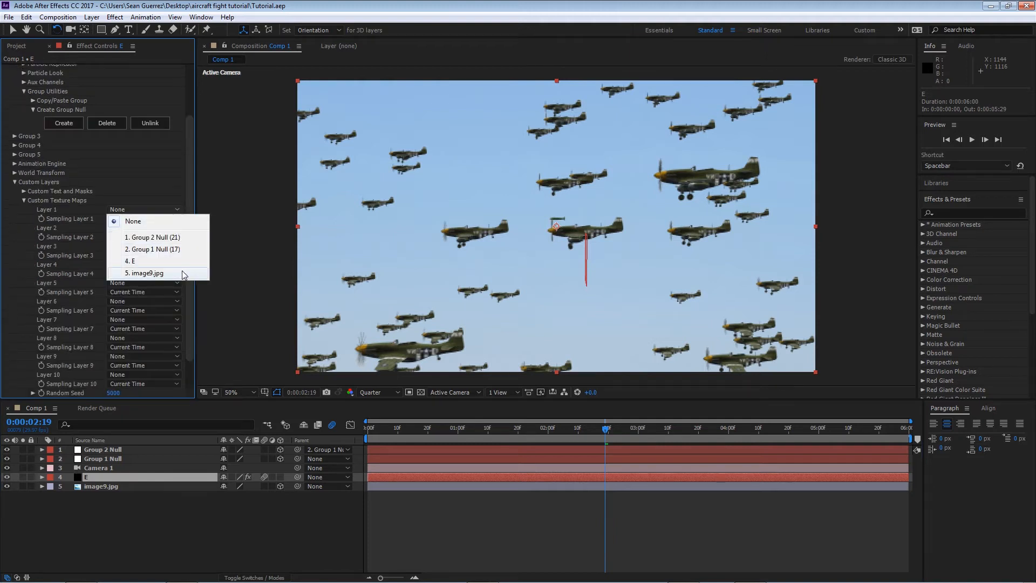
click(146, 273)
click(125, 501)
click(100, 486)
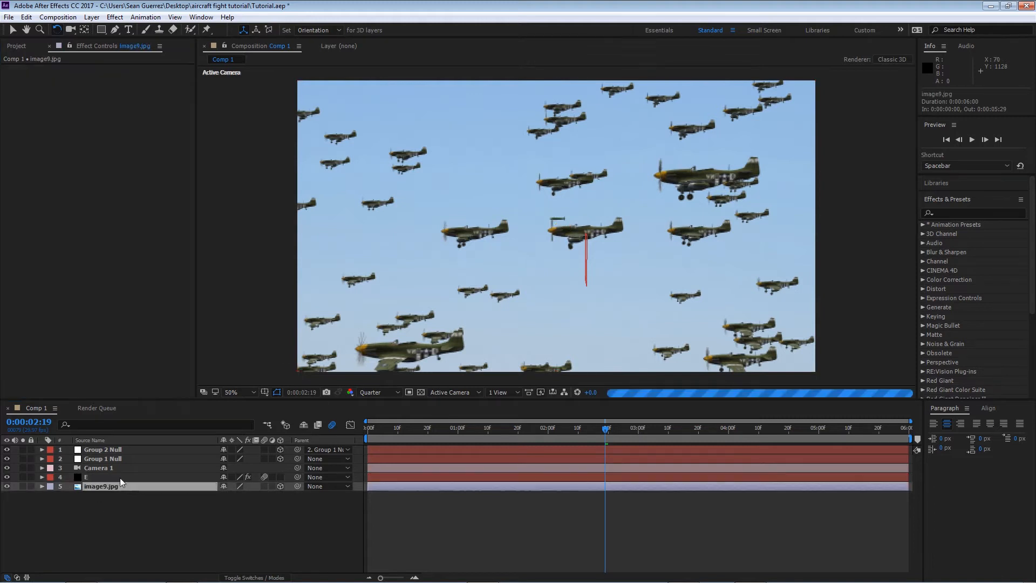
click(23, 47)
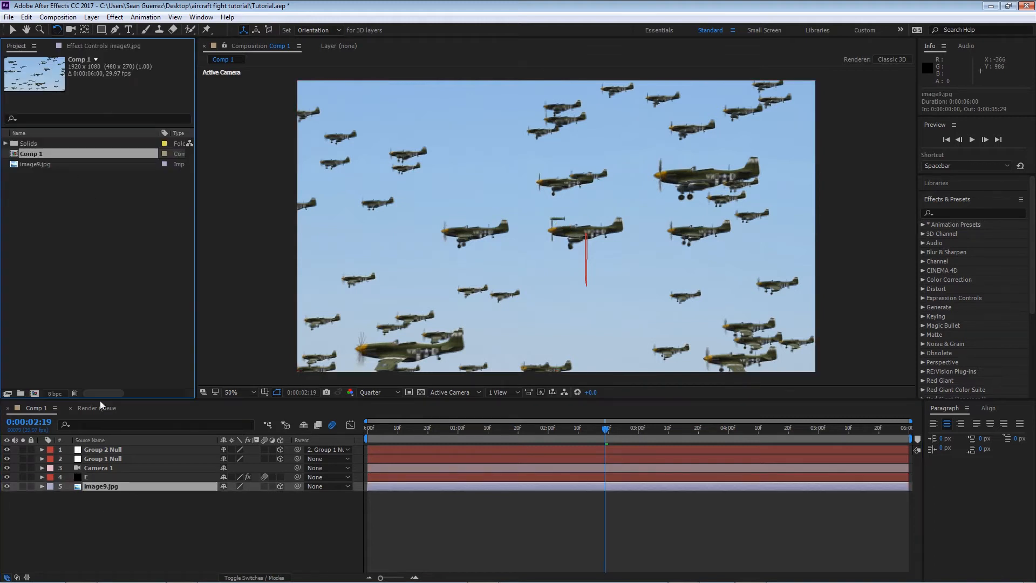
Step: Reopen layer E's Scene Setup and replace the environment map with Custom Layer 1
click(98, 477)
click(104, 48)
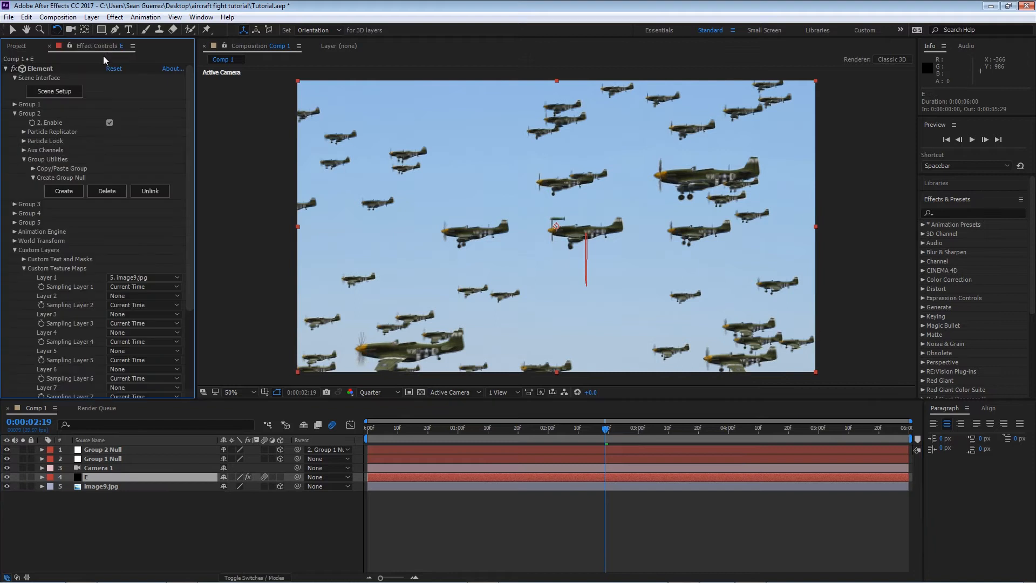
click(59, 91)
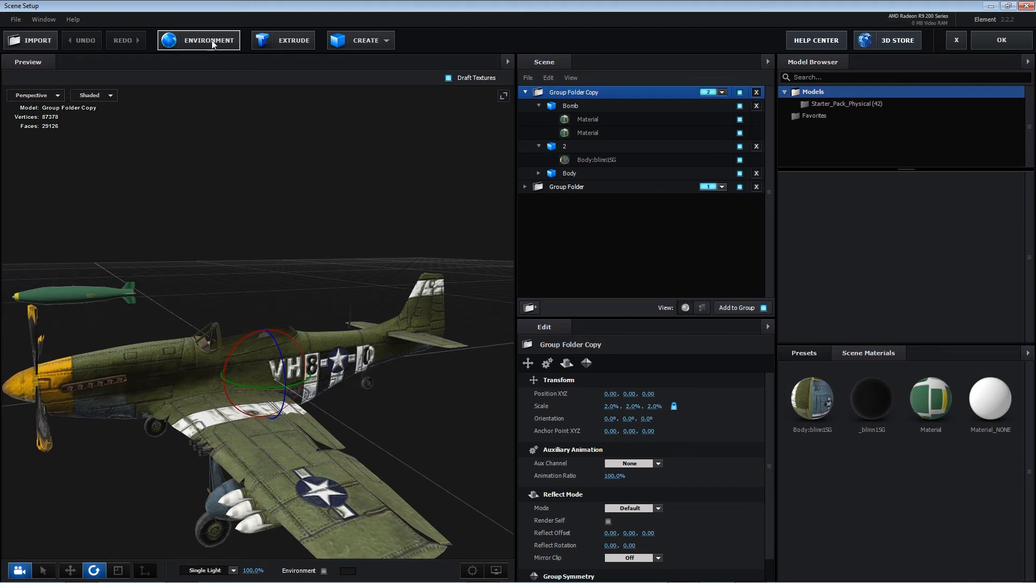
click(210, 39)
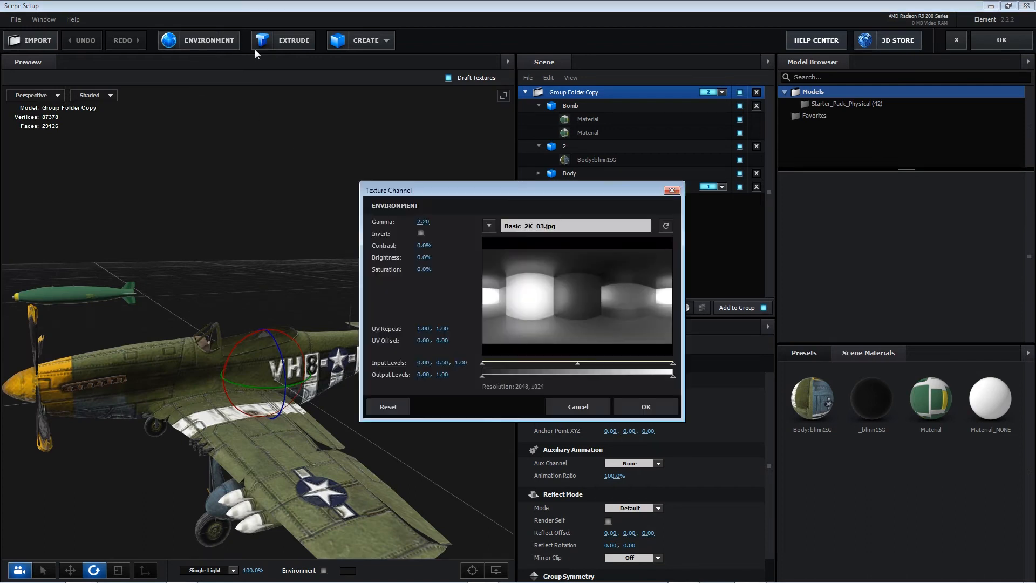
click(567, 226)
click(566, 240)
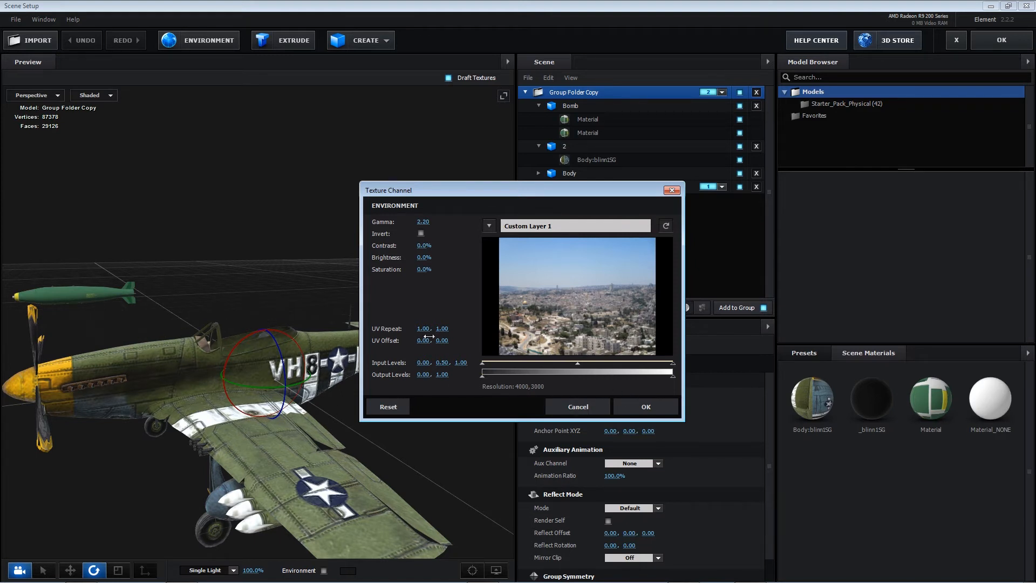
Step: Set the environment map's UV Repeat to 0.60, 0.42 so only the sky shows, and accept the scene changes
drag(424, 328, 404, 322)
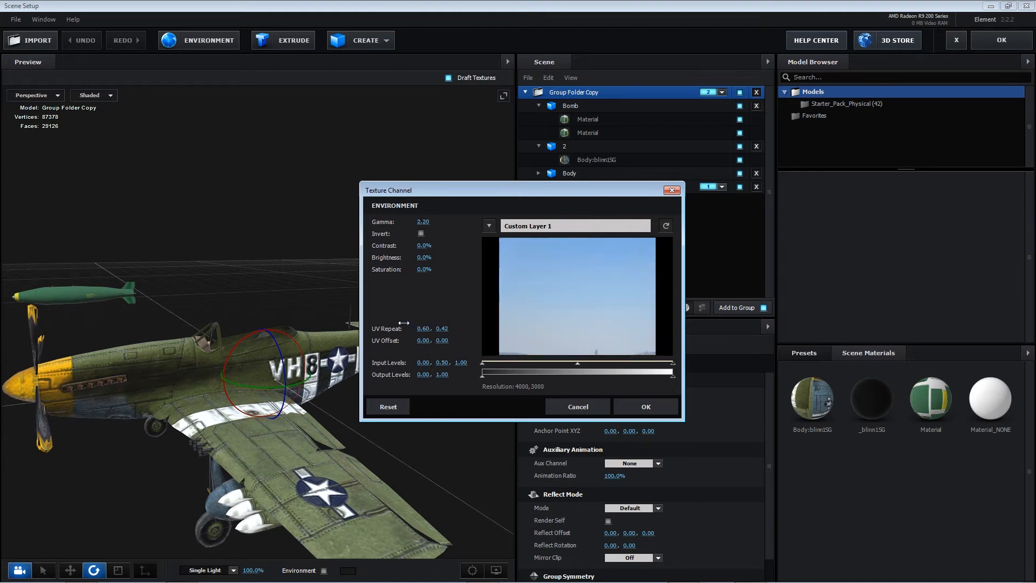
click(647, 406)
mouse_move(365, 432)
mouse_down()
mouse_move(345, 417)
mouse_move(352, 422)
mouse_up()
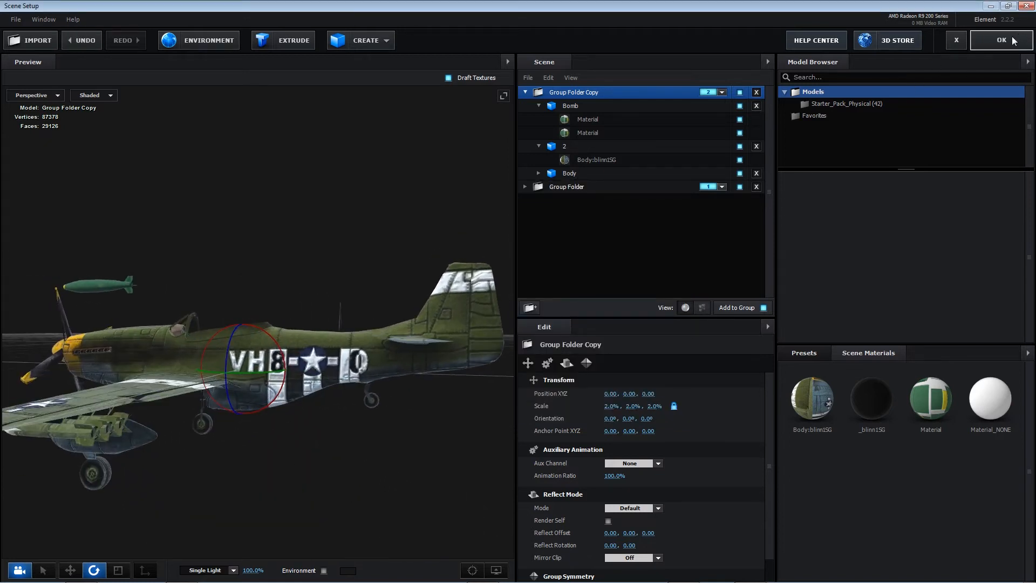
click(1015, 40)
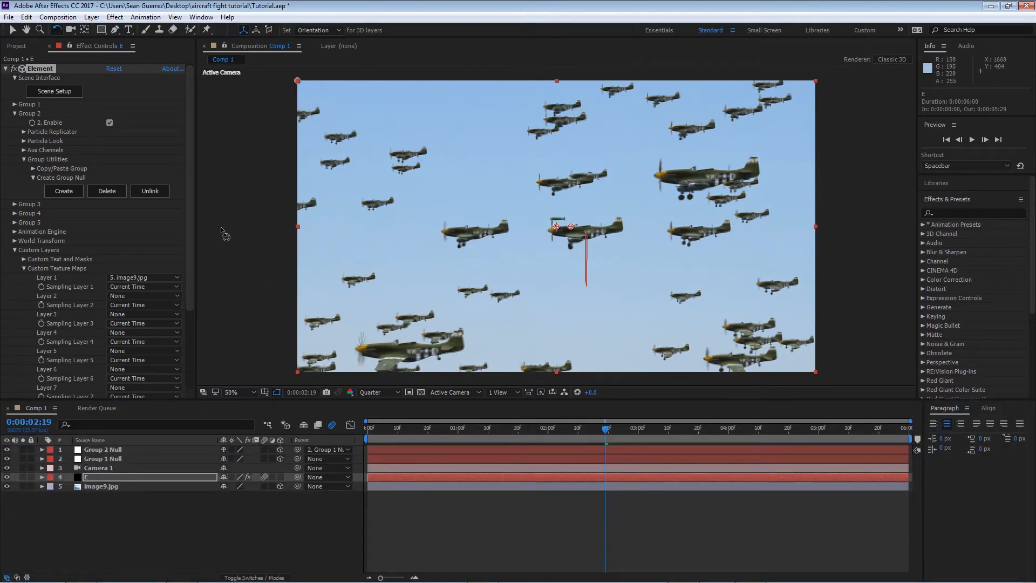
Step: Collapse the Custom Layers settings of layer E's Element effect, switch to the Selection tool and reopen its Scene Setup
click(15, 250)
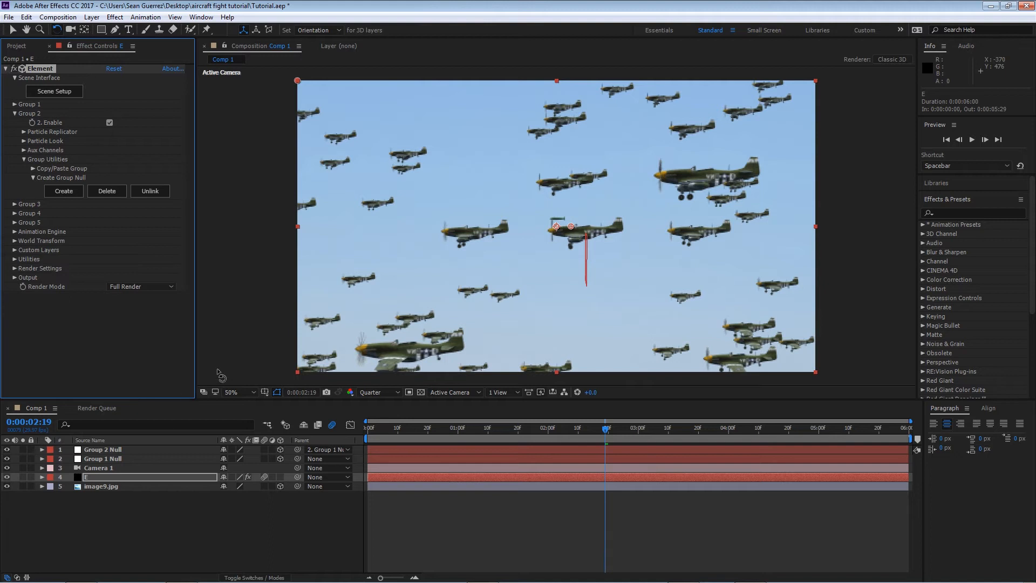
click(13, 30)
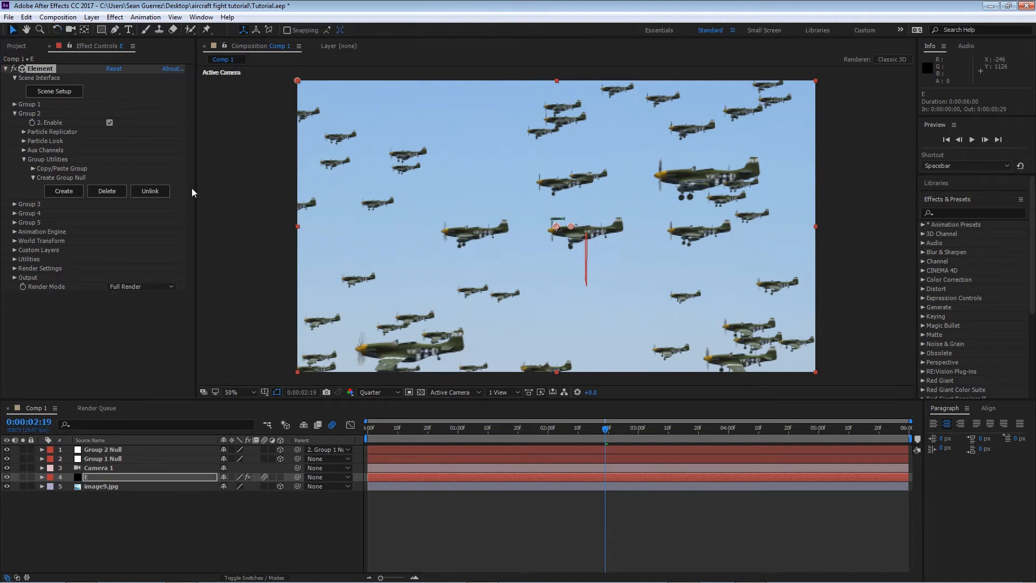
click(101, 468)
click(109, 479)
click(110, 123)
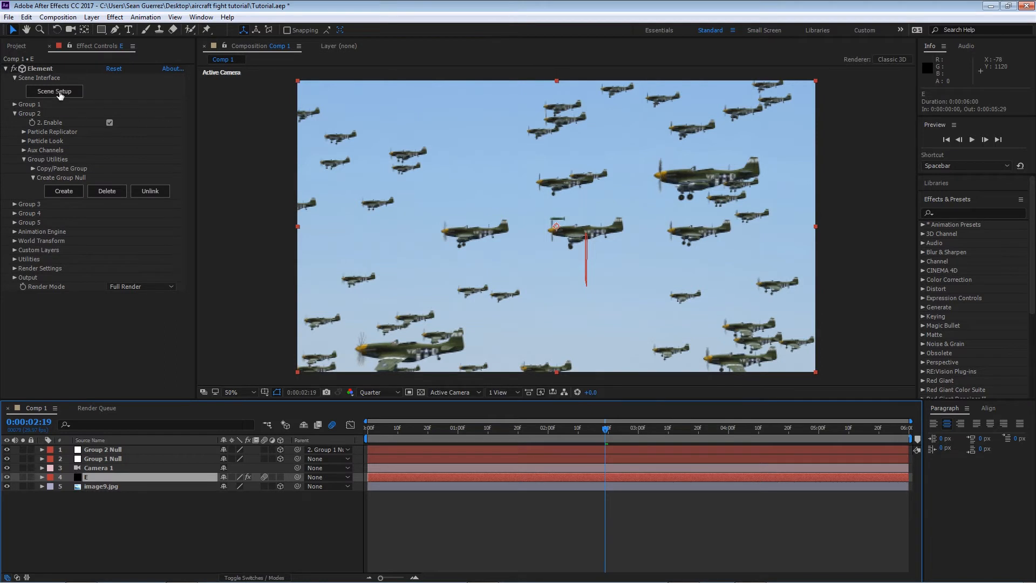
click(62, 93)
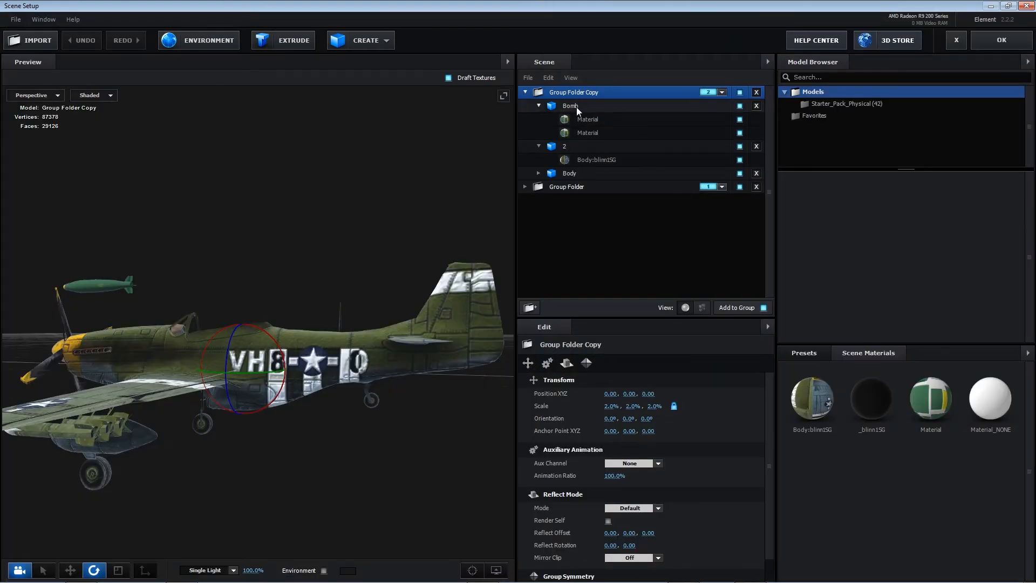
Step: Move the Bomb model in Group Folder Copy from above the nose into the aircraft's fuselage, at position 0.00, -0.35, 4.17
click(576, 106)
drag(288, 394, 209, 512)
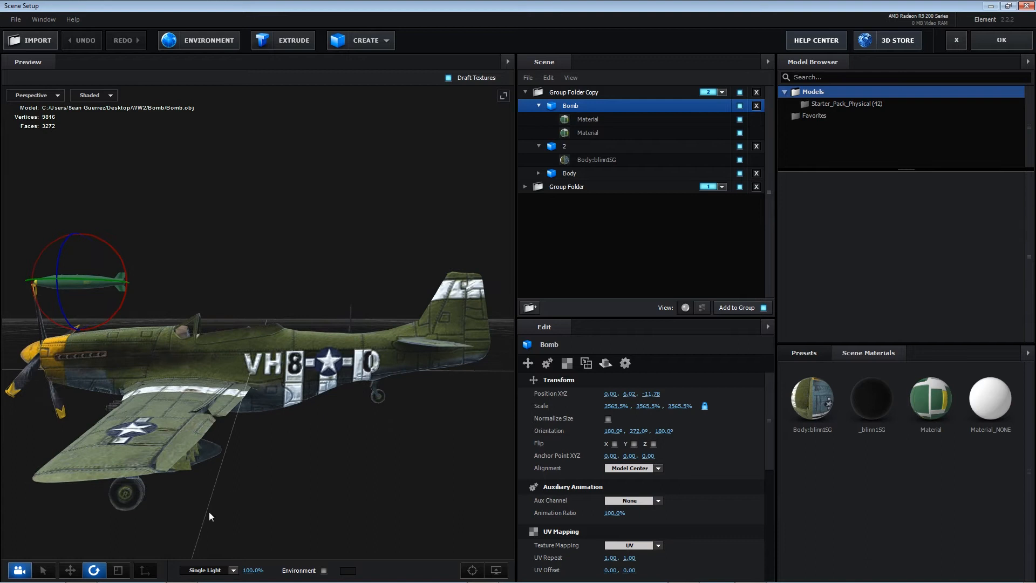
click(43, 570)
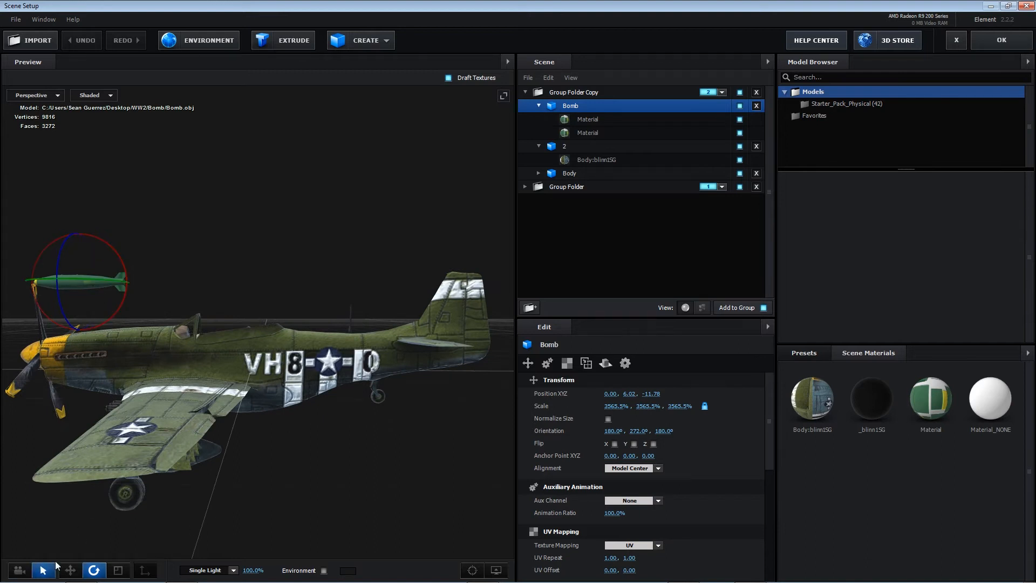
click(70, 570)
drag(116, 280, 331, 365)
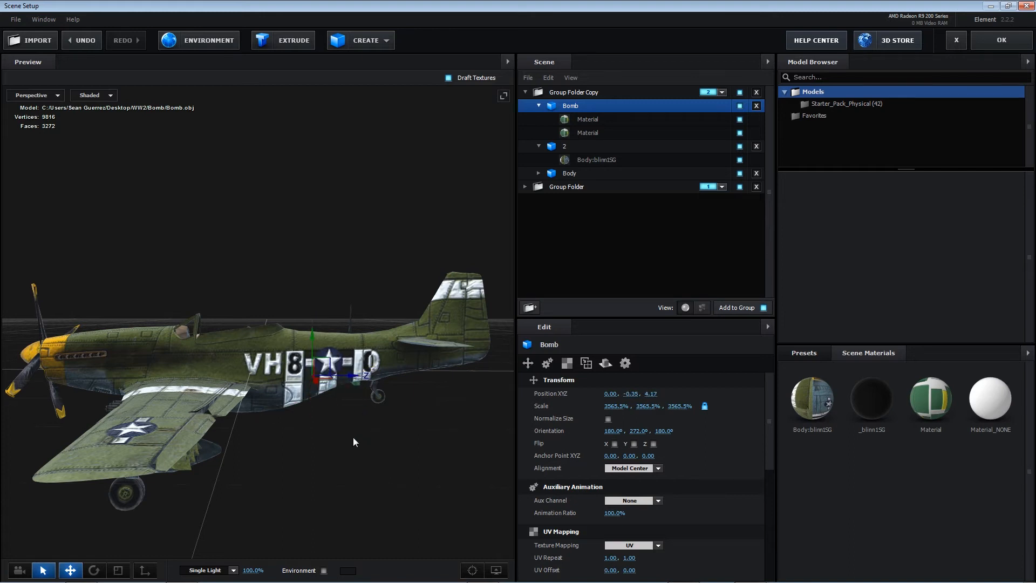
click(325, 383)
right_click(306, 376)
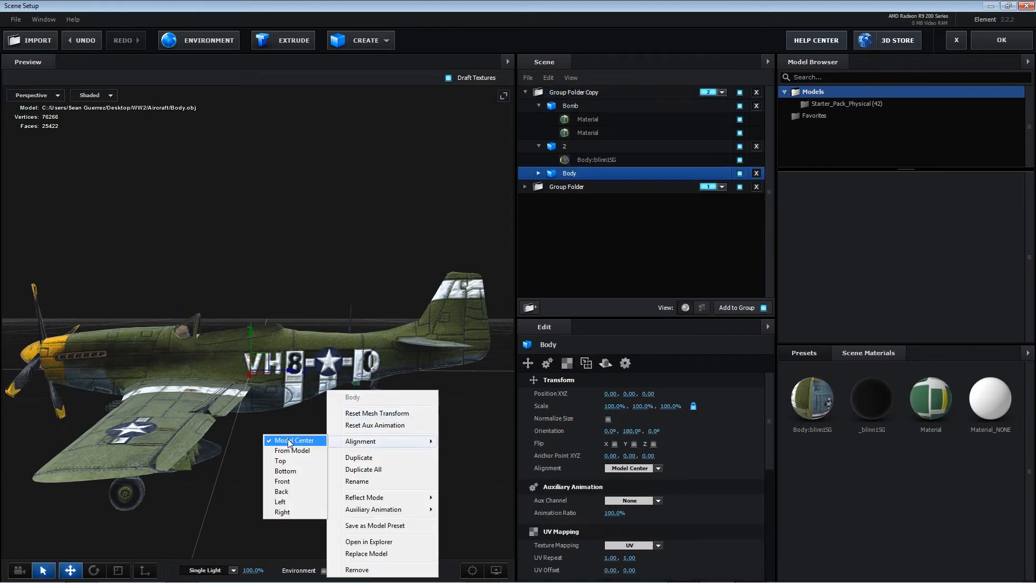
click(391, 280)
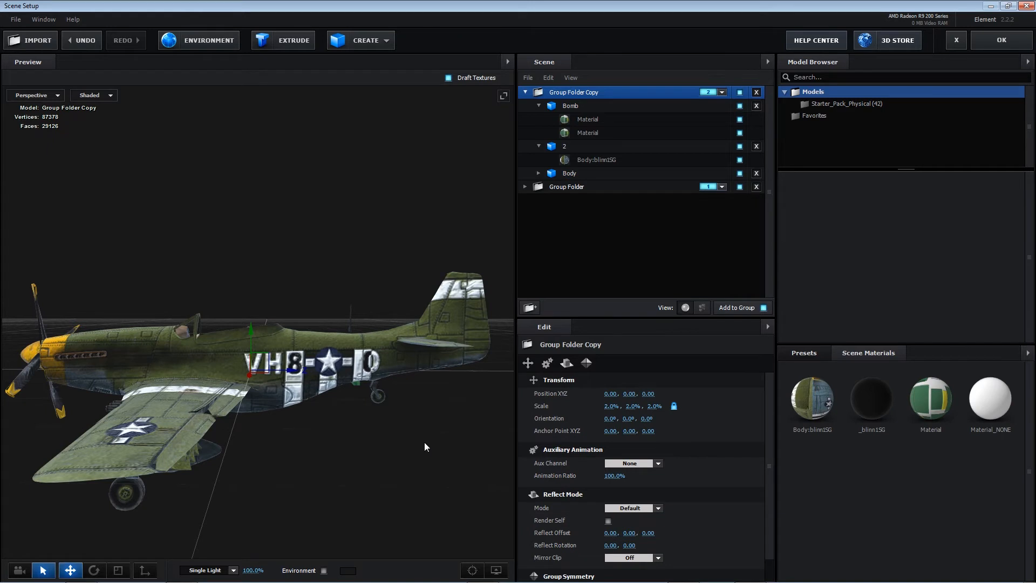
Step: Examine the aircraft from the side and from below to check the bomb's placement in the fuselage, and reselect the Bomb model
click(94, 570)
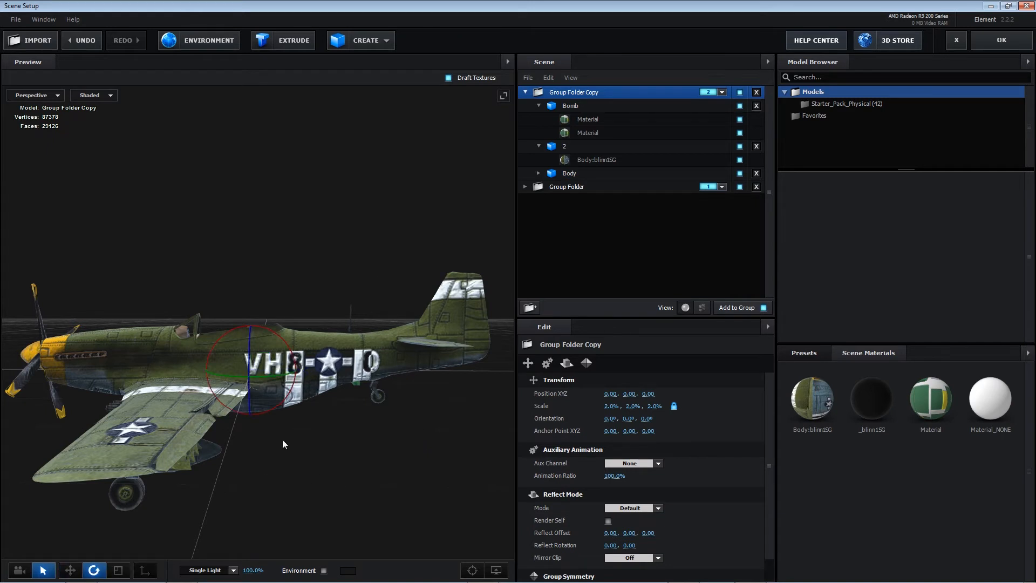
click(19, 570)
drag(259, 442, 355, 406)
drag(335, 444, 352, 435)
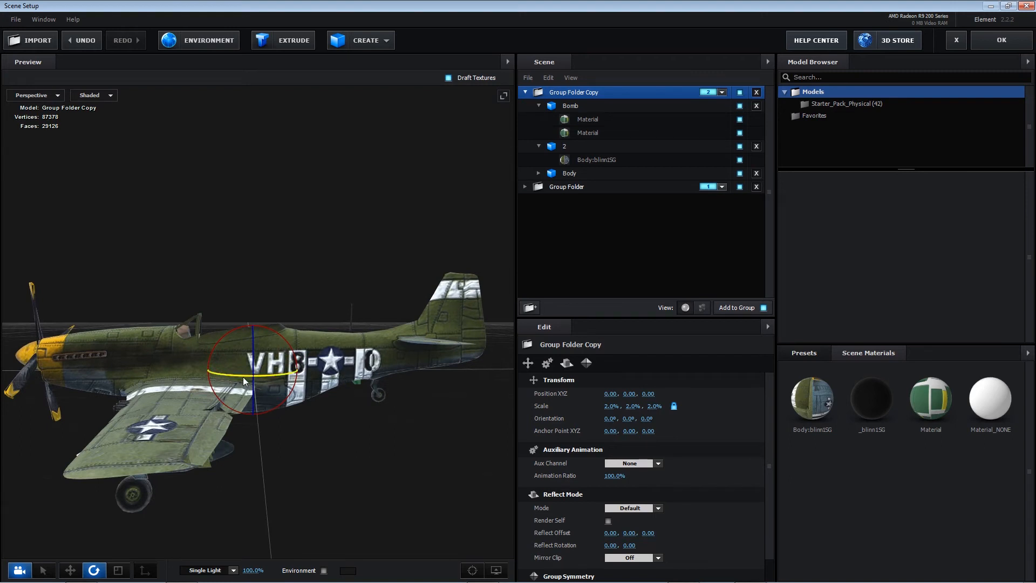
drag(324, 392, 258, 400)
drag(346, 413, 457, 363)
mouse_move(595, 108)
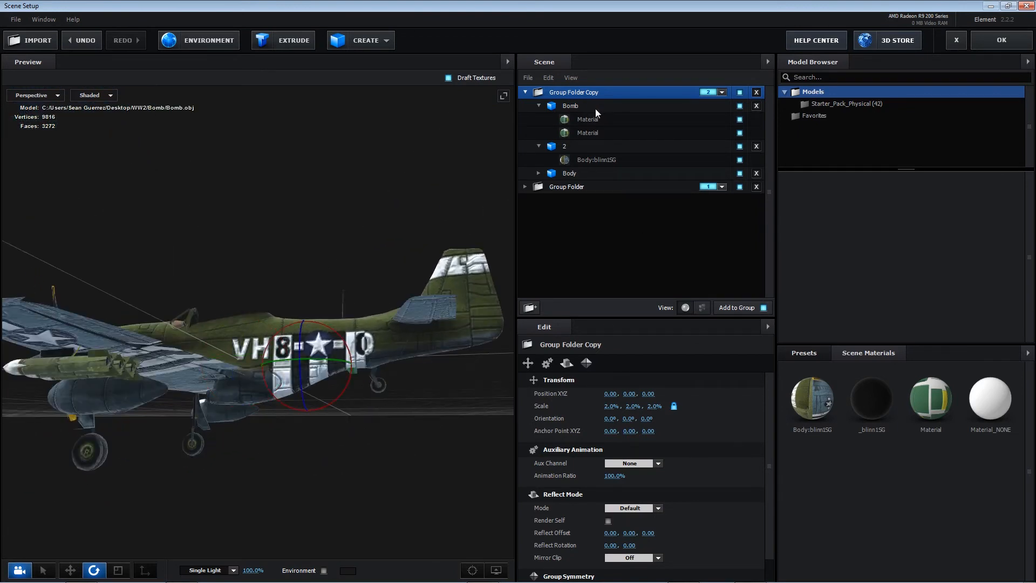
click(563, 106)
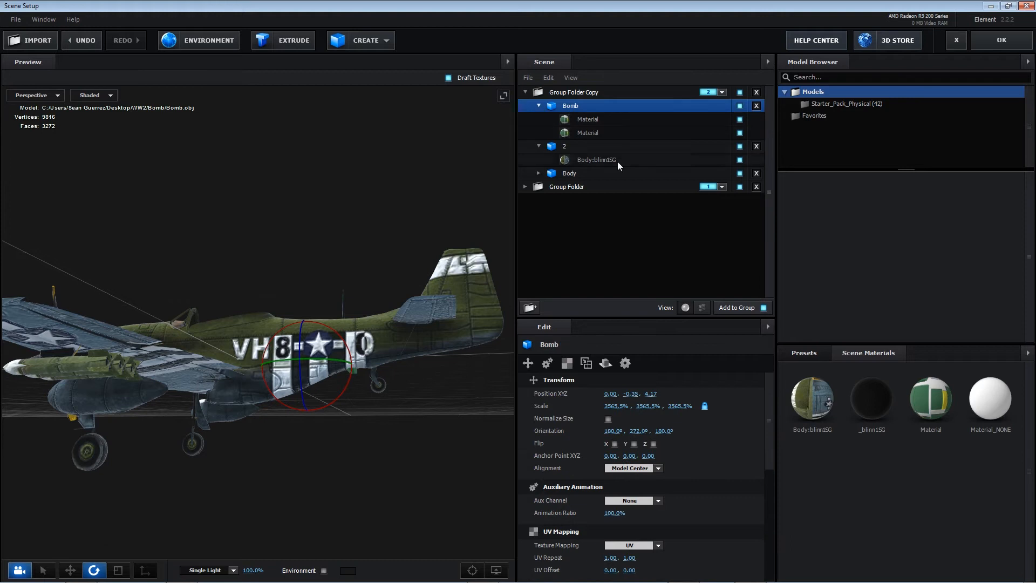
Step: In Group Folder Copy, assign the Bomb model to auxiliary Channel 1 and model 2 to Channel 2
click(632, 502)
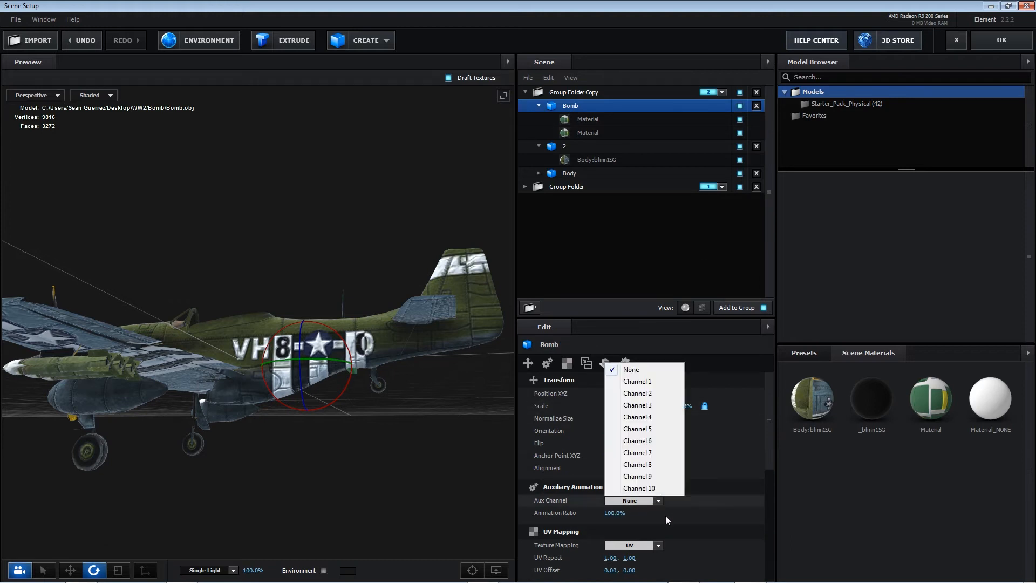
click(657, 384)
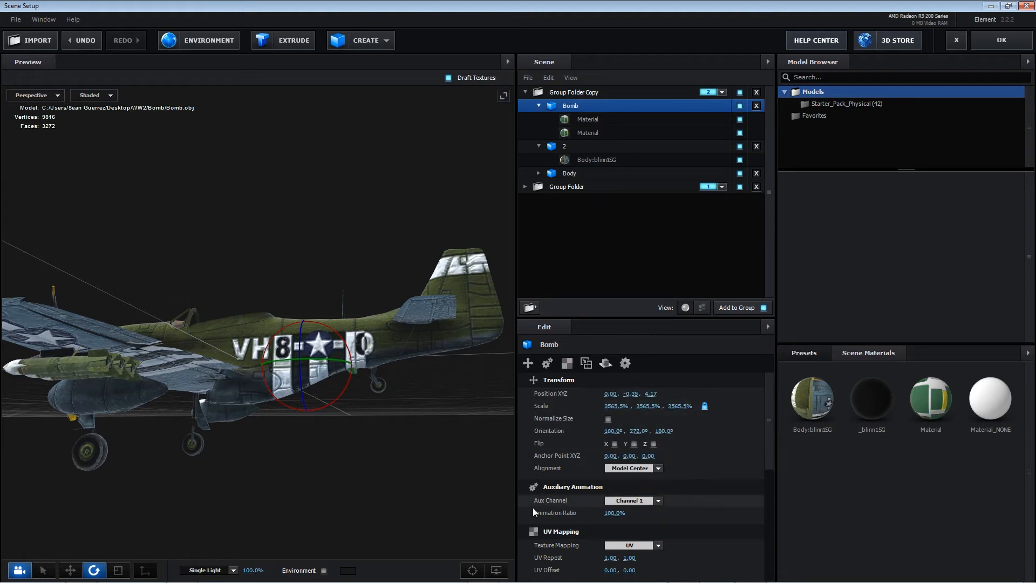
click(538, 145)
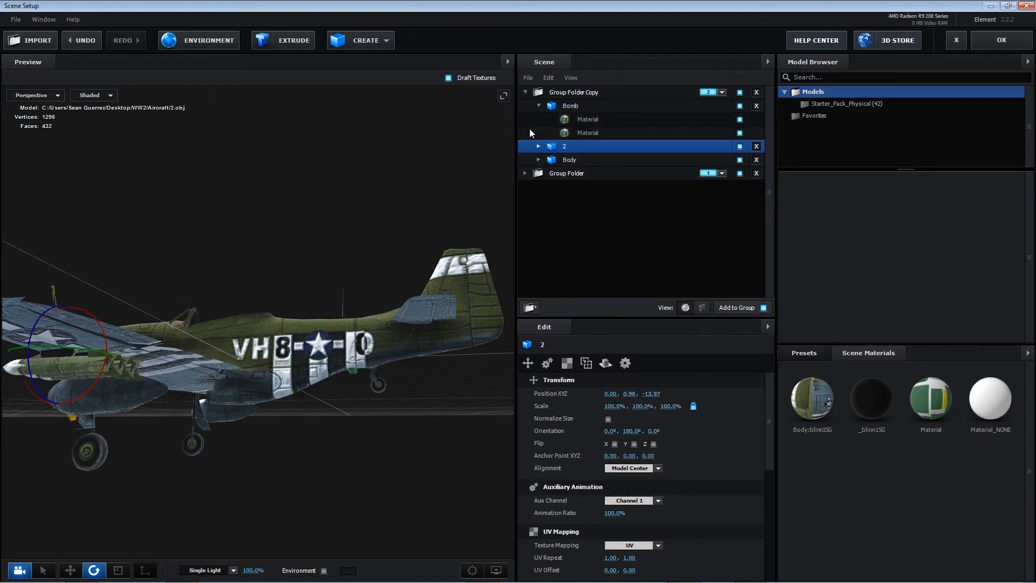
click(538, 106)
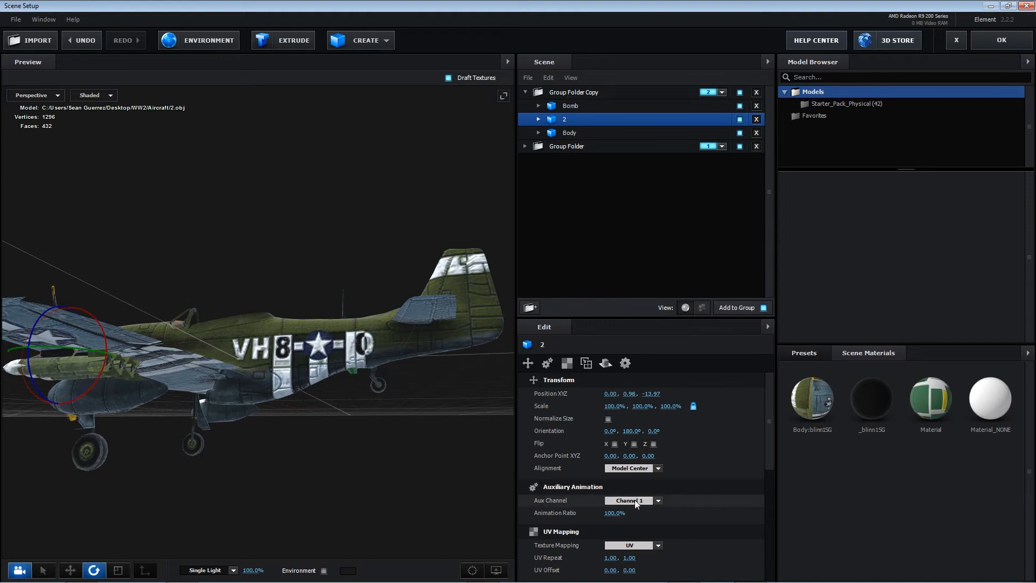
click(657, 501)
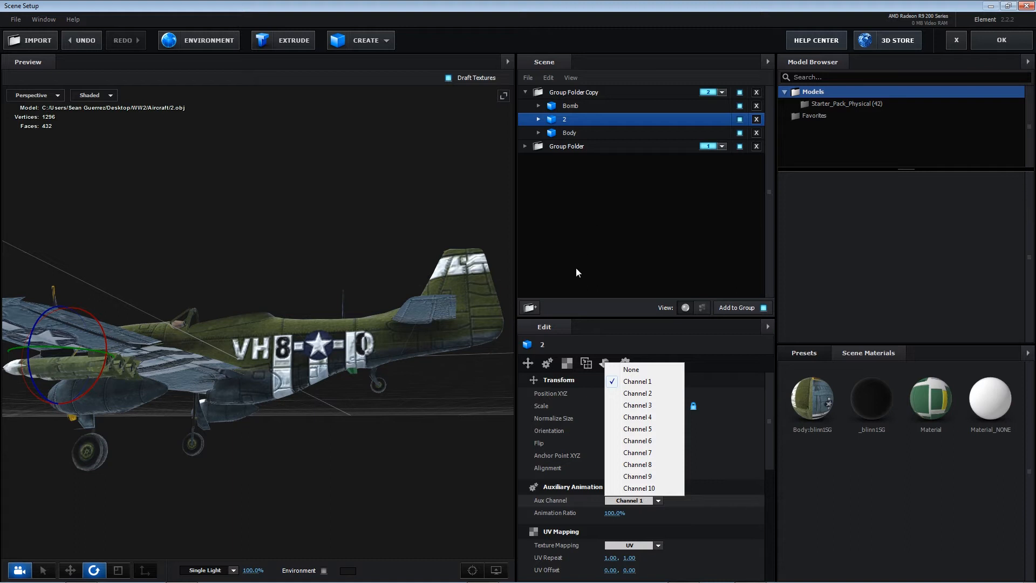
click(639, 394)
Step: Check the auxiliary channels of the Body and Bomb models, and accept the scene setup
click(570, 132)
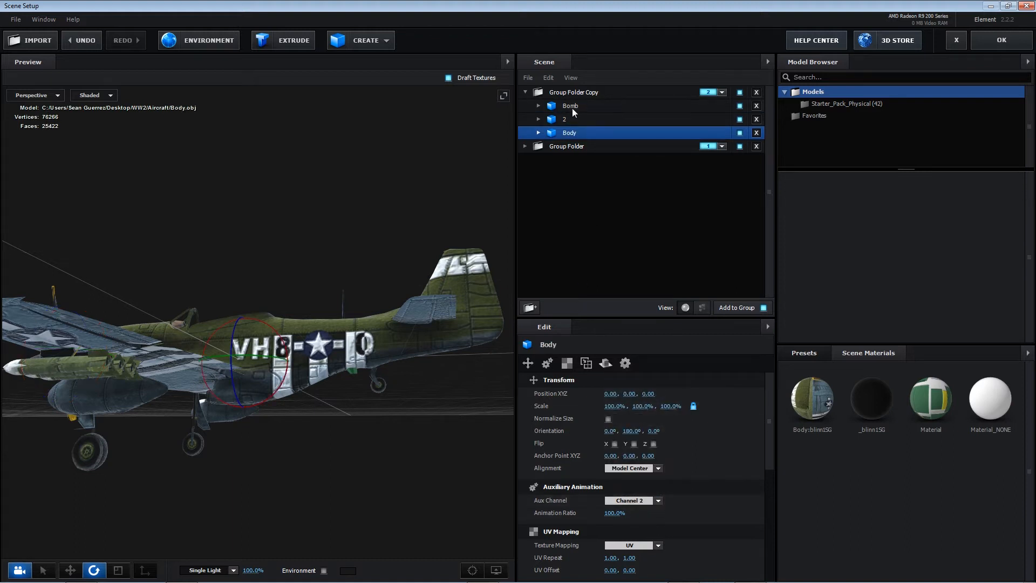
click(570, 106)
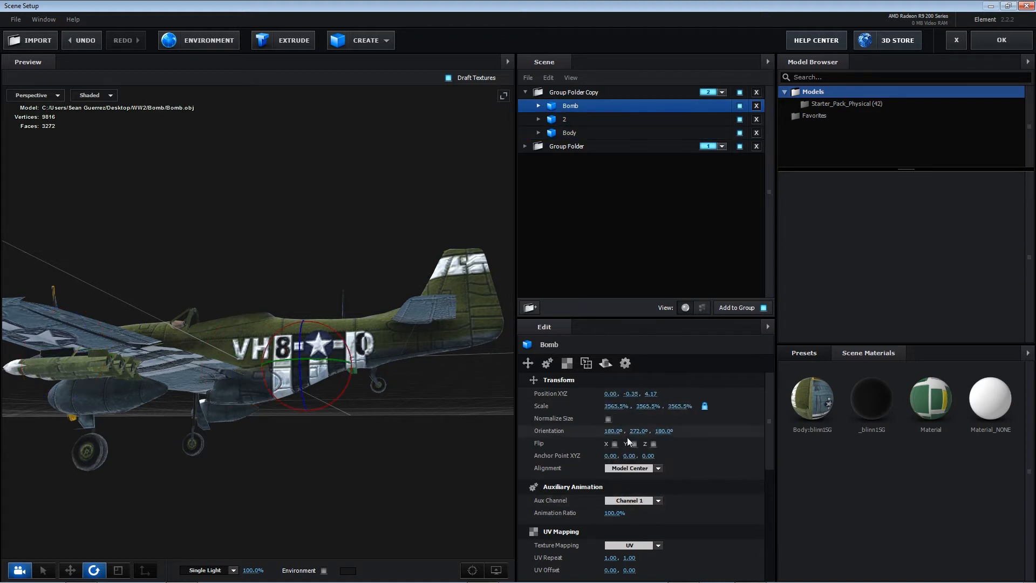
click(1007, 47)
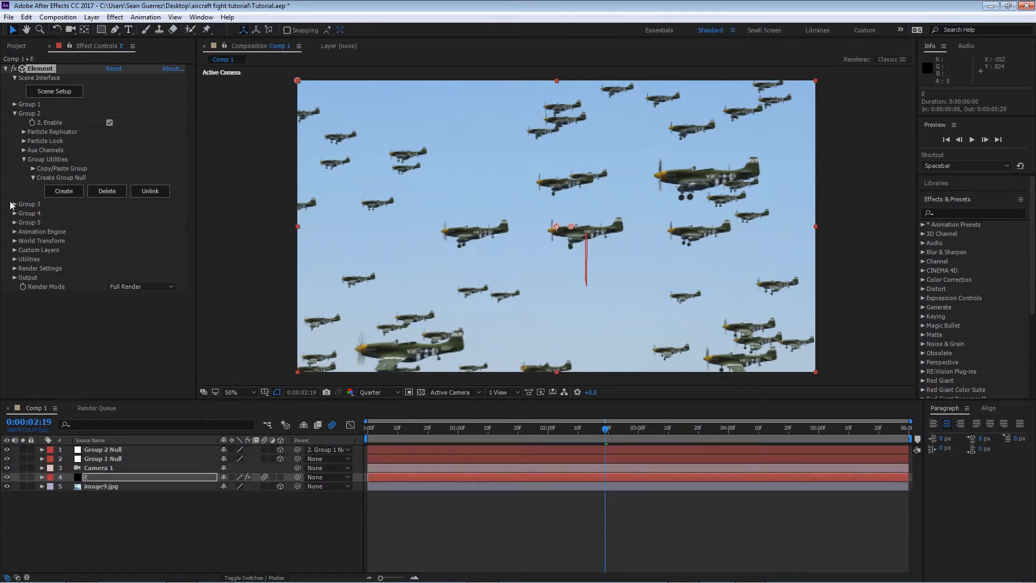
Step: At 0:00:00:00, start animating Position Y of Group 2's auxiliary Channel 1 at 0.00
click(24, 159)
click(24, 150)
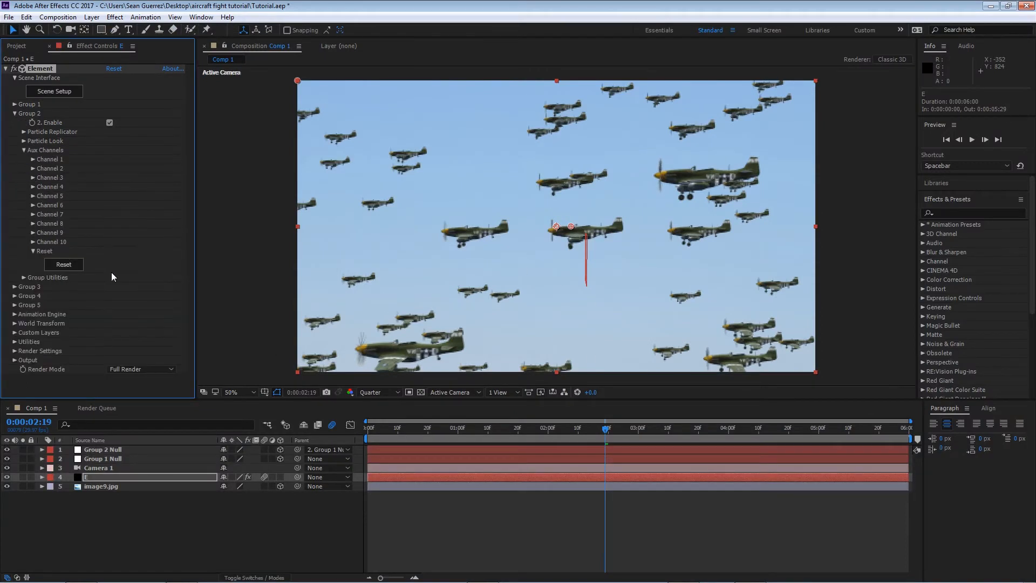
click(366, 429)
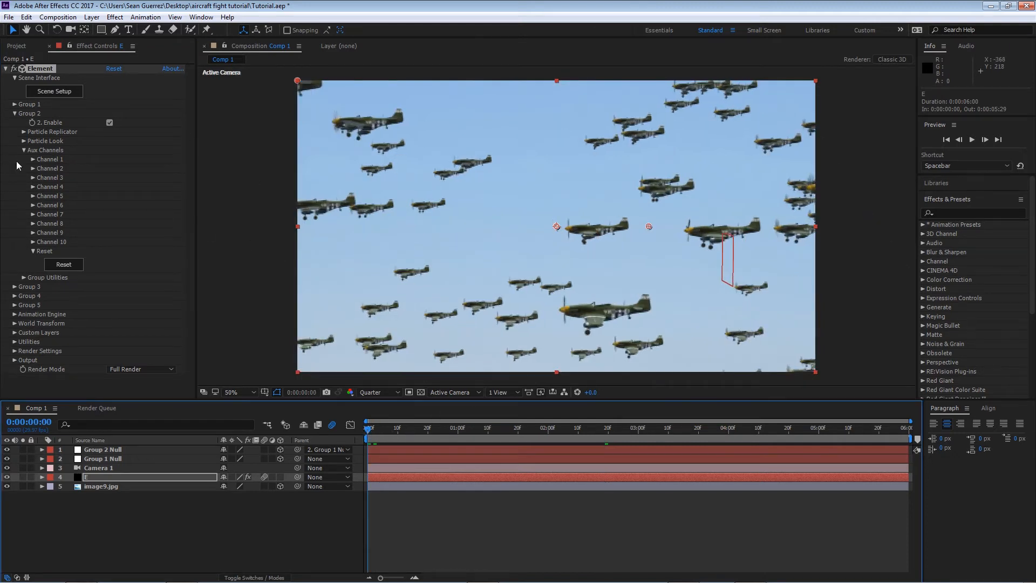
click(34, 159)
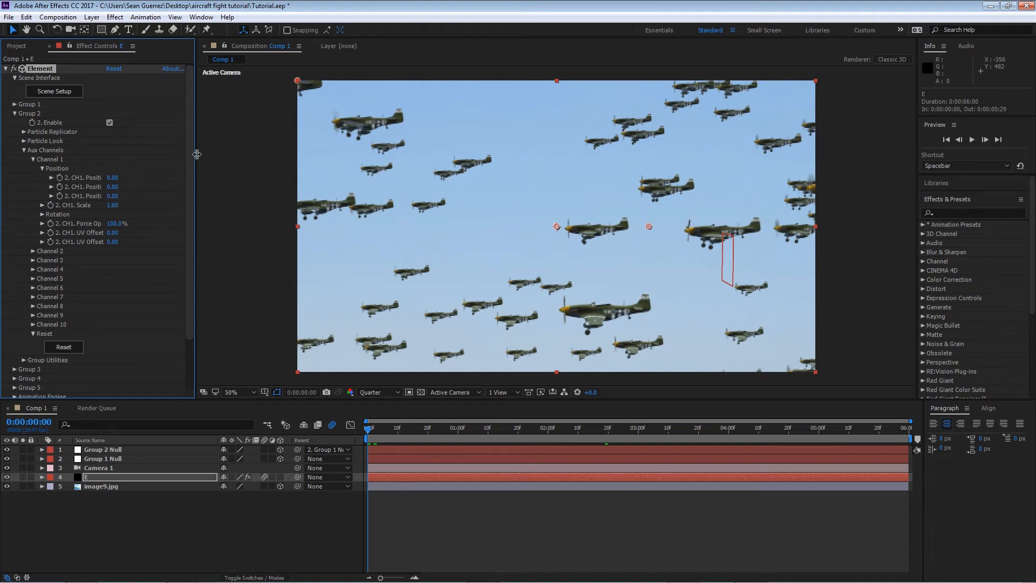
drag(196, 151, 264, 156)
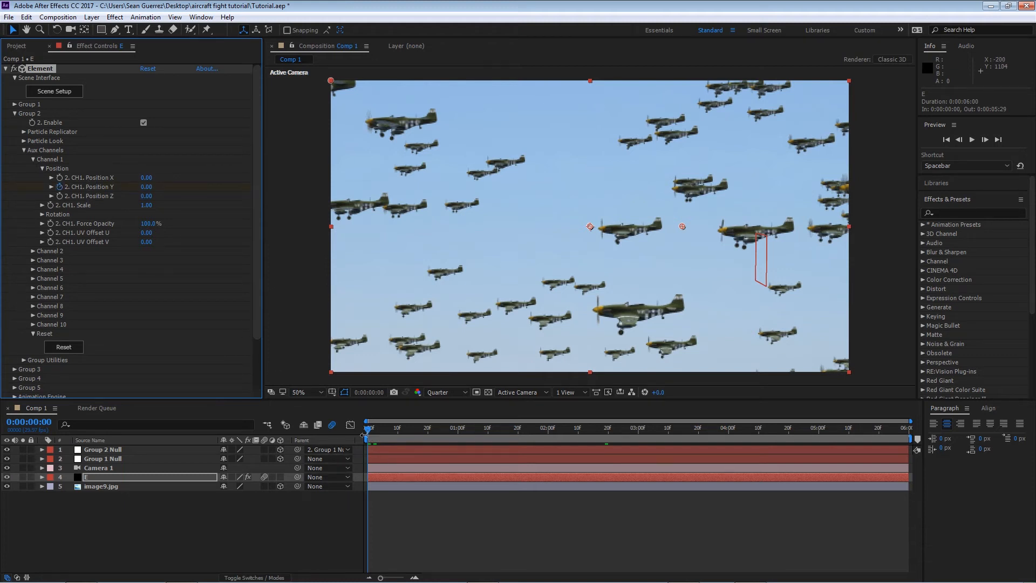
Step: At 0:00:05:29, set Group 2's auxiliary Channel 1 Position Y to 50
drag(373, 430, 957, 428)
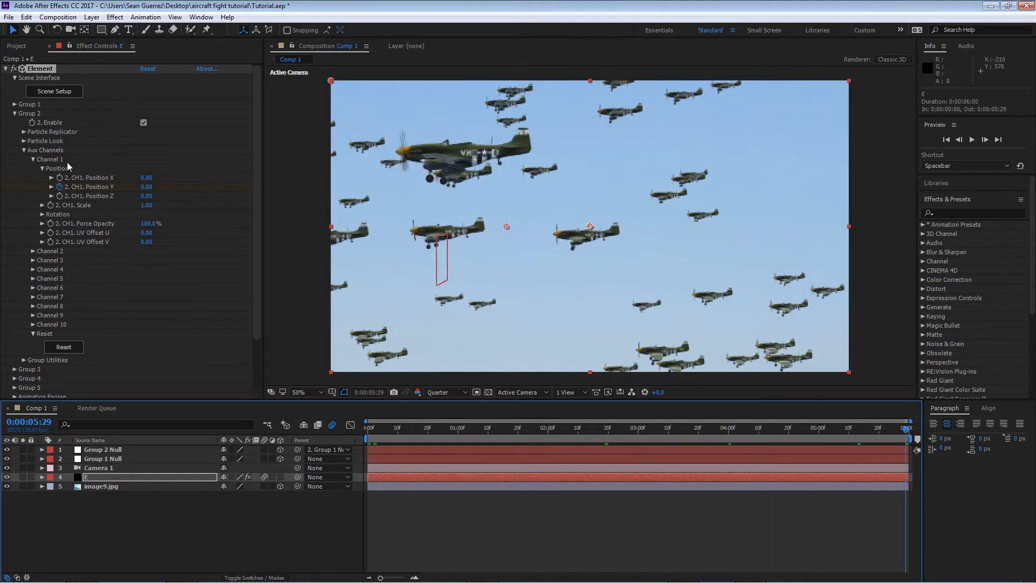
drag(148, 188, 109, 191)
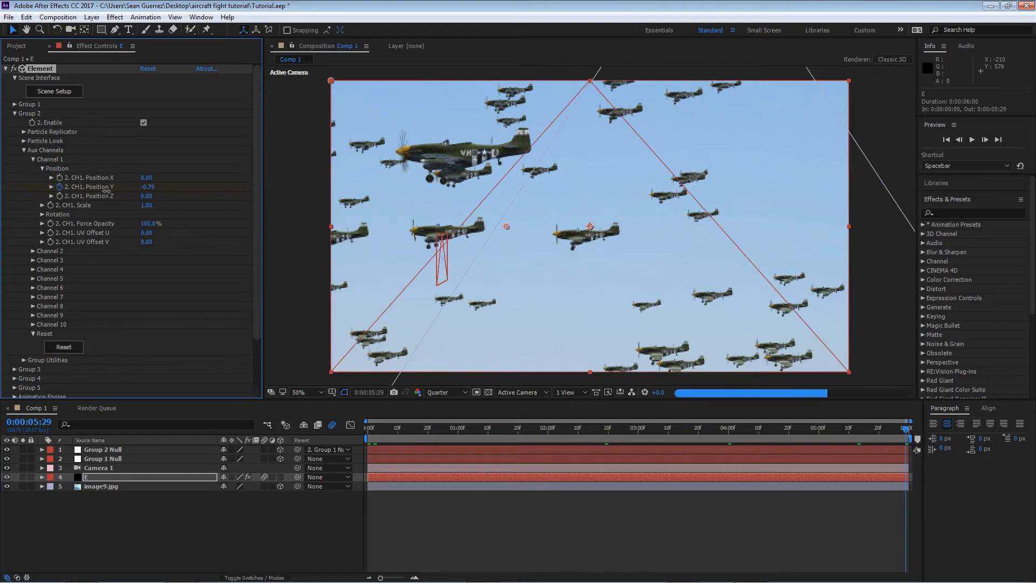
click(152, 188)
text(50)
key(Return)
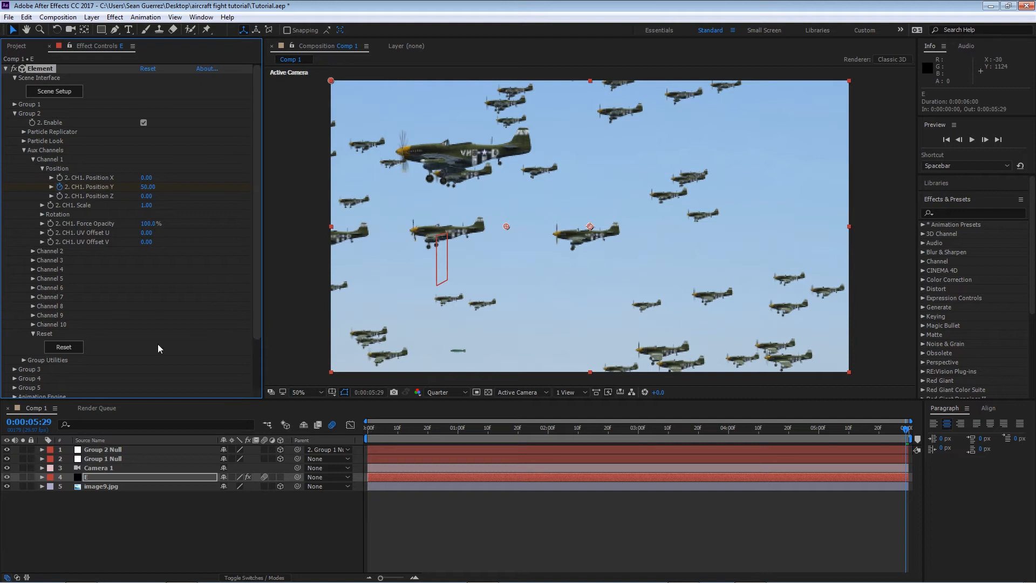
Step: Keyframe Group 2's Channel 1 Rotation Z from 0° at the first frame to about -67° at 0:00:05:29
click(39, 215)
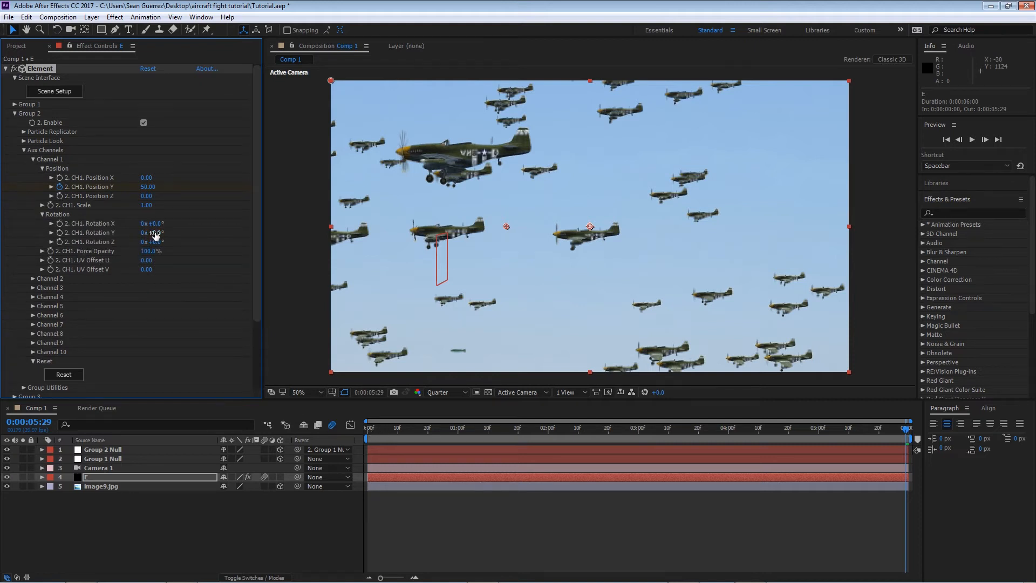
key(ctrl+z)
key(Home)
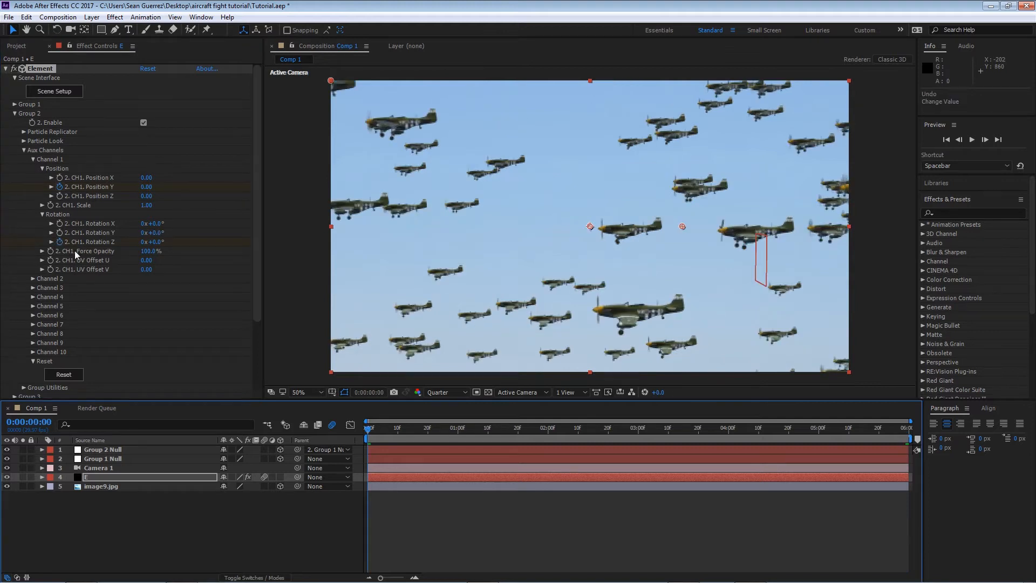
drag(809, 428, 936, 435)
drag(155, 243, 120, 241)
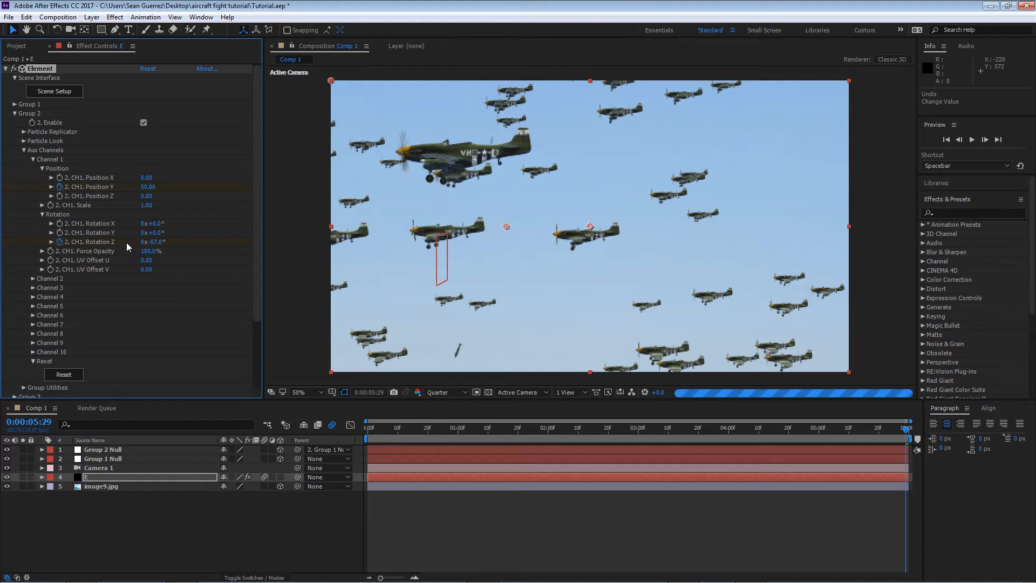
Step: Check the falling bomb at 0:00:01:18 and play the animation from the start
click(512, 430)
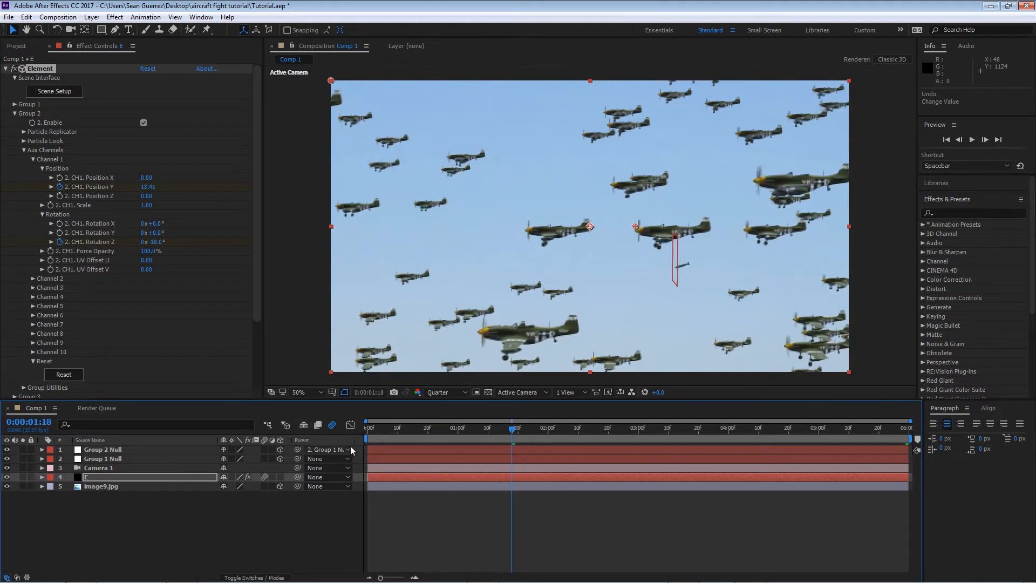
click(369, 431)
key(space)
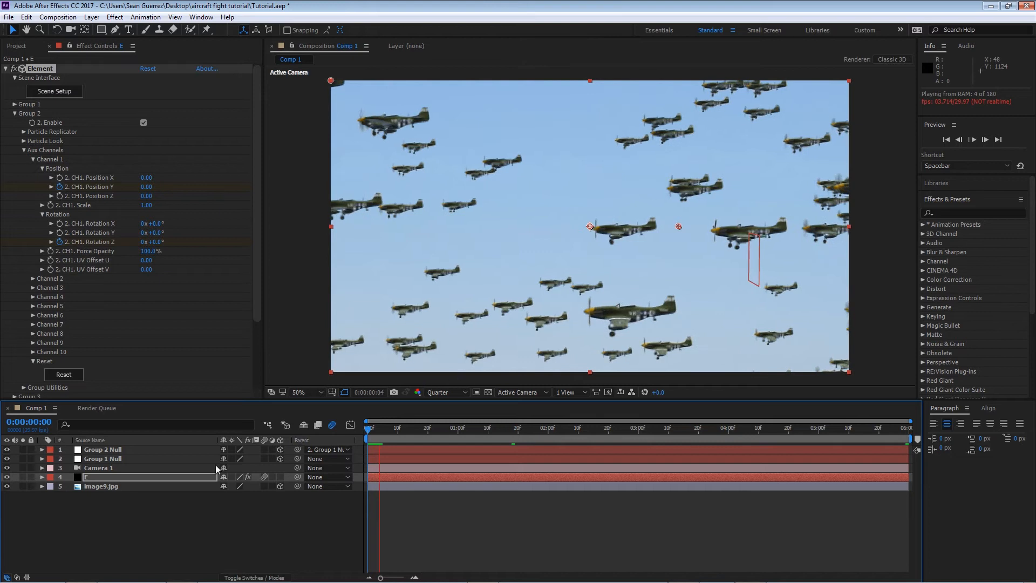
Step: Apply Easy Ease to the first Channel 1 Rotation Z keyframe on the Element layer and preview the animation from the start
key(u)
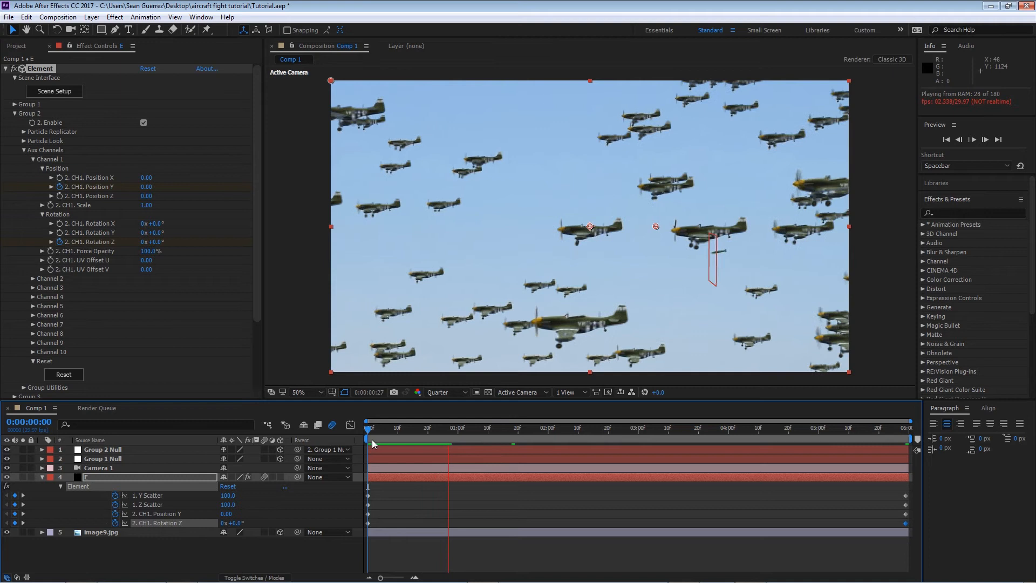
click(368, 513)
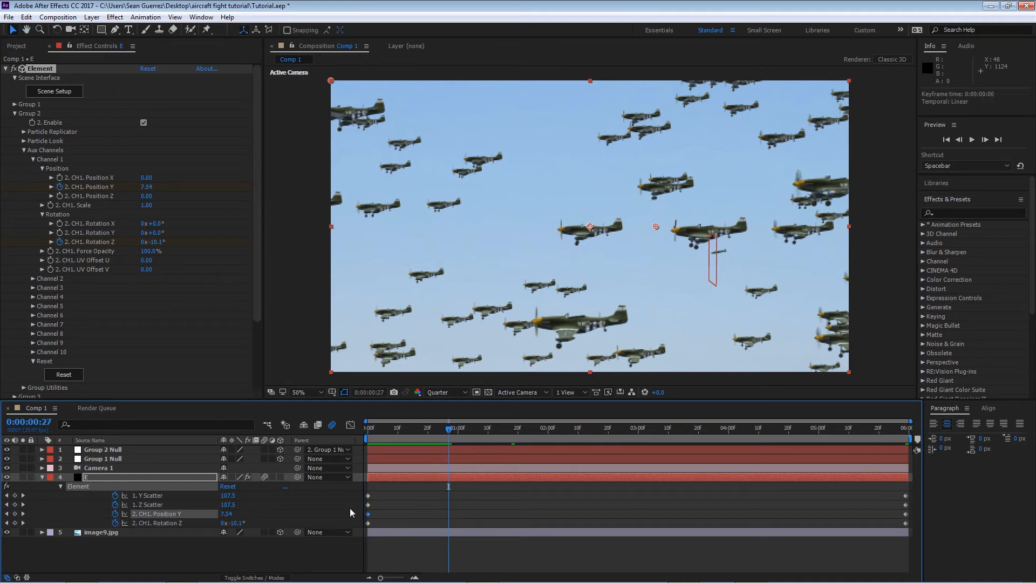
click(368, 523)
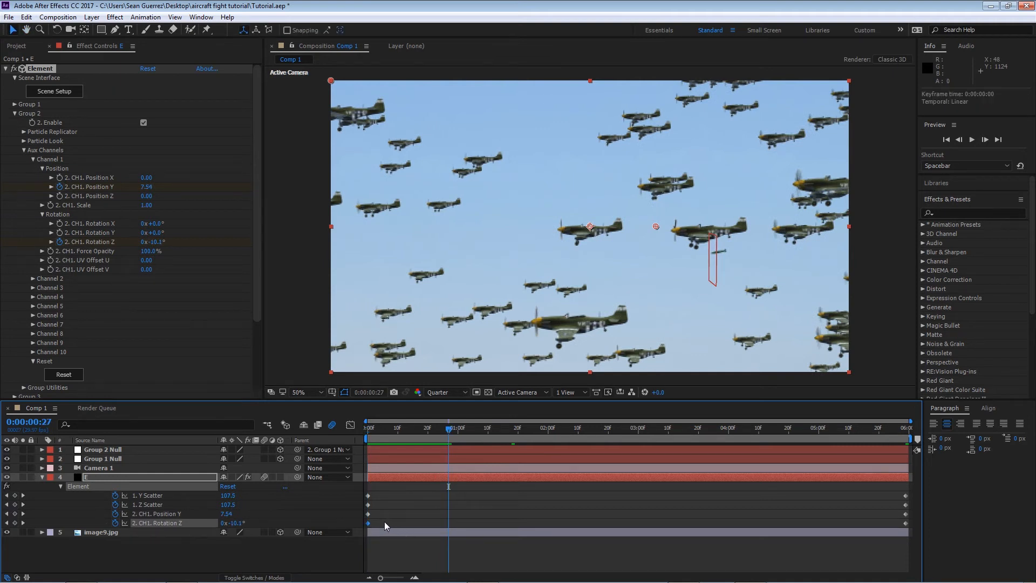
drag(380, 429, 350, 434)
key(space)
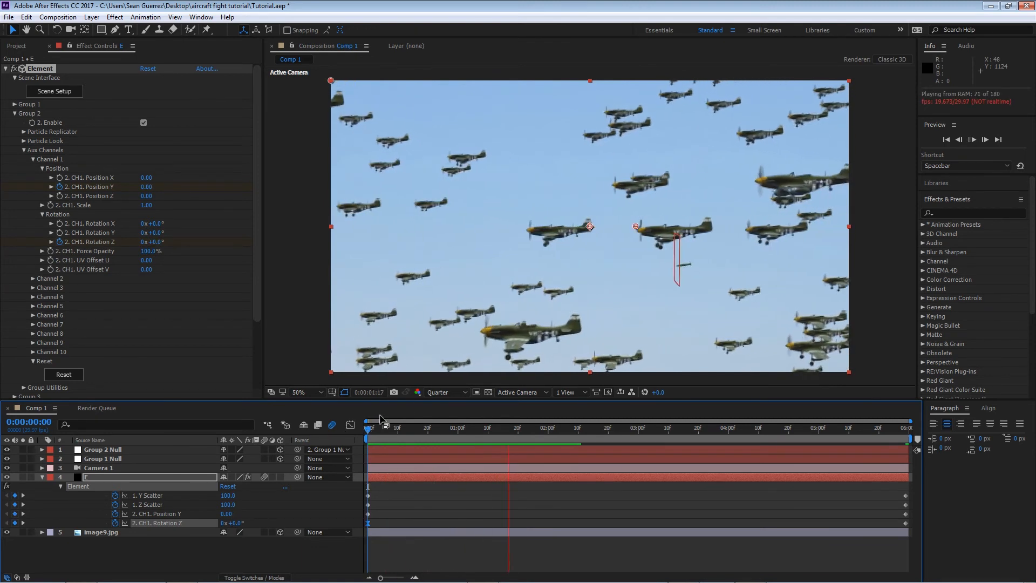
key(space)
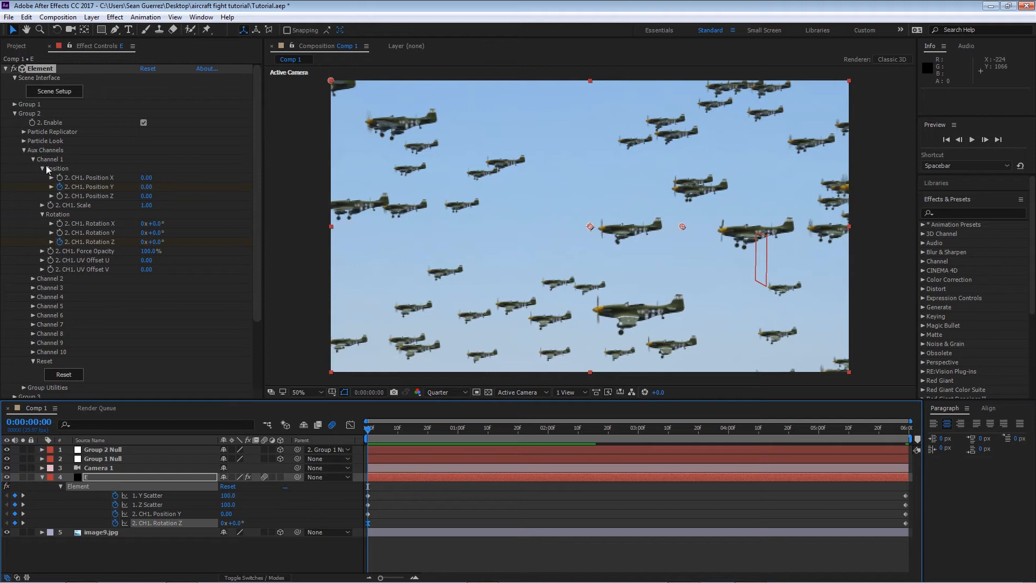
Step: Set the Particle Count of Group 2's Particle Replicator to 35
click(24, 151)
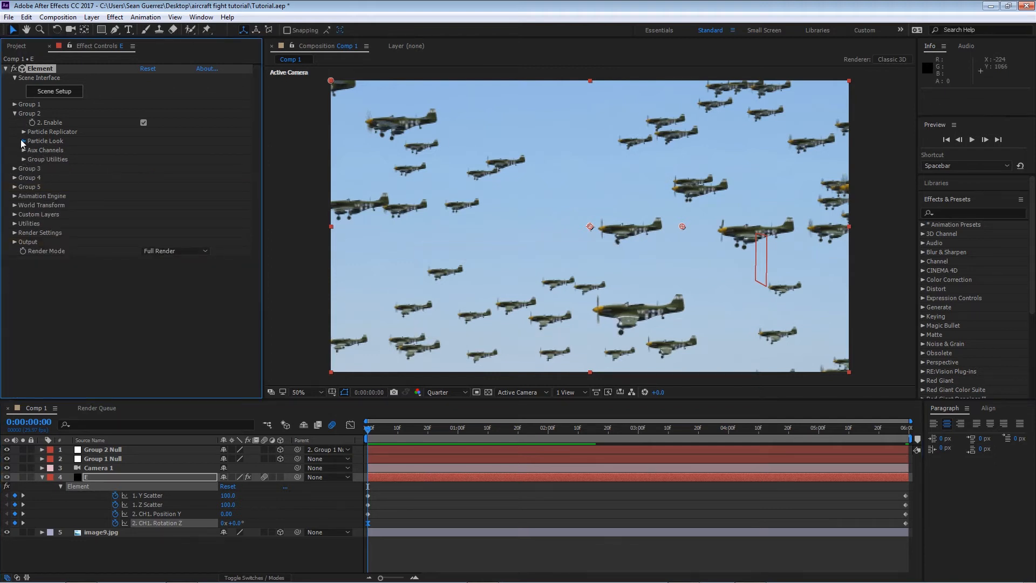
click(21, 140)
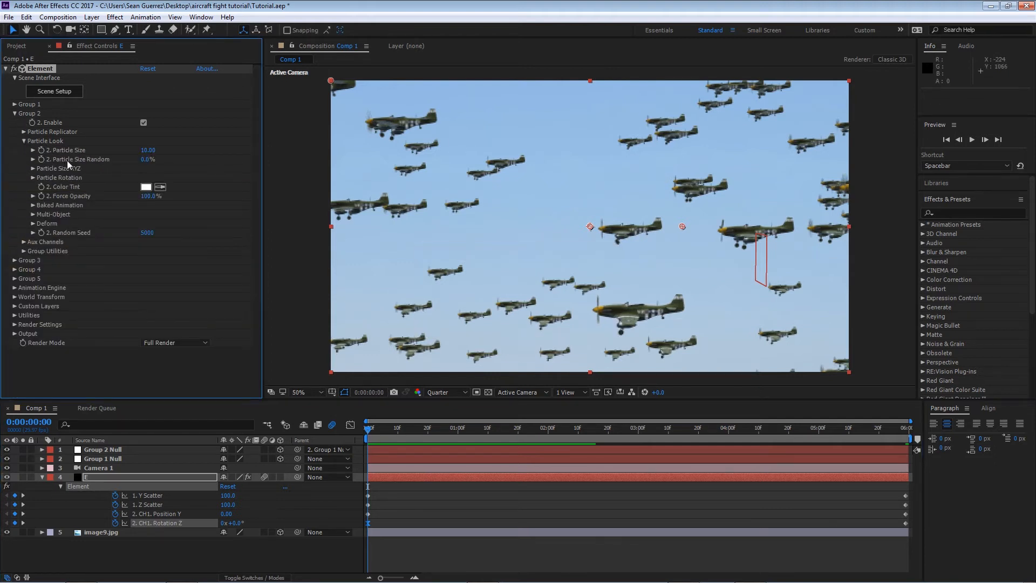
click(23, 140)
click(24, 132)
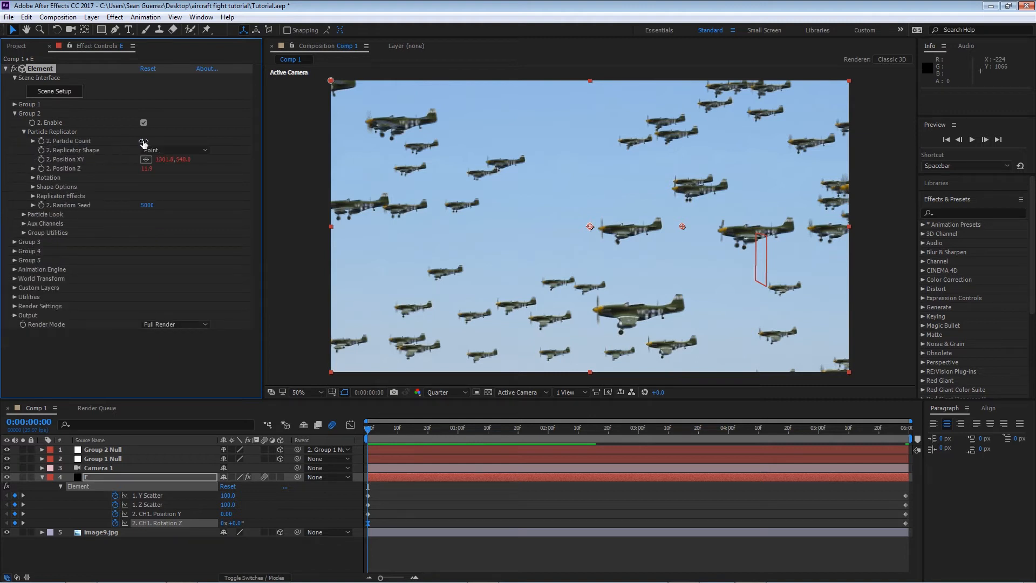
click(168, 144)
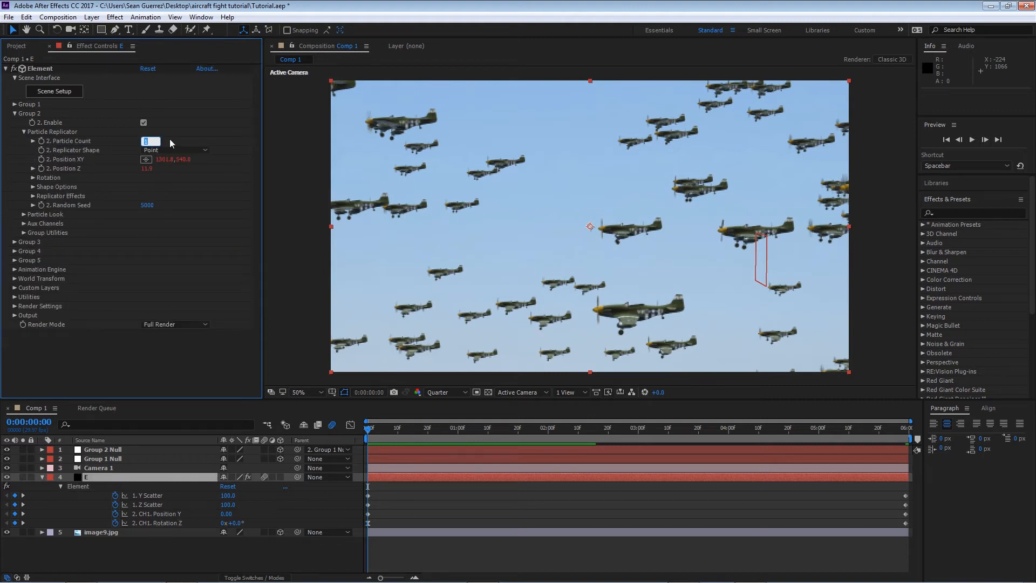
text(35)
key(Return)
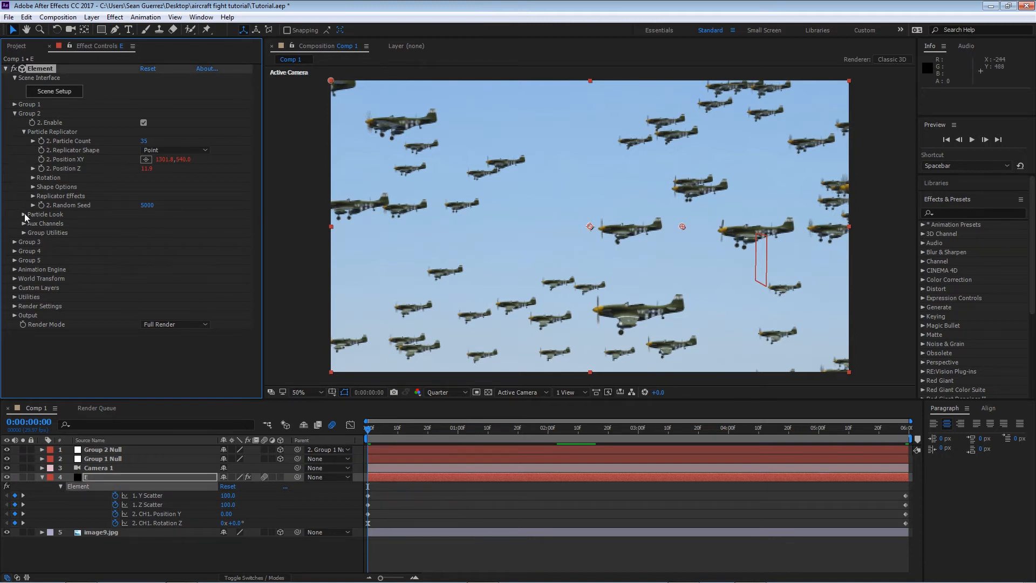
Step: Set Group 2's replicator Scatter to 100 and preview the animation
click(33, 196)
click(42, 205)
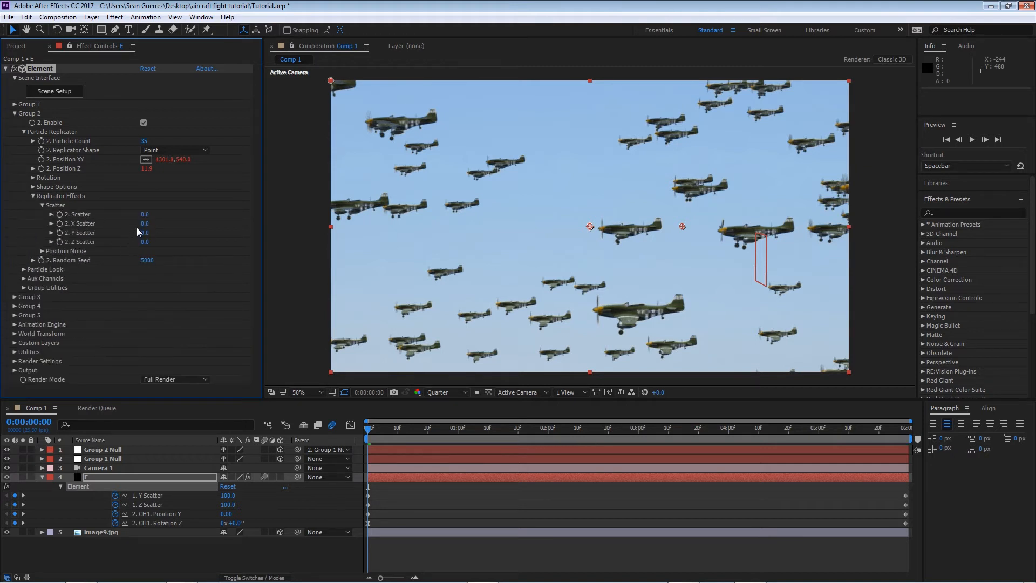
drag(144, 214, 1035, 212)
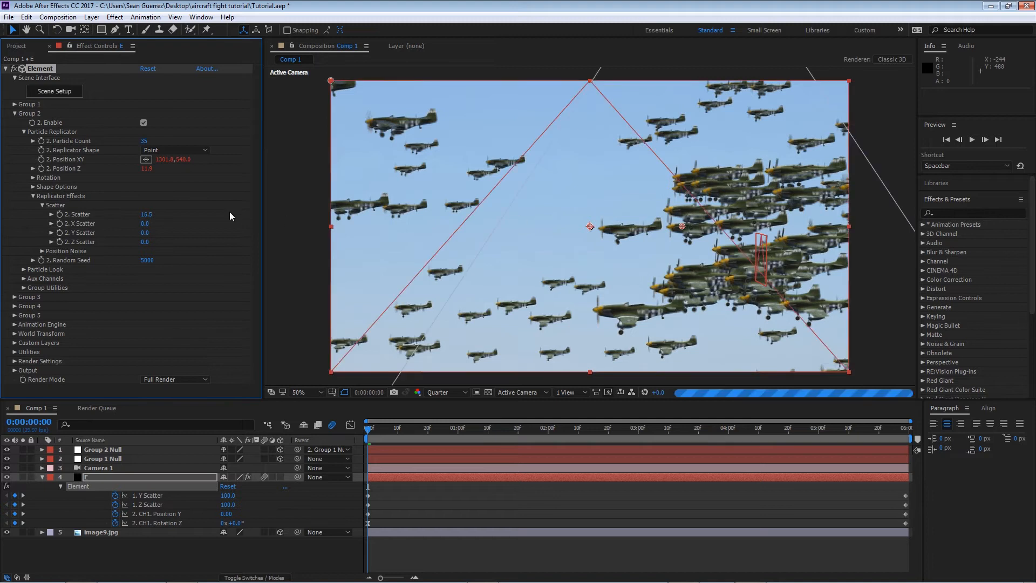
click(145, 215)
text(100)
key(Return)
key(space)
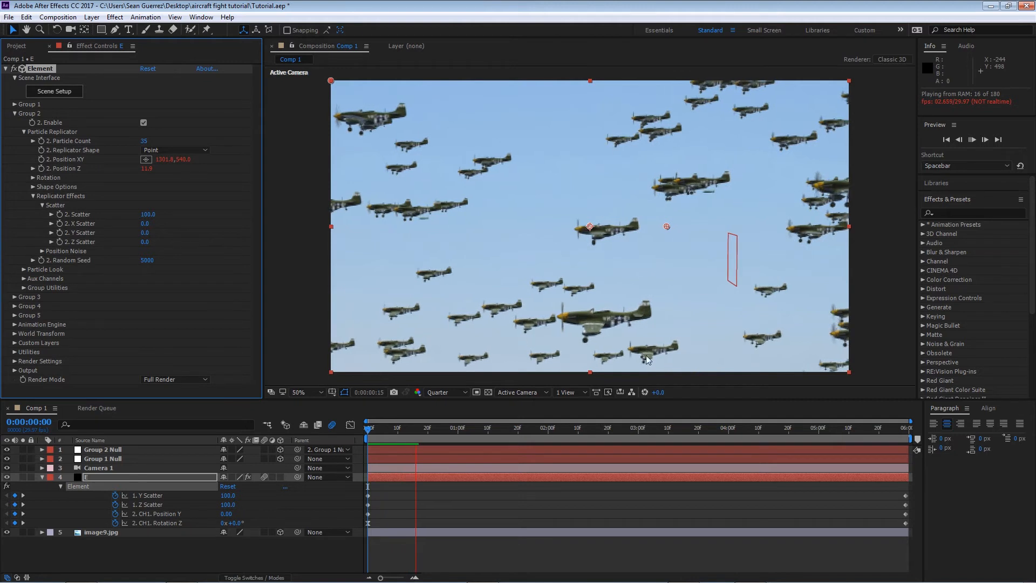
Step: At 0:00:02:21, try moving Group 2's bombs farther back by changing the replicator's Position Z to about 3510, then 3700
click(611, 429)
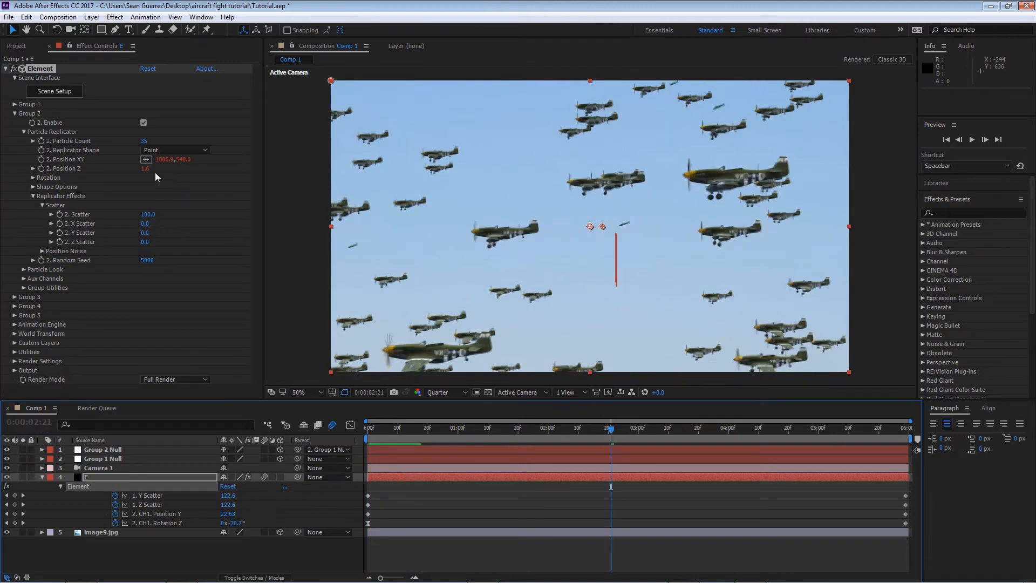
drag(146, 169, 340, 174)
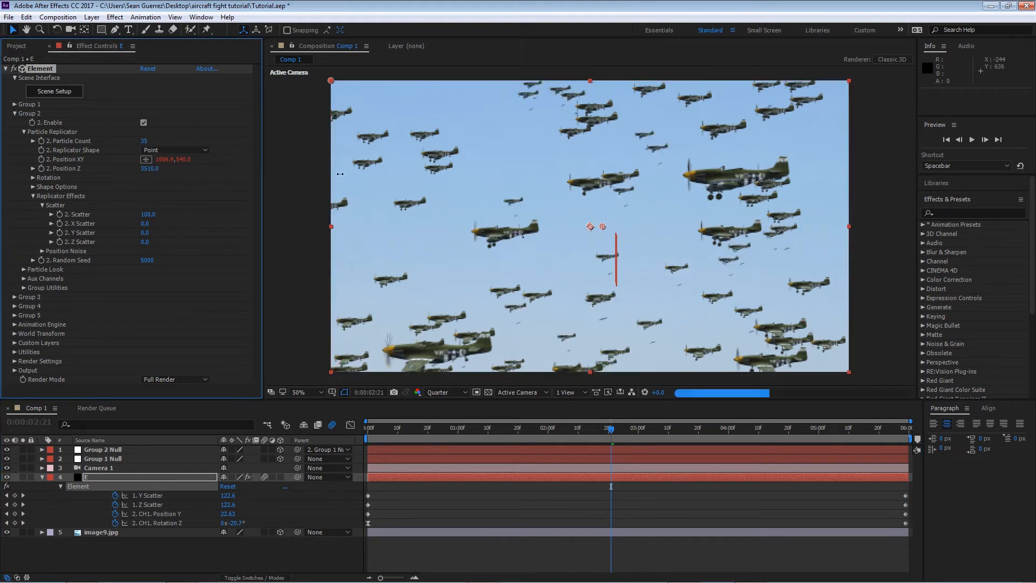
drag(342, 174, 499, 171)
key(ctrl+z)
drag(146, 168, 154, 168)
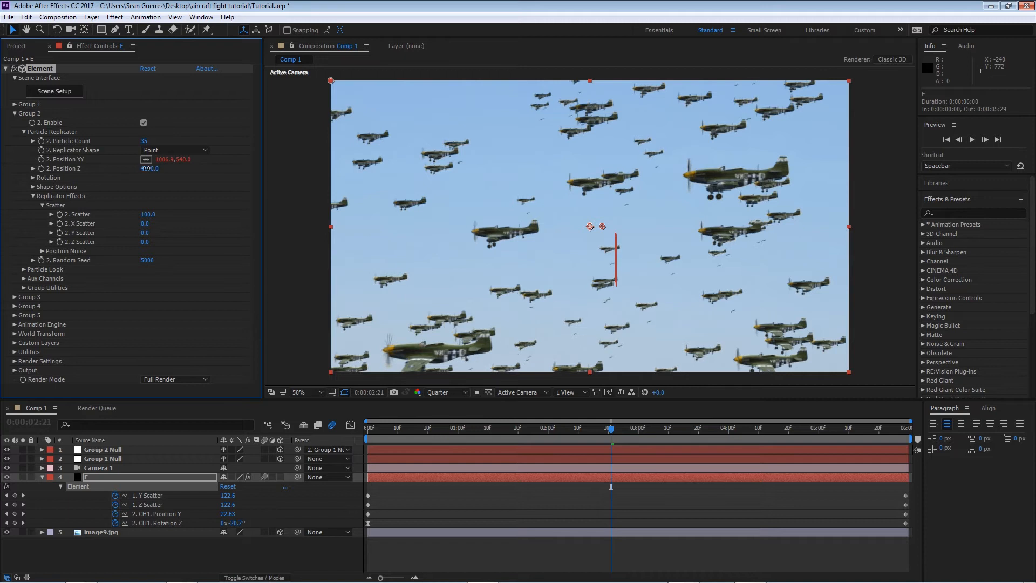
drag(146, 168, 130, 165)
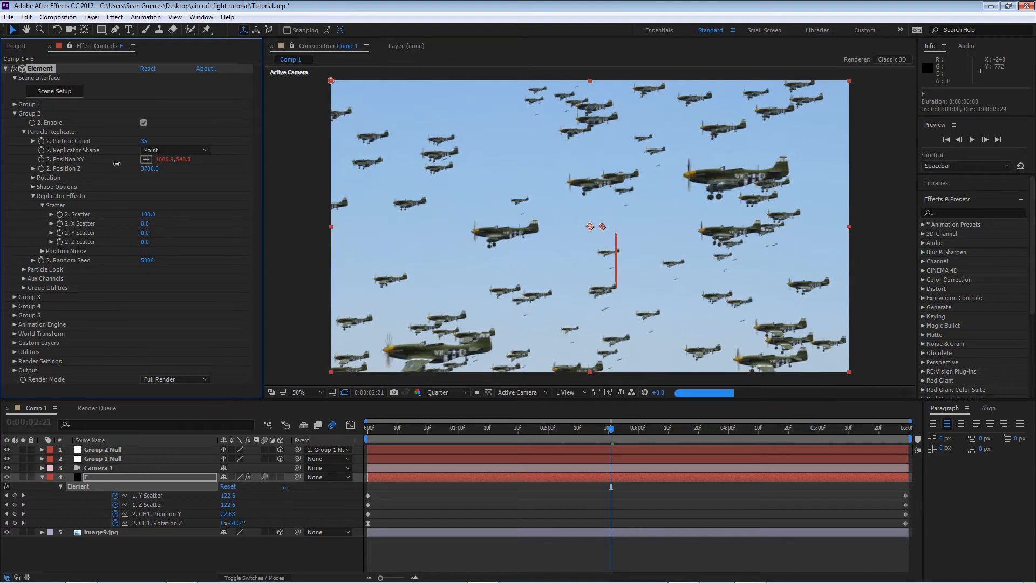
click(150, 168)
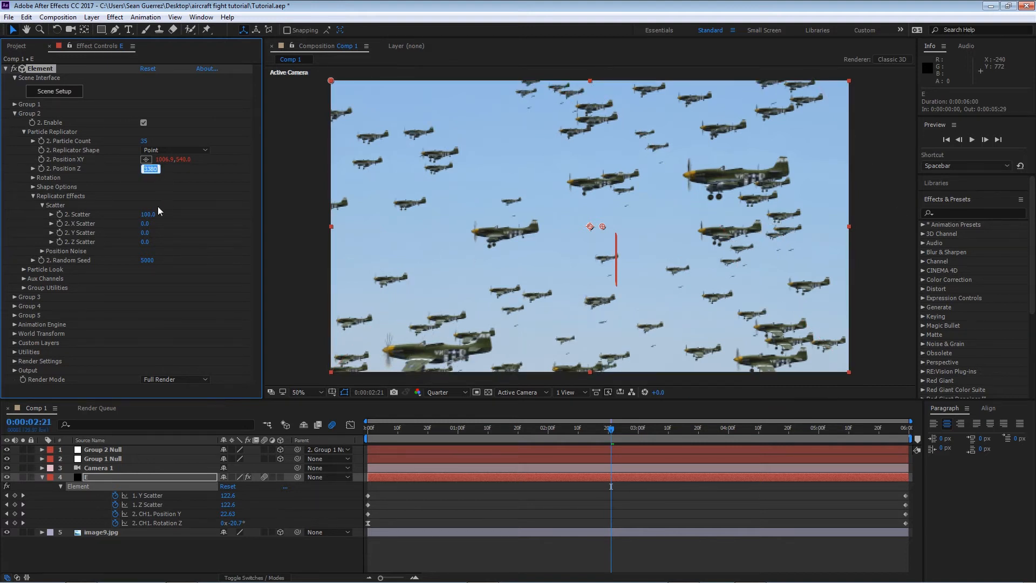
text(201.6)
key(Return)
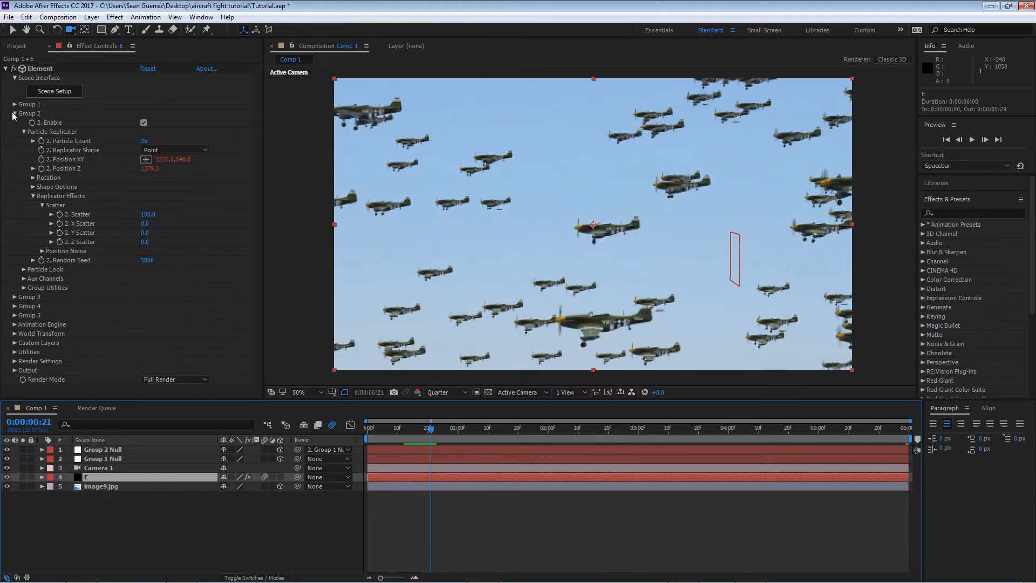
Step: Collapse Group 2's settings and preview the animation to check the falling bombs
click(15, 114)
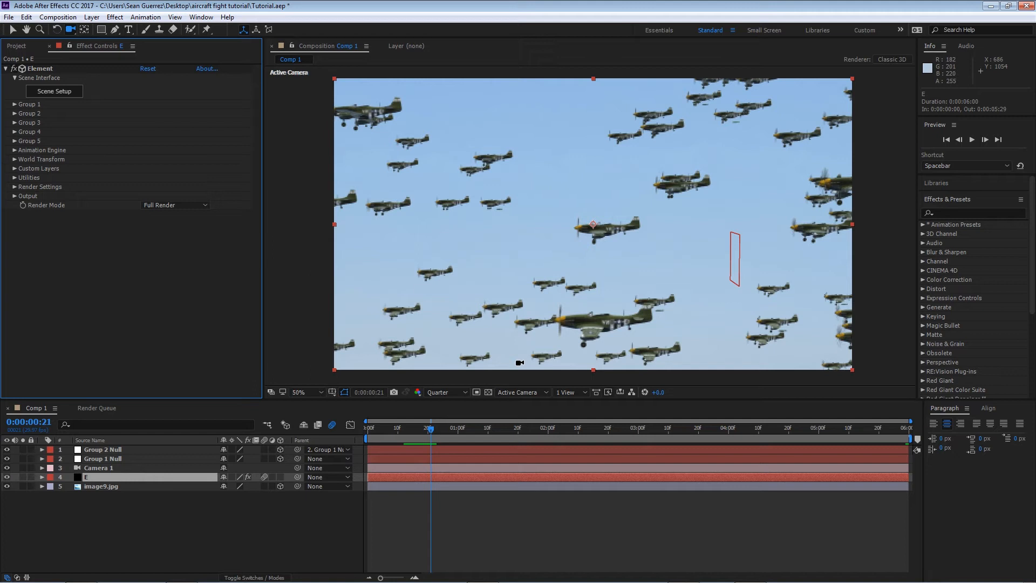
key(space)
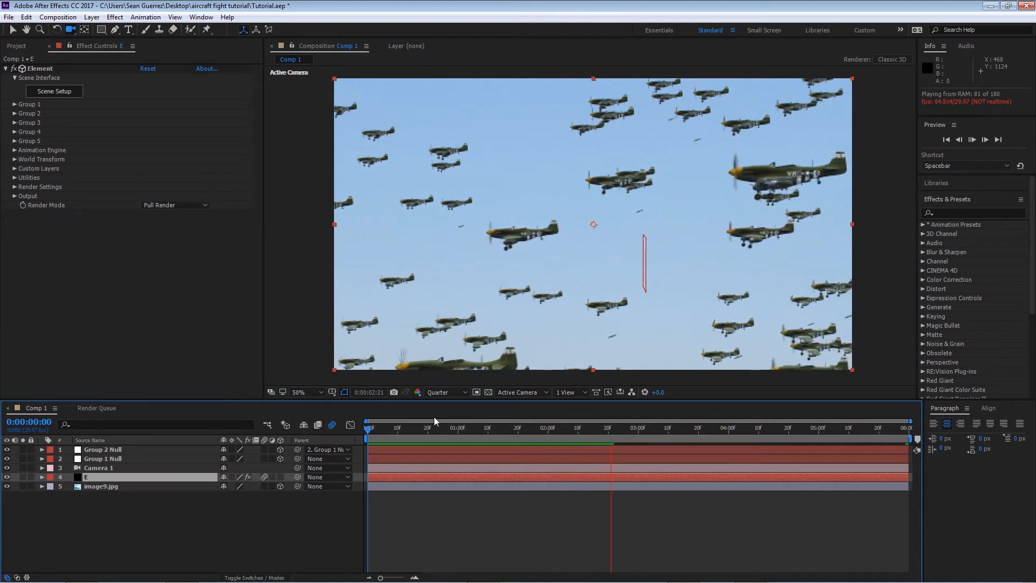
click(453, 426)
key(space)
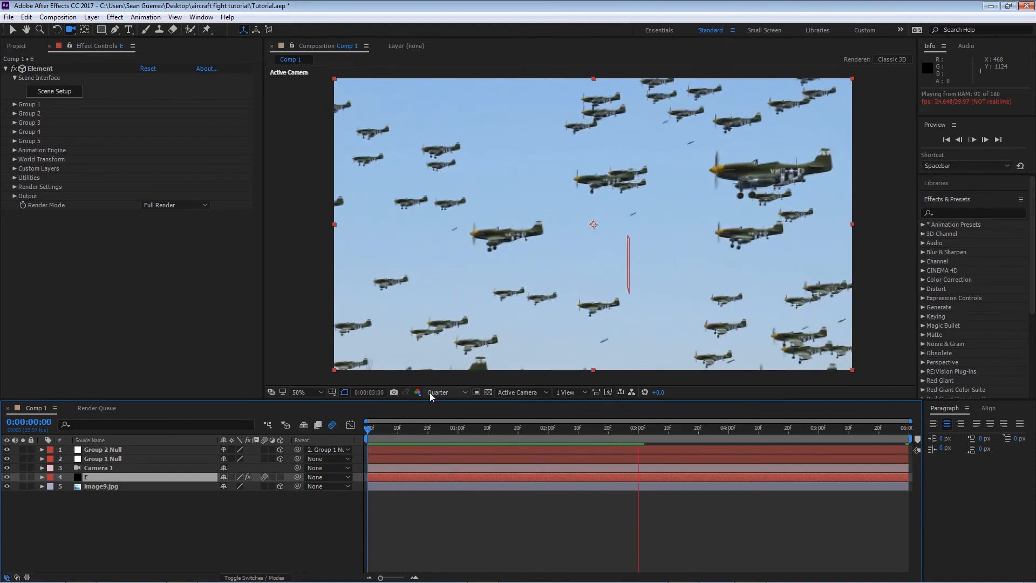
key(space)
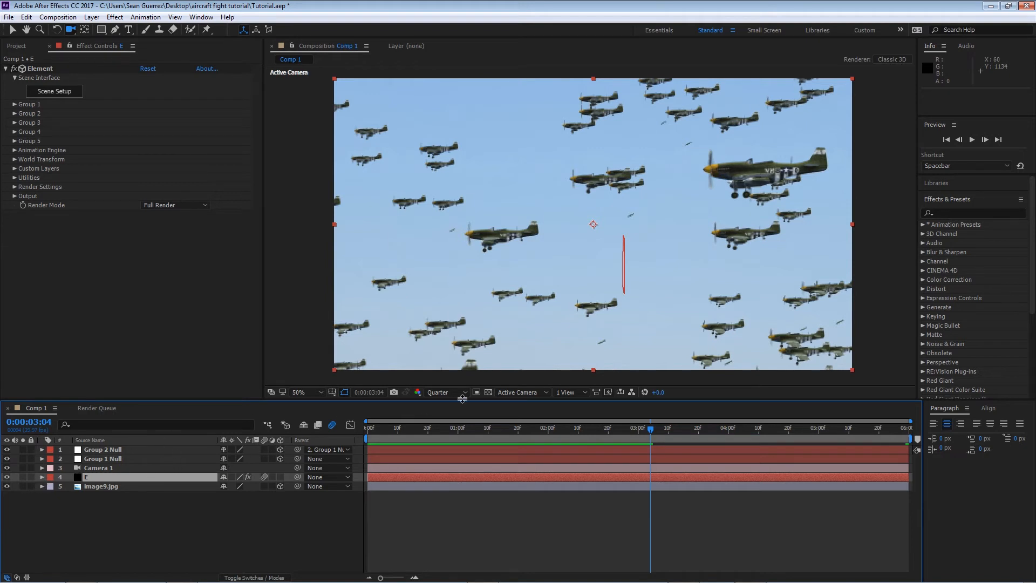
Step: Turn on Camera 1's Depth of Field at 0:00:00:00 and set the preview resolution to Full
click(373, 429)
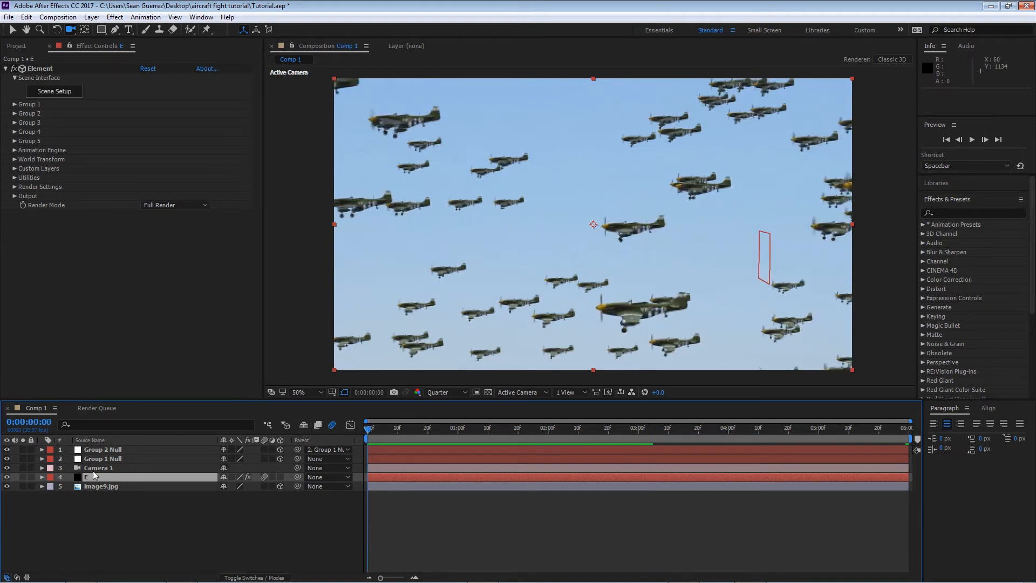
click(43, 469)
click(99, 469)
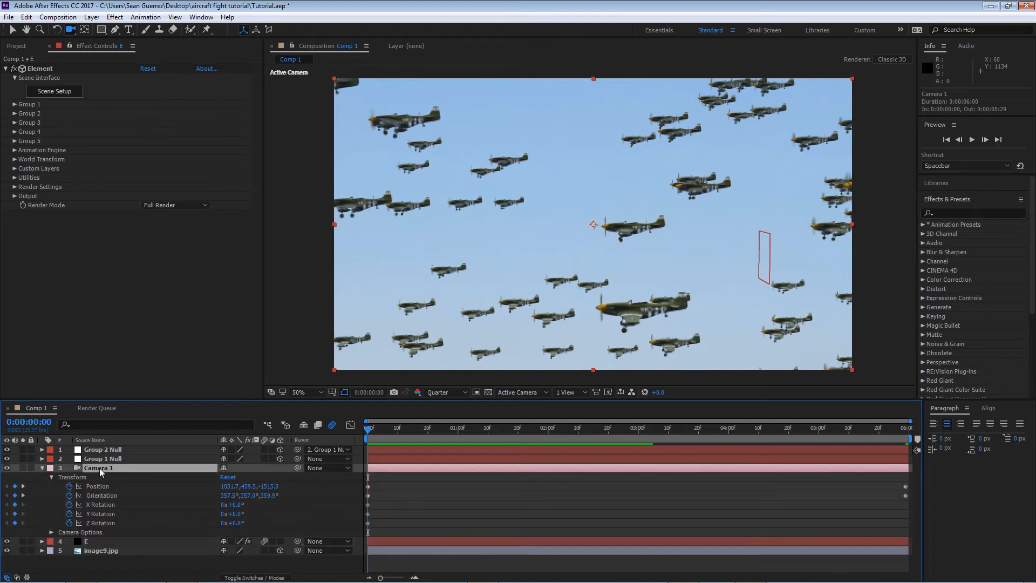
click(51, 477)
click(51, 486)
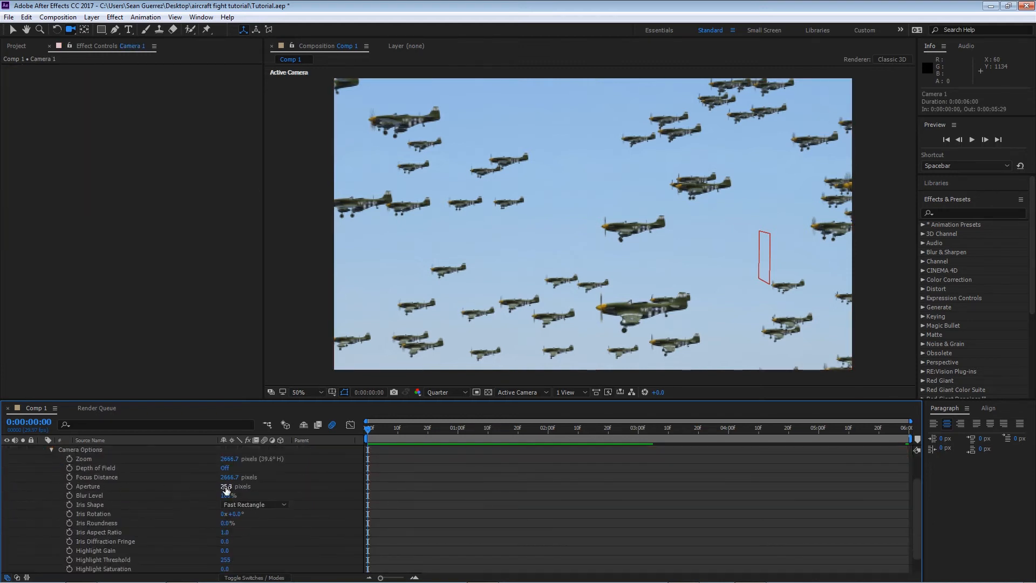
click(225, 468)
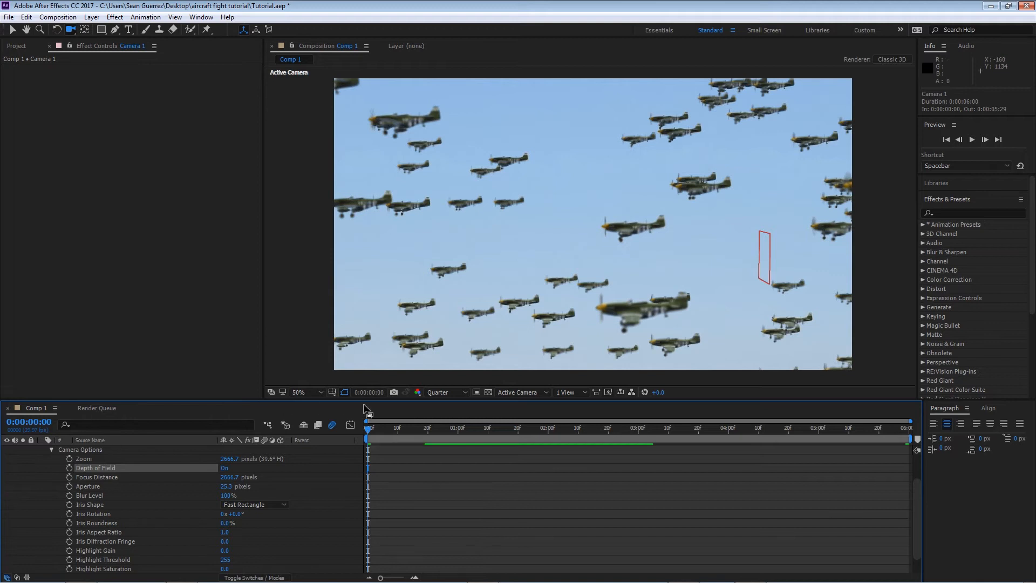
click(458, 393)
click(474, 424)
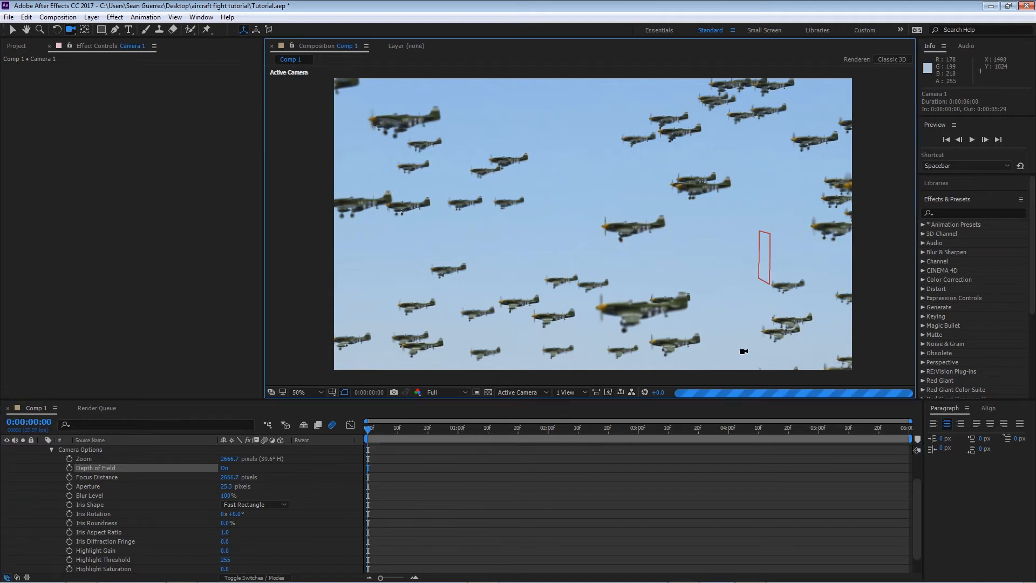
click(13, 30)
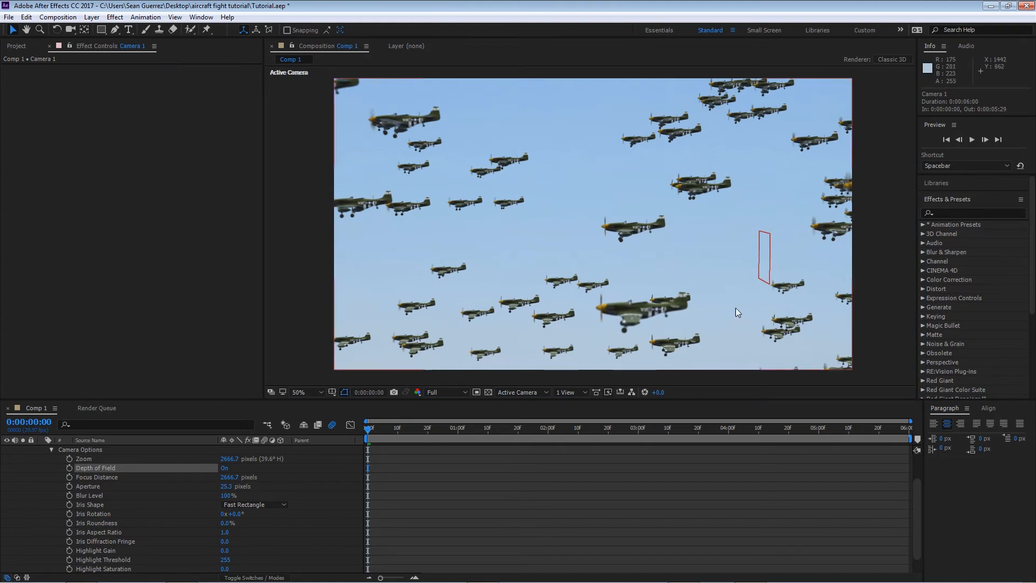
Step: Raise Camera 1's Blur Level to 258%
click(224, 486)
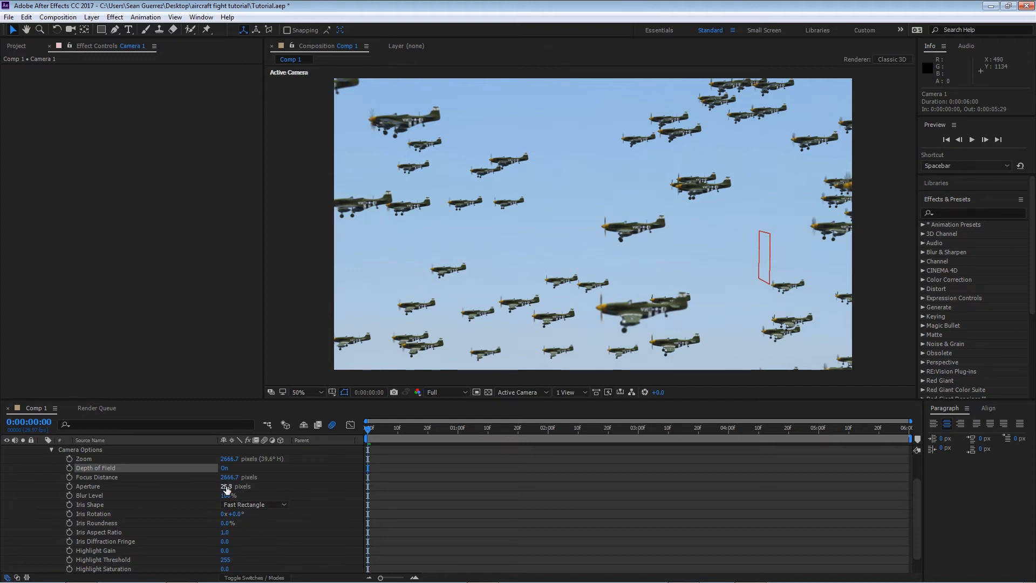
key(Return)
drag(224, 496, 327, 499)
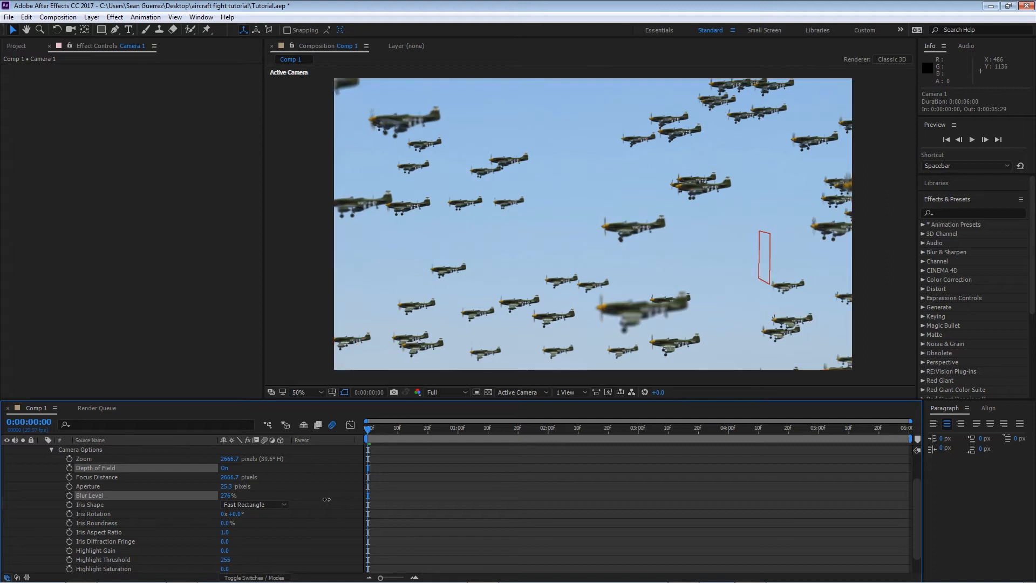
drag(327, 500, 342, 488)
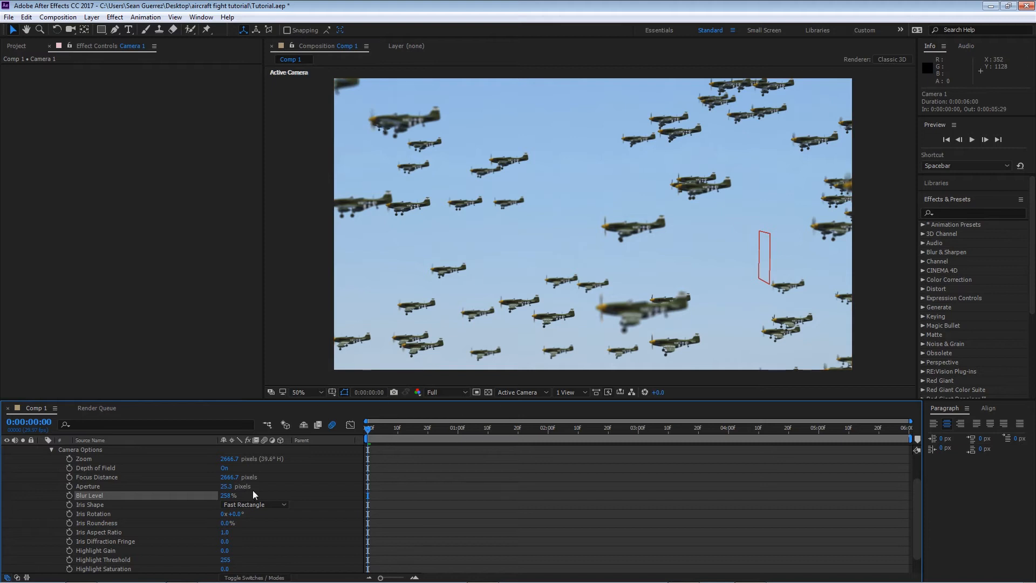
Step: Keyframe Camera 1's Focus Distance at 0:00:00:00, leaving Zoom and Depth of Field without keyframes
click(70, 467)
click(69, 458)
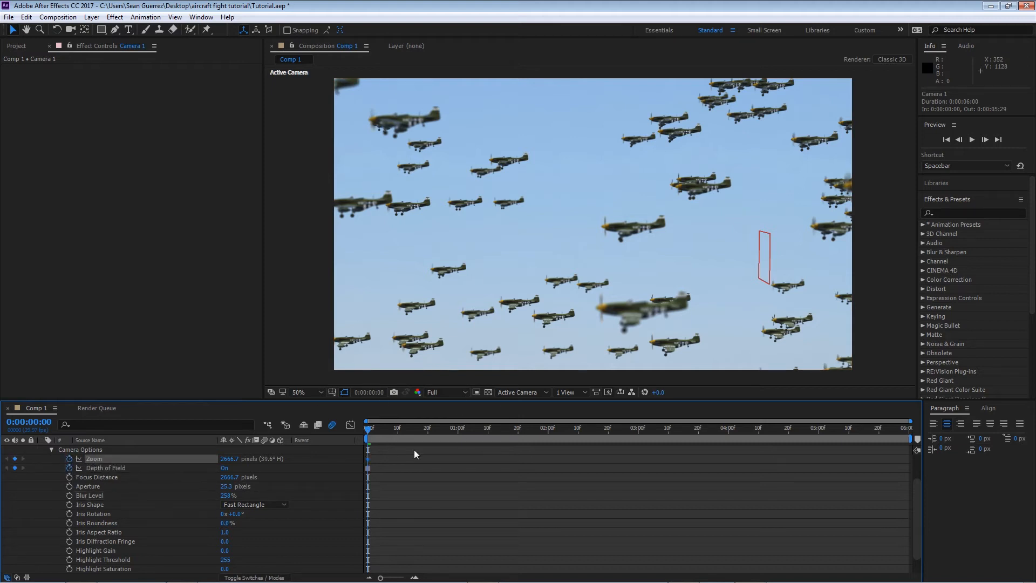
click(70, 477)
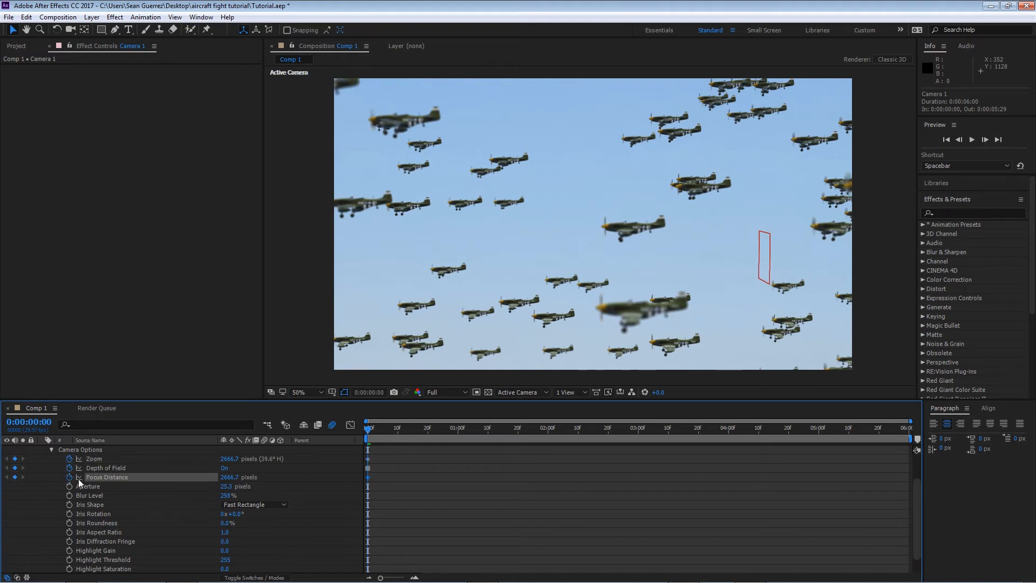
click(69, 459)
click(69, 468)
click(224, 468)
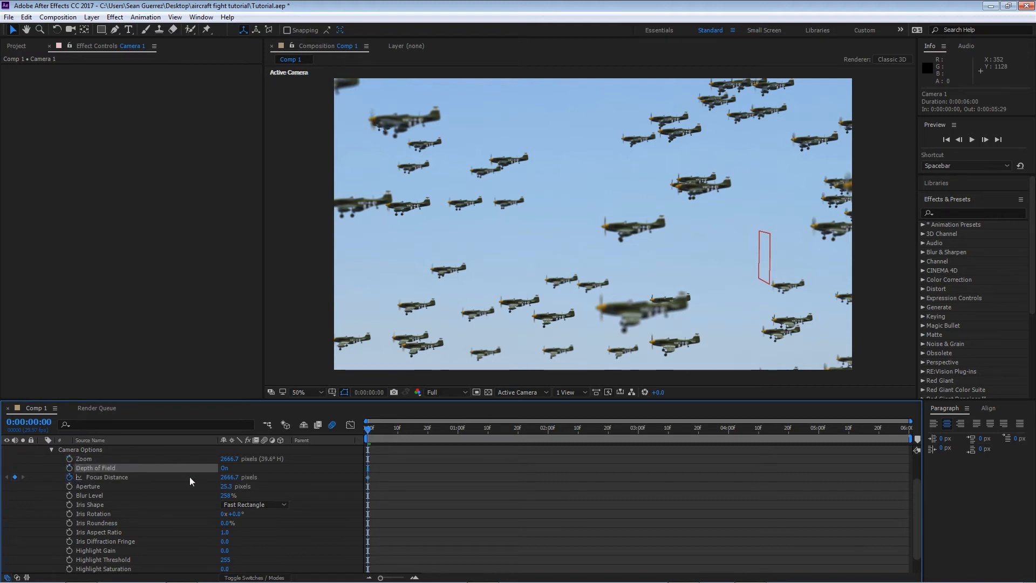
Step: At 0:00:05:29, set Camera 1's Focus Distance to 1000 pixels and its Blur Level to 100%
click(907, 432)
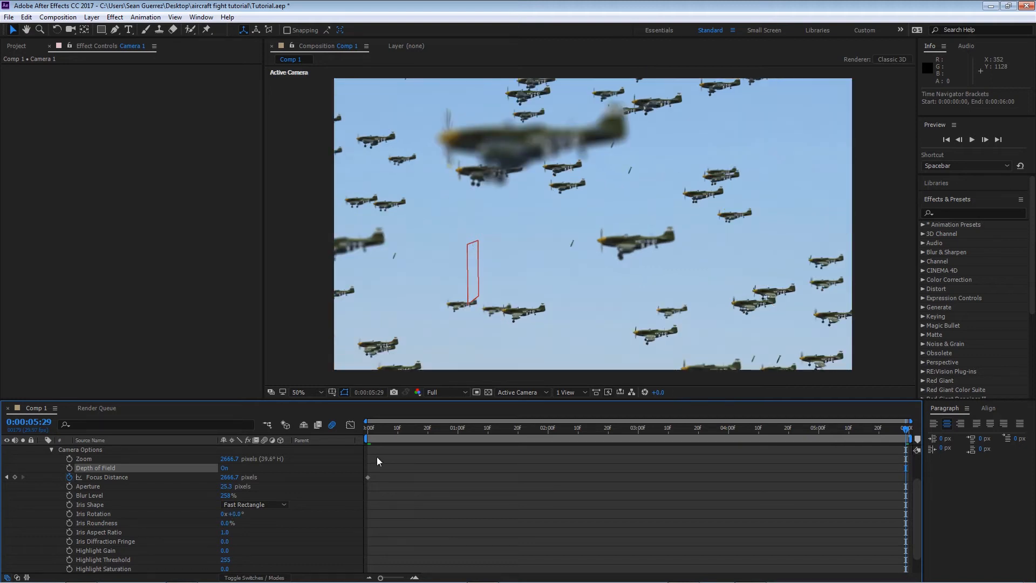
drag(226, 479, 140, 480)
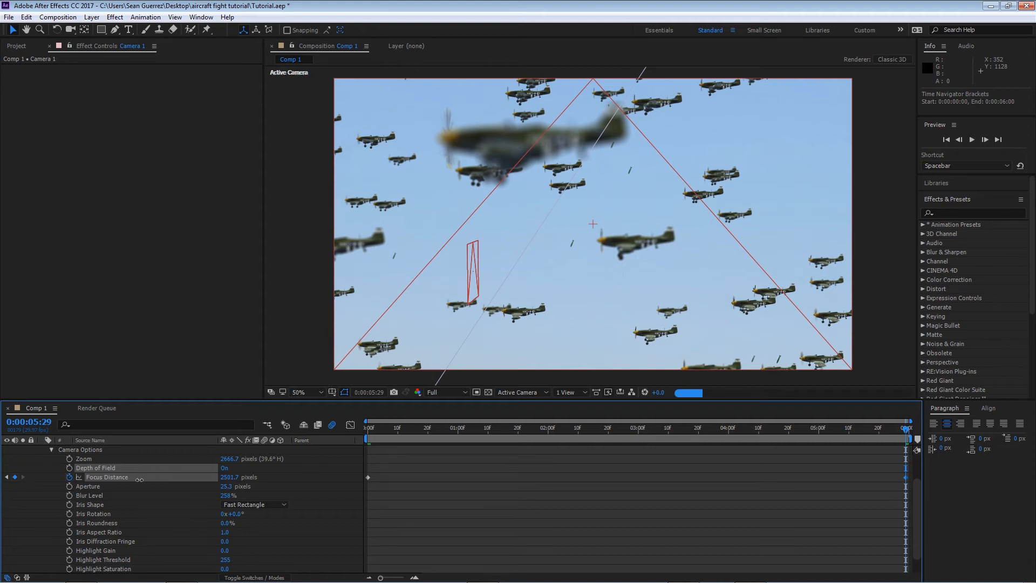
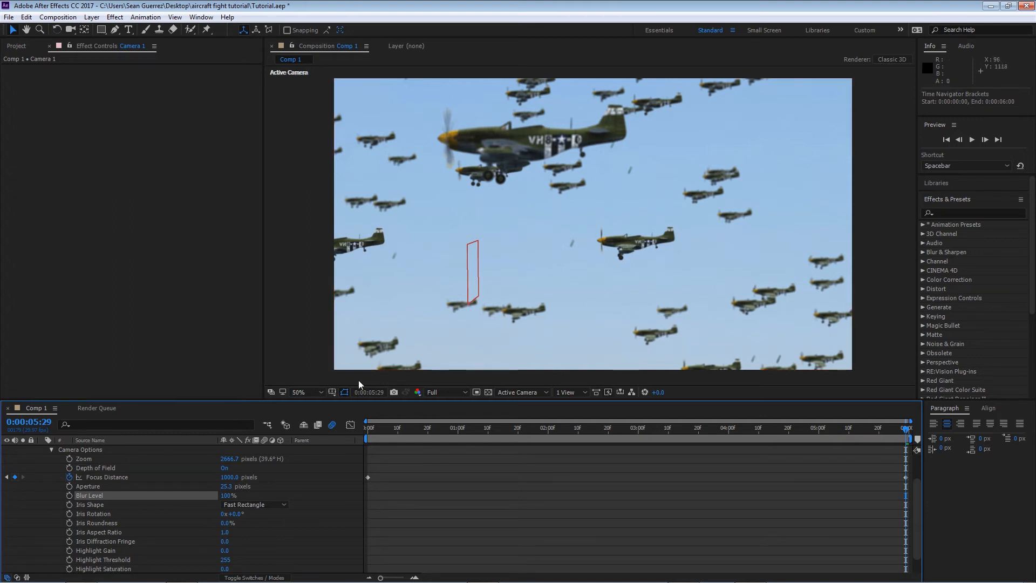
click(370, 429)
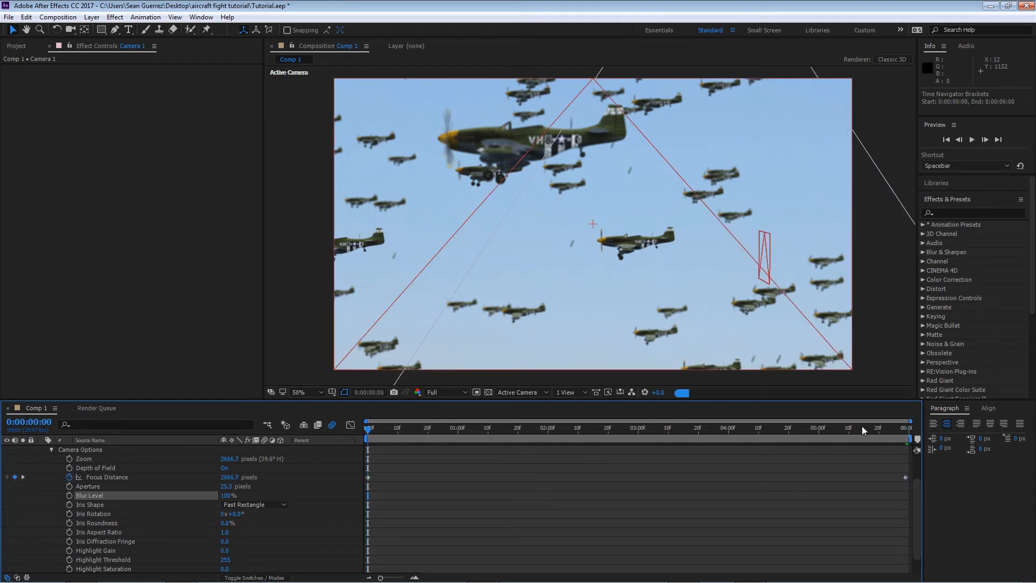
drag(883, 427, 937, 430)
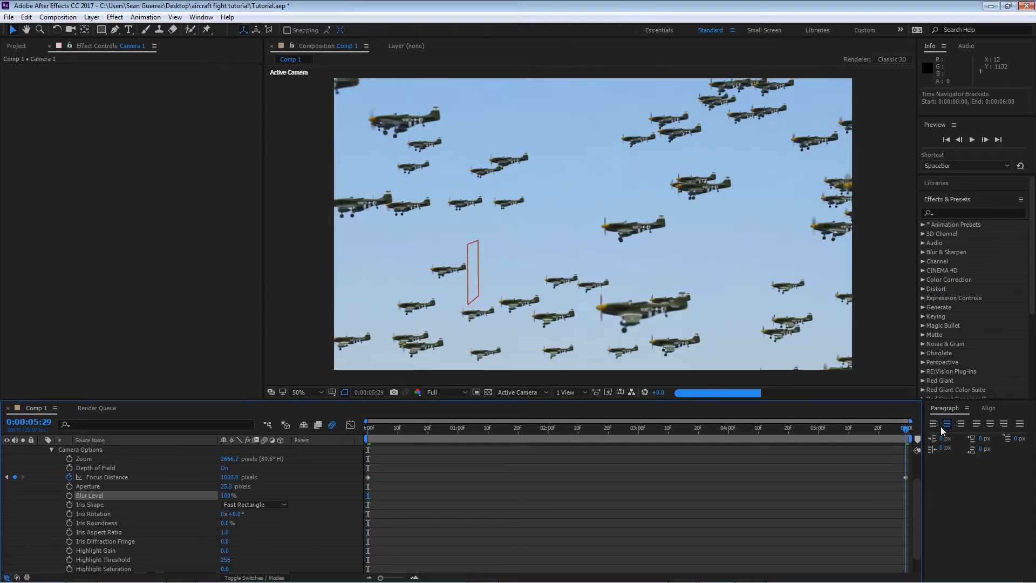
Step: Try an Aperture of 116.3 pixels on Camera 1 at the last frame and undo it
drag(227, 486, 274, 486)
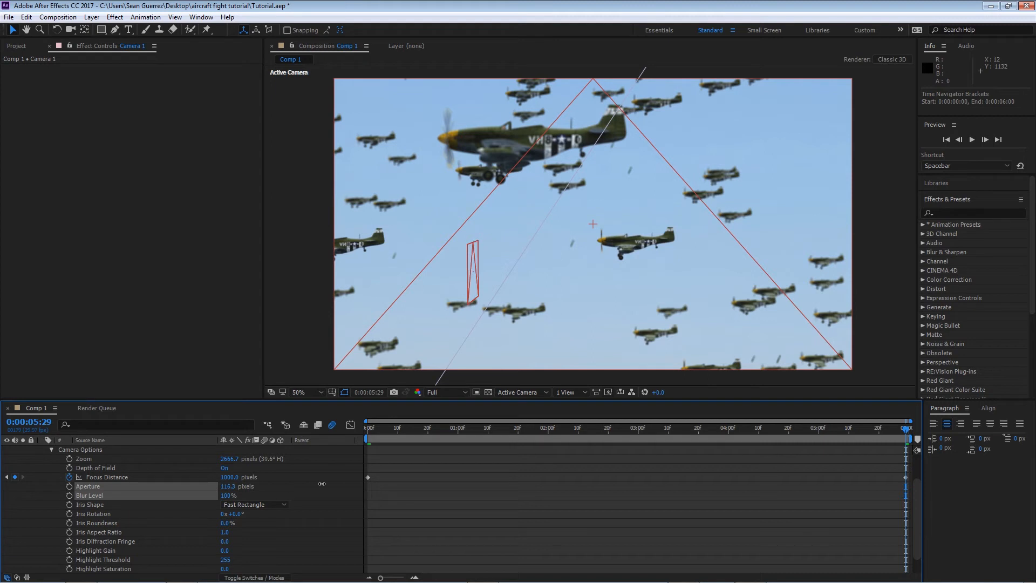
click(300, 457)
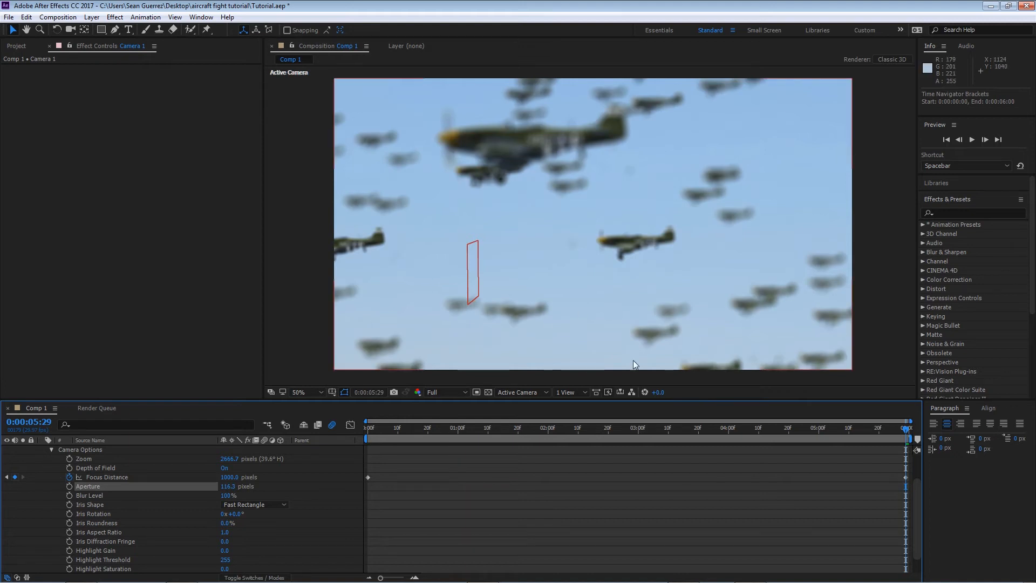
key(ctrl+z)
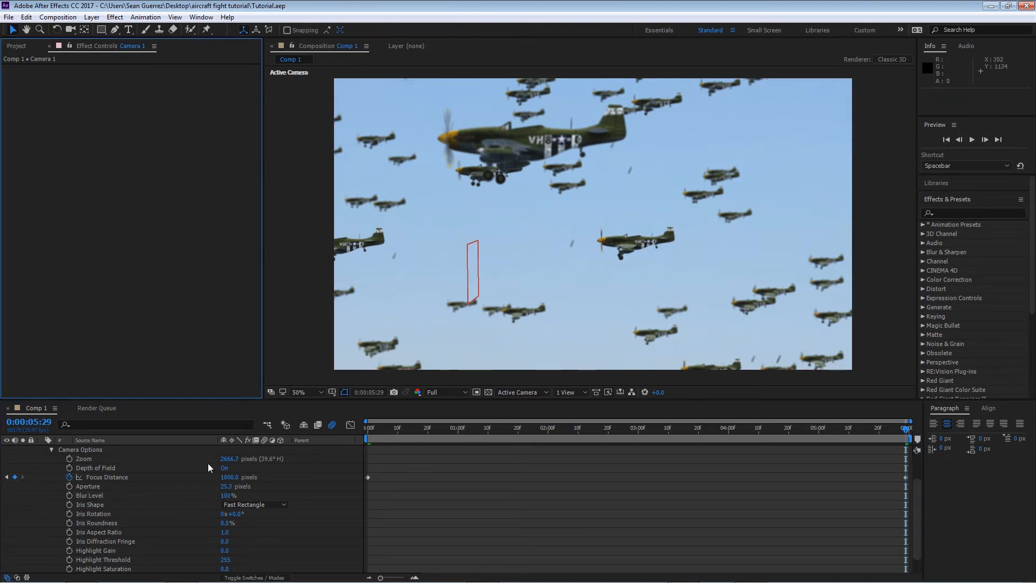
Step: Turn off Camera 1's Depth of Field and collapse the camera layer's properties
click(224, 468)
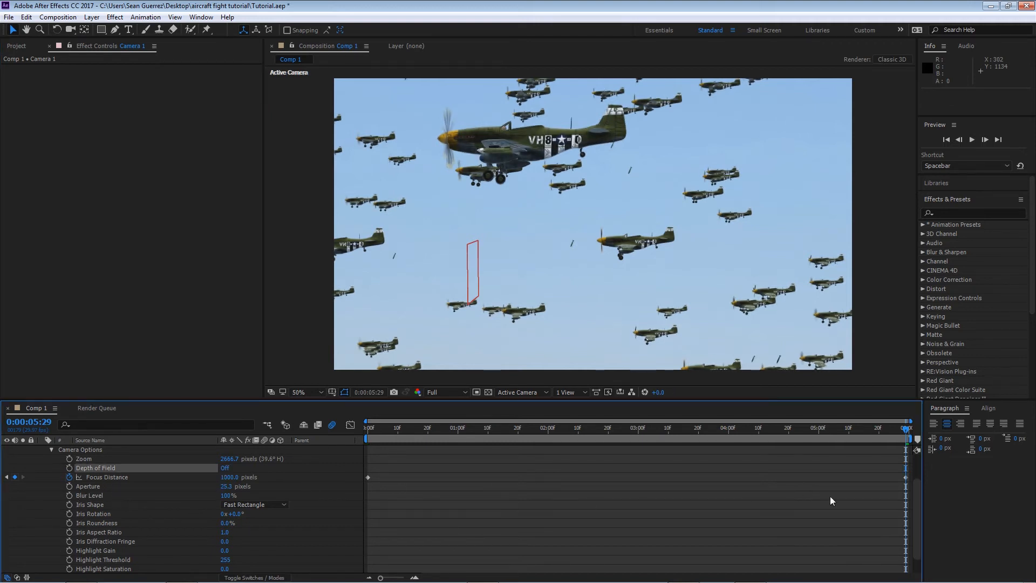
drag(918, 505, 917, 462)
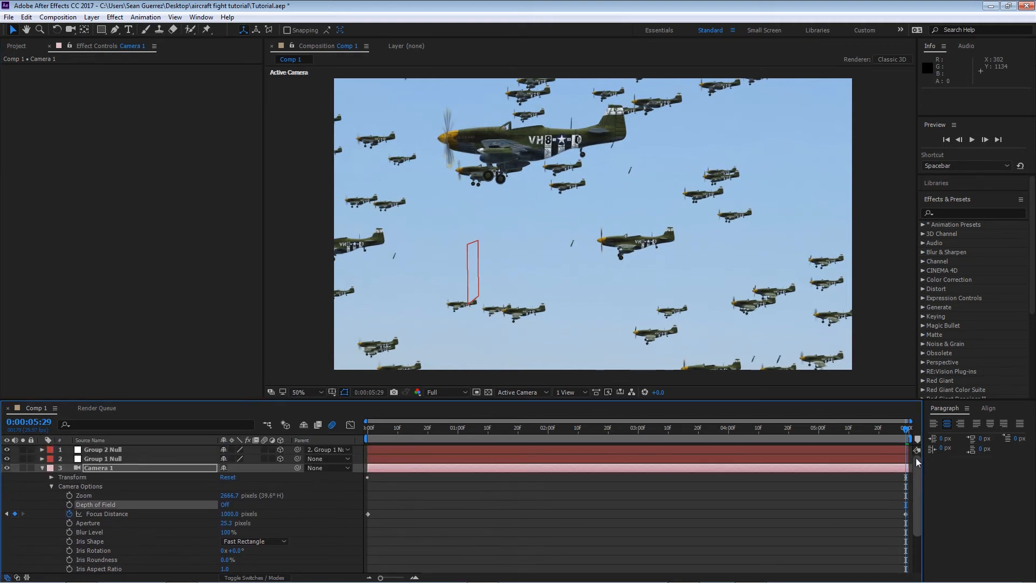
click(42, 468)
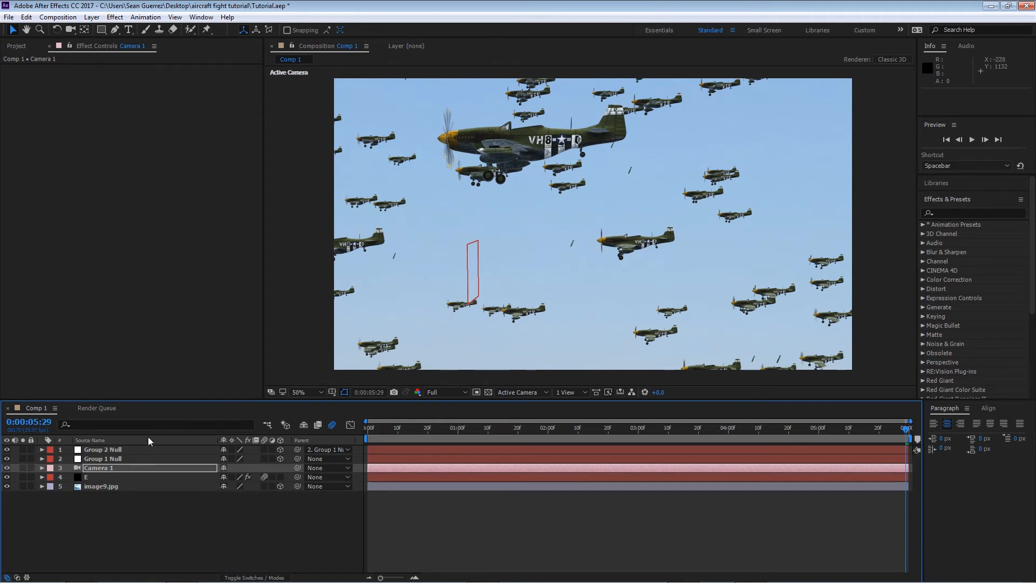
Step: Add an adjustment layer above the Group 2 Null layer with the playhead at 0:00:00:00
drag(377, 427, 354, 431)
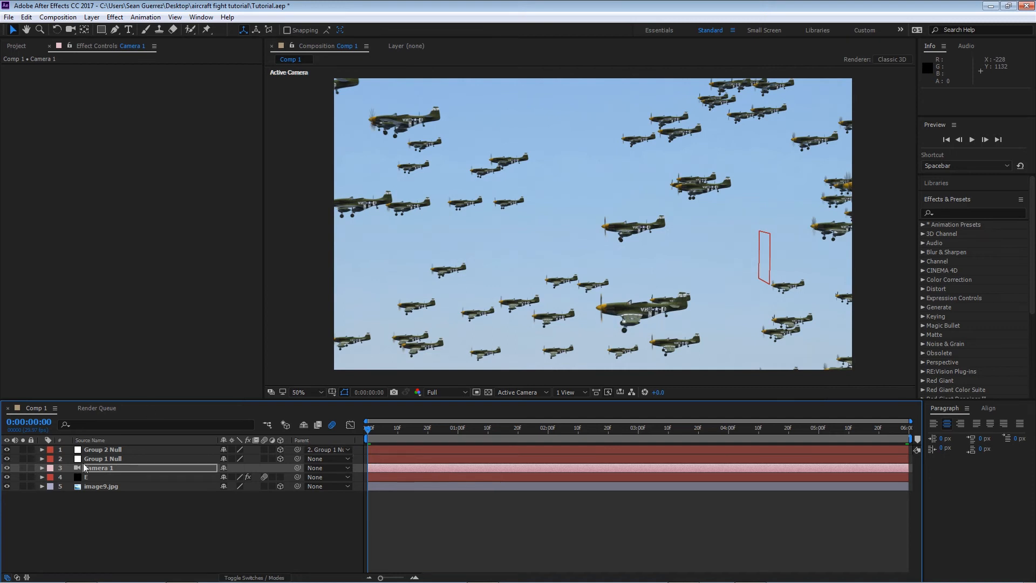
click(124, 451)
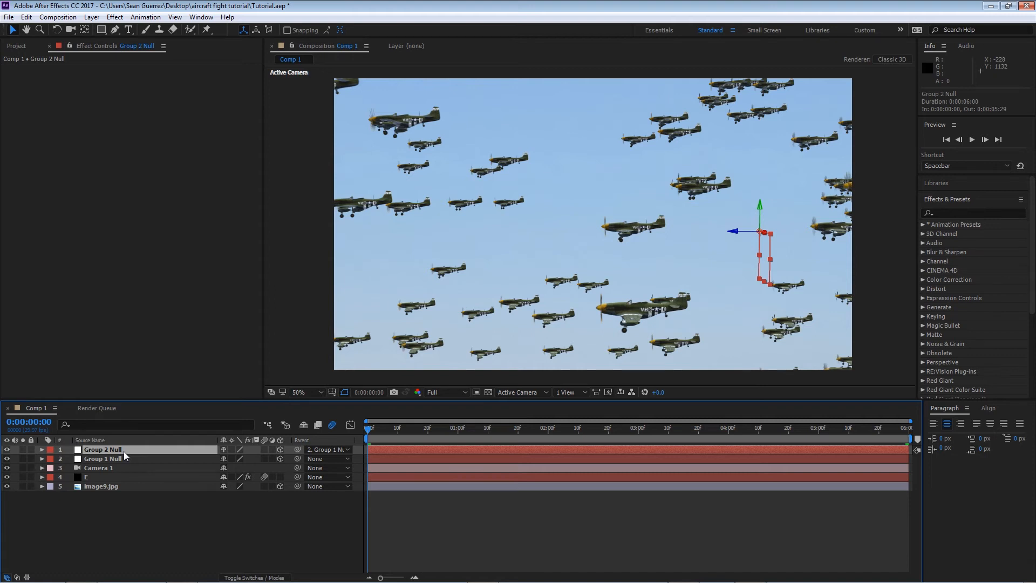
key(ctrl+alt+y)
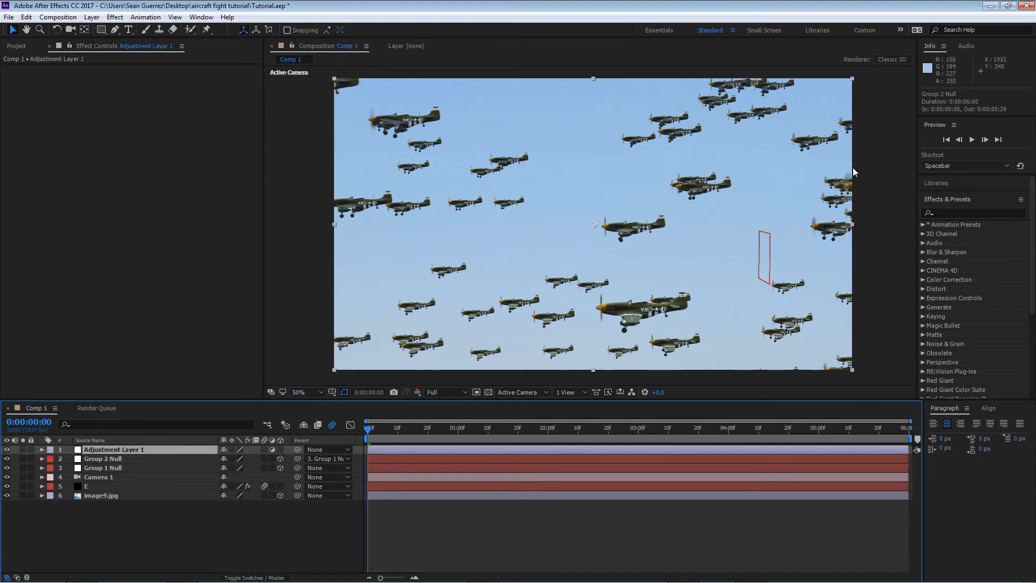
Step: Apply the Noise effect to Adjustment Layer 1 and set its Amount of Noise to 50%
click(961, 212)
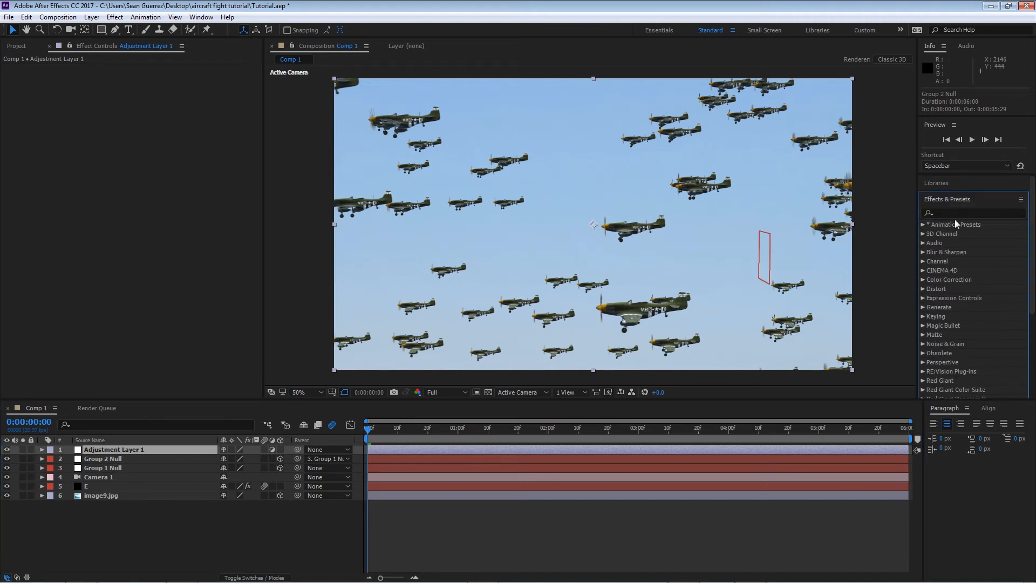
click(969, 212)
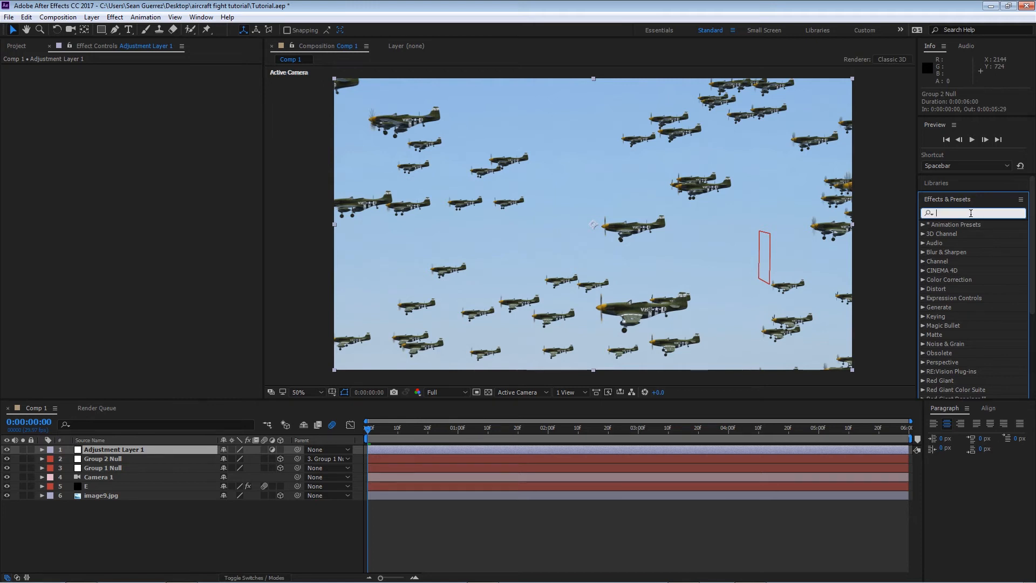
text(noise)
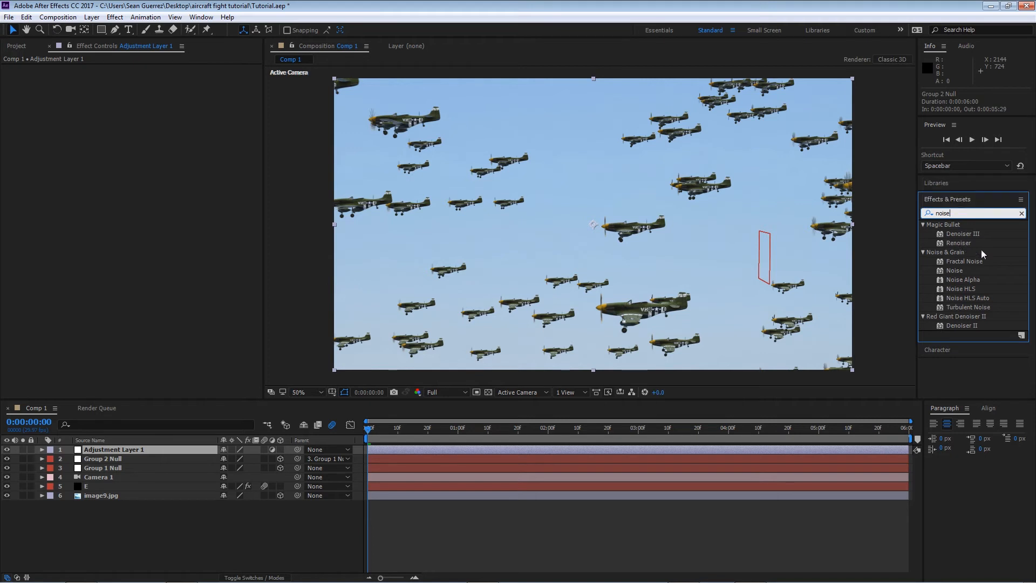
drag(957, 268, 172, 446)
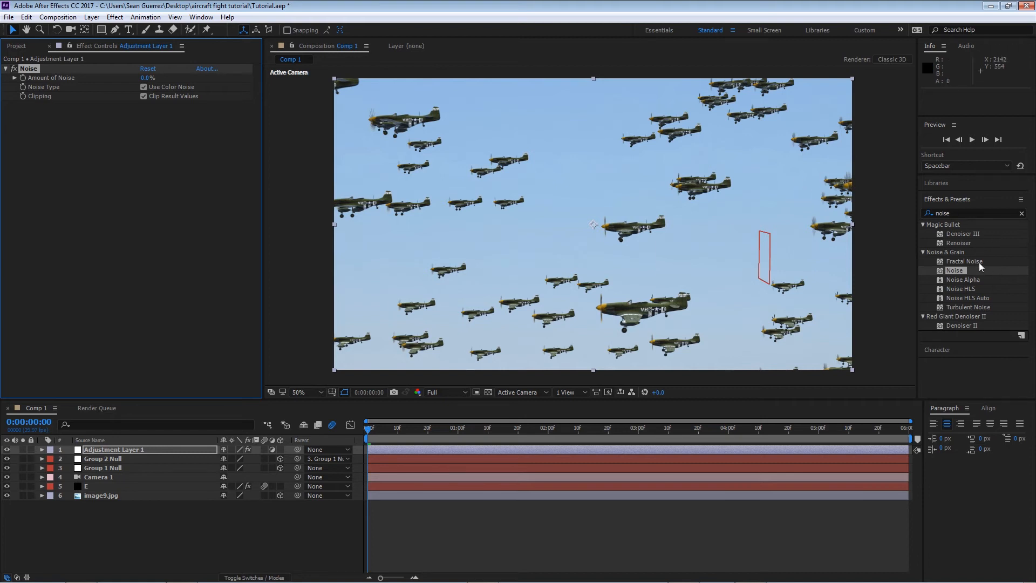
drag(147, 81, 174, 79)
mouse_move(147, 80)
mouse_down()
mouse_move(178, 83)
mouse_move(162, 84)
mouse_up()
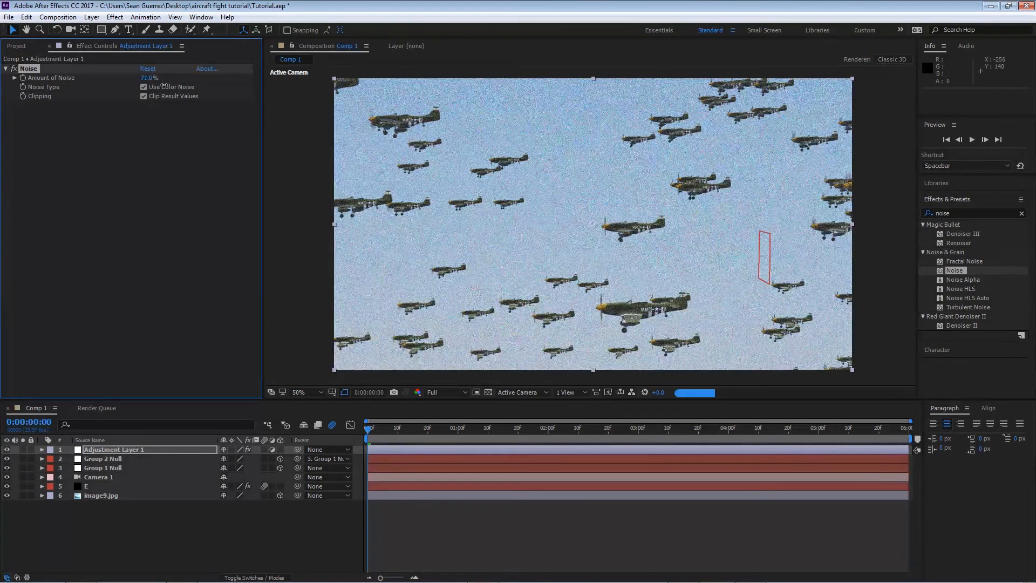
click(154, 78)
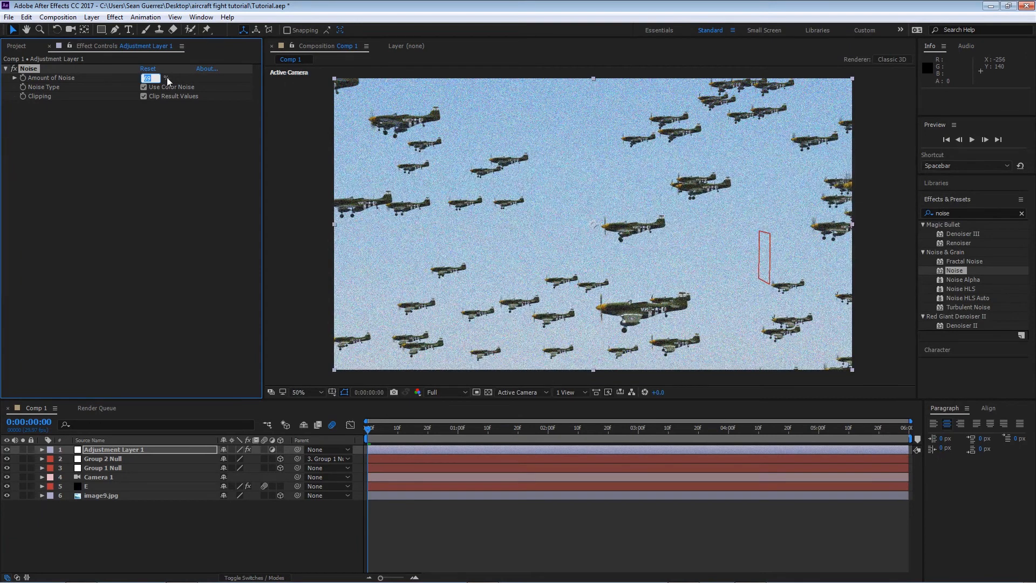
key(Return)
Step: Apply the Tint effect to Adjustment Layer 1 and lower its Amount to Tint to about 46%
click(949, 215)
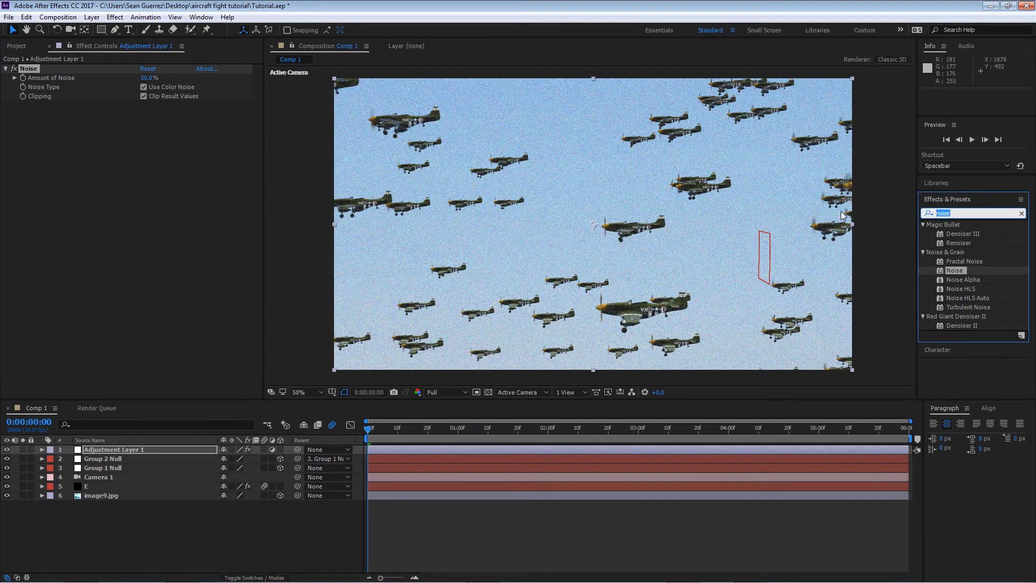
text(t)
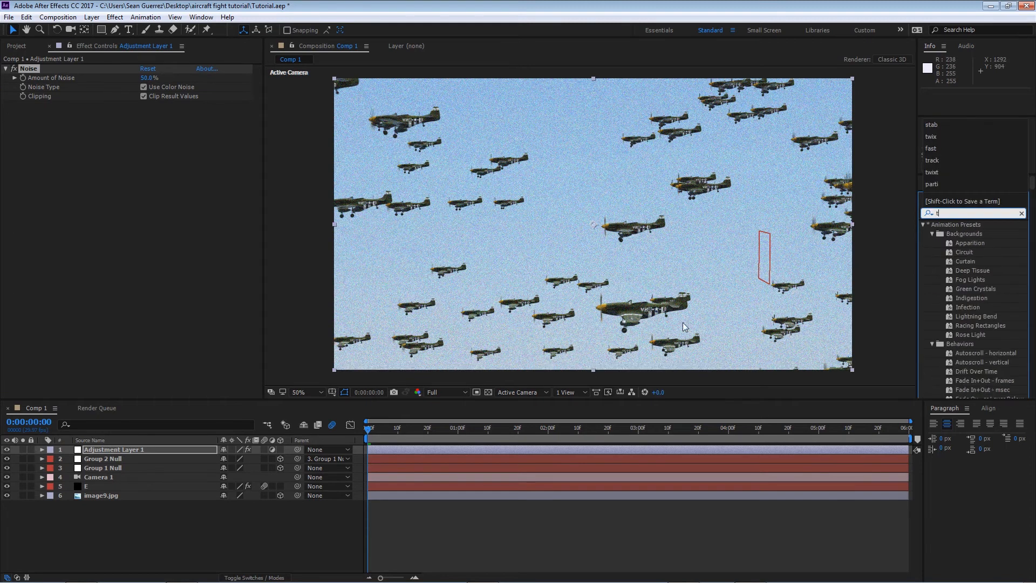
text(int)
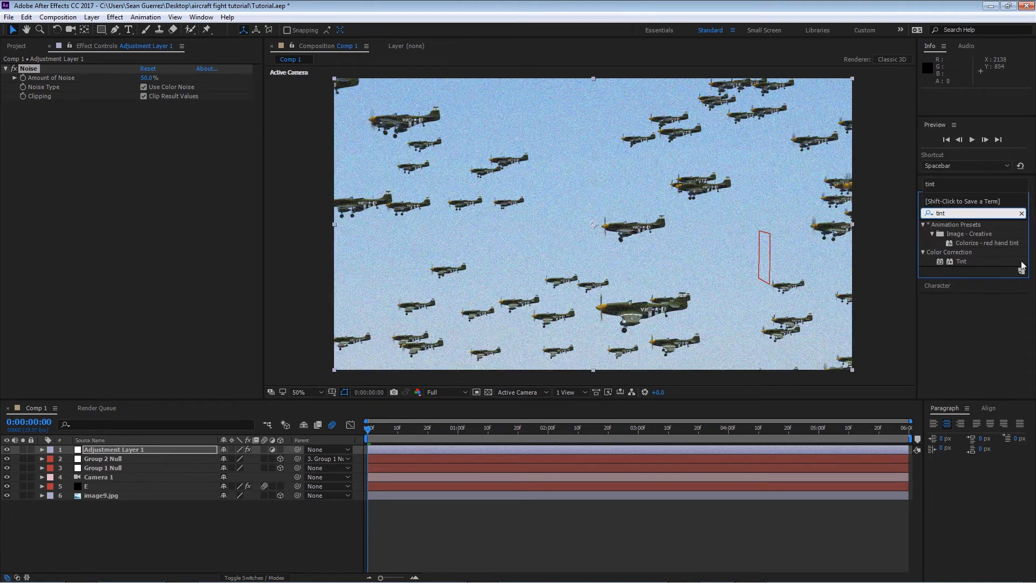
drag(954, 261, 172, 449)
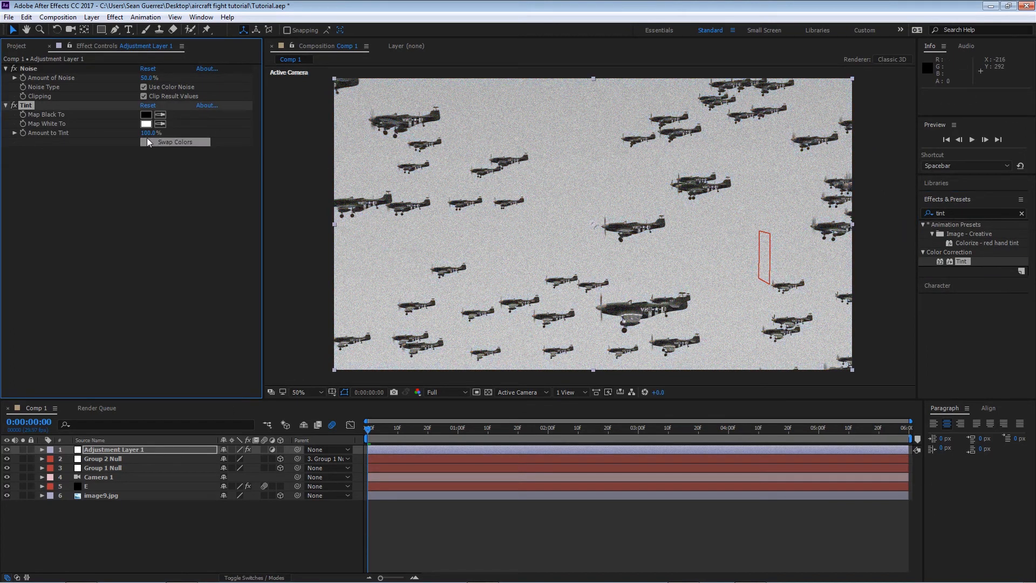
drag(147, 133, 117, 137)
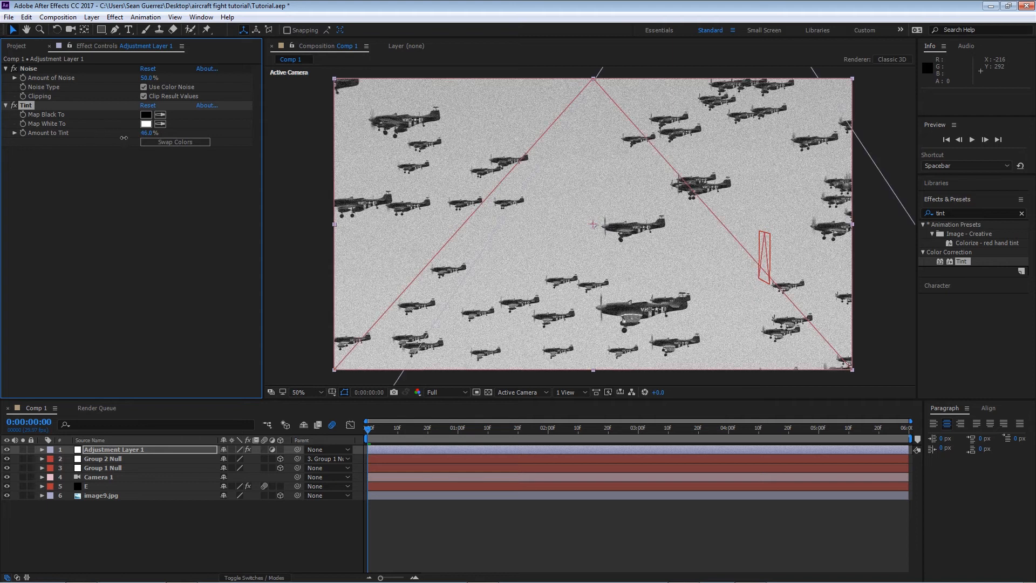
Step: Turn off Adjustment Layer 1's visibility and hide it from the timeline as a shy layer
click(7, 450)
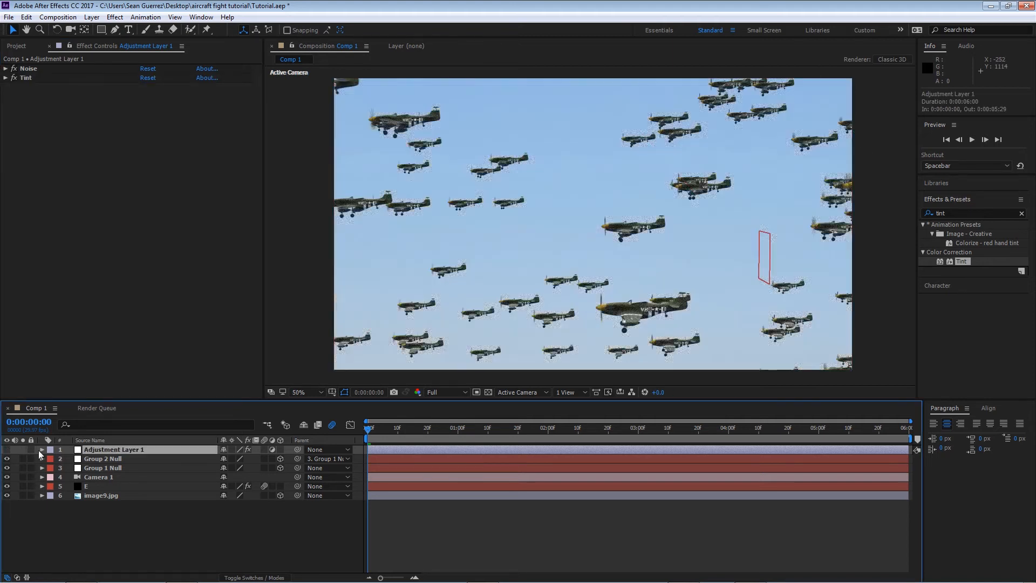
click(223, 450)
click(302, 425)
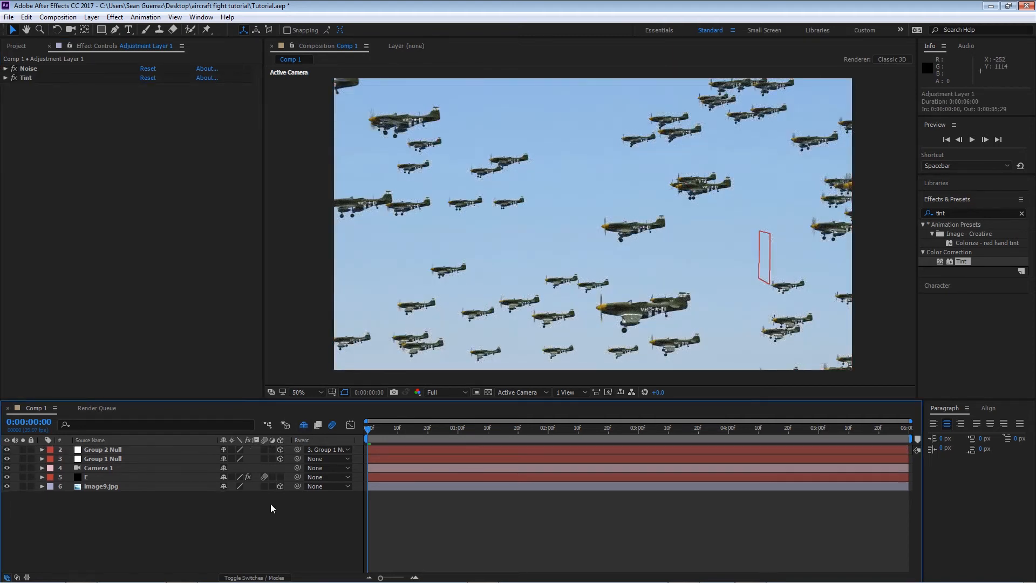
Step: Create a black 1920 x 1080 solid named P directly above layer E
click(108, 477)
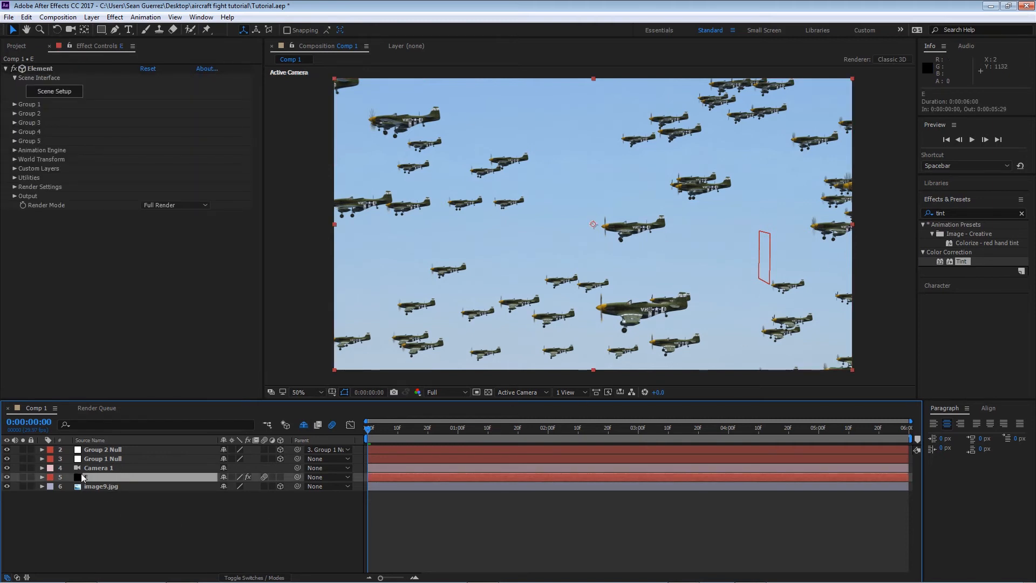
click(121, 459)
click(154, 469)
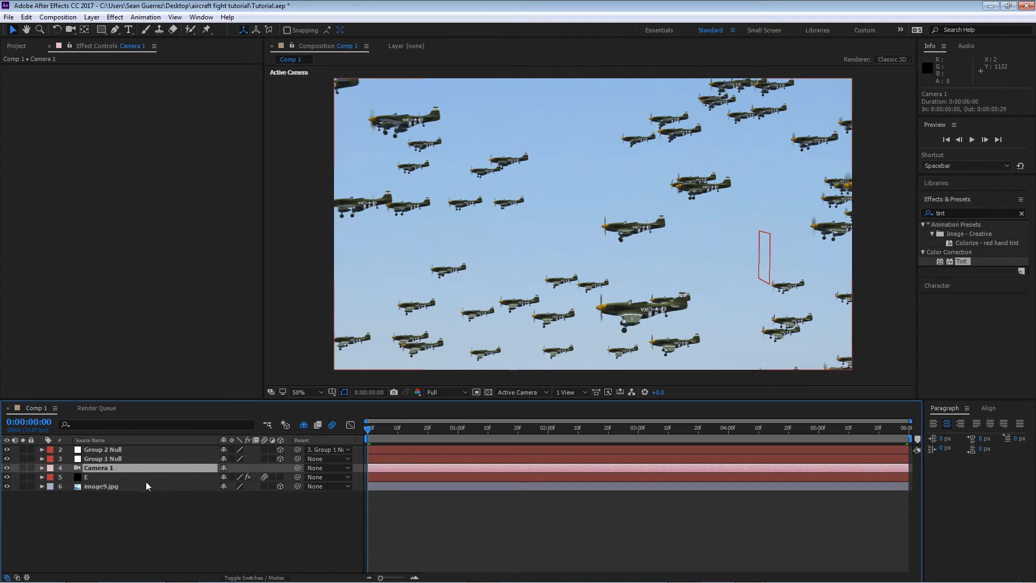
click(154, 477)
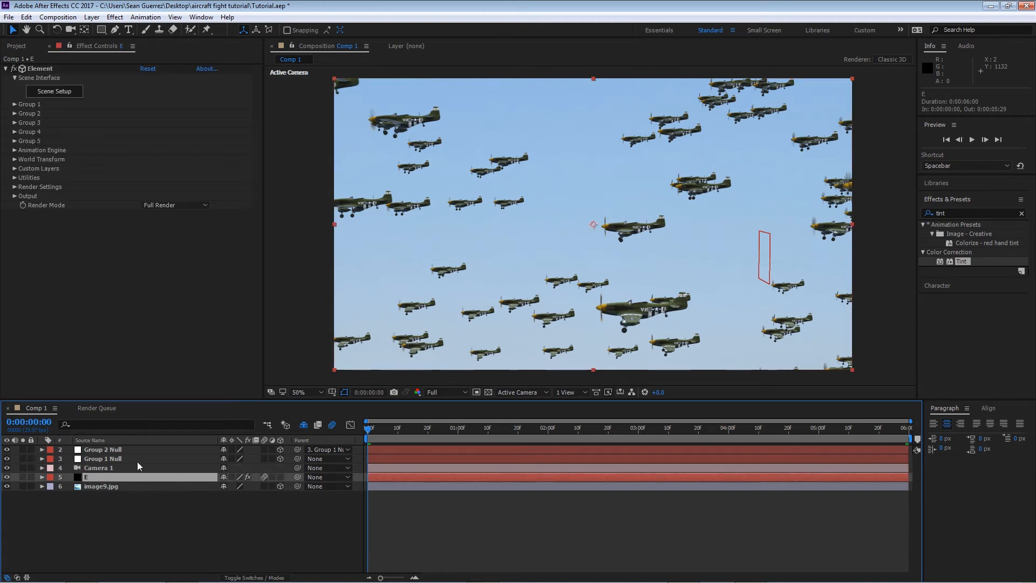
key(ctrl+y)
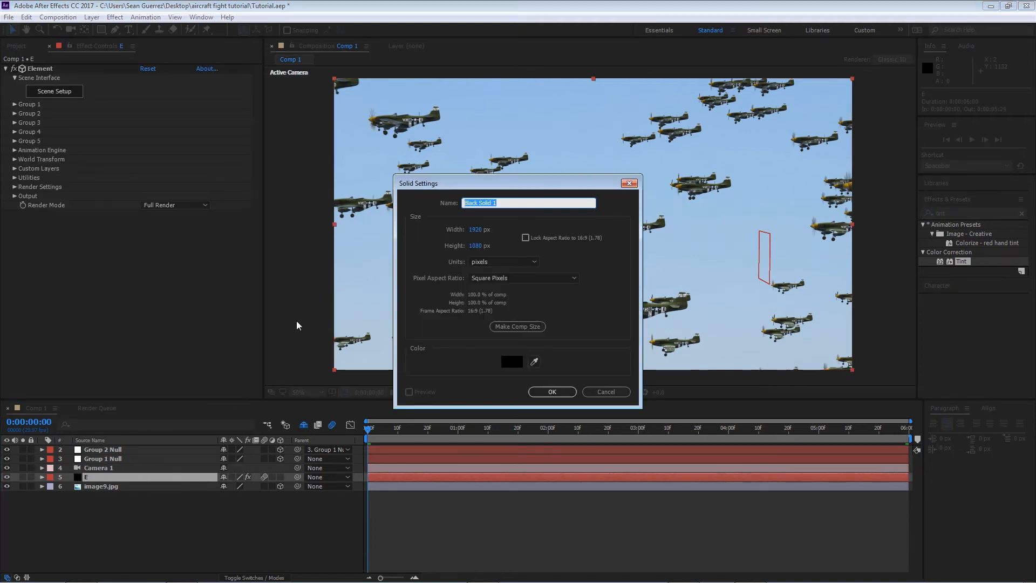
text(P)
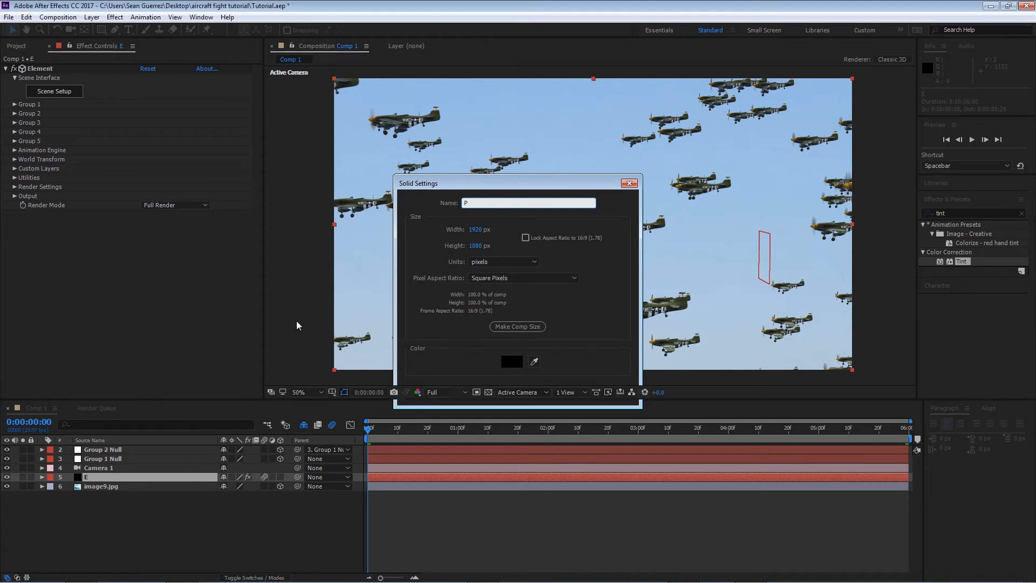
key(Return)
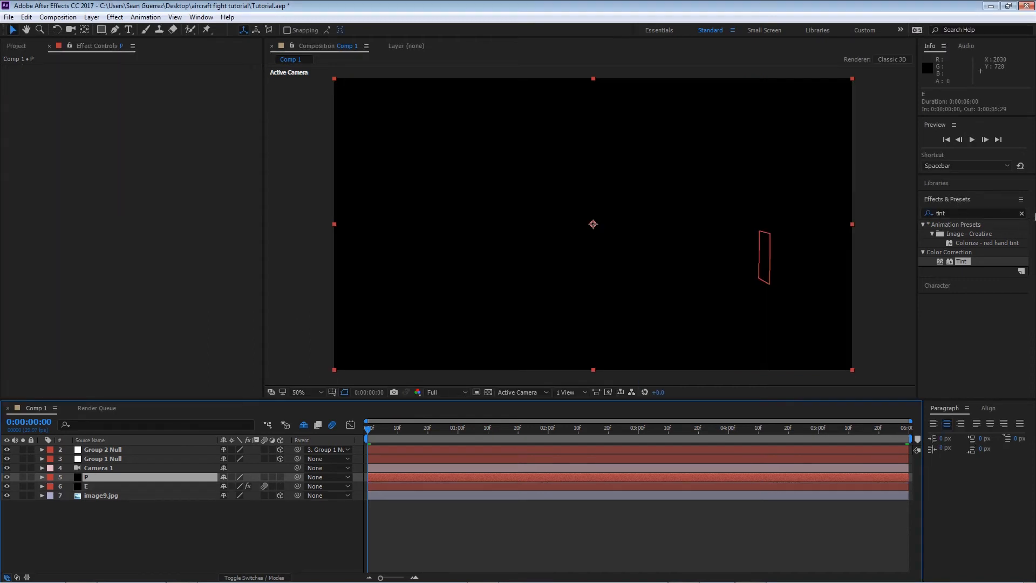
Step: Find Trapcode Particular with the search term "part" and apply it to solid P
click(1021, 213)
text(pa)
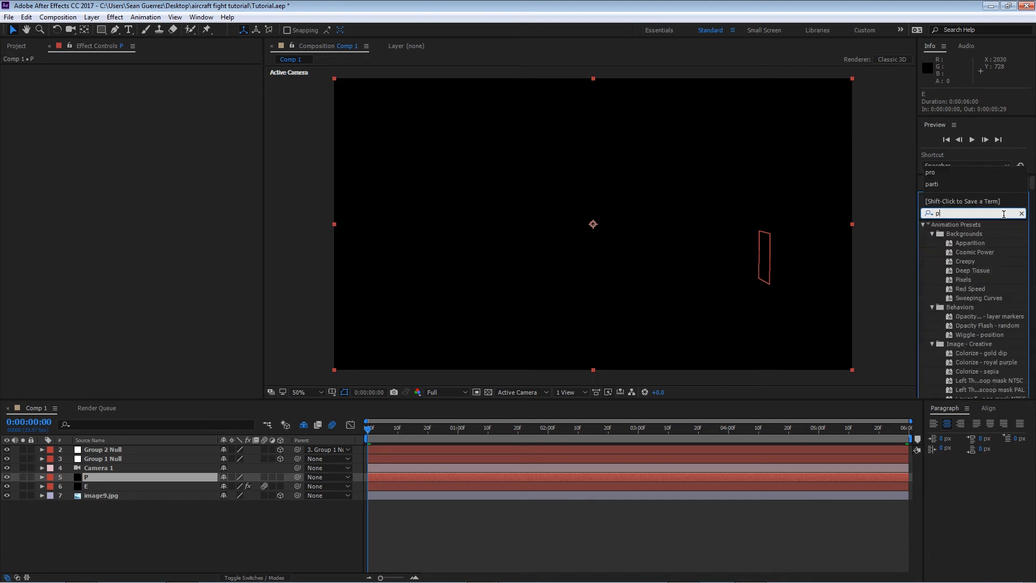
text(rt)
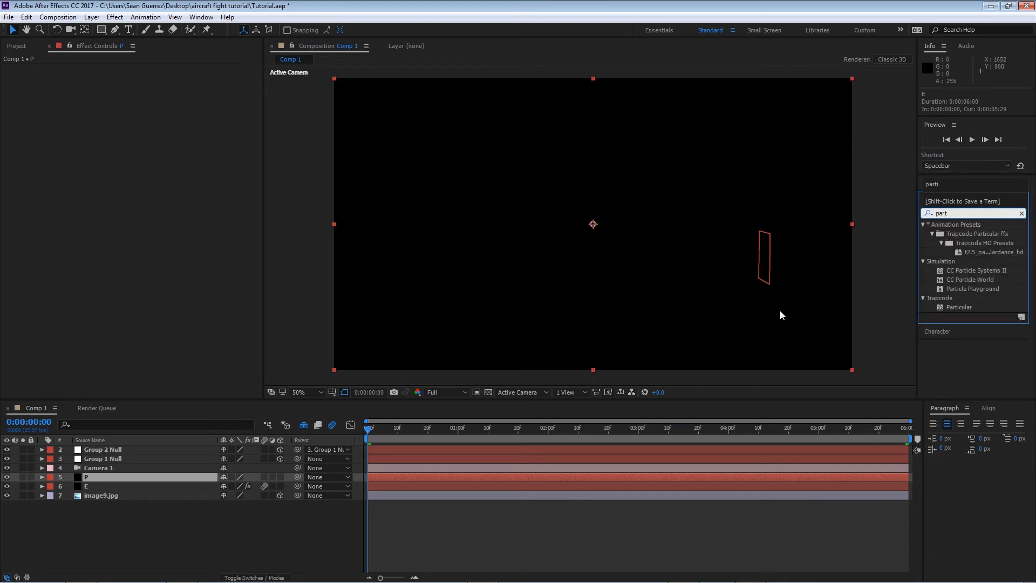
drag(958, 306, 171, 477)
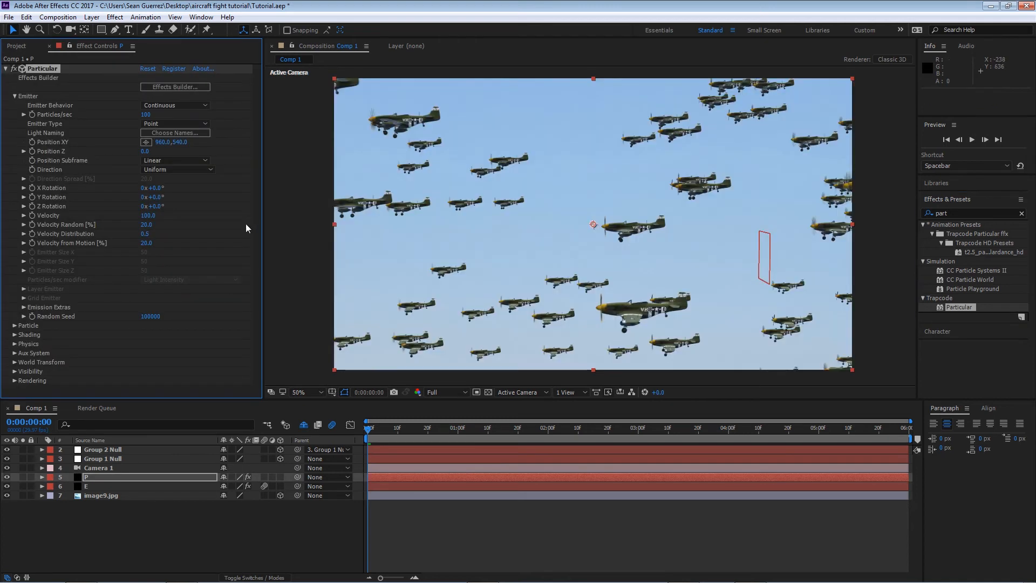
Step: Apply the Cloud Cover preset from the Water and Snow category to Particular in the Effects Builder
click(175, 87)
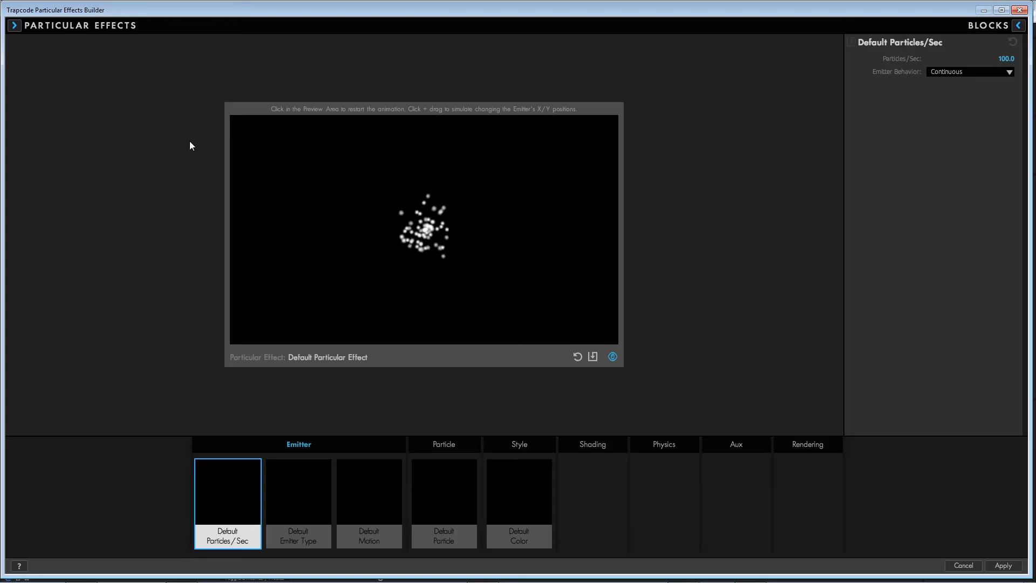
click(14, 25)
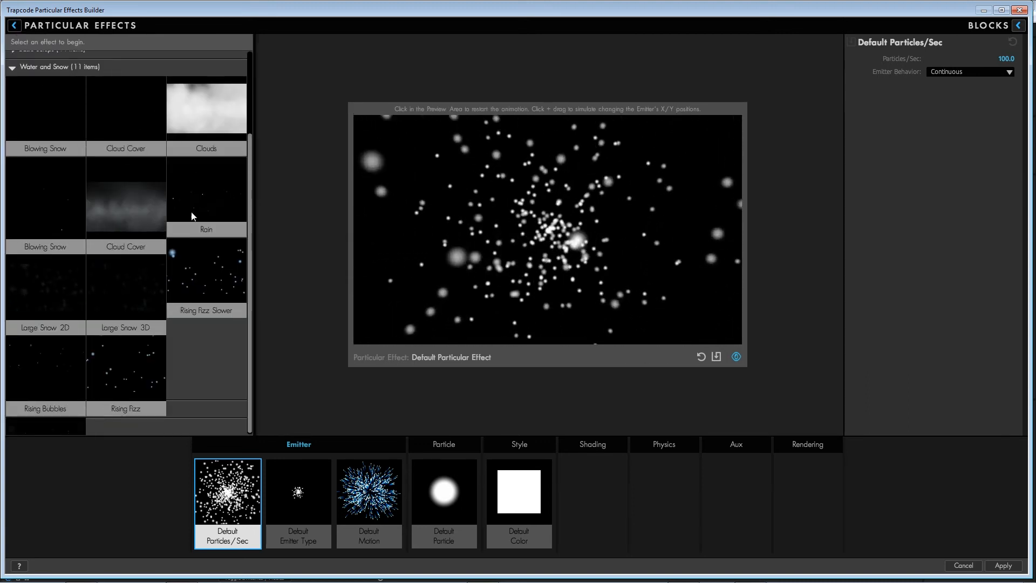
click(128, 209)
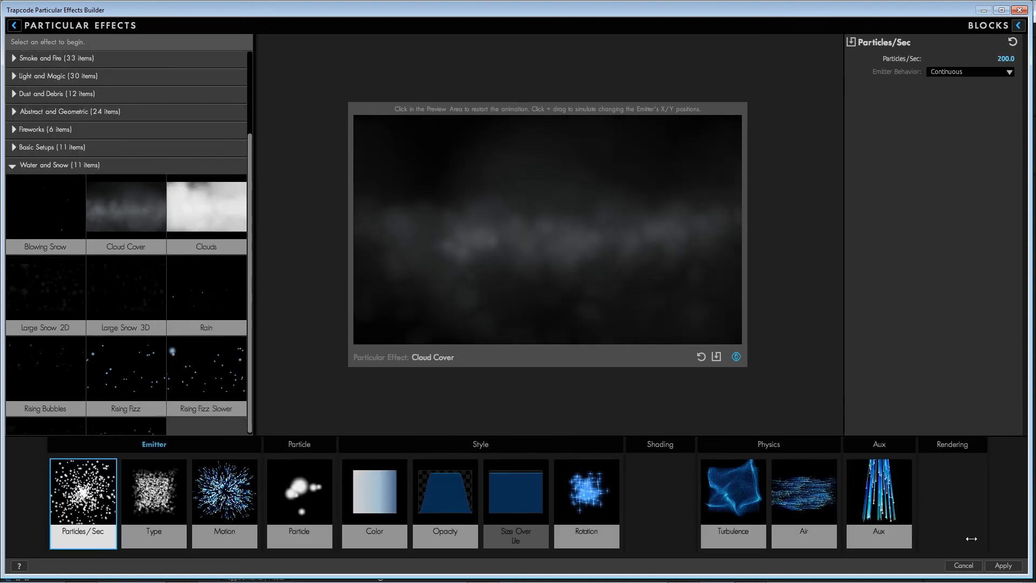
click(1005, 566)
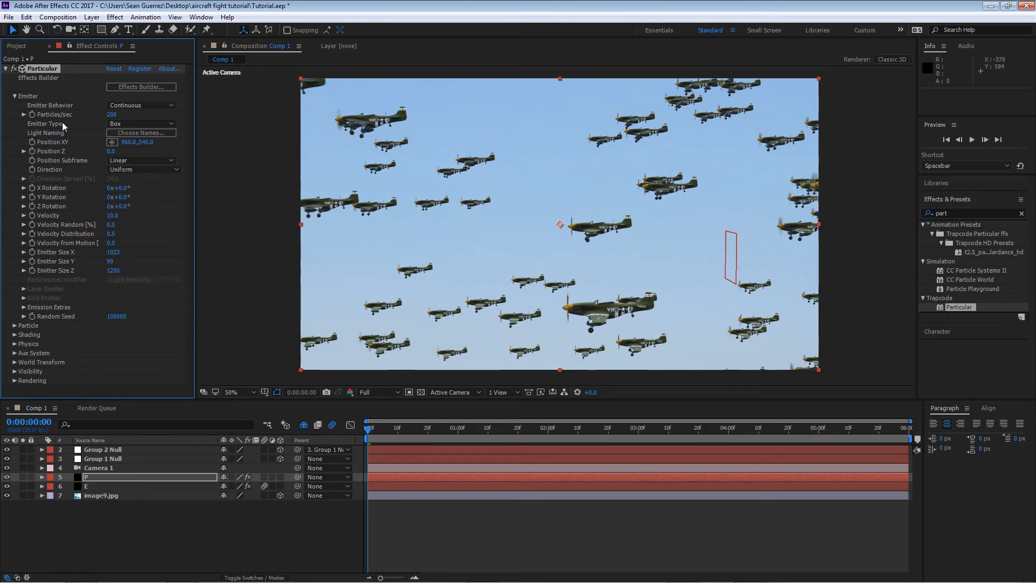
Step: Make layer P run from -0:00:04:14 to 0:00:06:08 and lower the preview resolution to Third
drag(115, 254, 119, 267)
drag(780, 477, 378, 481)
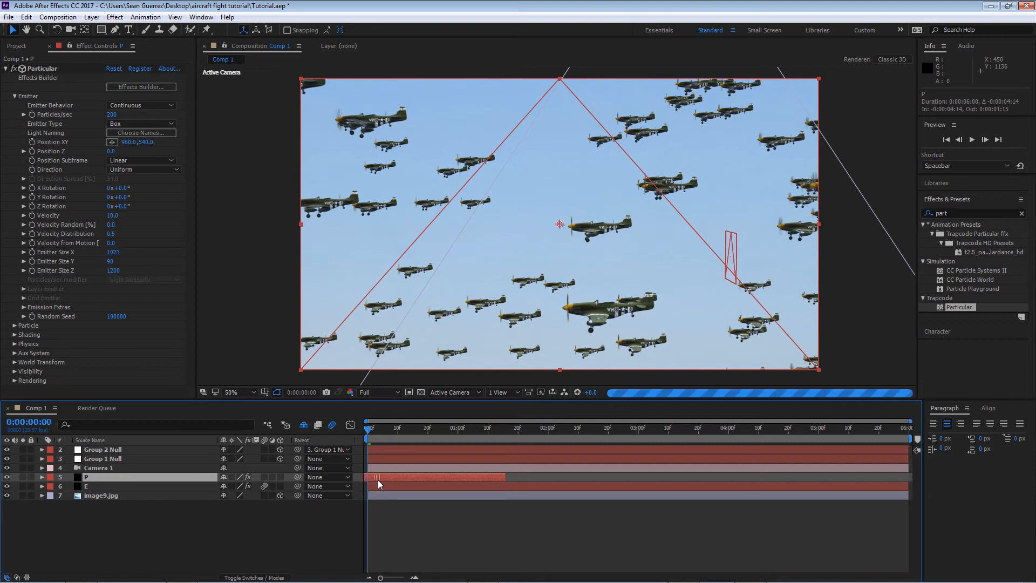
click(379, 392)
click(390, 445)
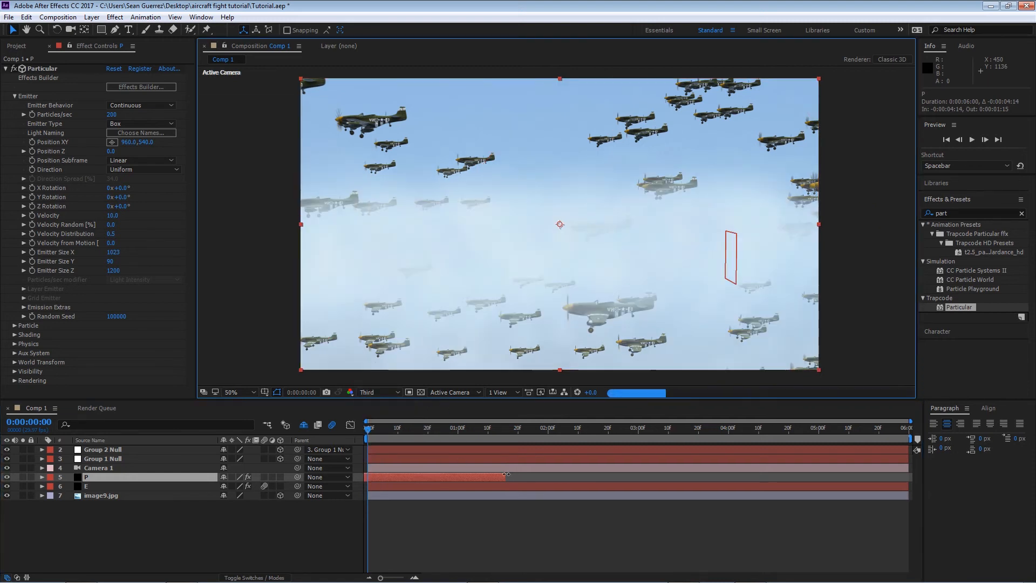
drag(504, 475, 935, 477)
Step: Hide layers E and image9.jpg, then set Particular's Emitter Size X to 0 and Emitter Size Z to 1189 and preview the clouds
click(7, 486)
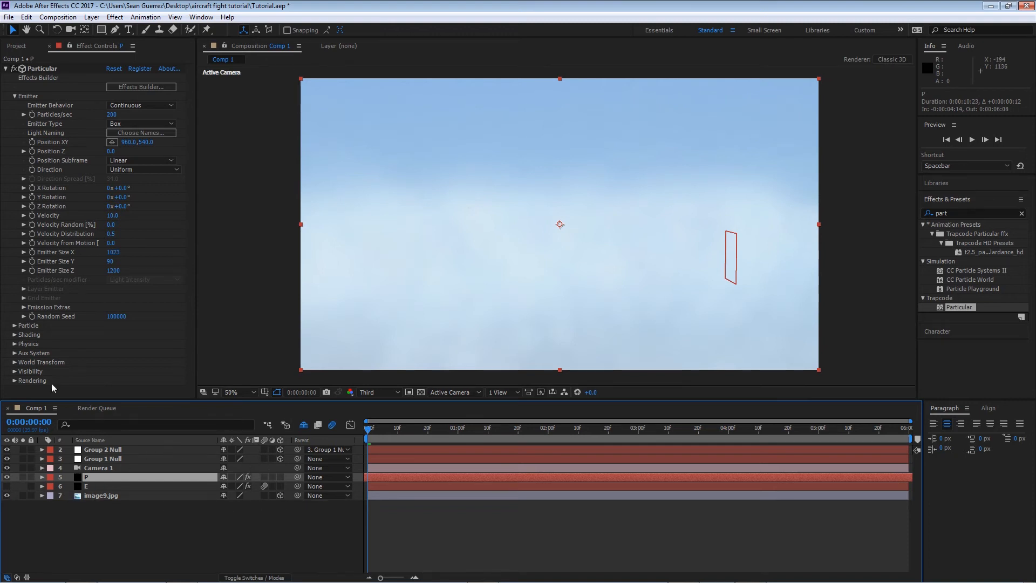
click(6, 496)
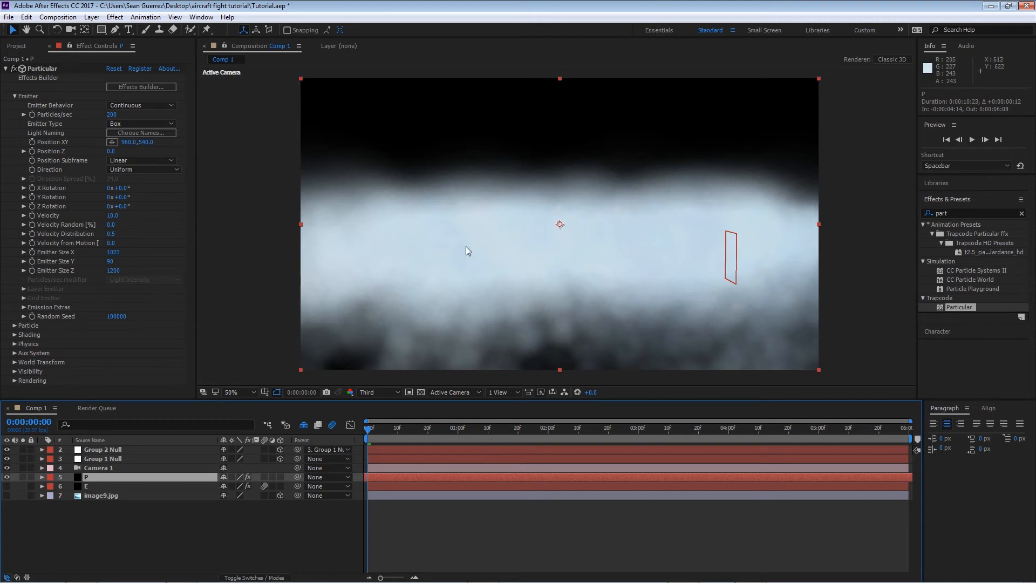
drag(113, 271, 83, 252)
click(116, 253)
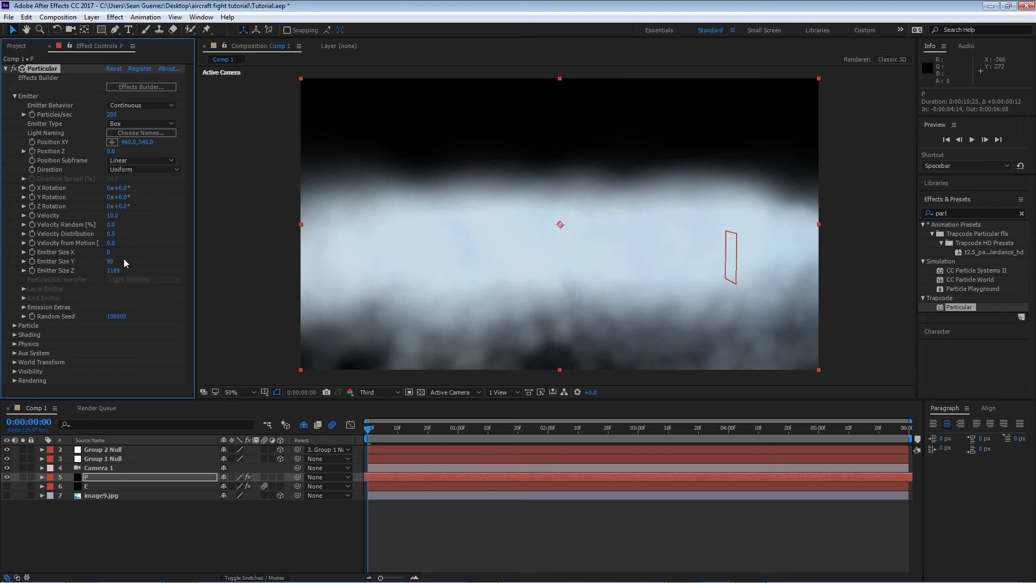
key(space)
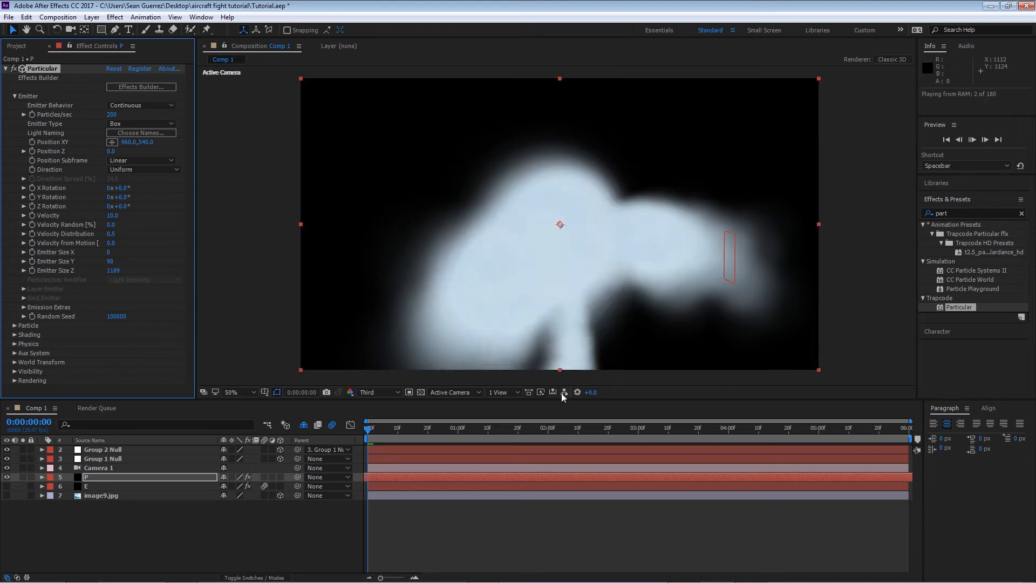
Step: Set the X value of the Particular emitter's Position XY to 611
key(space)
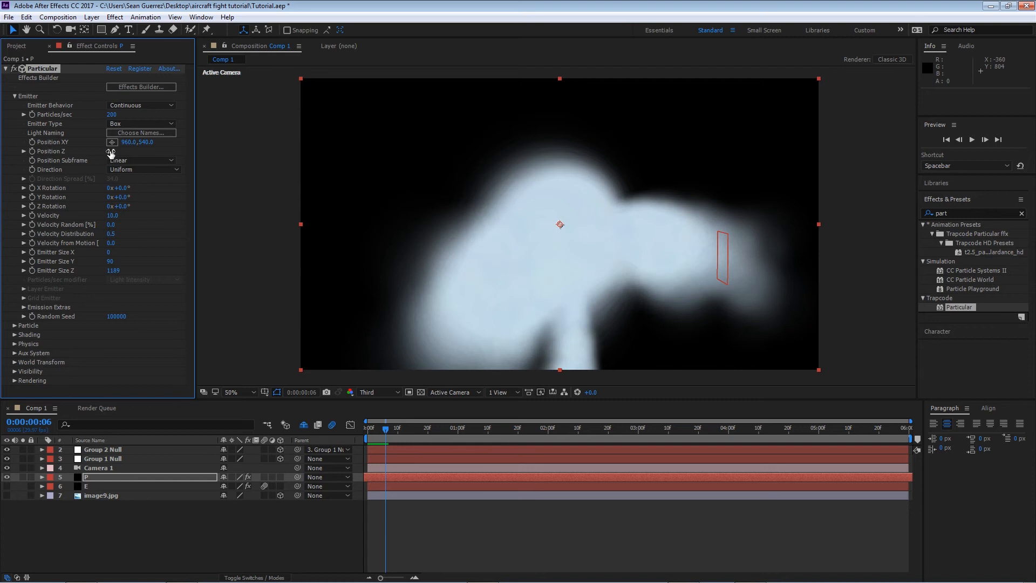
drag(129, 142, 29, 142)
drag(126, 143, 40, 143)
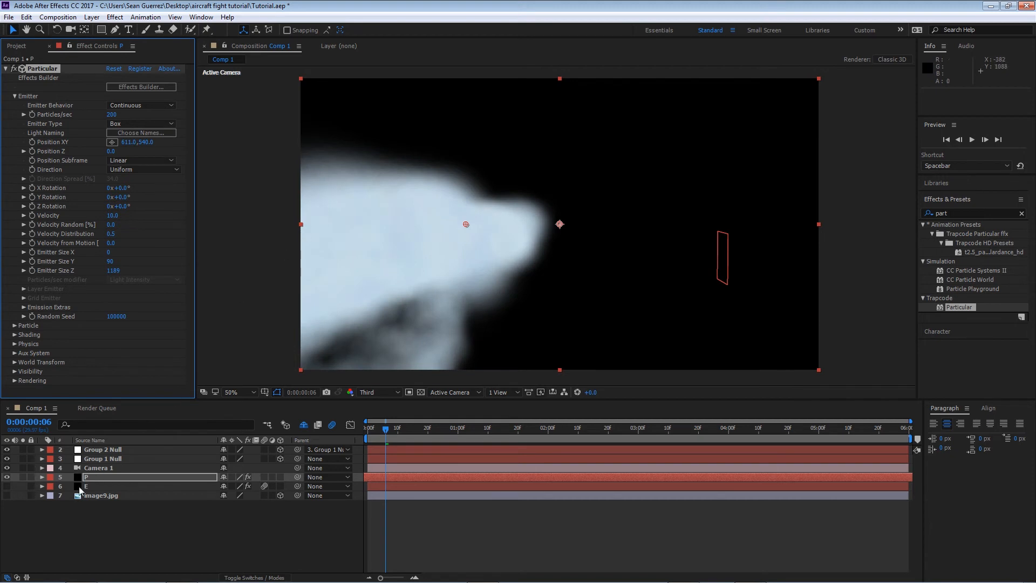
Step: Set Wind X to 100 in Particular's Air physics settings and preview the cloud movement
click(15, 344)
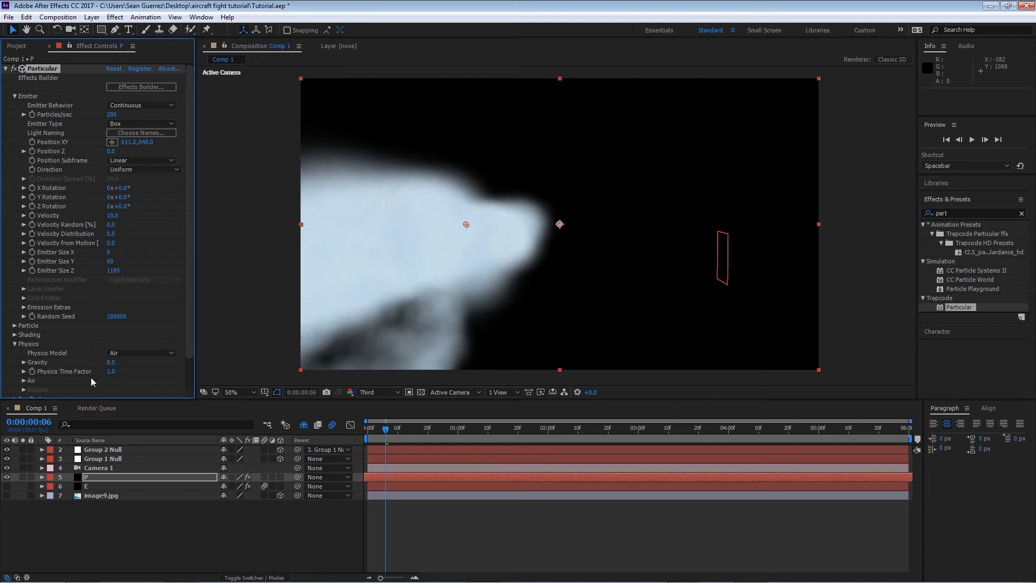
click(25, 380)
scroll(56, 377, down, 3)
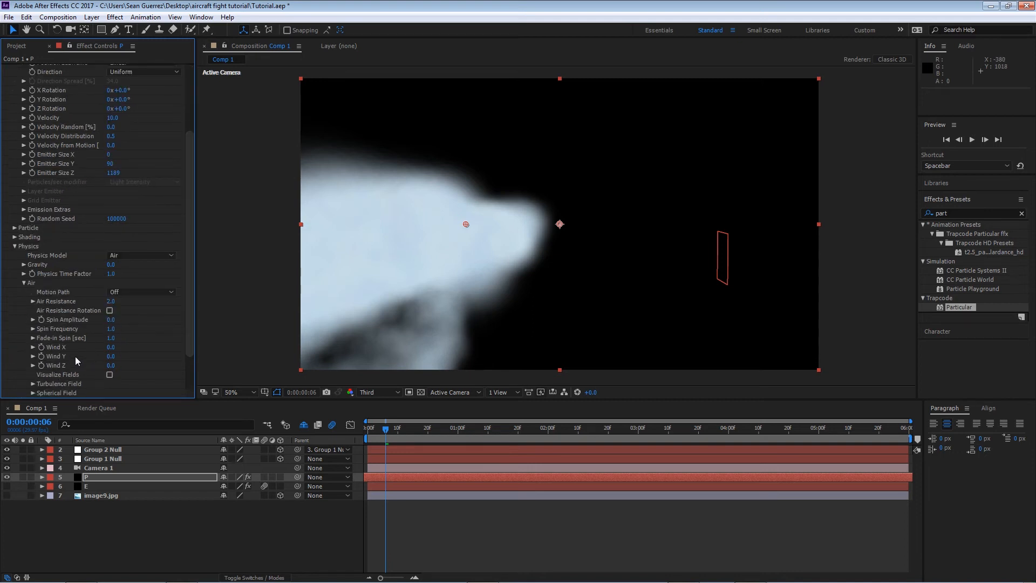
drag(111, 347, 140, 348)
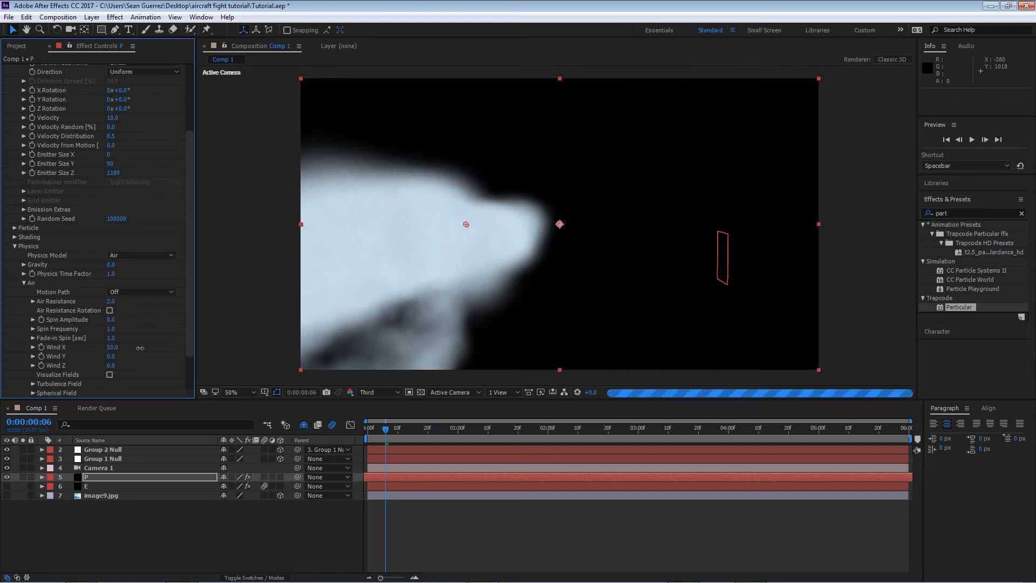
click(119, 349)
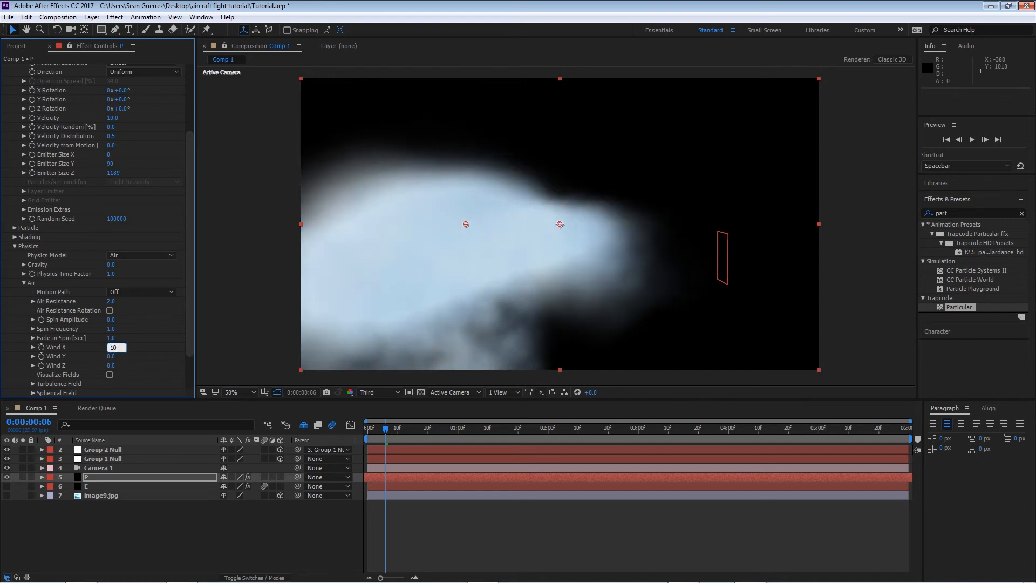
text(100)
key(Return)
key(space)
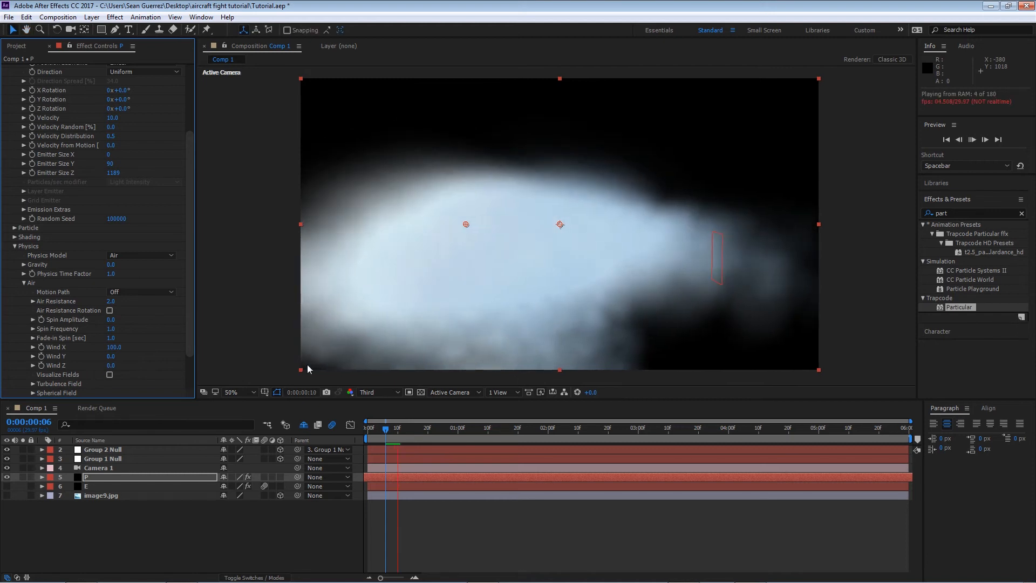
key(space)
Step: Raise Particular's Wind X to 500 and preview the faster cloud drift
click(114, 348)
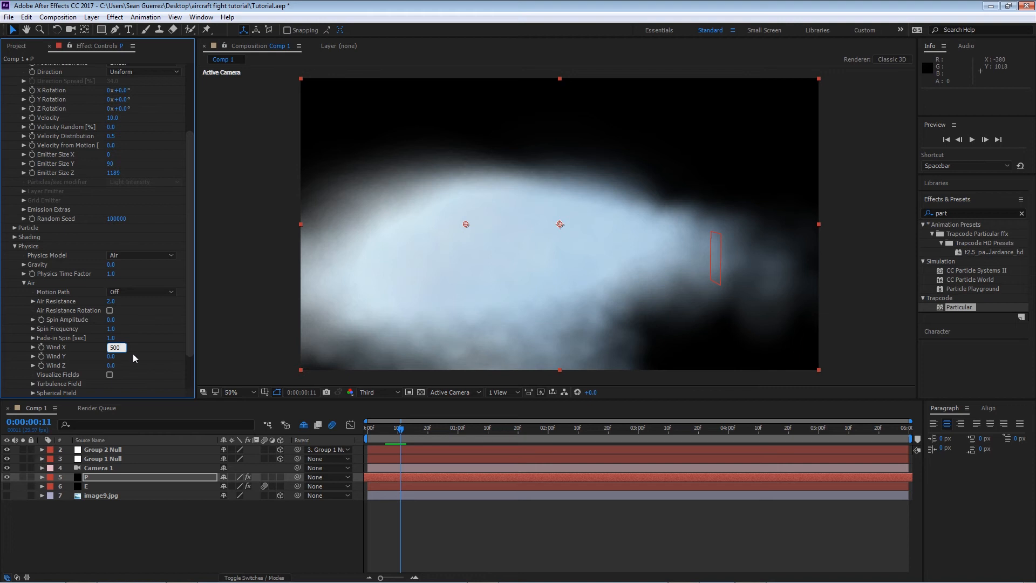
text(500)
key(Return)
key(space)
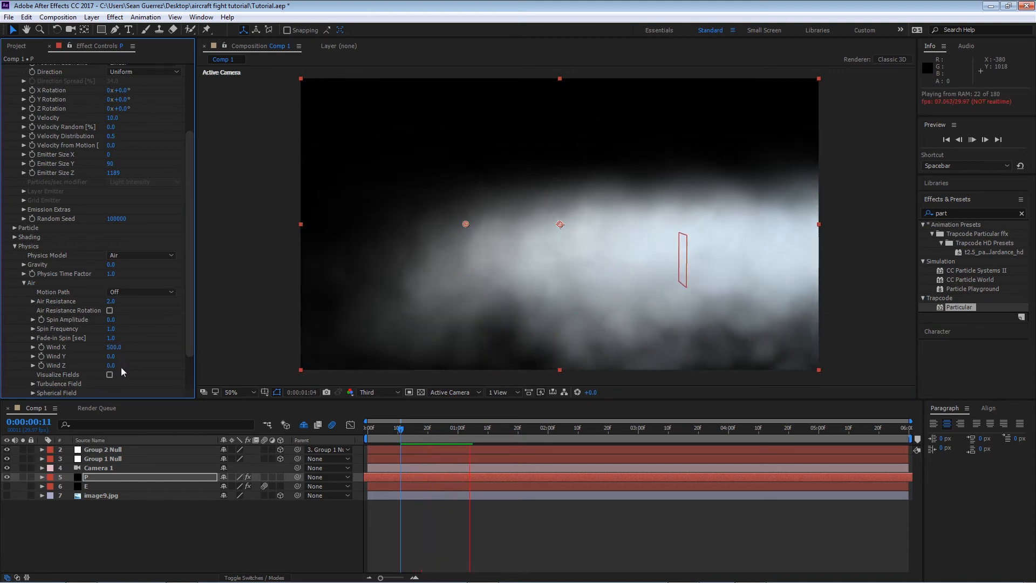
key(space)
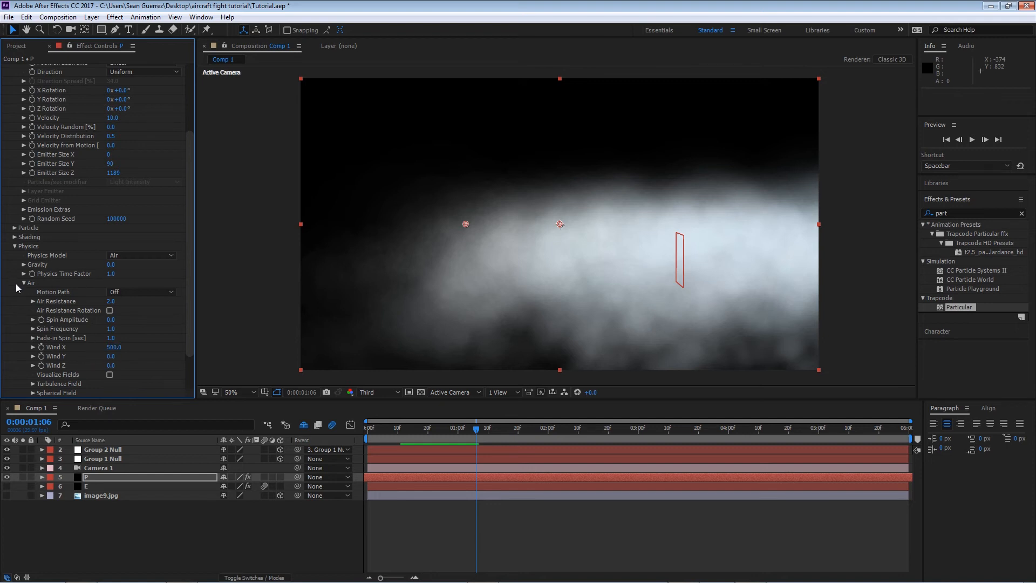
click(15, 246)
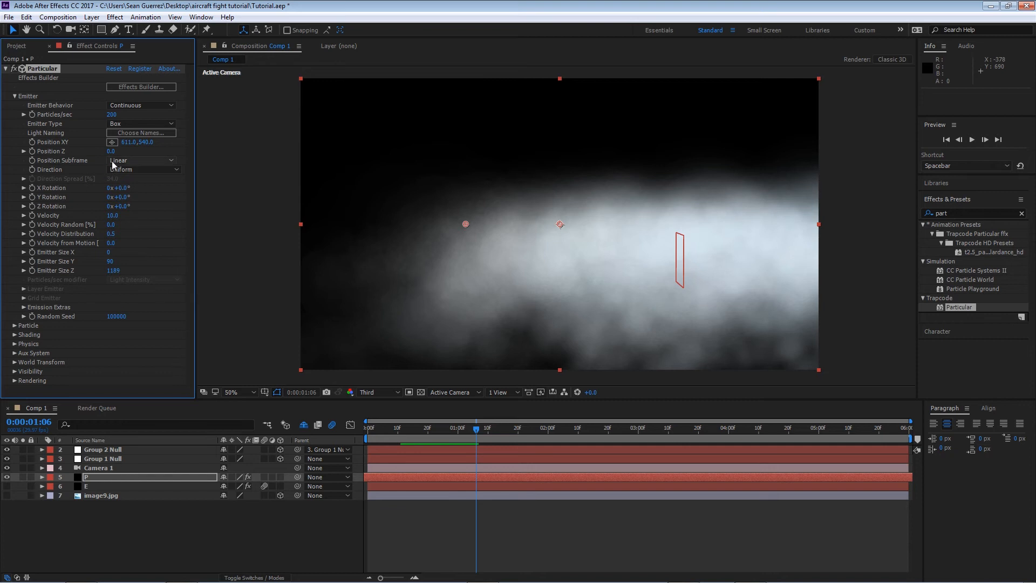
Step: Set the emitter's Position X to -20 and Emitter Size Y to 601, and preview the wider cloud cover
drag(123, 142, 63, 146)
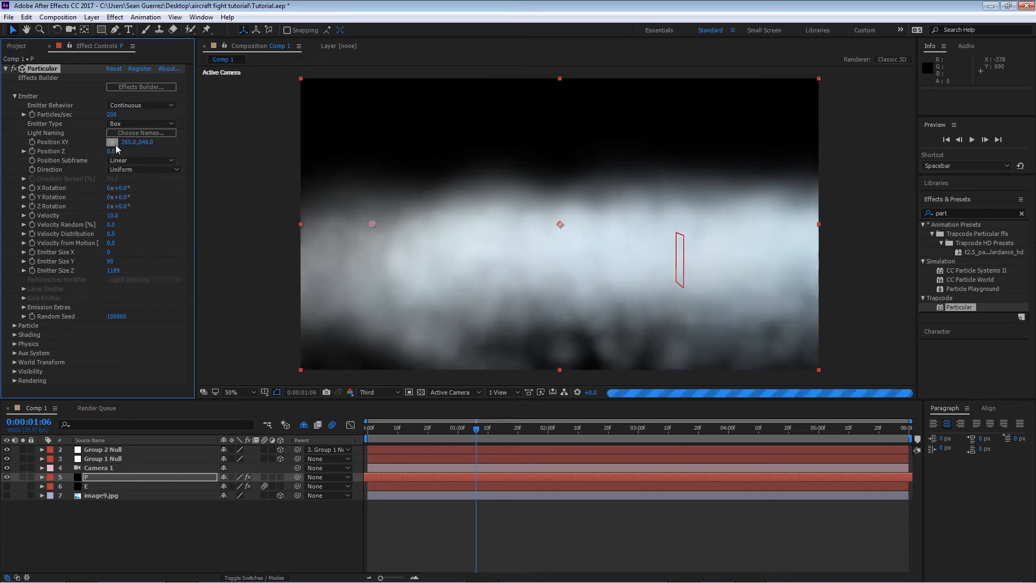
click(129, 143)
text(0)
key(Return)
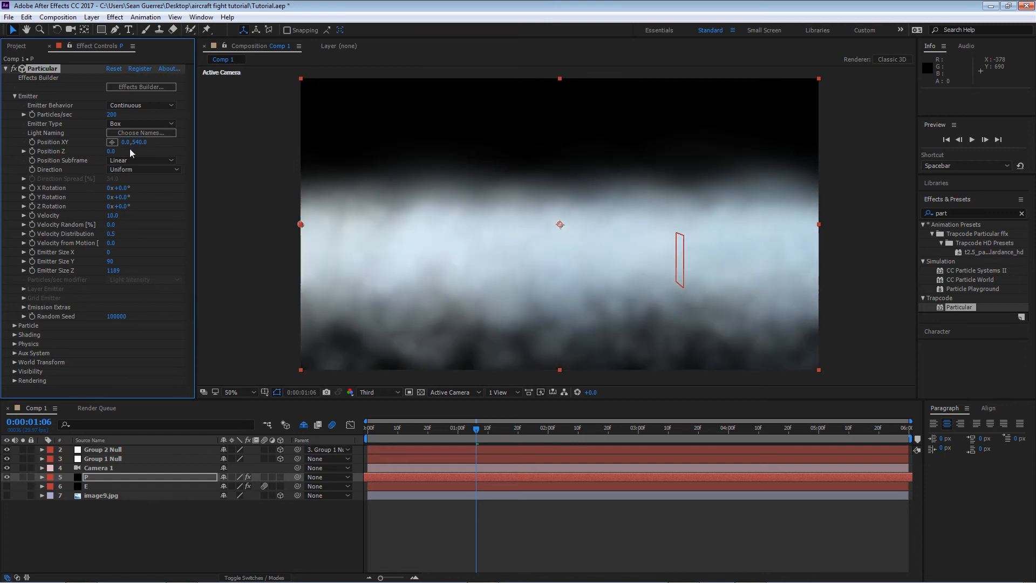
drag(125, 142, 122, 142)
click(125, 142)
key(BackSpace)
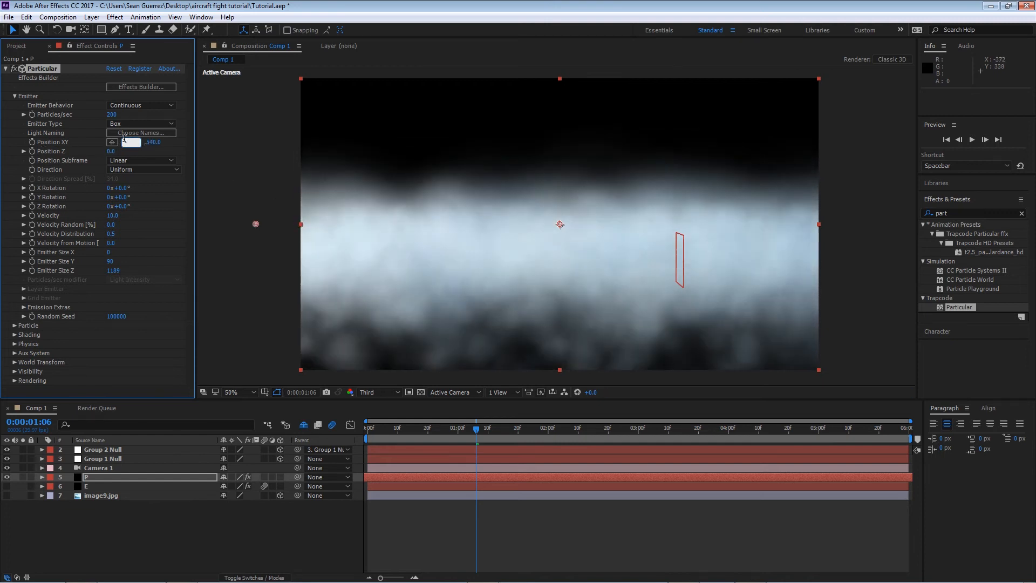
key(Return)
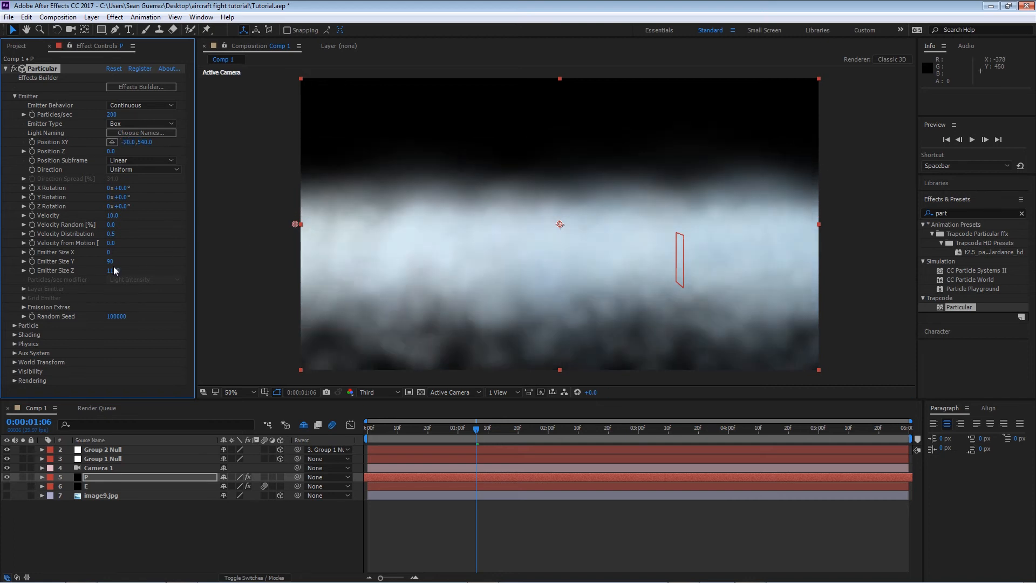
drag(113, 261, 413, 255)
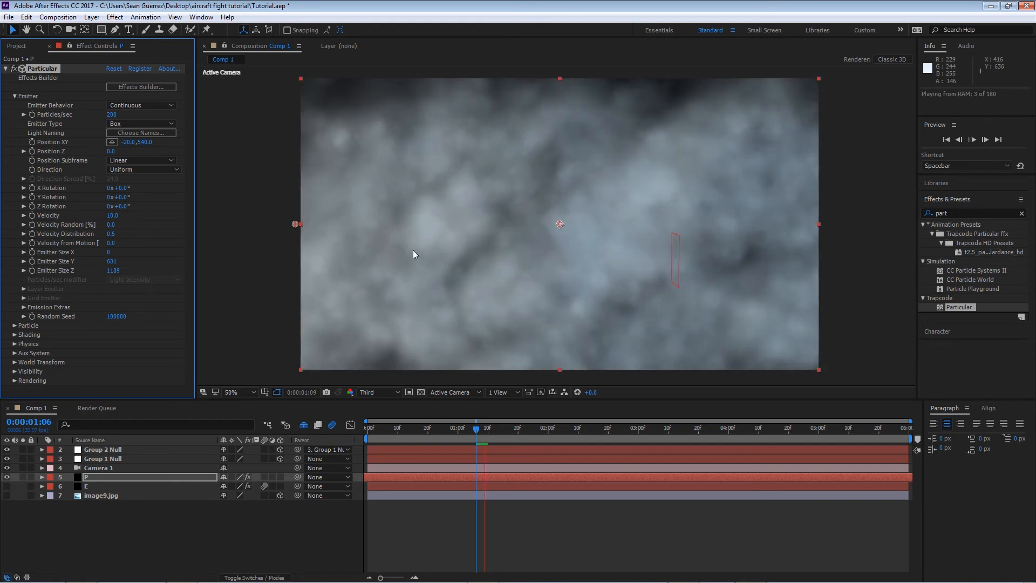
key(space)
Step: Make layers E and image9.jpg visible again and preview the clouds together with the aircraft
click(6, 486)
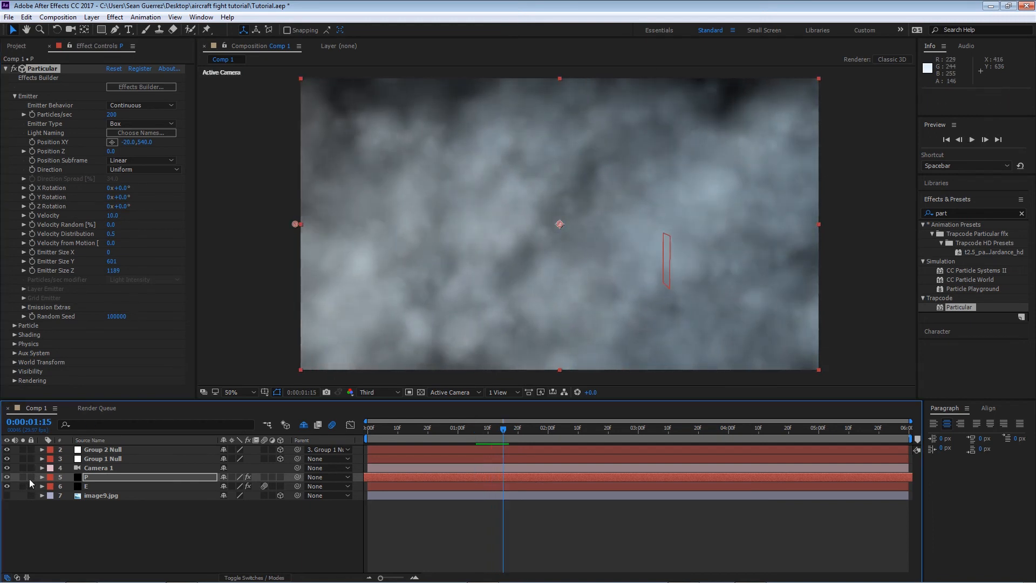
click(6, 495)
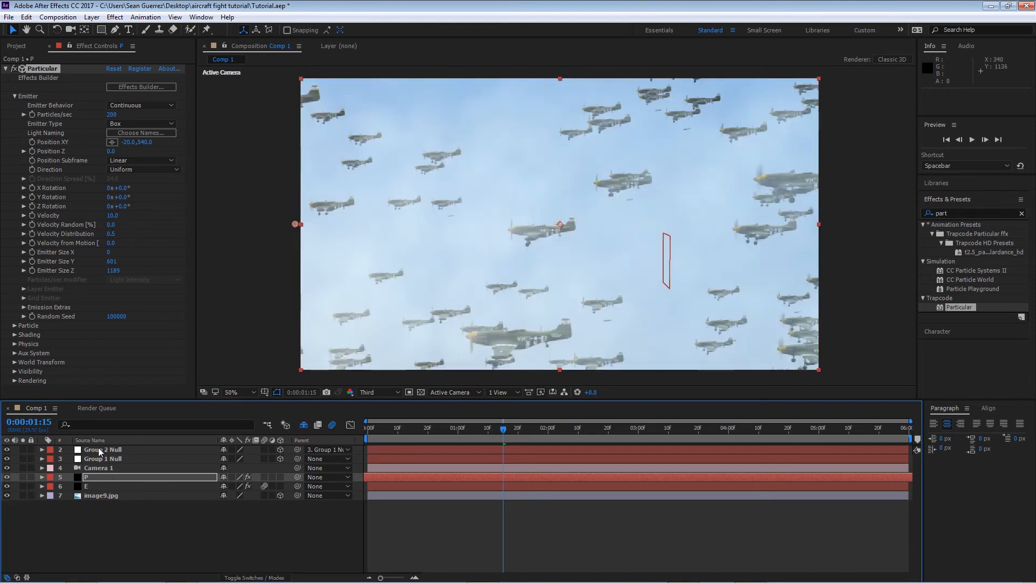
key(space)
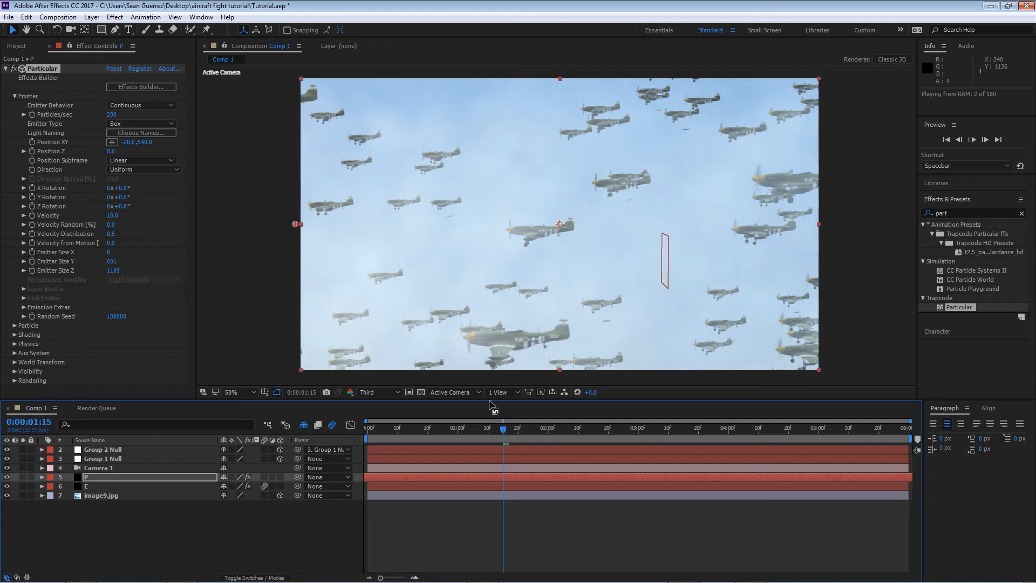
key(space)
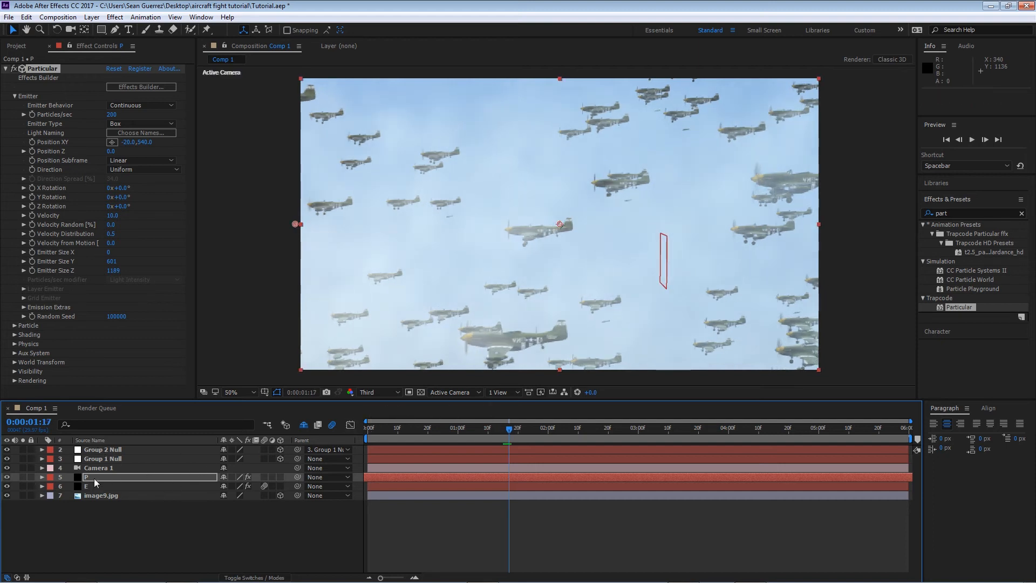
Step: Duplicate layer P and place one copy below layer E, just above image9.jpg
key(ctrl+alt+shift+e)
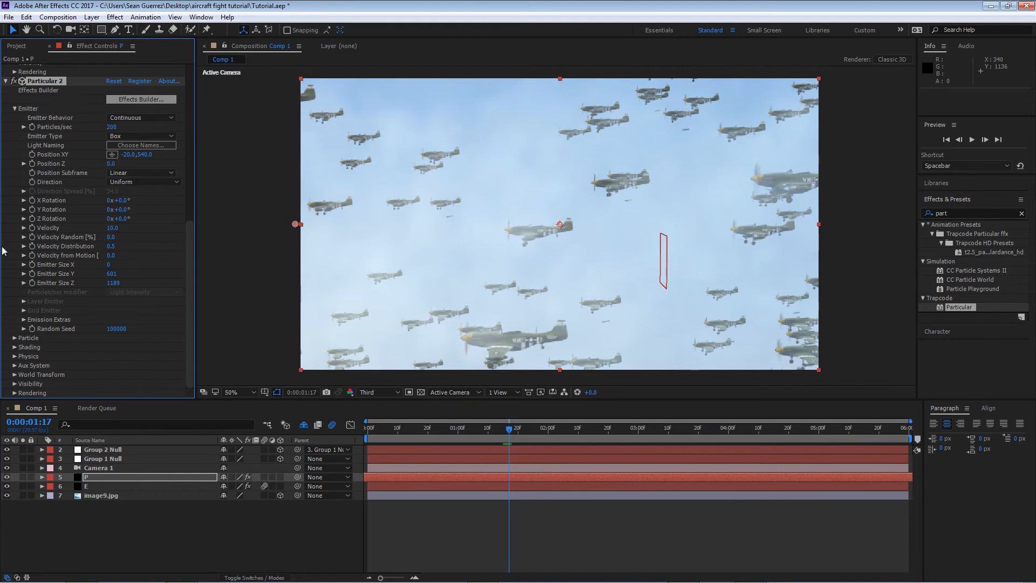
key(Delete)
click(90, 478)
key(ctrl+d)
drag(93, 477, 99, 497)
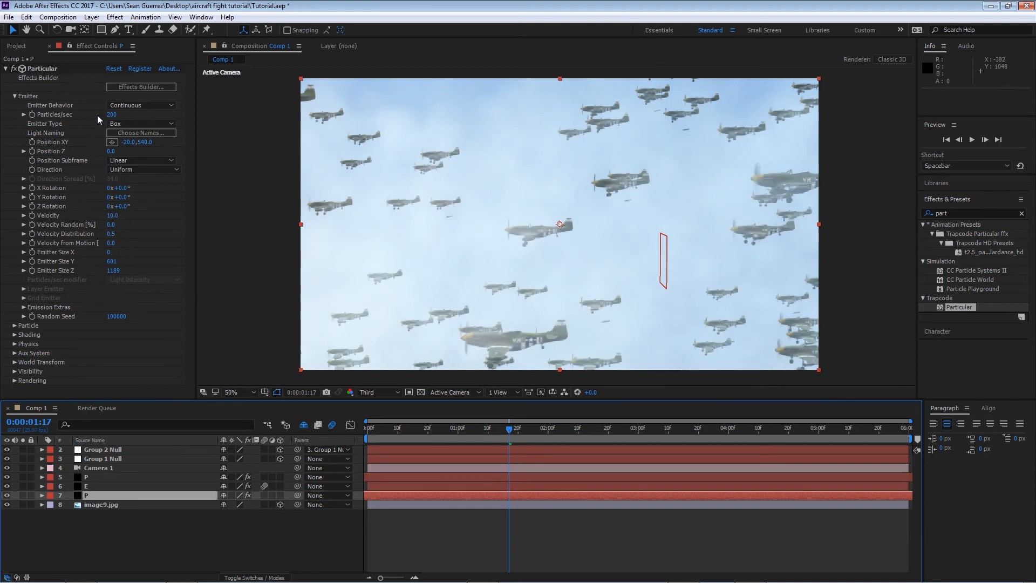
Step: Set Particles/sec to 100 in Particular on the lower P layer
click(112, 114)
text(1)
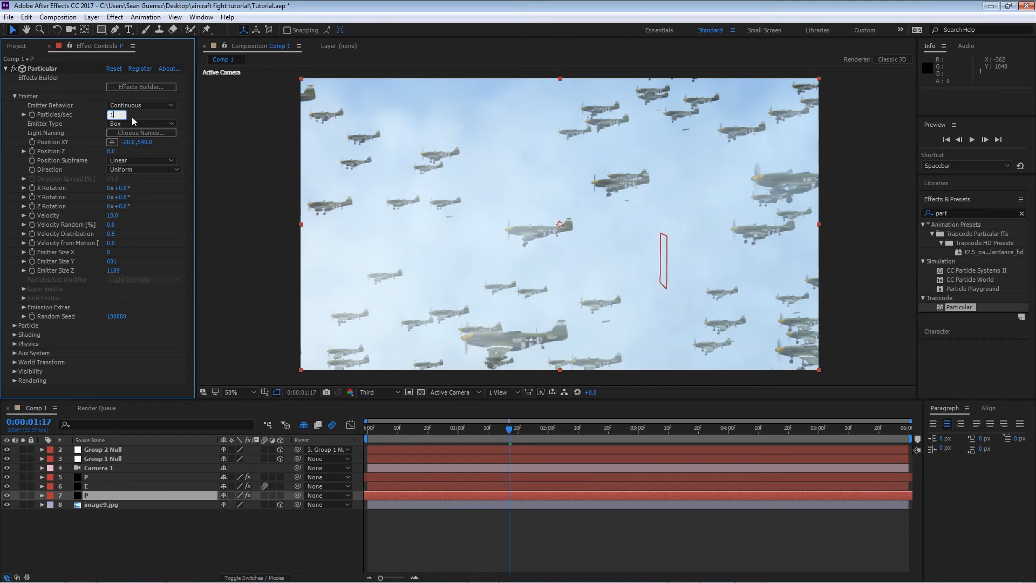
text(00)
key(Return)
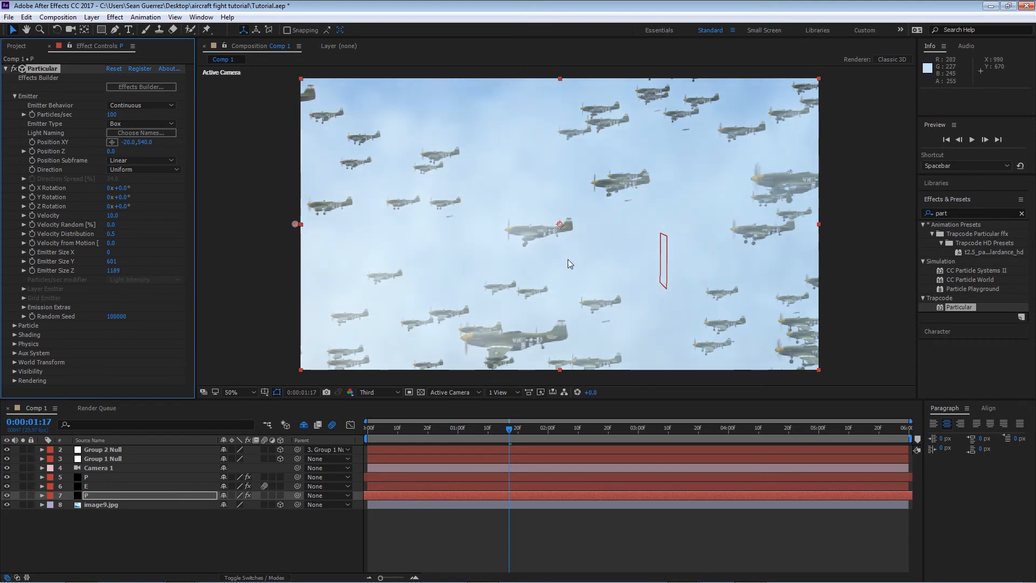
Step: Toggle the visibility of the upper and lower P layers to compare each cloud layer's contribution
click(7, 477)
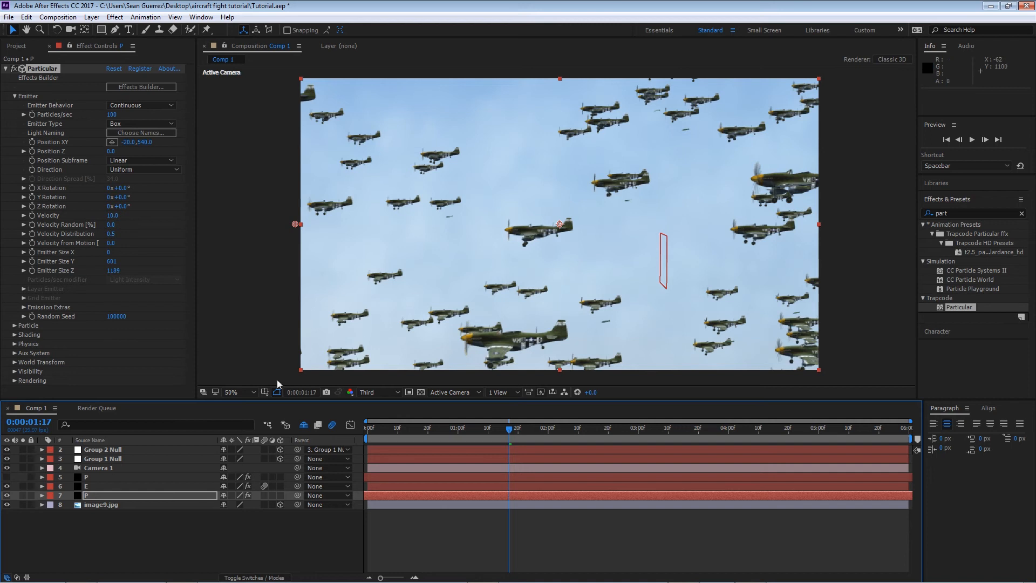
click(7, 495)
click(7, 496)
click(7, 477)
key(F2)
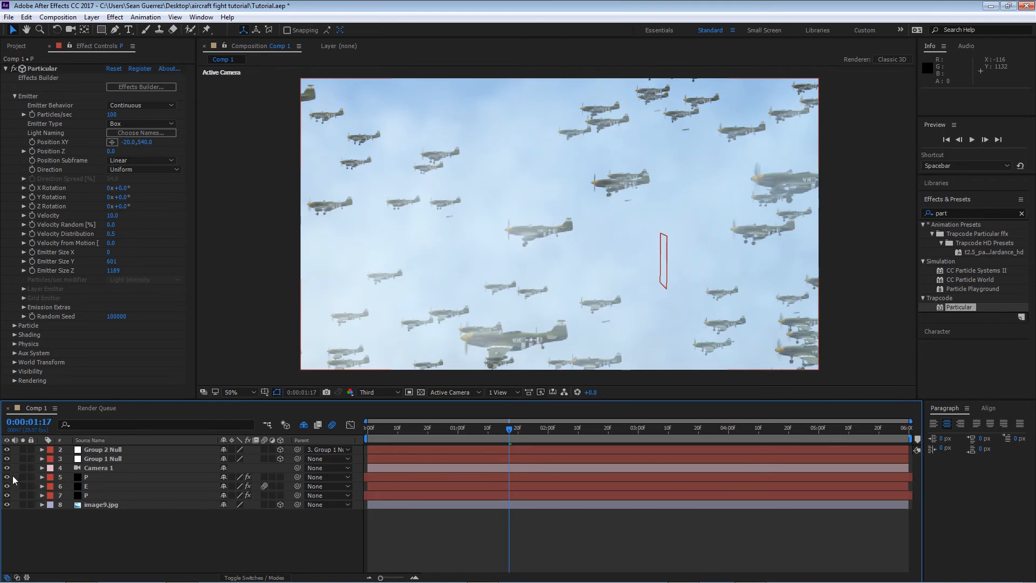
Step: Set the blending mode of both P layers to Screen
click(83, 477)
click(251, 577)
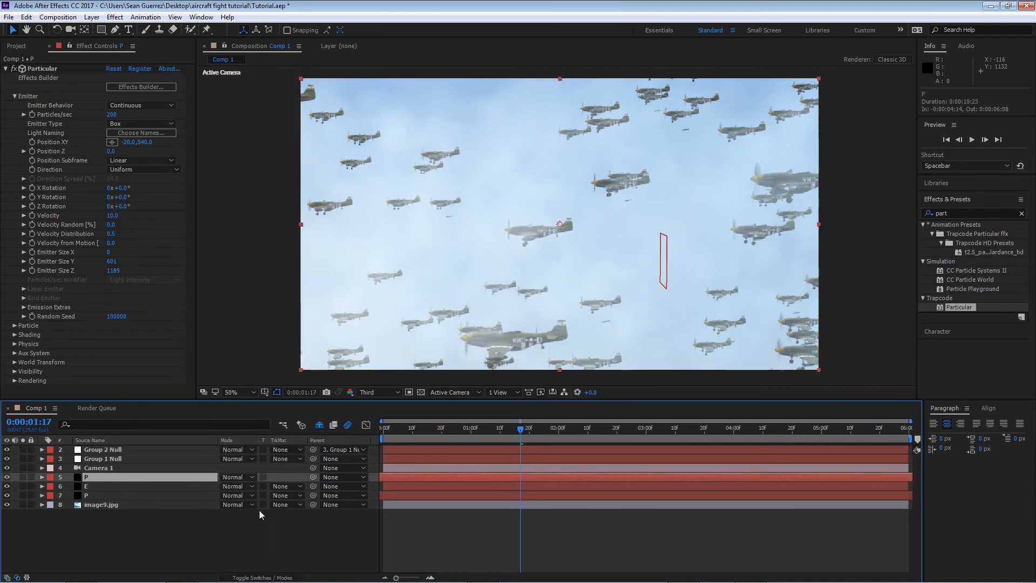
click(239, 477)
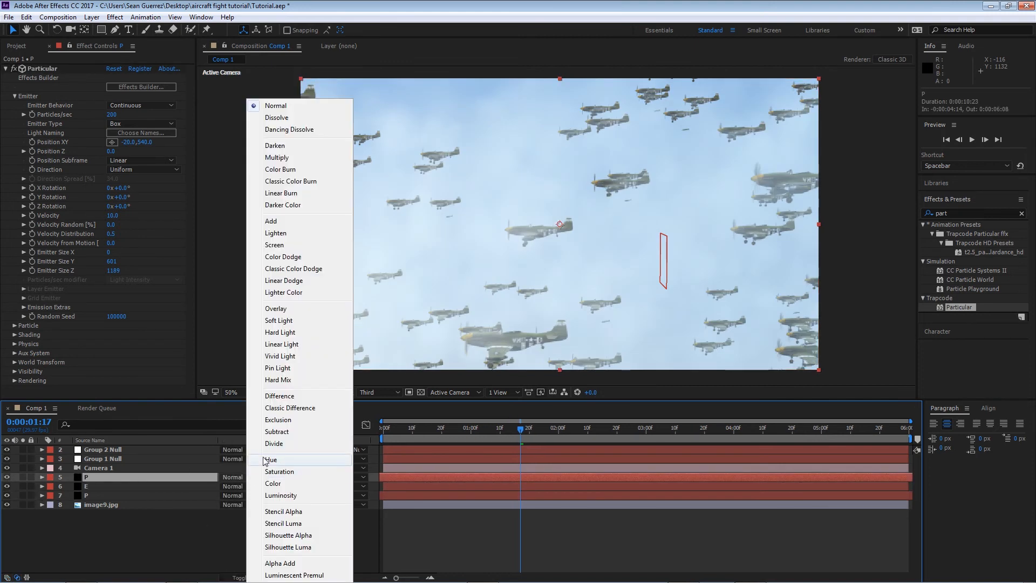
click(288, 245)
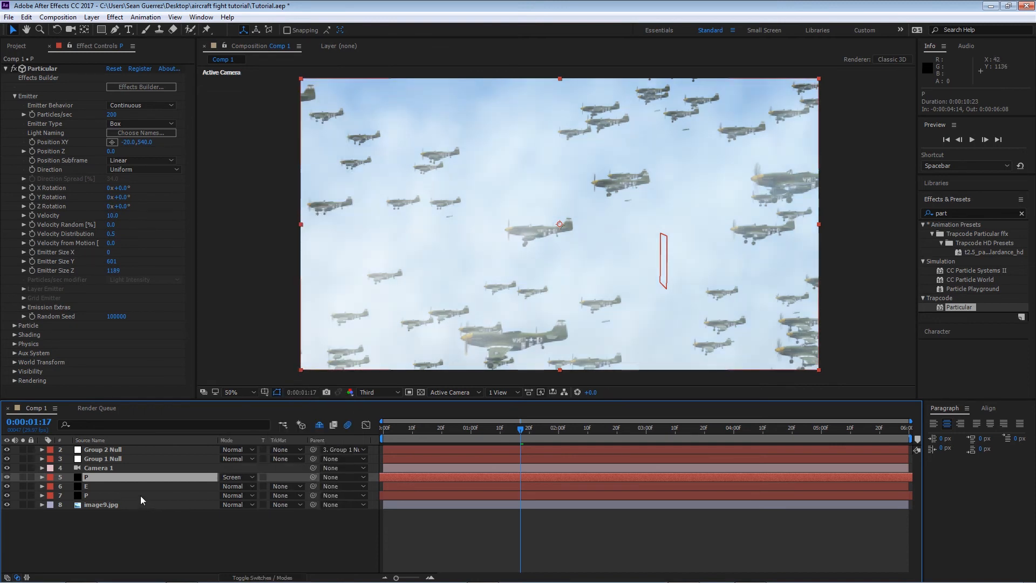
click(141, 495)
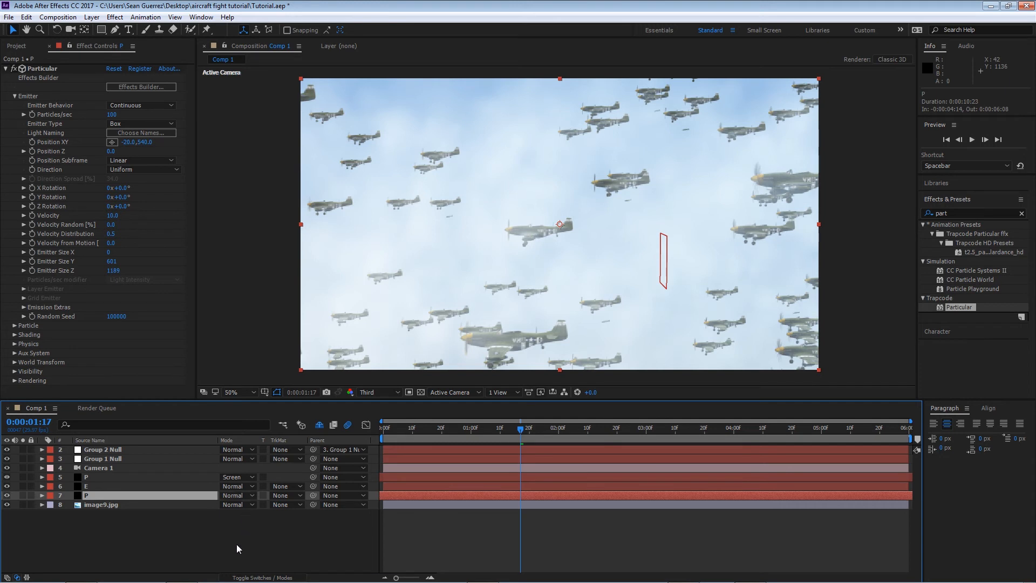
click(245, 495)
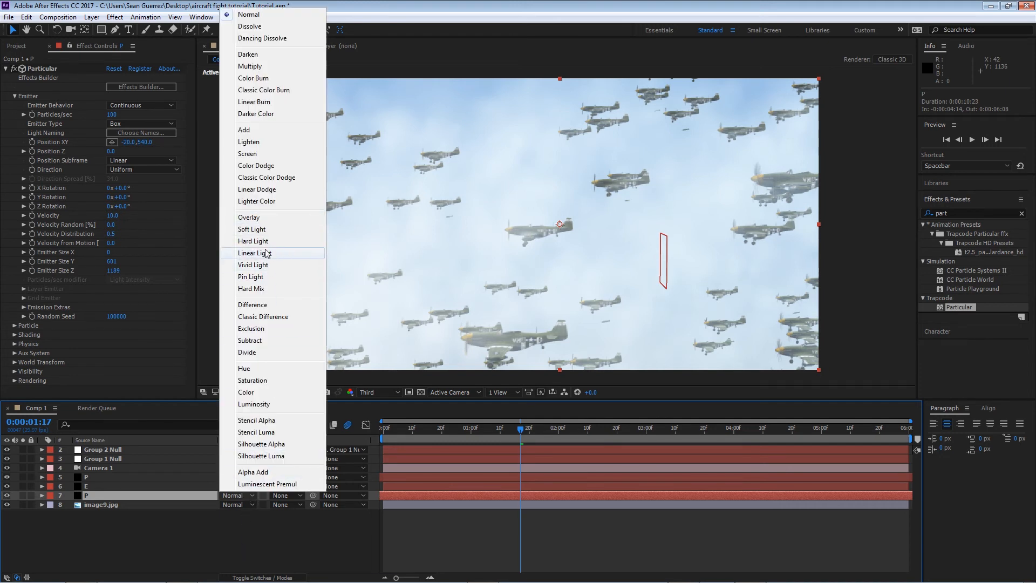
click(253, 153)
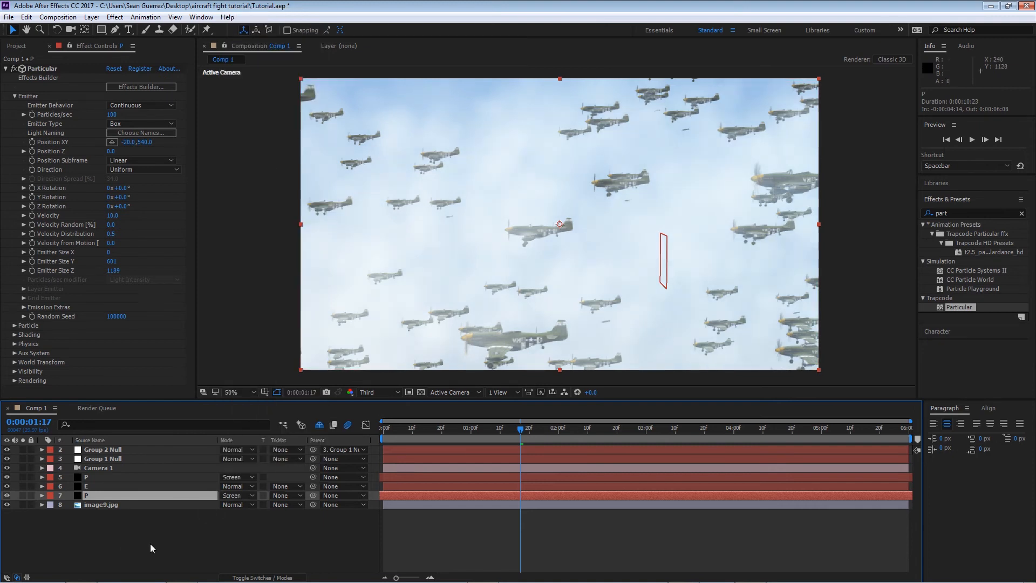
Step: Set the particle Opacity to 2 in Particular on the upper P layer
click(80, 477)
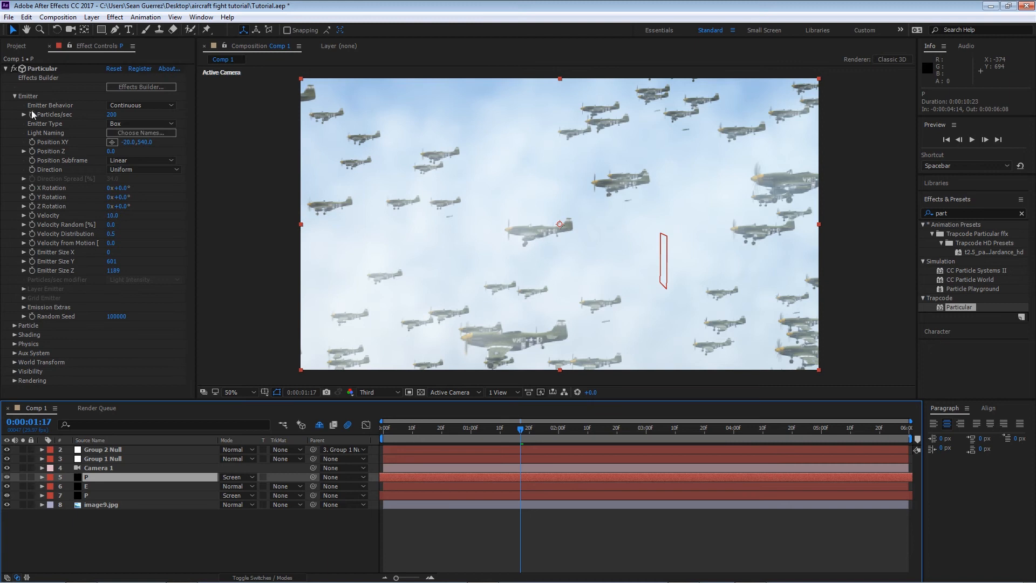
click(14, 326)
scroll(34, 335, down, 5)
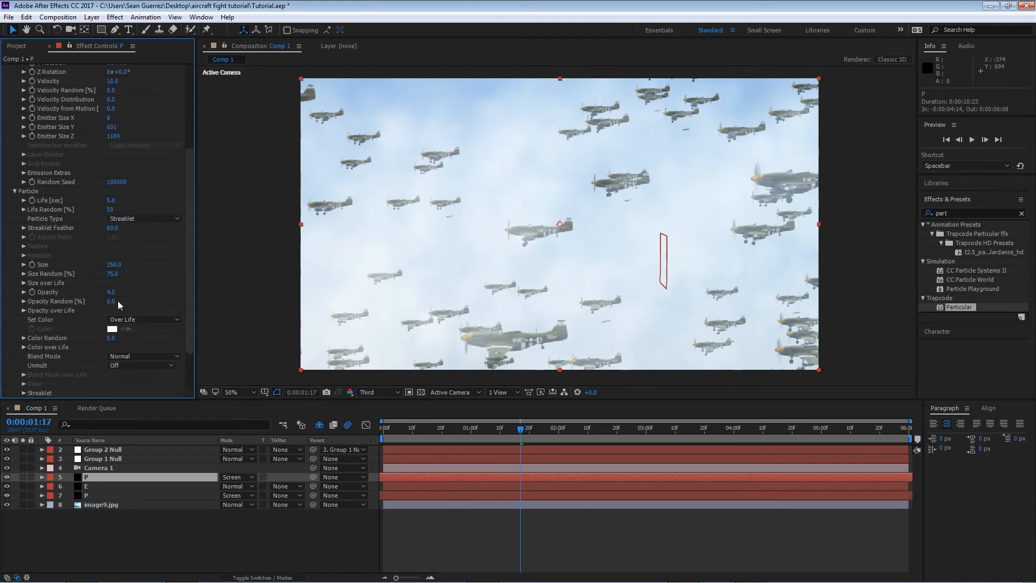
click(110, 292)
text(2)
key(Return)
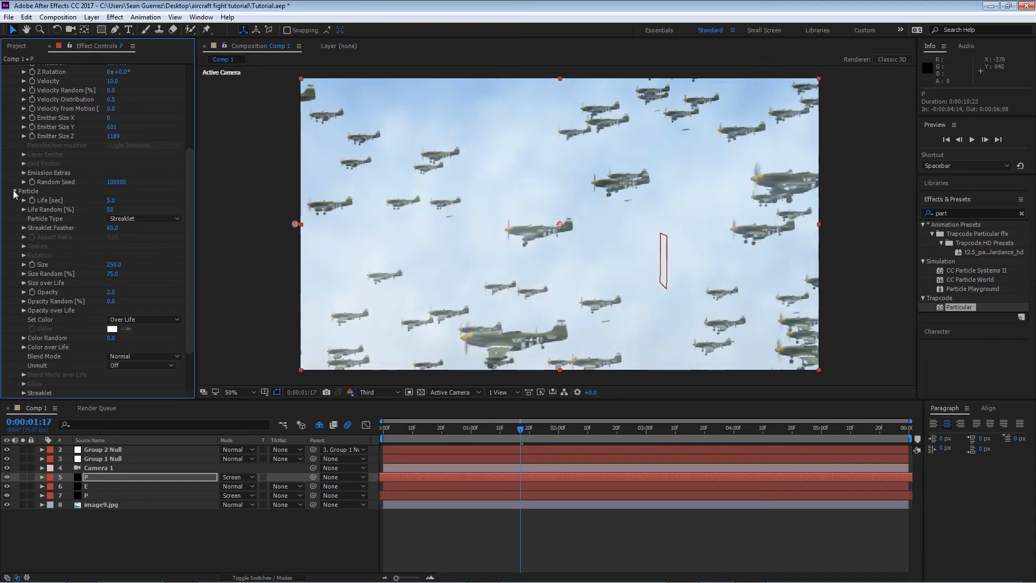
Step: Reveal the hidden layers, turn on the visibility of Adjustment Layer 1 and set the preview resolution to Full
click(21, 191)
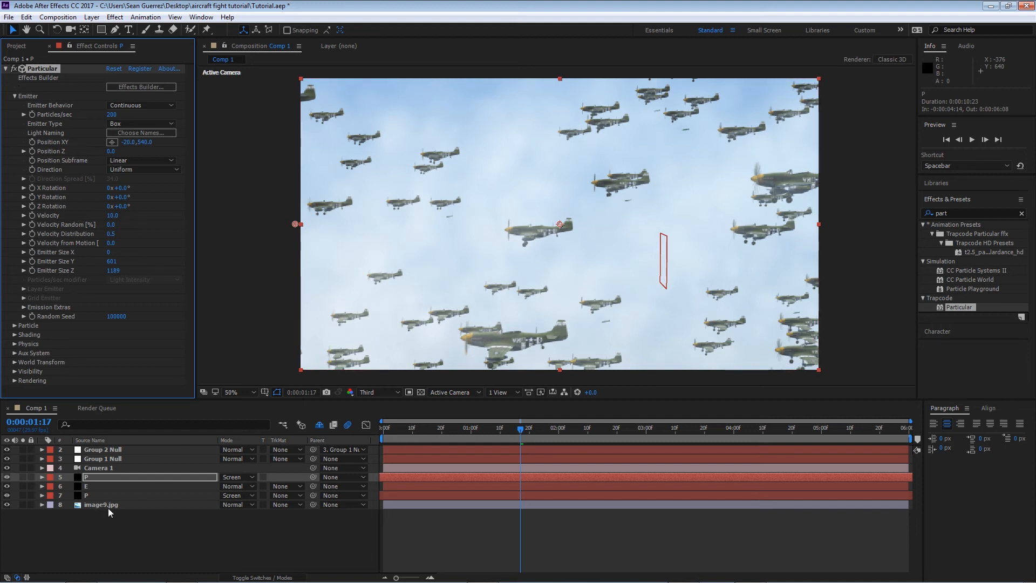
click(320, 425)
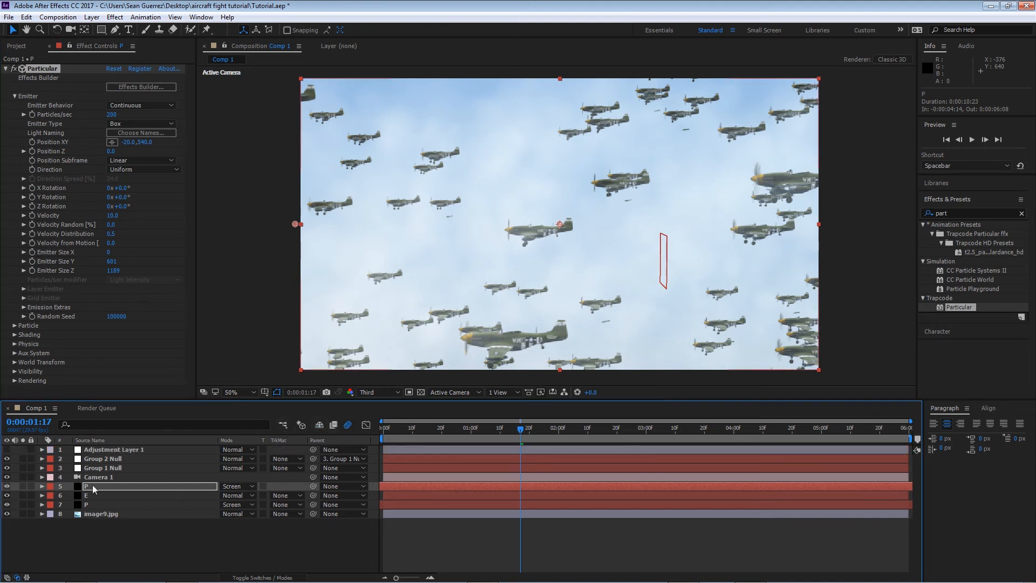
click(7, 449)
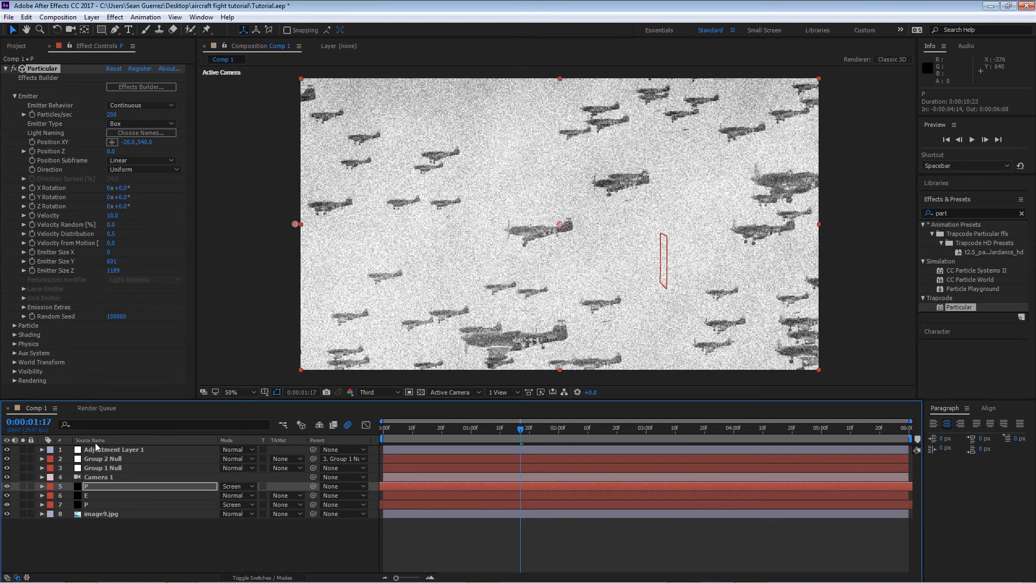
click(120, 449)
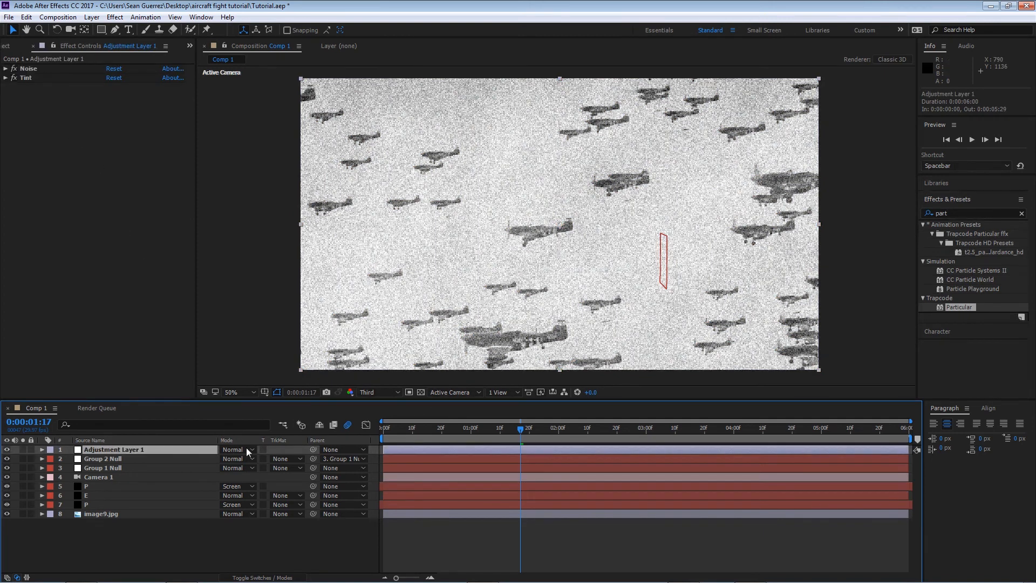
click(6, 450)
click(378, 392)
click(380, 418)
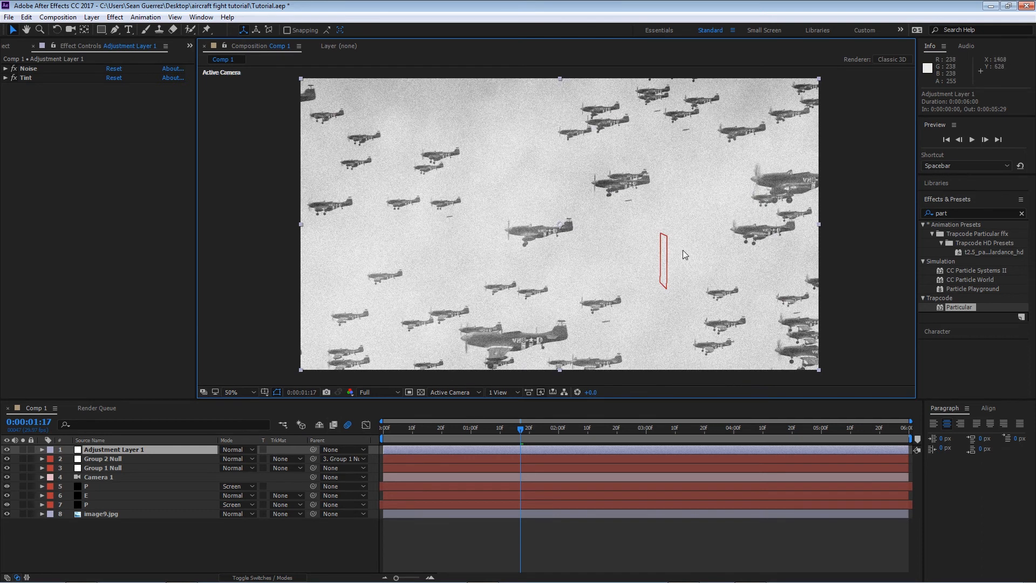
Step: Turn on Depth of Field in the Camera Options of Camera 1
click(42, 477)
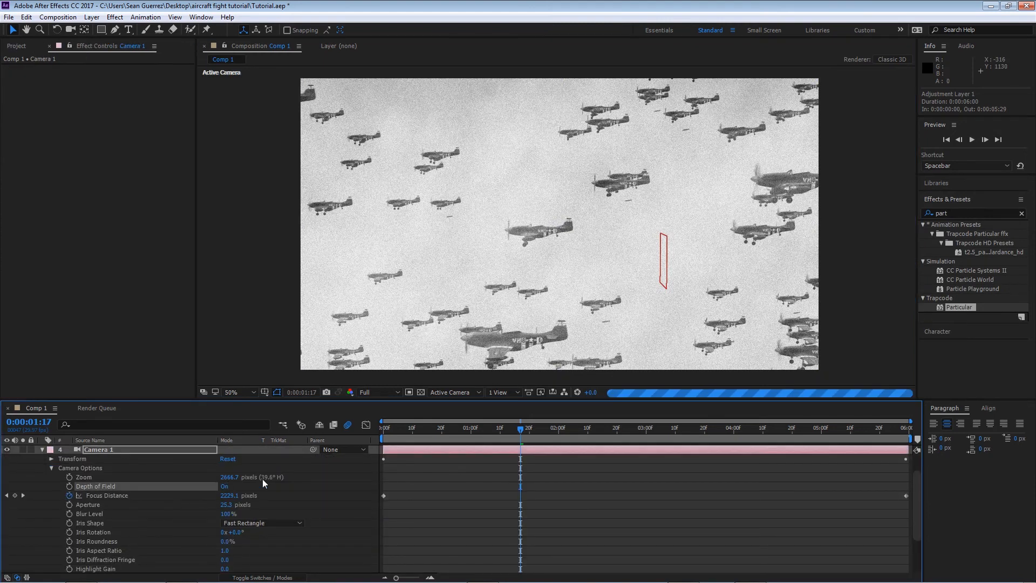
click(51, 468)
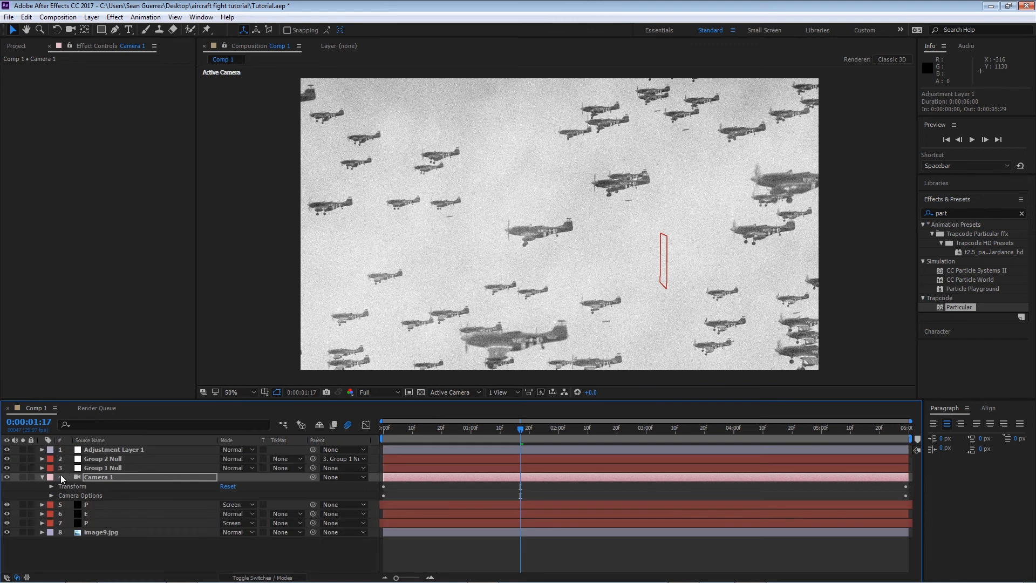
click(43, 477)
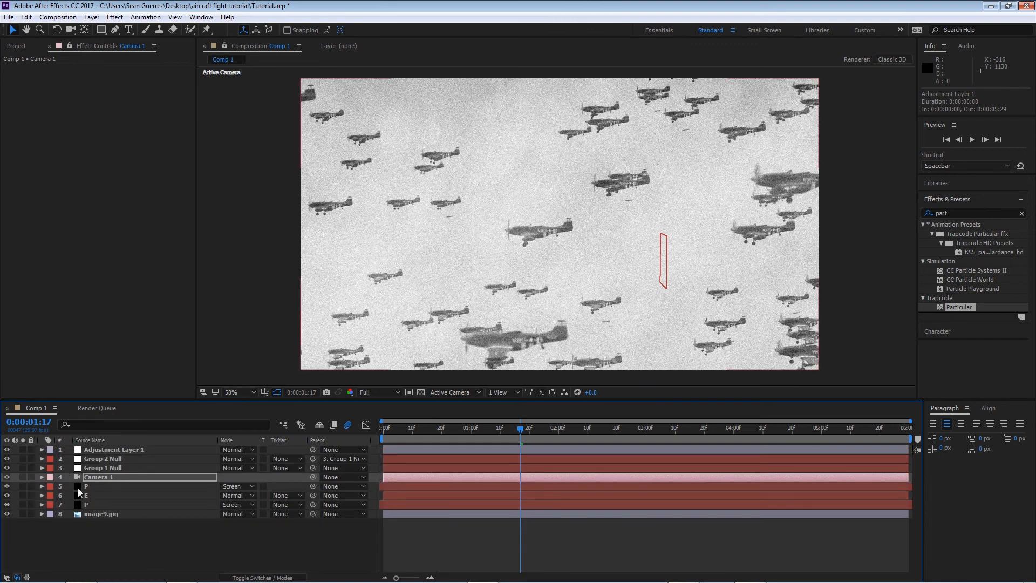
click(119, 526)
Step: Create a black 1920 x 1080 solid named V above Adjustment Layer 1
click(108, 451)
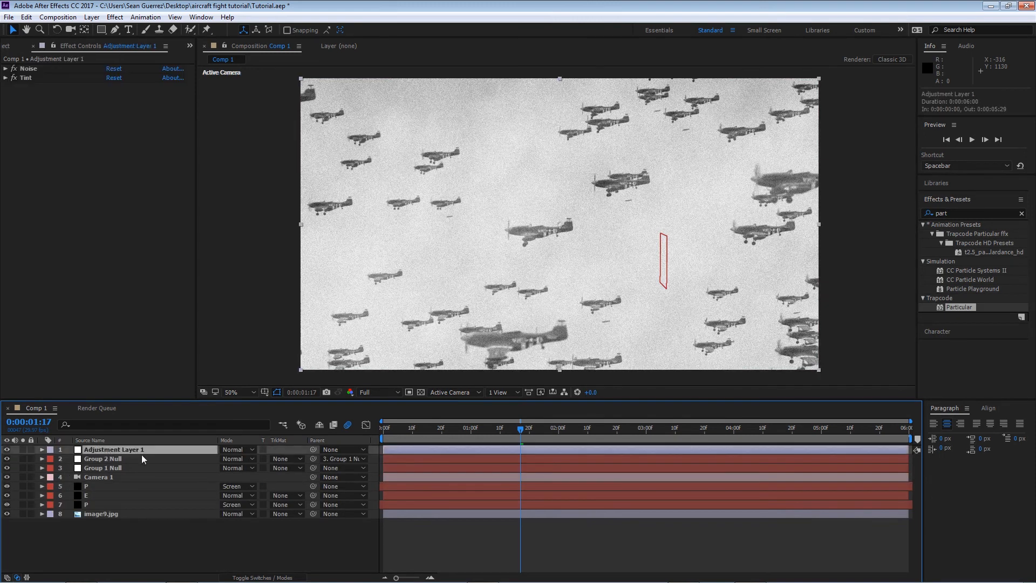
key(ctrl+y)
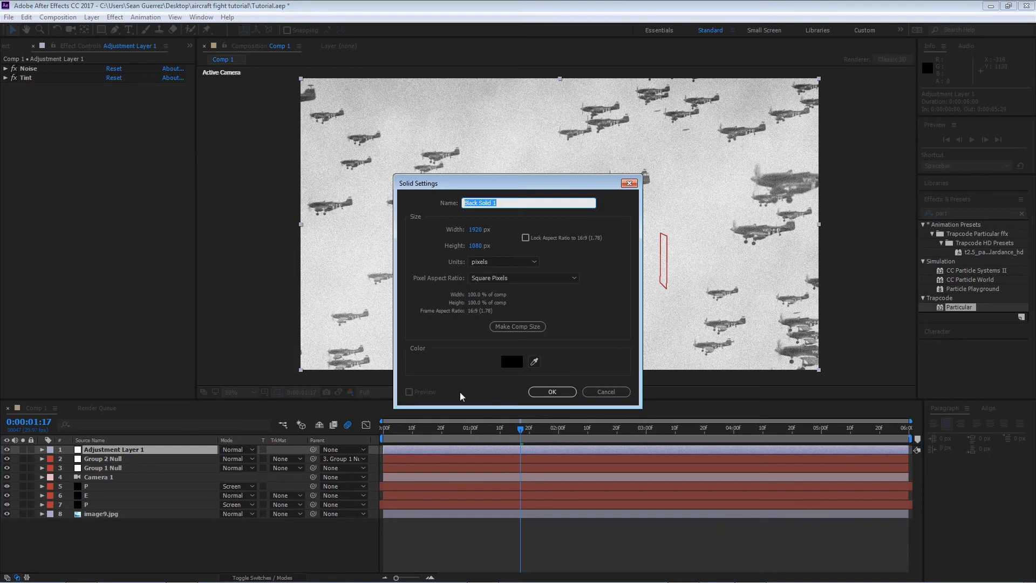
text(V)
key(Return)
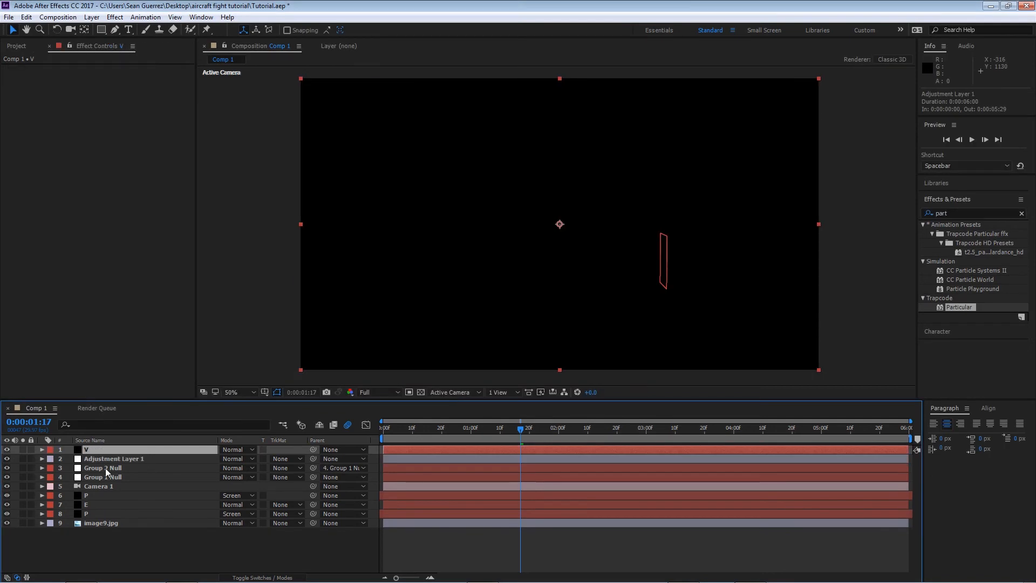
Step: Draw an elliptical mask on the V layer and move its vertices outward until it nearly fills the frame
drag(99, 30, 141, 58)
mouse_move(313, 98)
mouse_down()
mouse_move(818, 364)
mouse_move(809, 353)
mouse_up()
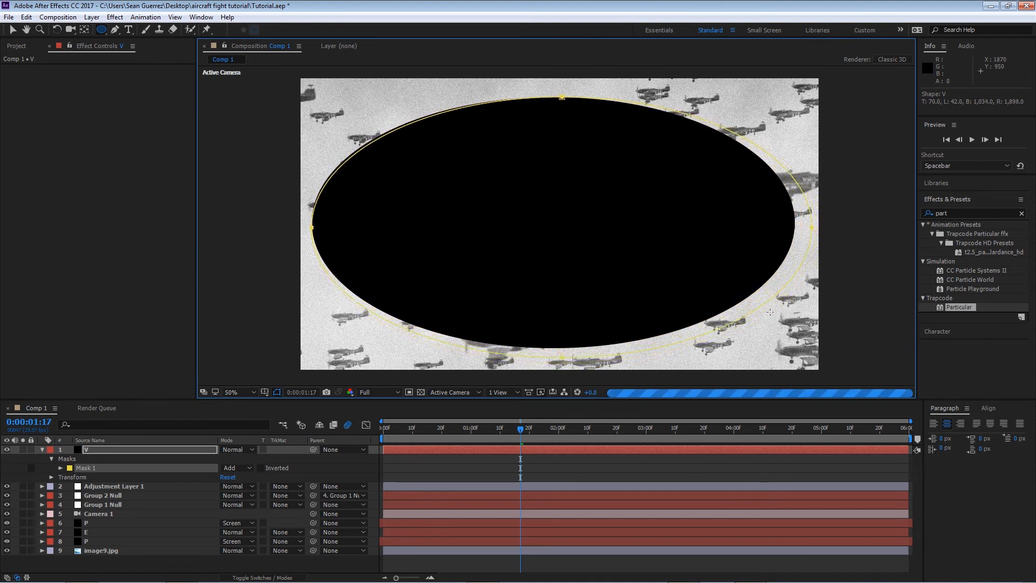
key(v)
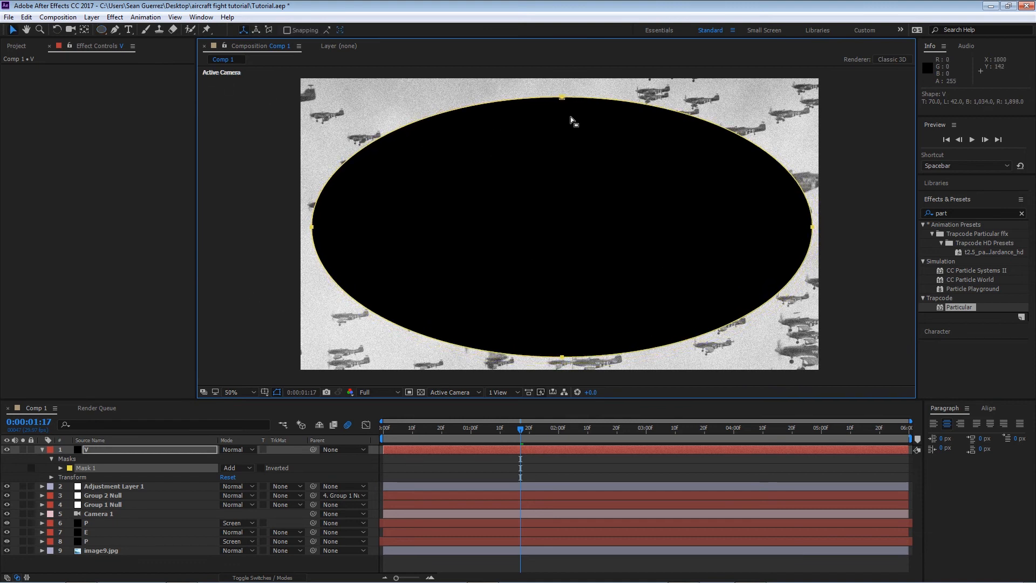
drag(562, 99, 555, 85)
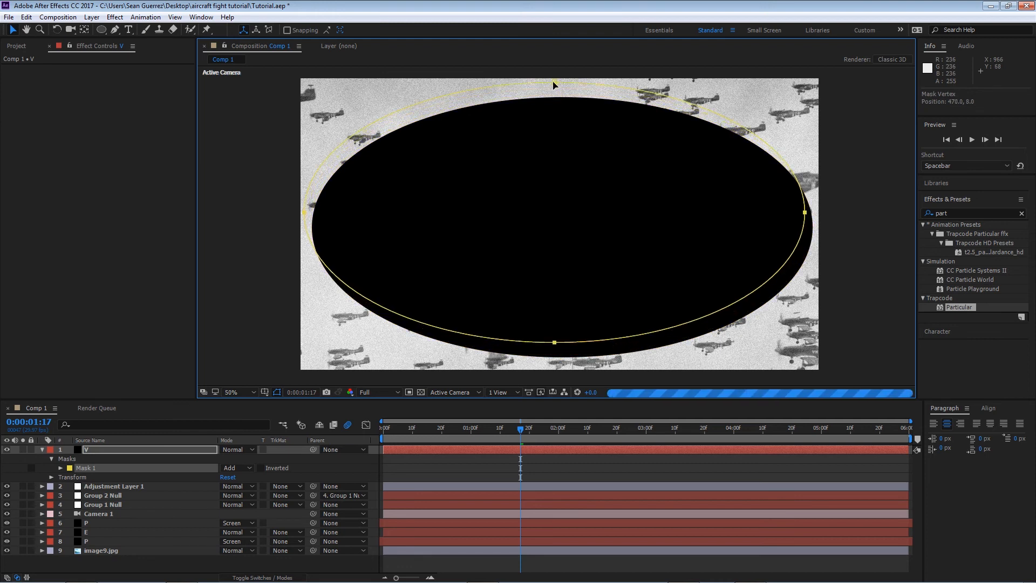
click(805, 213)
drag(810, 216, 826, 233)
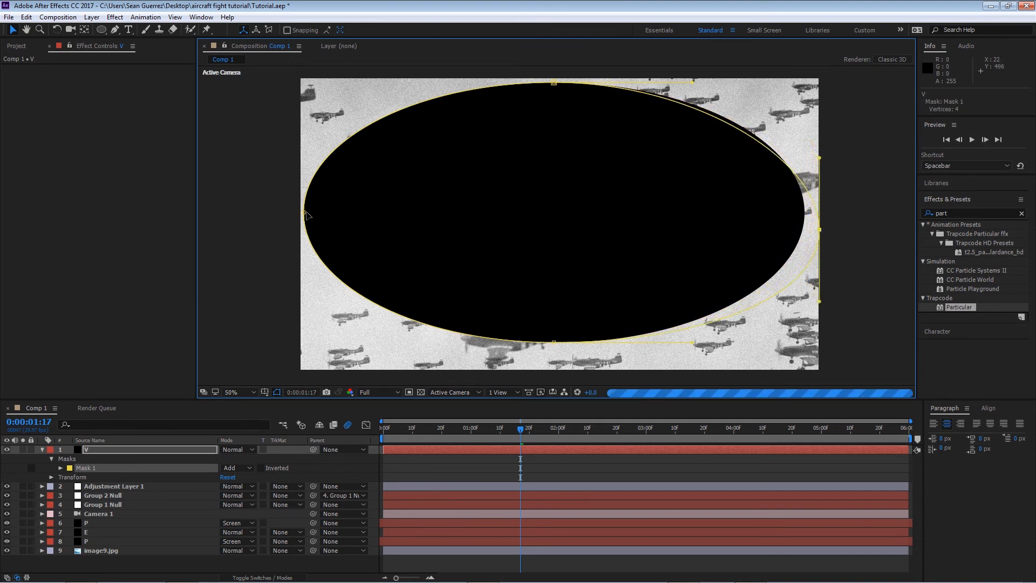
drag(304, 212, 301, 215)
drag(553, 341, 557, 366)
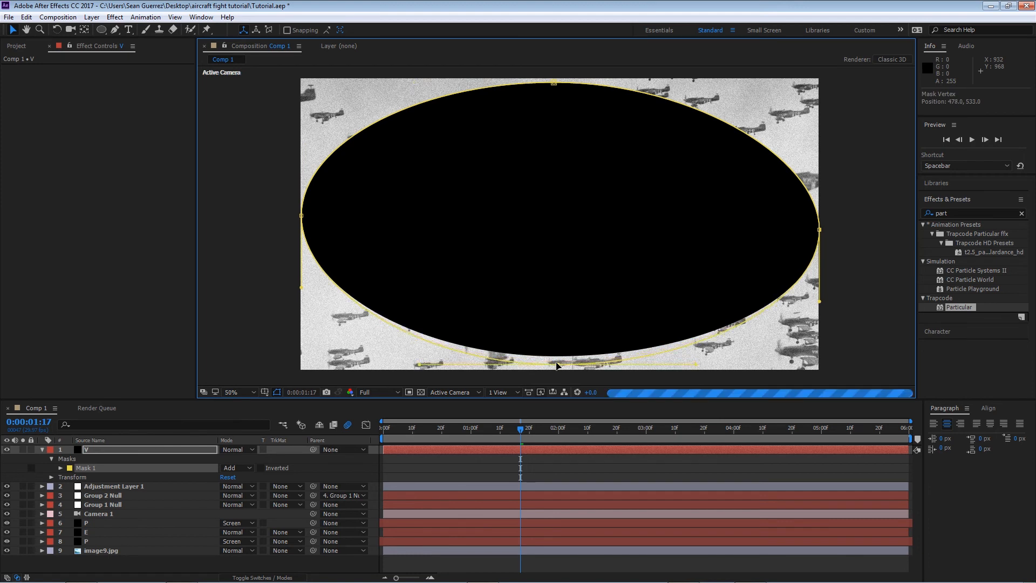
Step: Set the V layer's mask mode to Subtract and its Mask Feather to 250 pixels
click(245, 468)
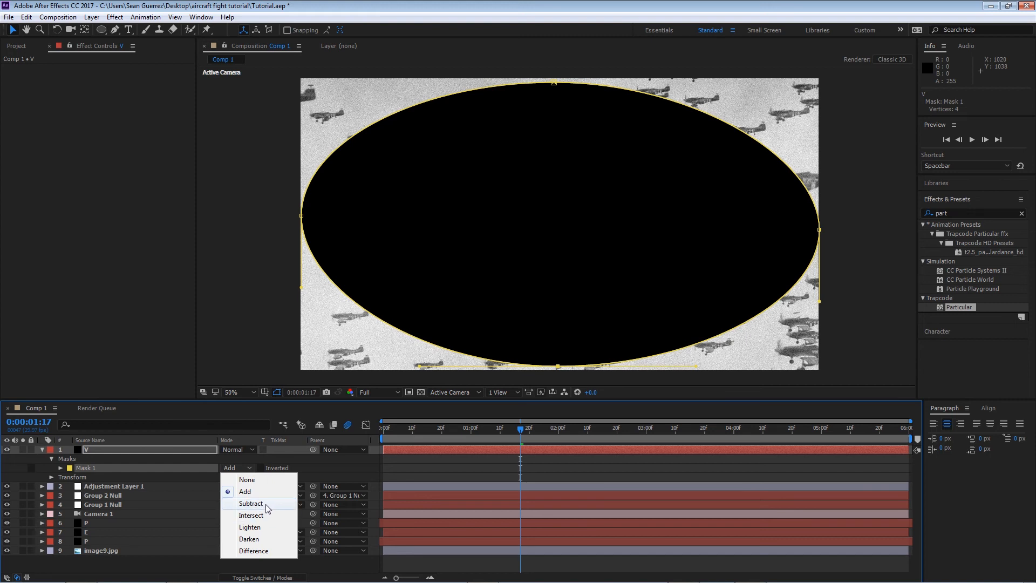
click(267, 505)
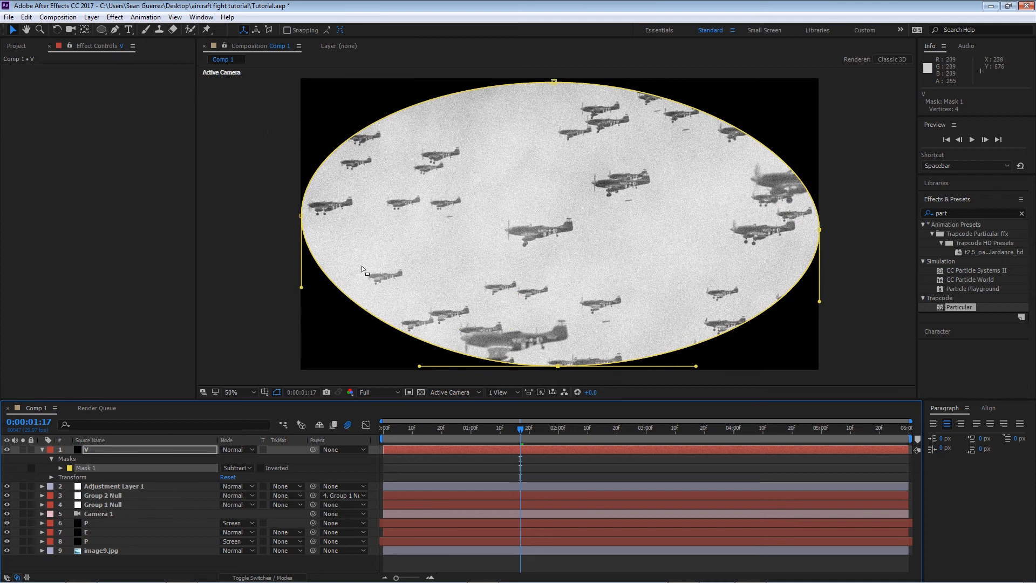
key(m)
key(m)
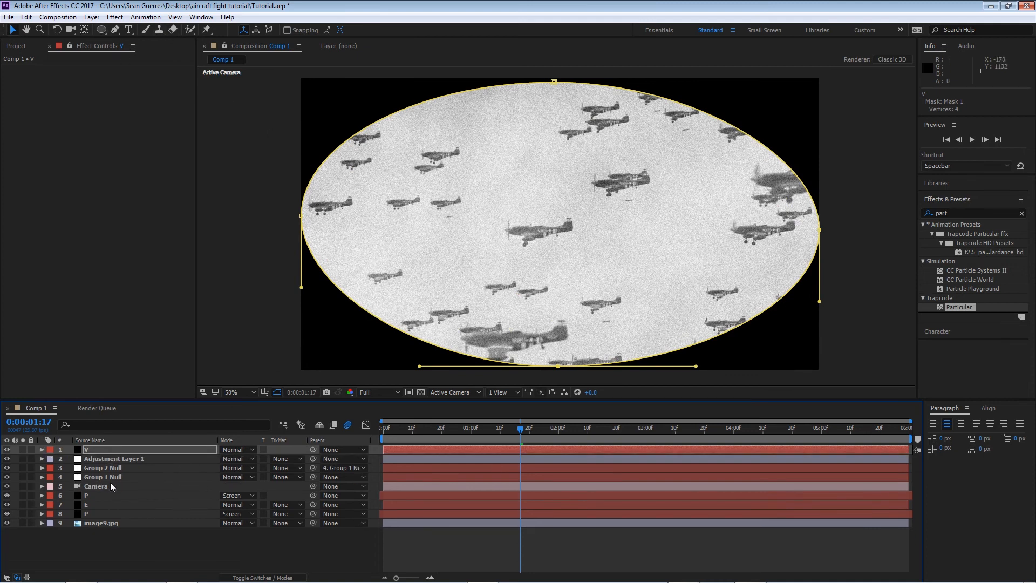
key(f)
click(239, 467)
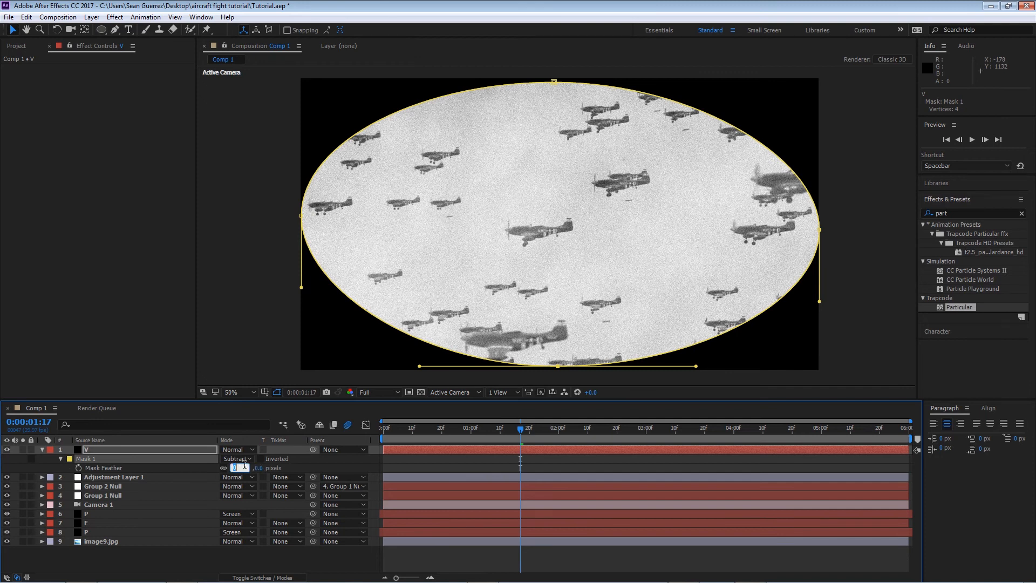
text(250)
key(Return)
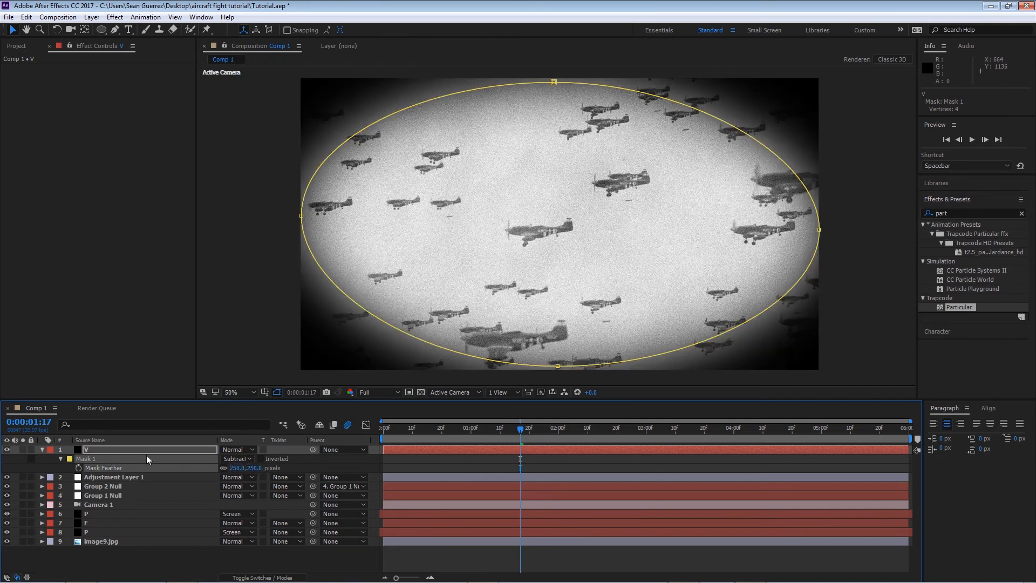
Step: Set the opacity of the V vignette layer to 50%
key(t)
click(234, 459)
text(50)
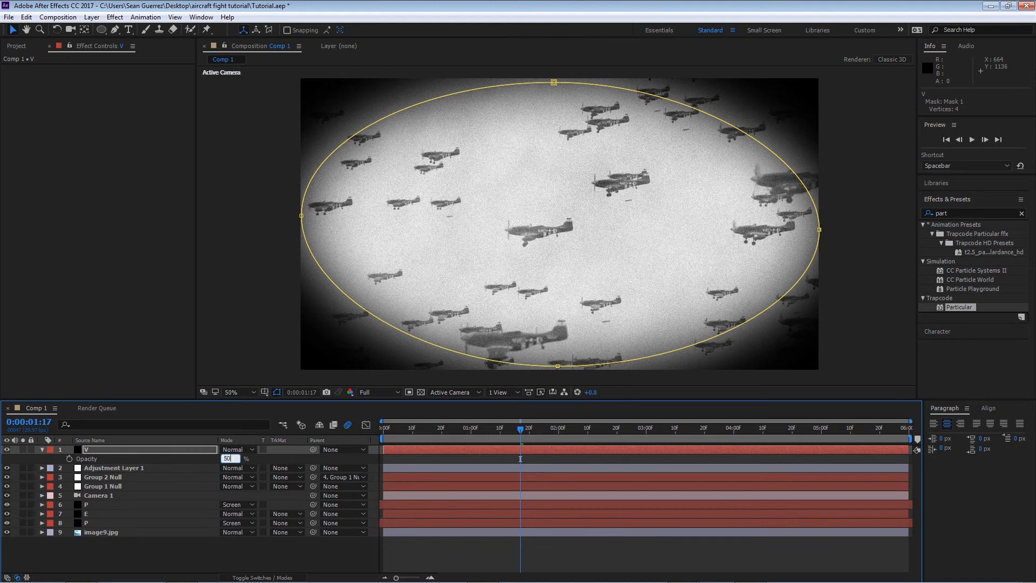
key(Return)
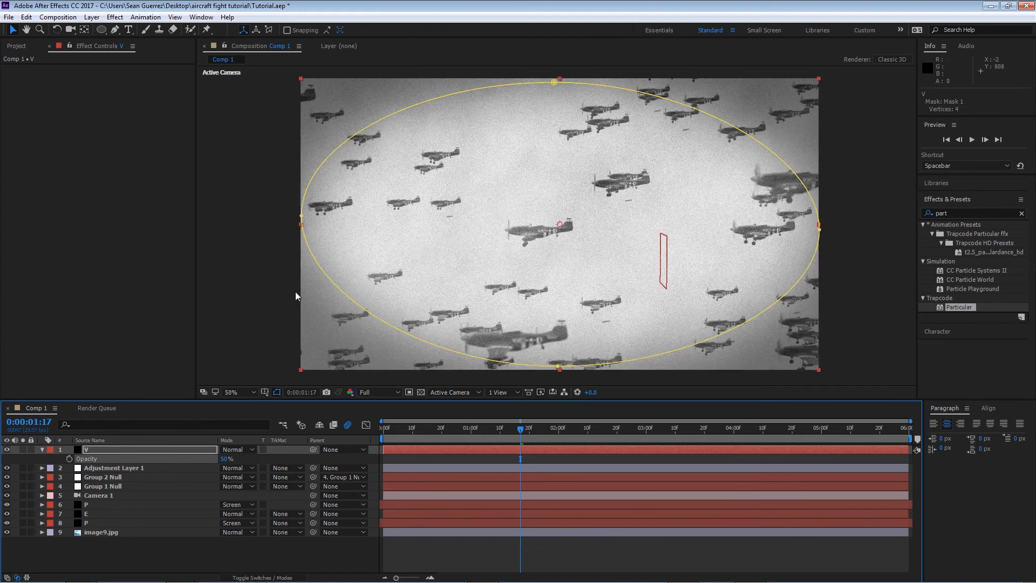
click(41, 450)
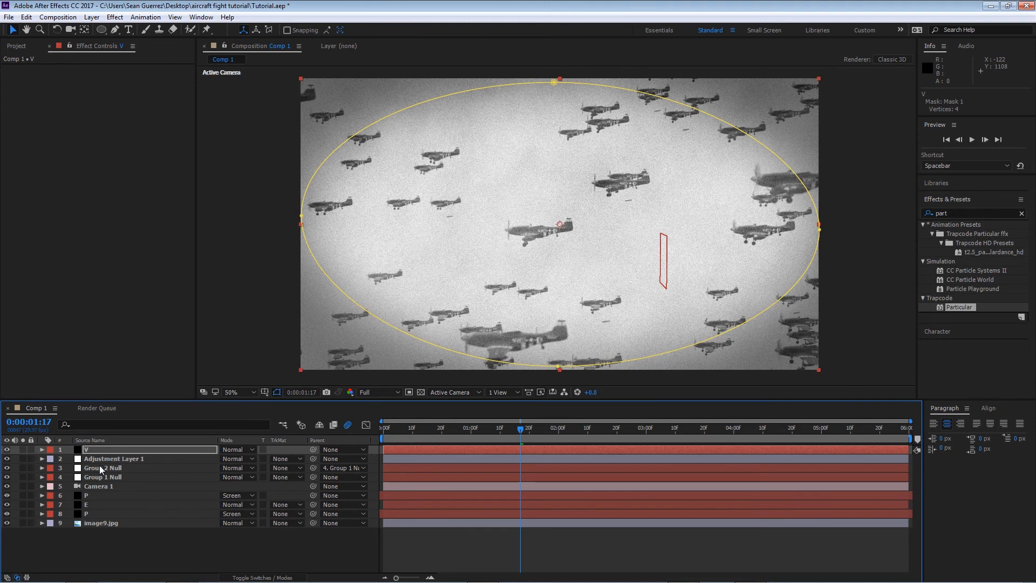
Step: Search the effects for blur and apply Gaussian Blur (Legacy) to Adjustment Layer 1
click(103, 459)
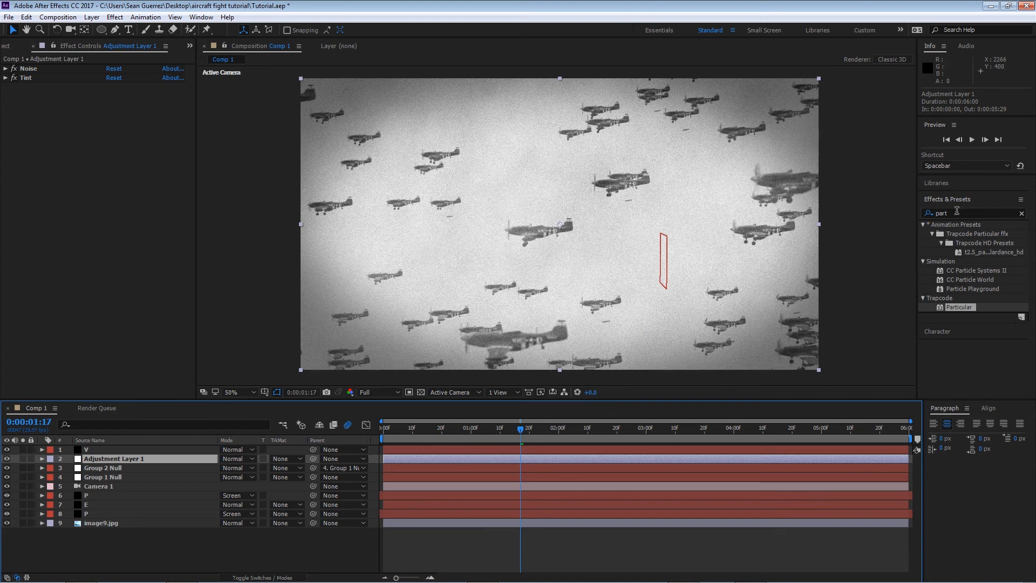
click(936, 213)
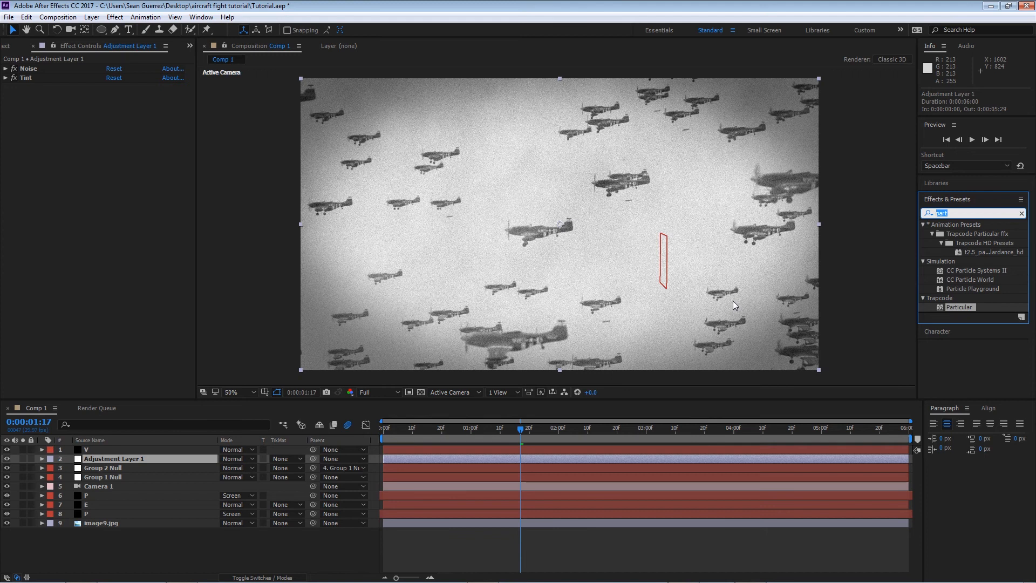
text(br)
key(BackSpace)
text(lur)
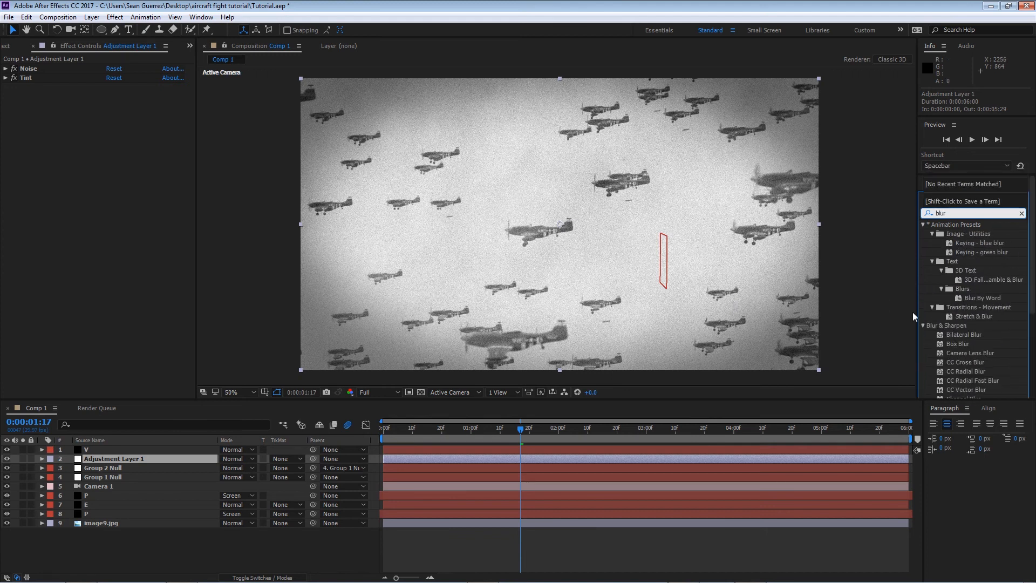
click(1029, 314)
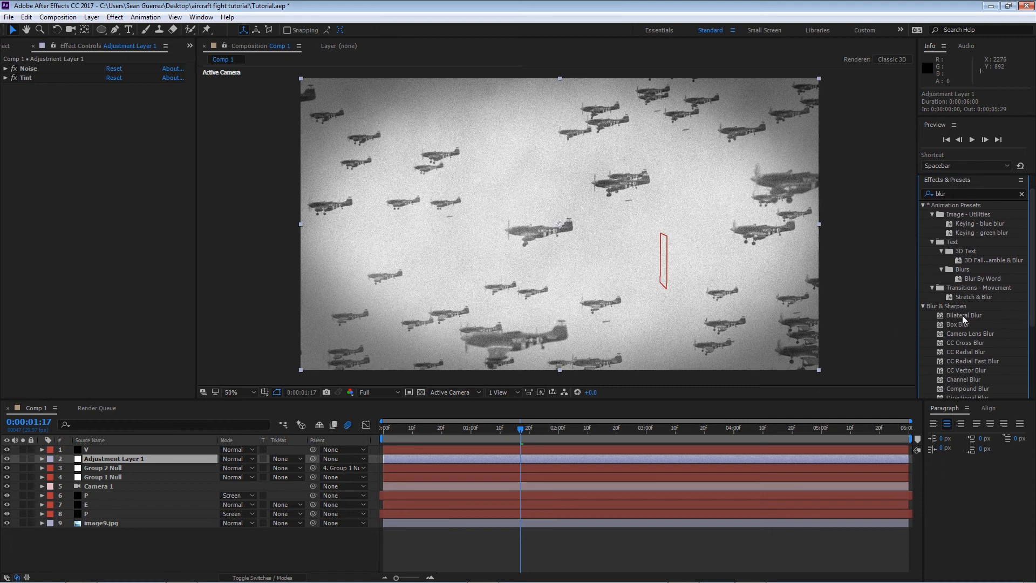
scroll(1030, 268, down, 3)
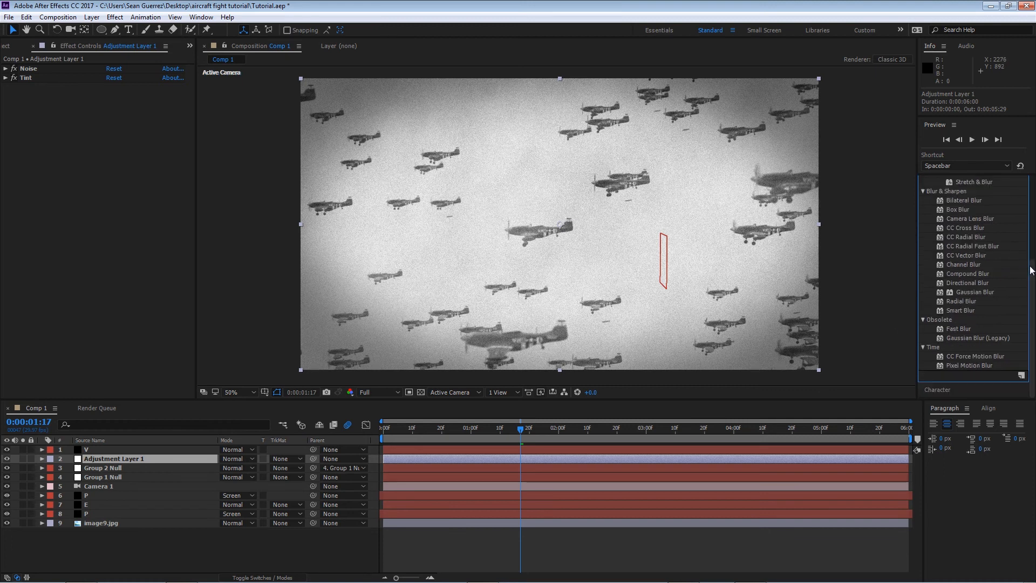
click(963, 302)
drag(963, 338, 183, 456)
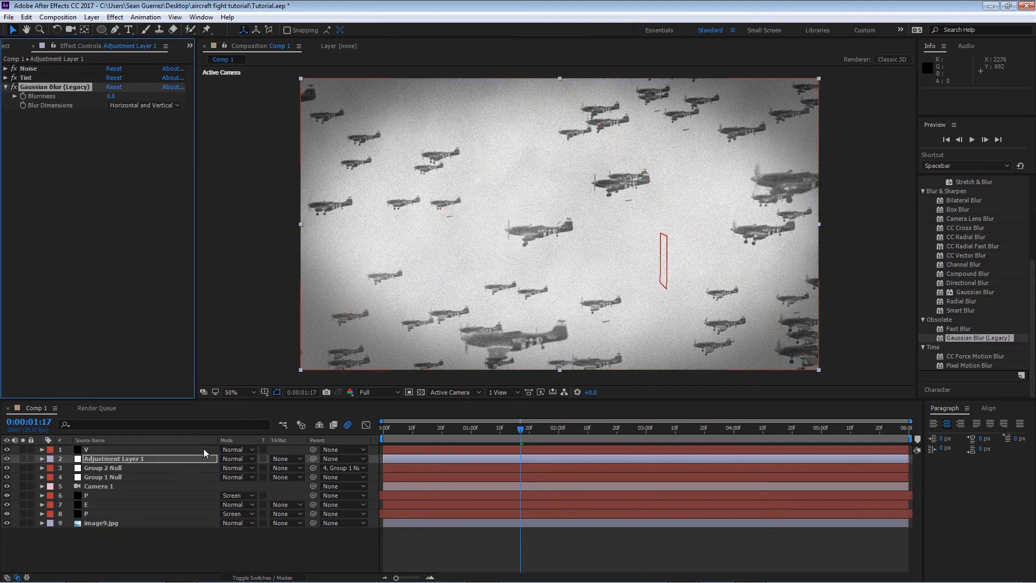
Step: Try Blurriness values of 10 and 2 in Gaussian Blur (Legacy), and settle on 4
click(112, 96)
text(10)
key(Return)
click(113, 96)
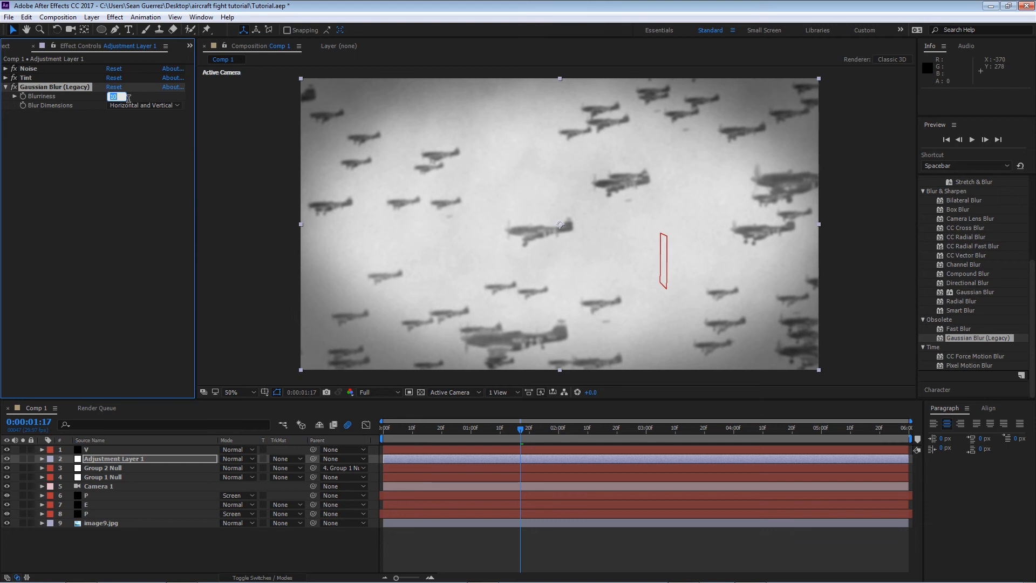
text(2.)
key(Return)
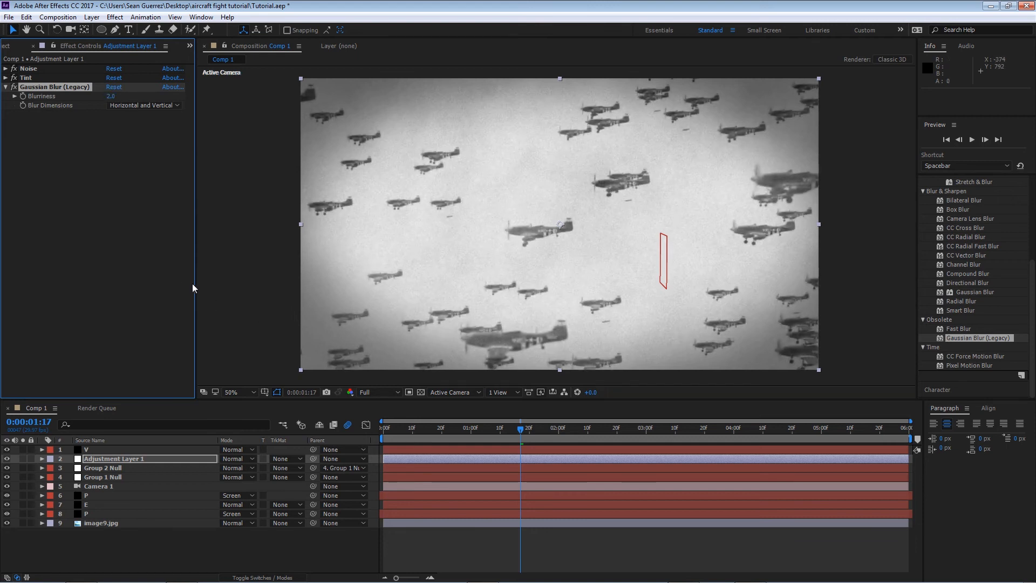
click(115, 96)
key(Return)
Step: Move the Noise effect below Gaussian Blur (Legacy) on Adjustment Layer 1 and check the look at 0:00:04:05
drag(40, 69, 54, 122)
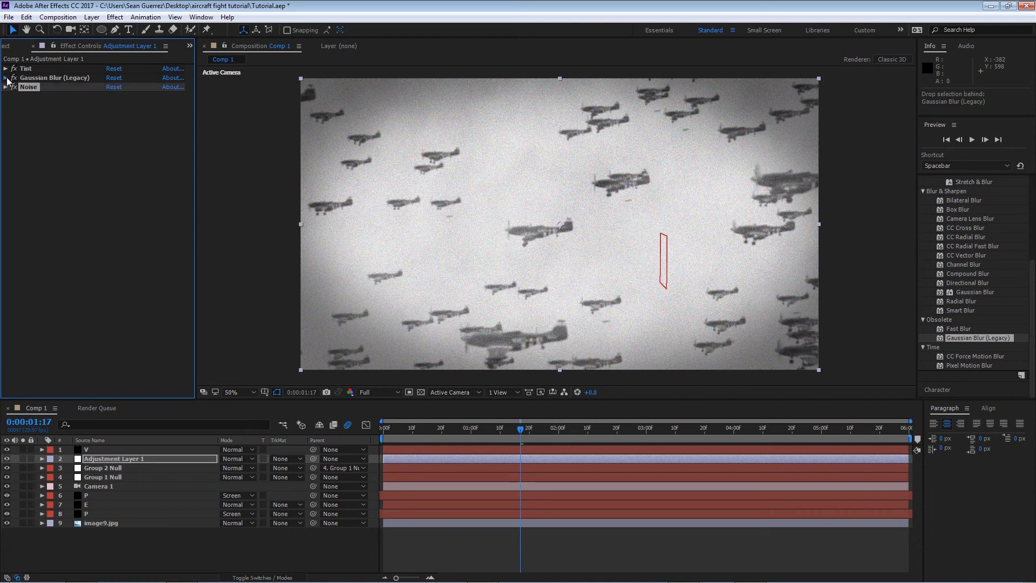
click(6, 78)
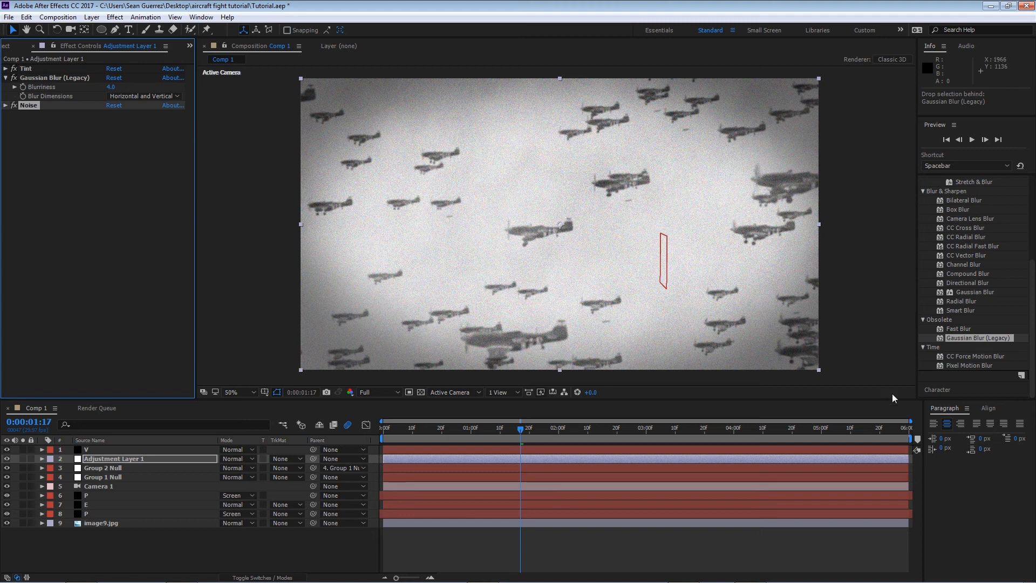
click(749, 428)
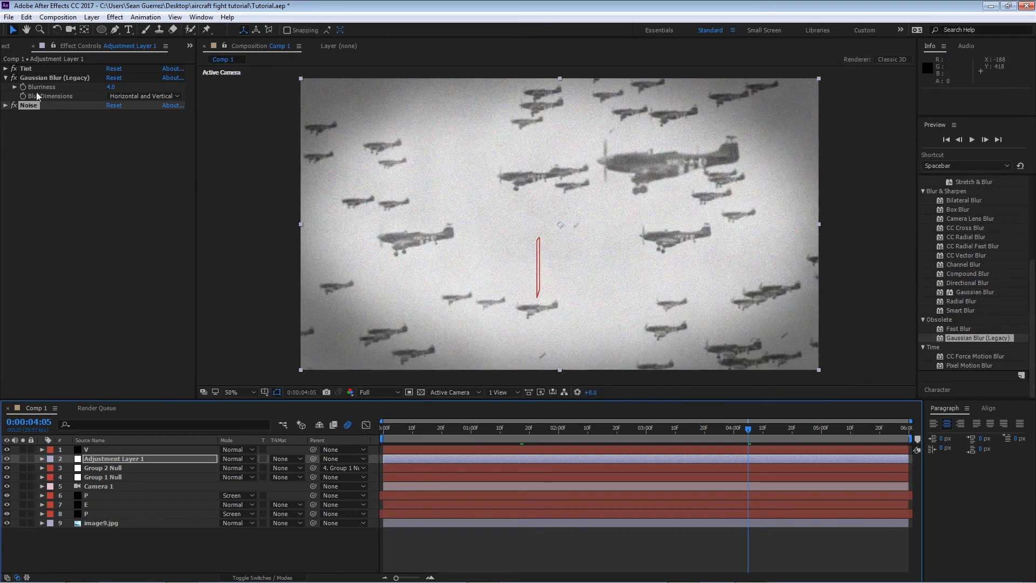
Step: Set the Blurriness of Gaussian Blur (Legacy) on Adjustment Layer 1 to 3
click(6, 78)
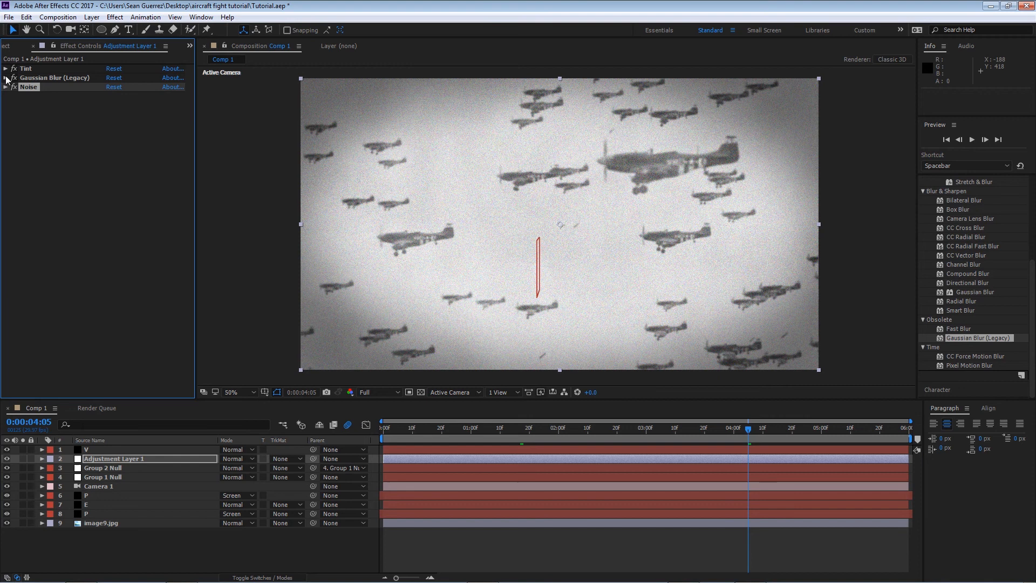
click(6, 79)
click(115, 88)
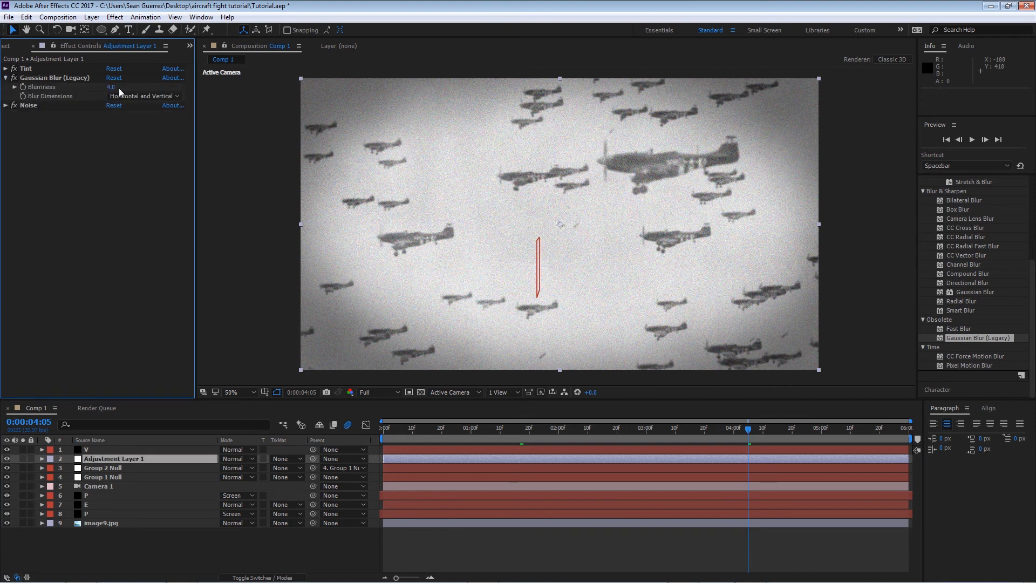
click(112, 88)
key(Return)
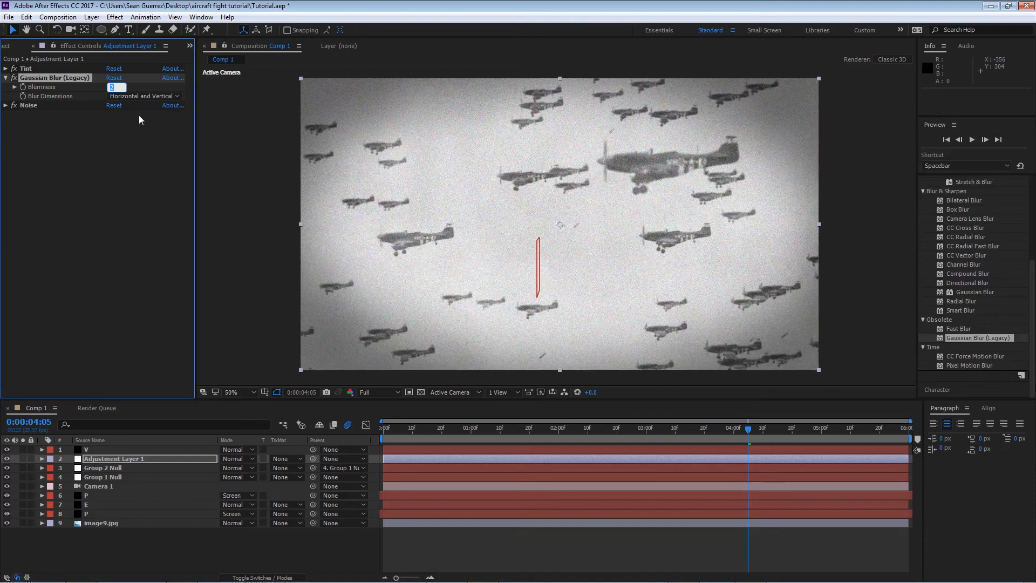
key(Return)
Step: Enable the motion blur switch on both P layers and turn off motion blur rendering for the composition
click(286, 576)
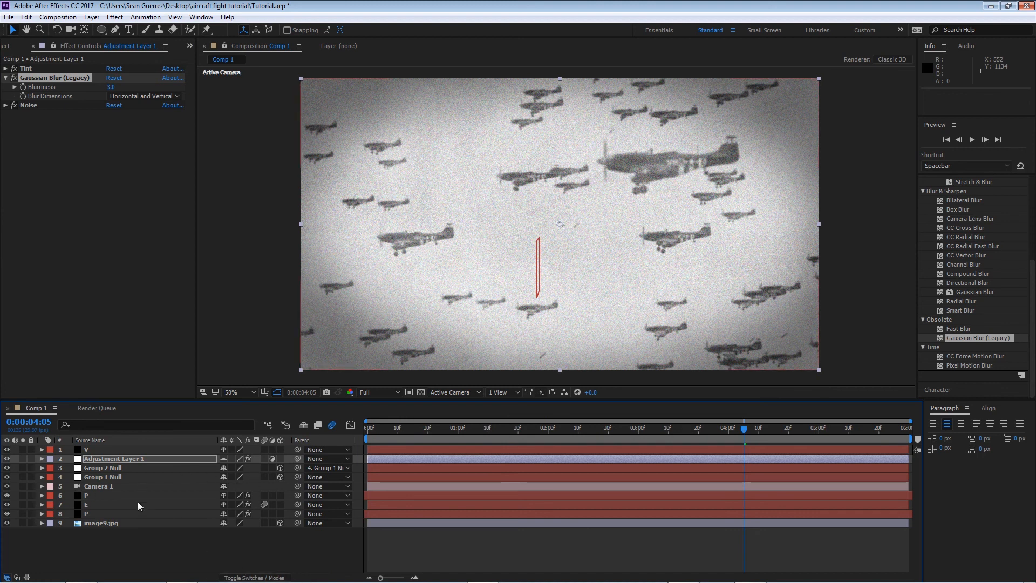
drag(264, 495, 265, 512)
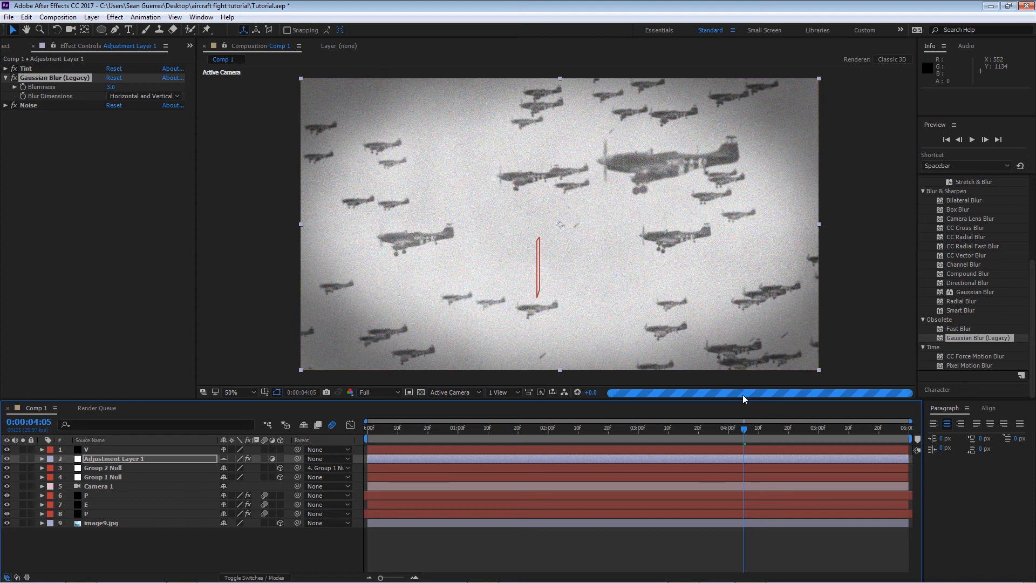
click(332, 425)
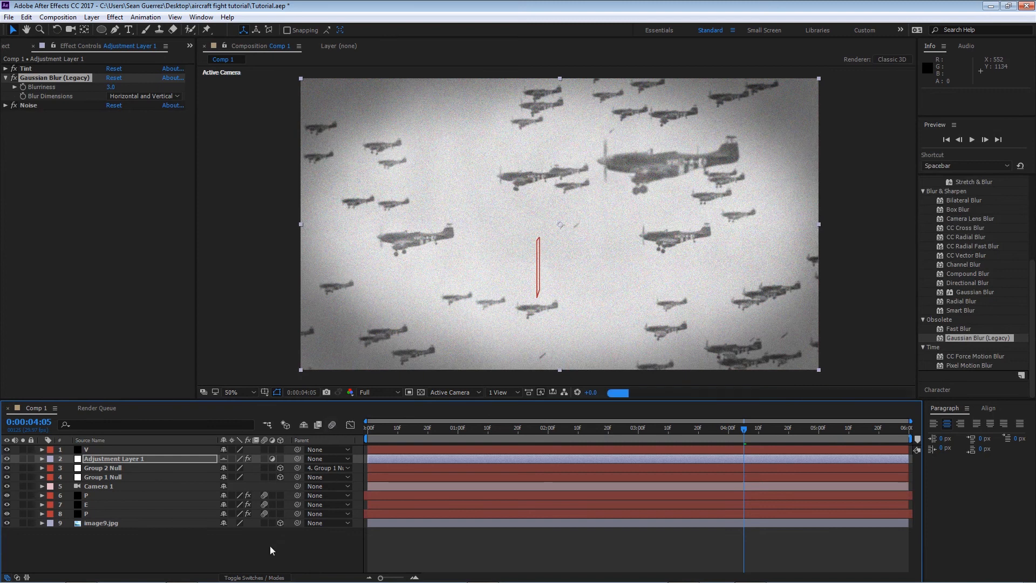
click(271, 545)
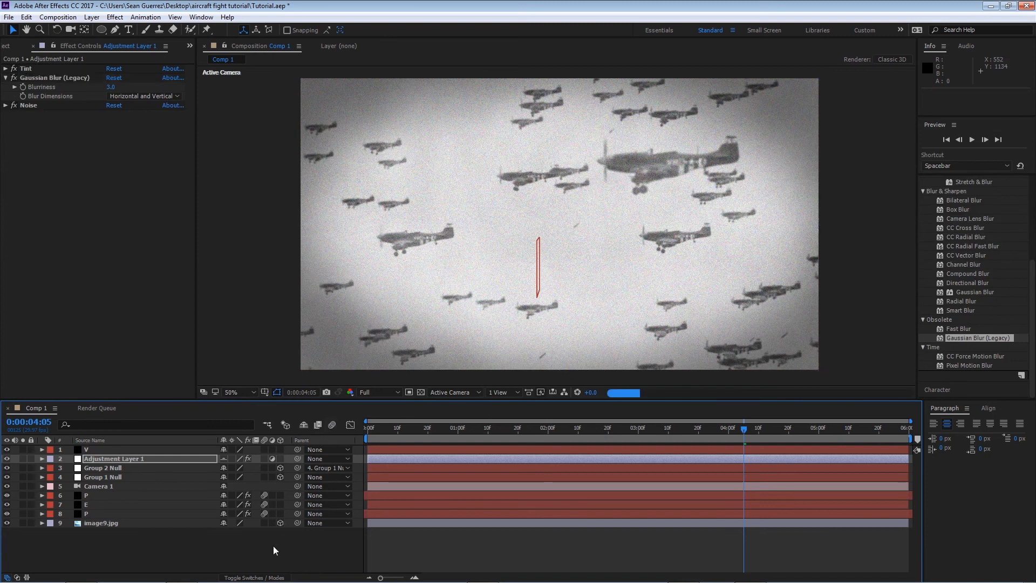
Step: Hide the V layer, Adjustment Layer 1 and both P layers to leave the clean aircraft and sky
click(6, 79)
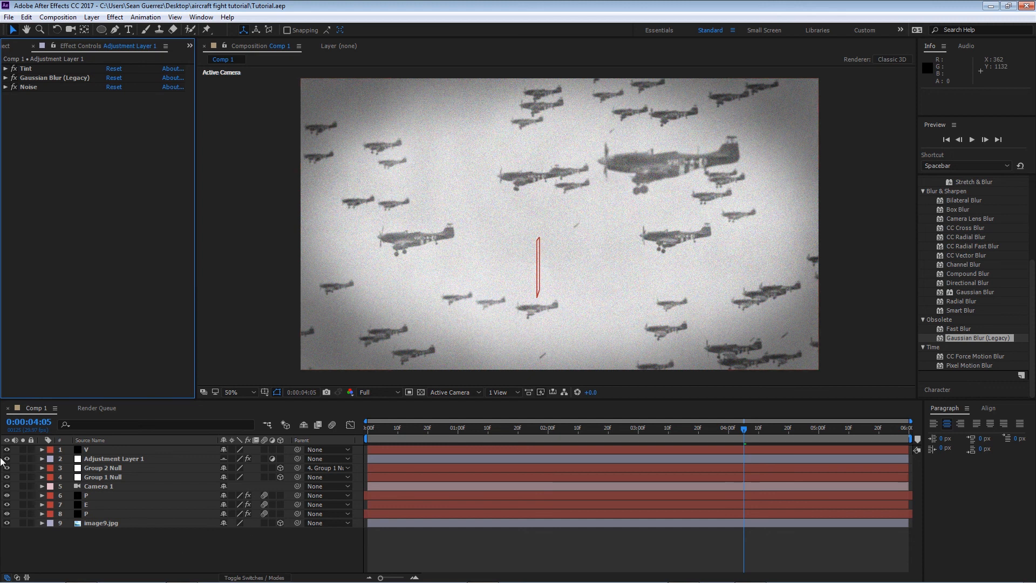
drag(7, 450, 8, 460)
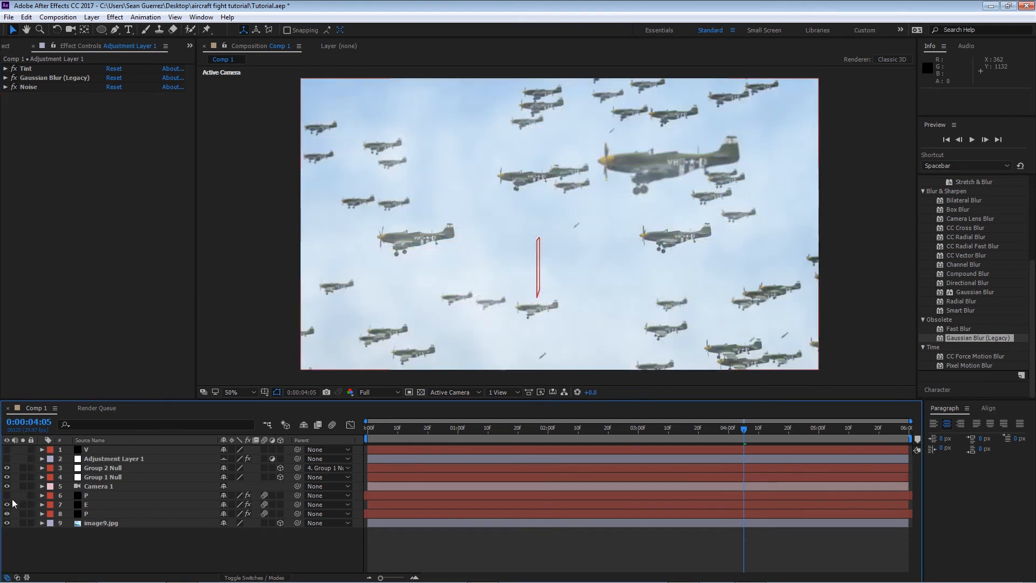
click(6, 513)
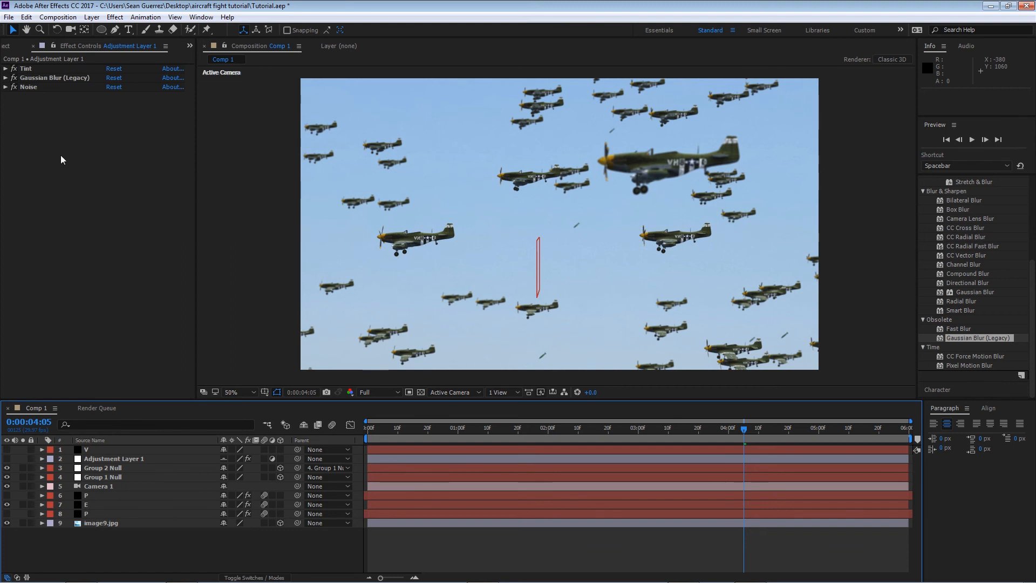
Step: Create a Point light with 100% intensity, using a light blue colour sampled from the sky
click(91, 19)
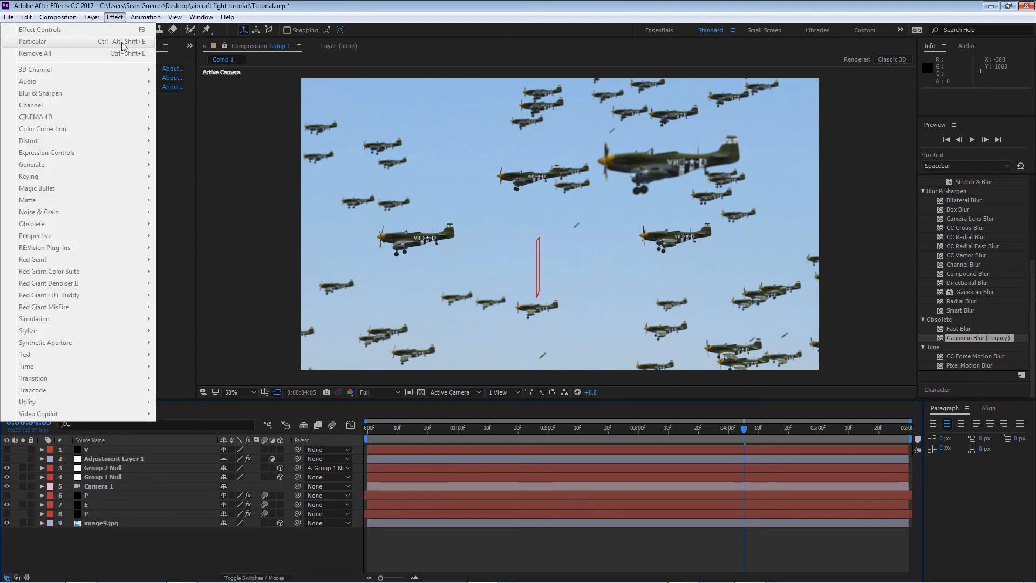
mouse_move(80, 29)
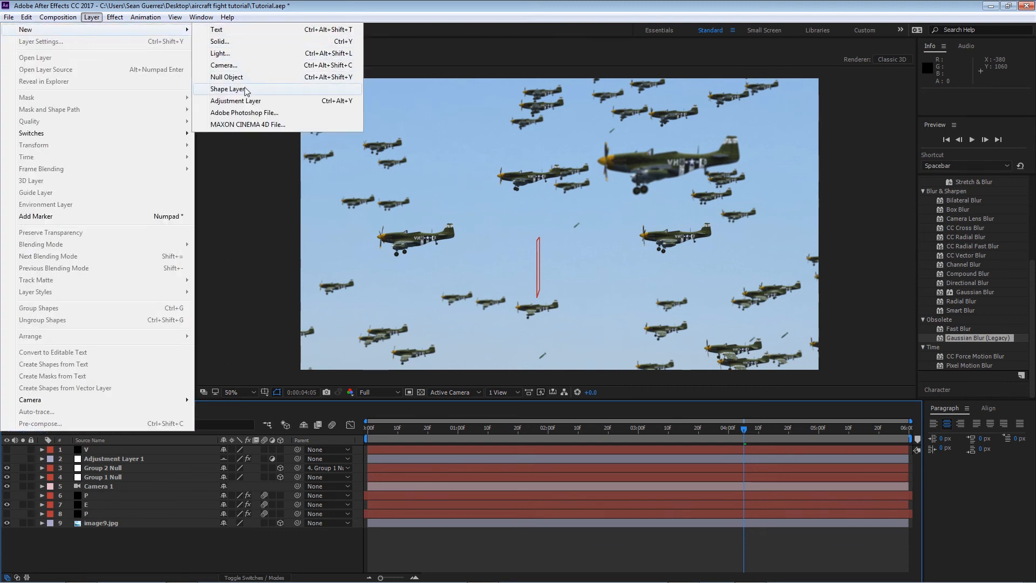
click(238, 54)
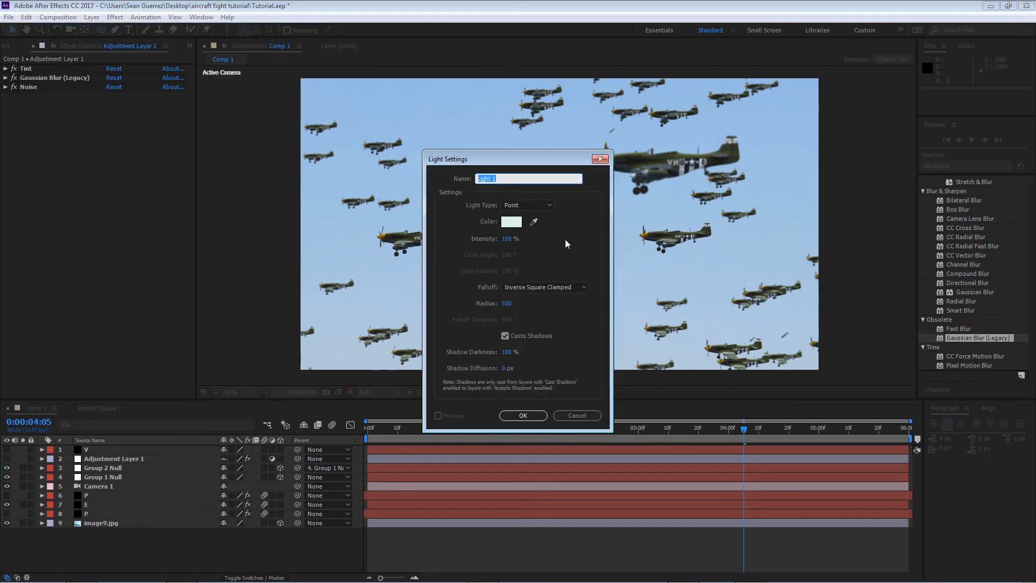
click(534, 222)
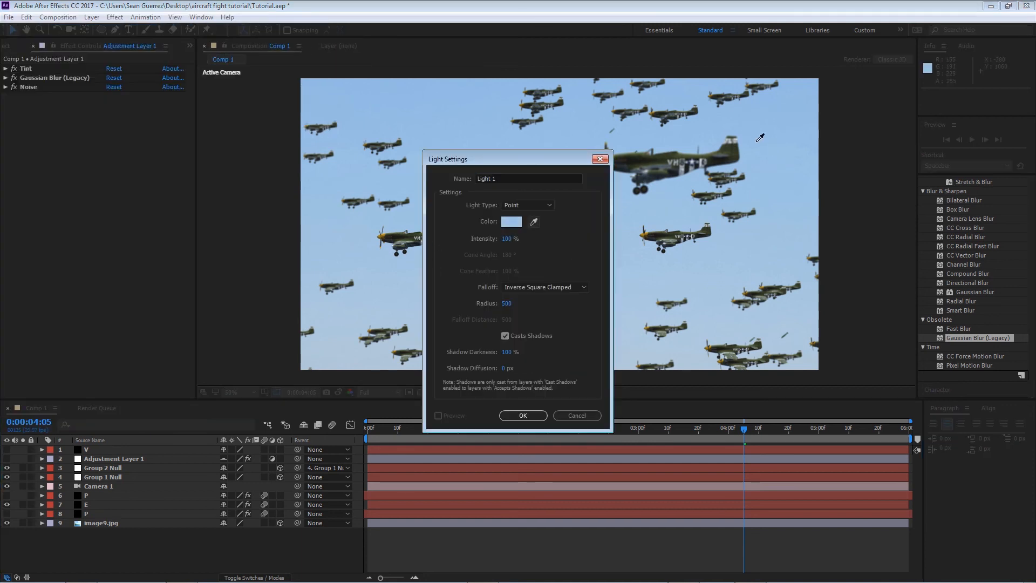
click(523, 415)
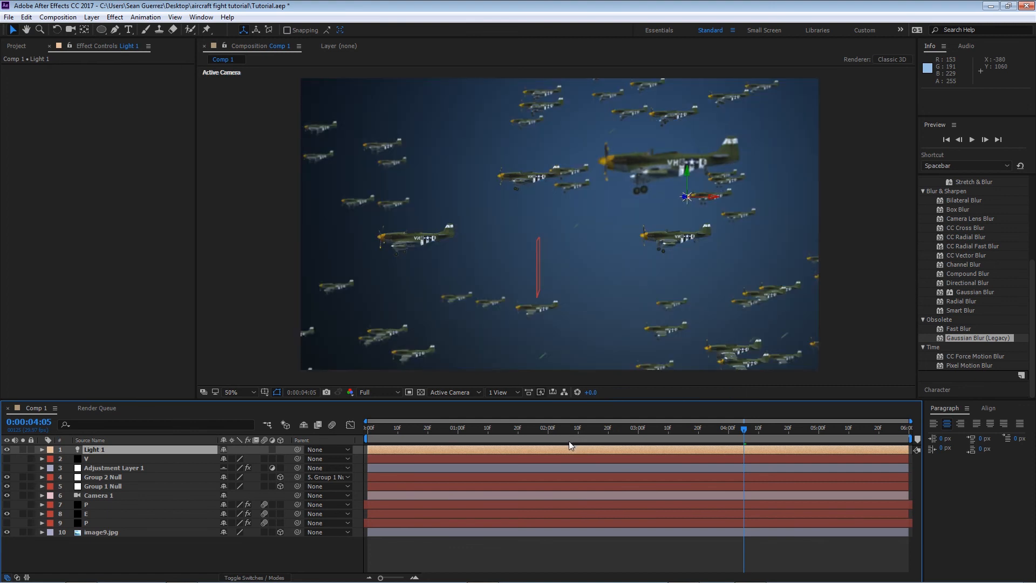
Step: Turn off Accepts Lights in the material options of the image9.jpg background layer
click(106, 532)
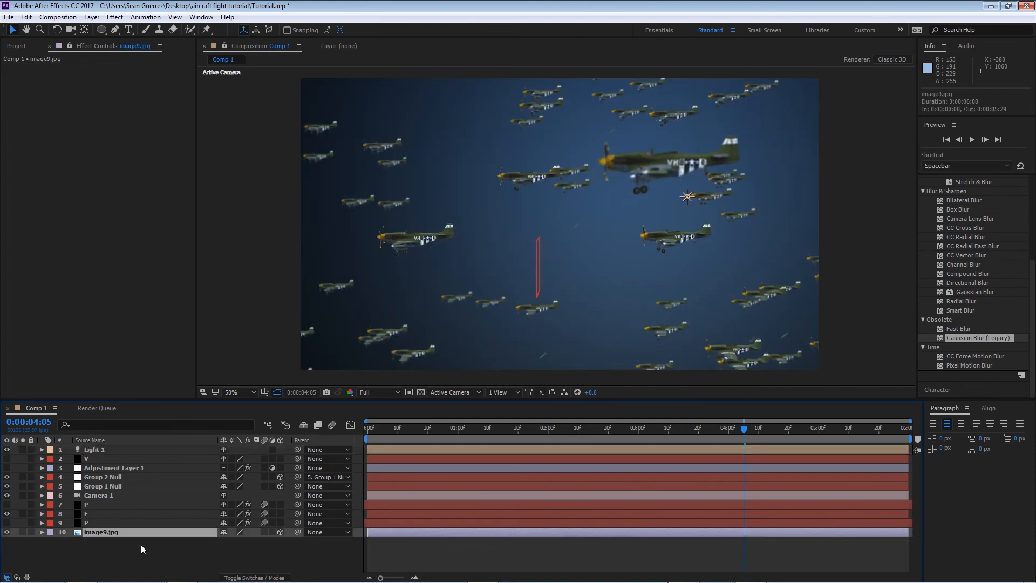
key(a)
key(a)
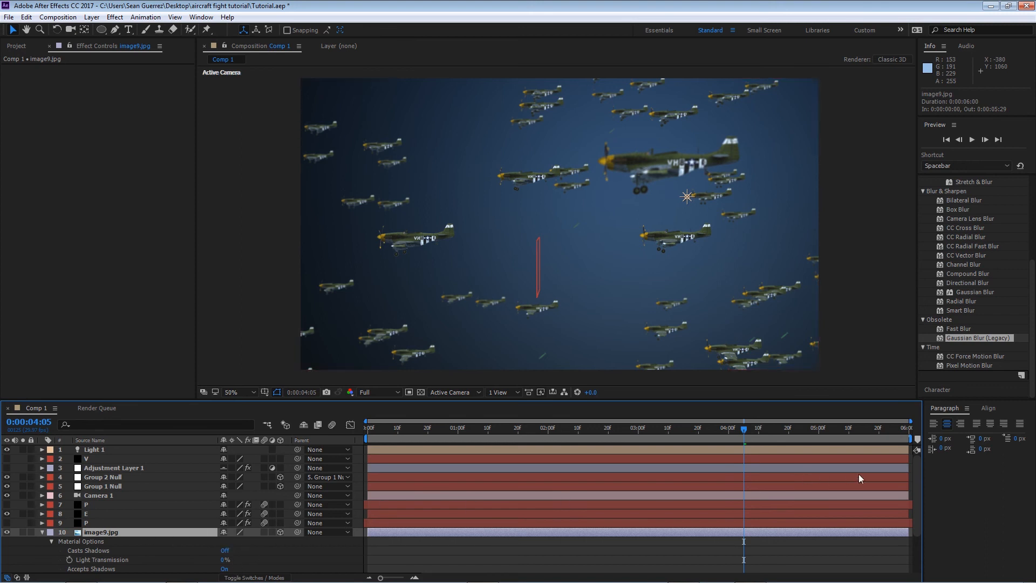
scroll(763, 510, down, 3)
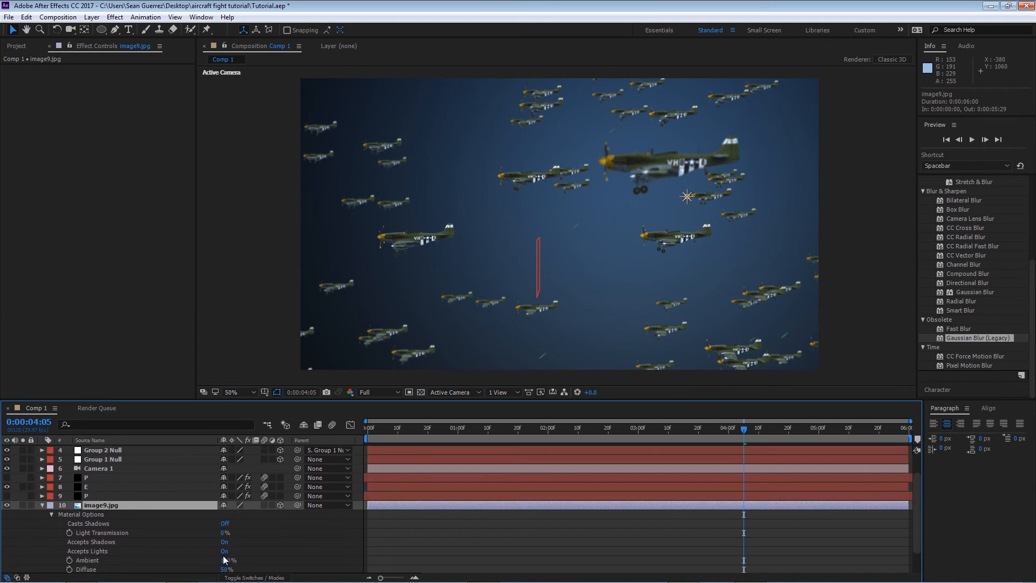
click(224, 551)
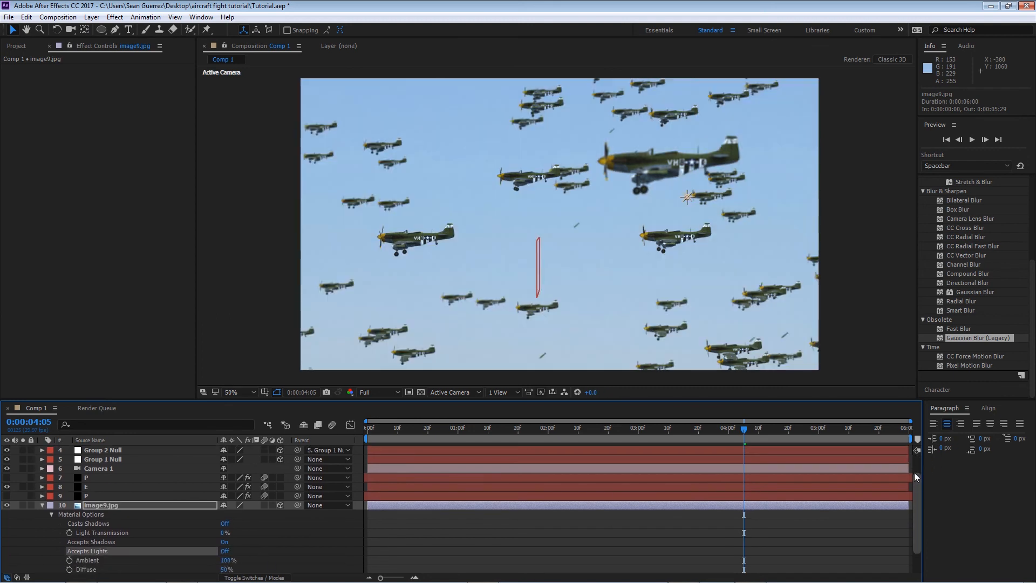
scroll(917, 480, up, 3)
click(43, 532)
Step: Toggle the visibility of image9.jpg and Light 1 to check how the light affects the scene
click(7, 532)
click(7, 532)
click(7, 450)
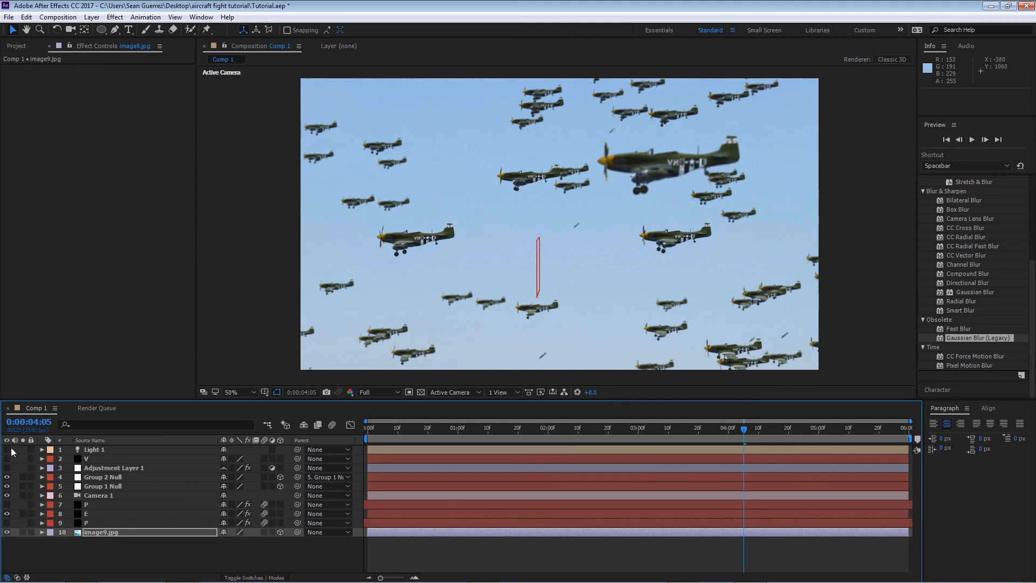
click(18, 449)
click(7, 449)
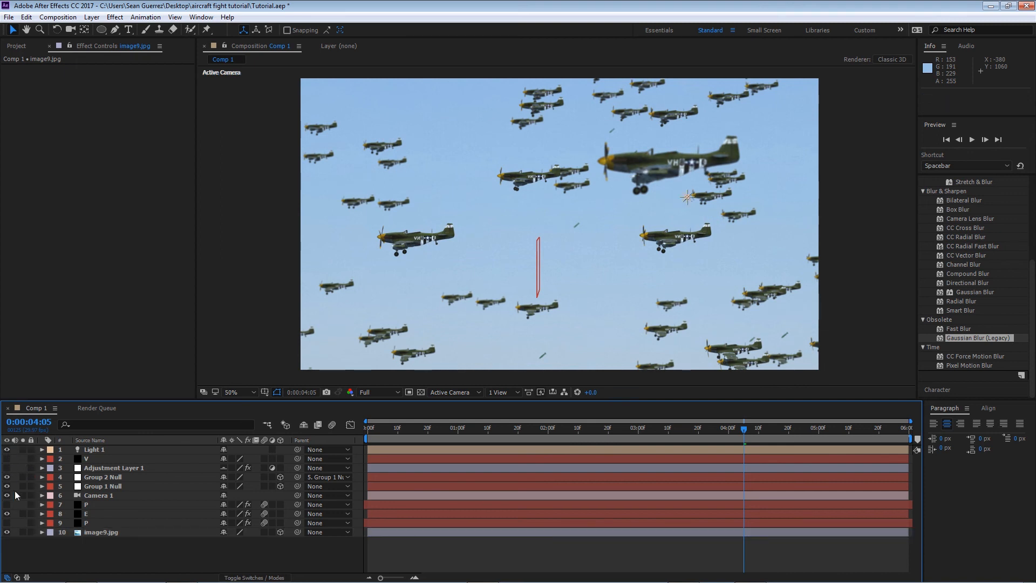
Step: Turn off Depth of Field in the camera options of Camera 1
click(42, 496)
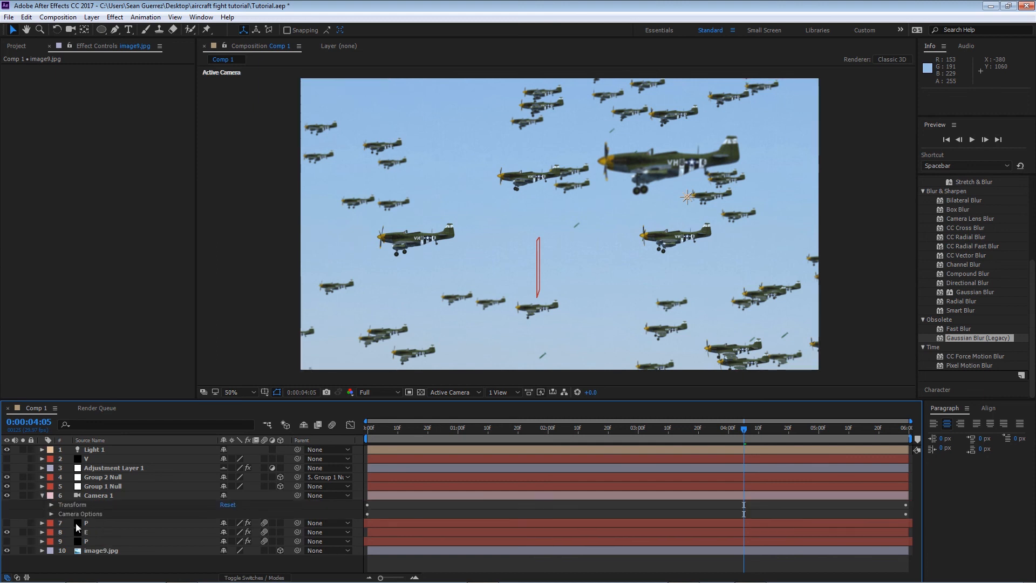
click(51, 514)
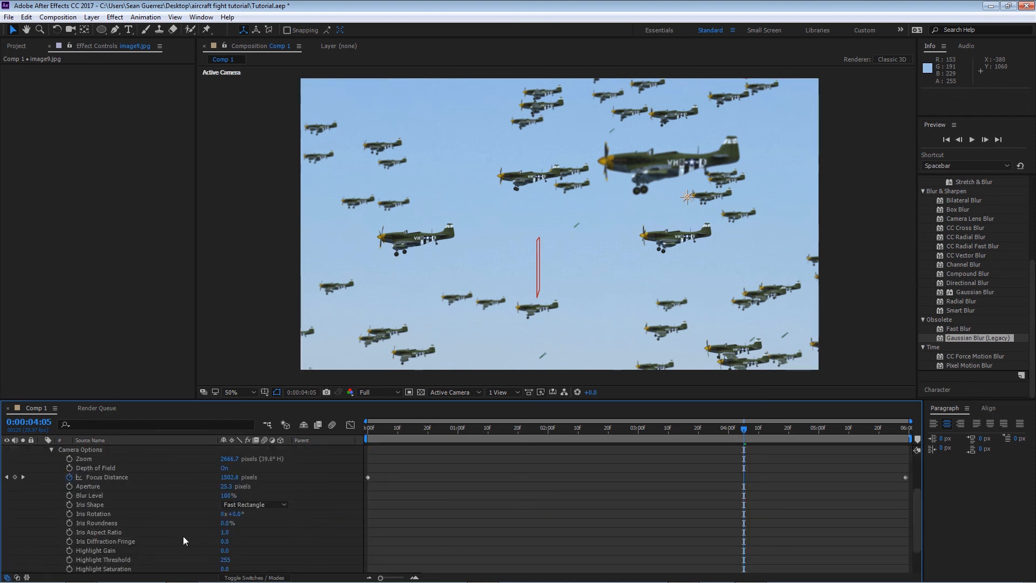
click(225, 470)
drag(918, 502, 930, 460)
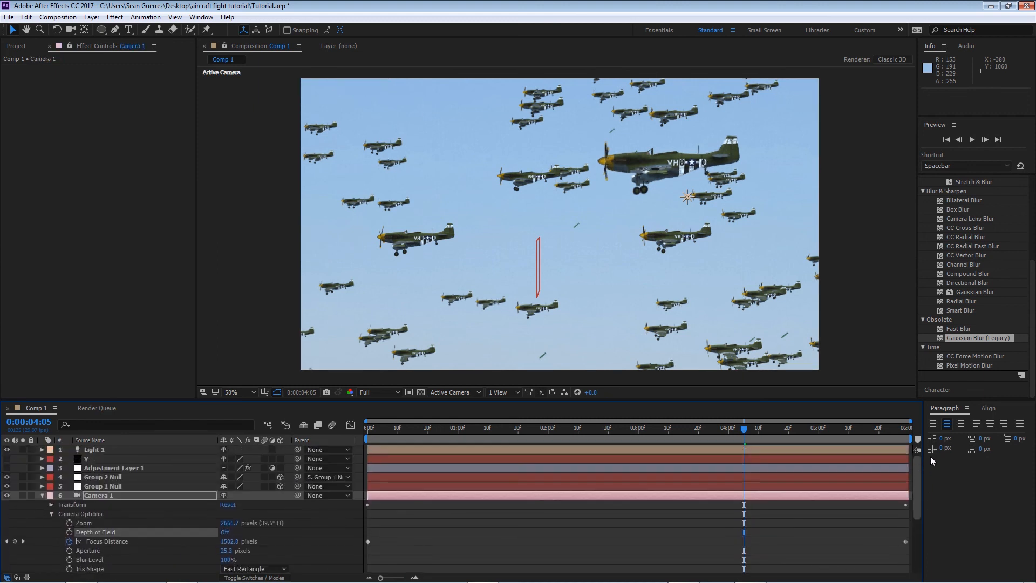
Step: Compare the aircraft with Light 1 switched on and off
click(7, 449)
click(7, 449)
click(8, 449)
click(9, 449)
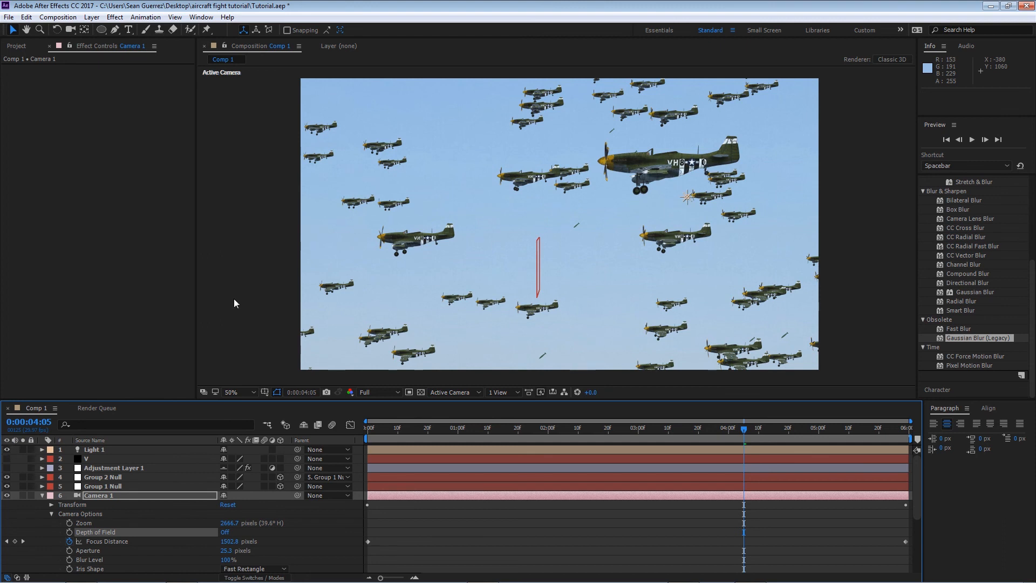
Step: Raise Light 1 above the aircraft by setting its Y position to about -229
click(125, 449)
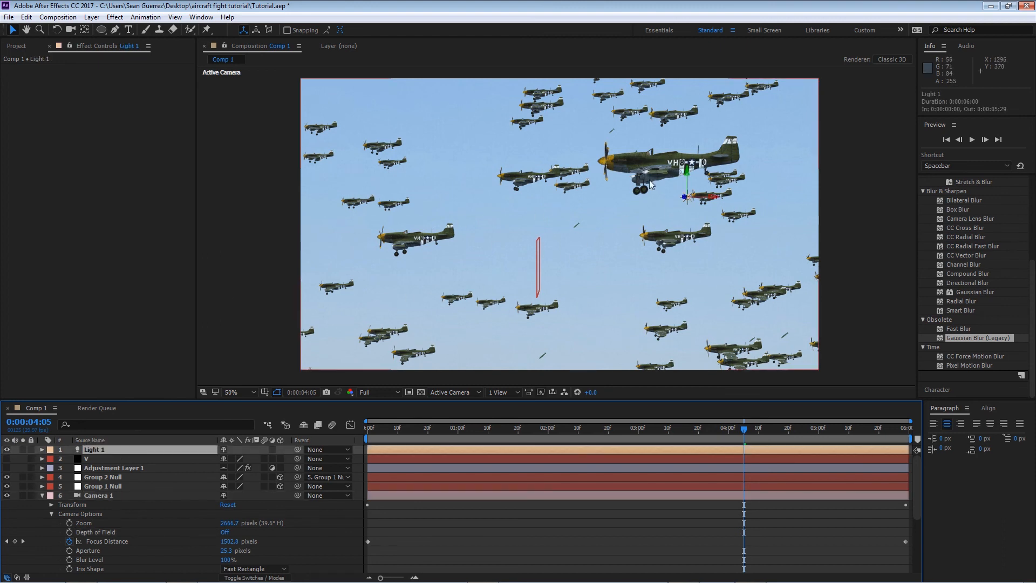
key(p)
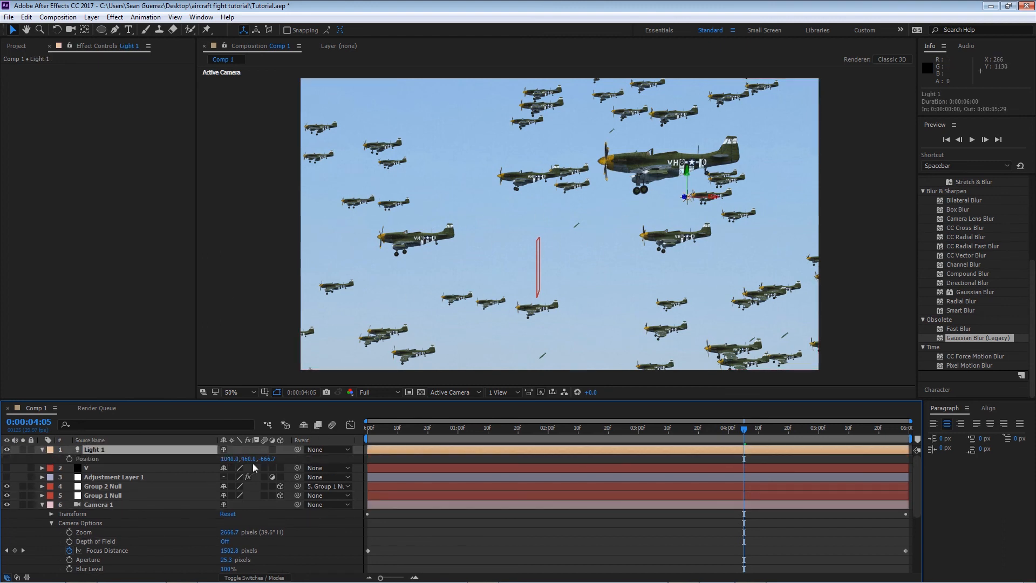
drag(249, 459, 70, 461)
drag(249, 459, 81, 424)
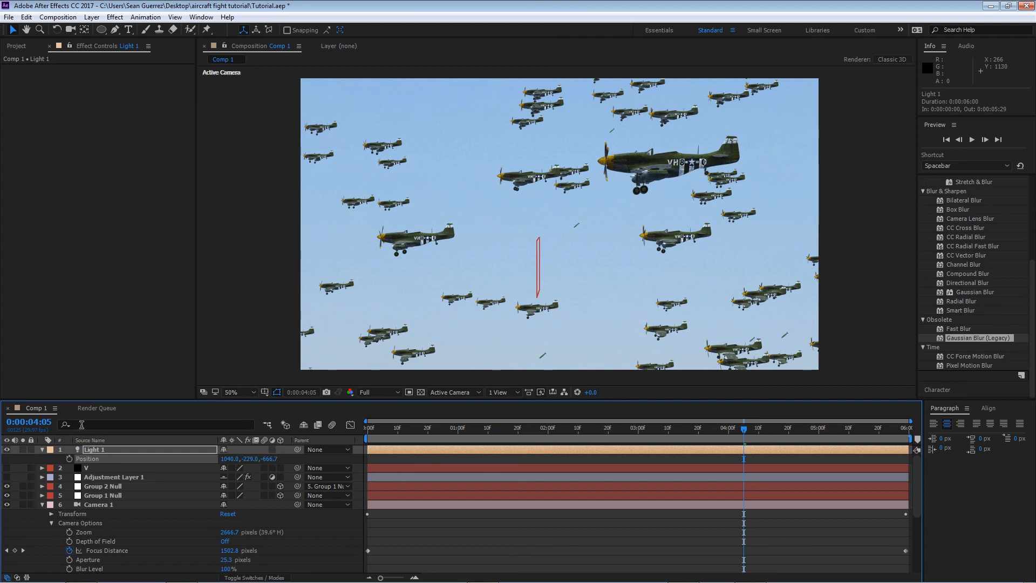
click(42, 449)
click(42, 496)
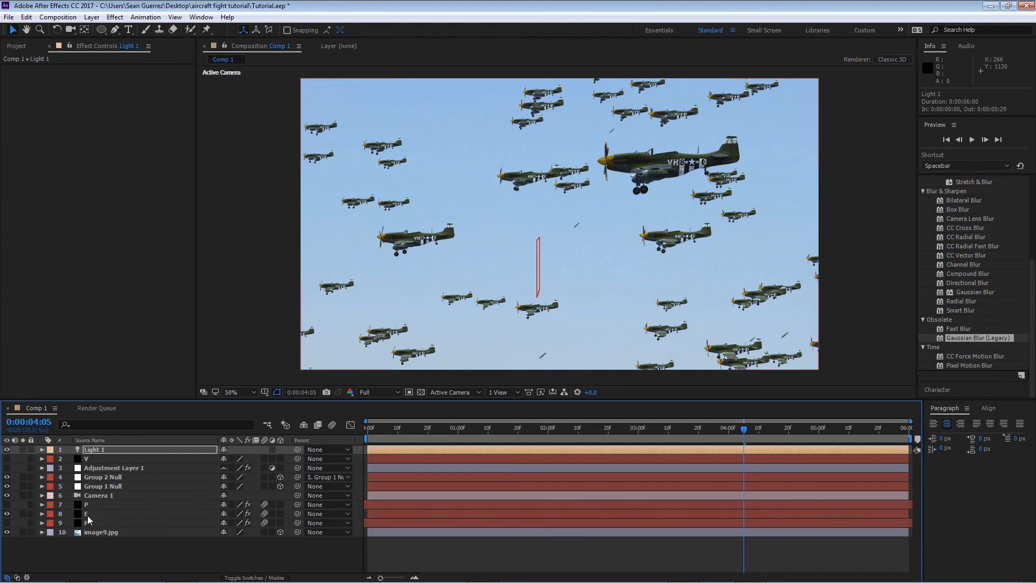
Step: Enable SSAO ambient occlusion in the Element render settings of layer E, comparing the planes with and without it
click(76, 514)
click(15, 187)
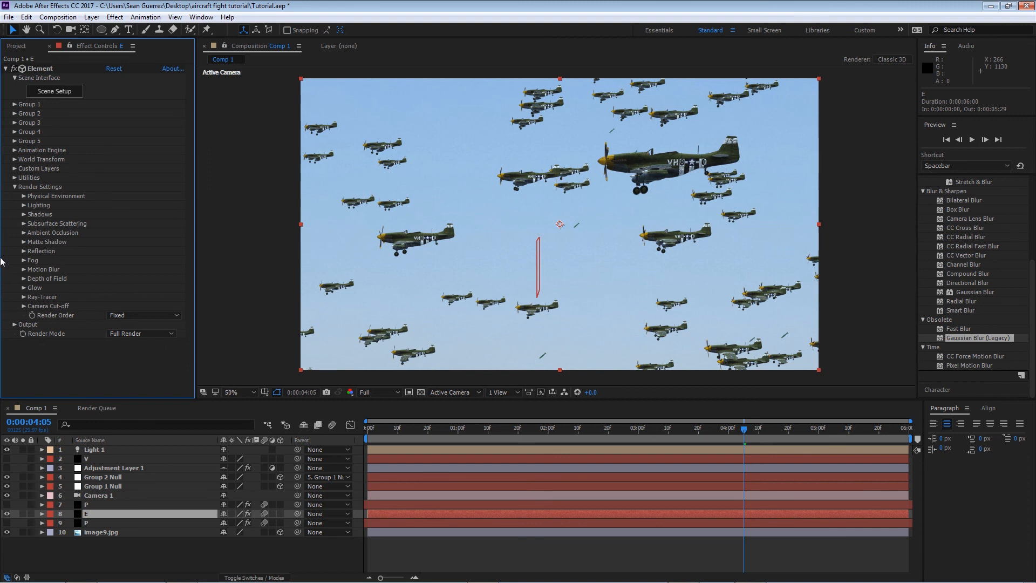
click(23, 233)
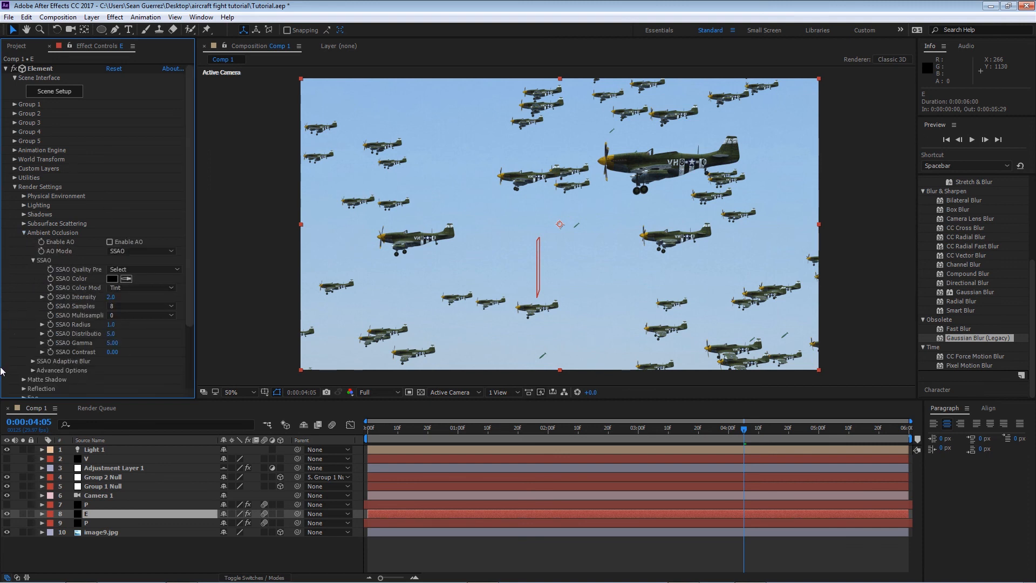
click(109, 242)
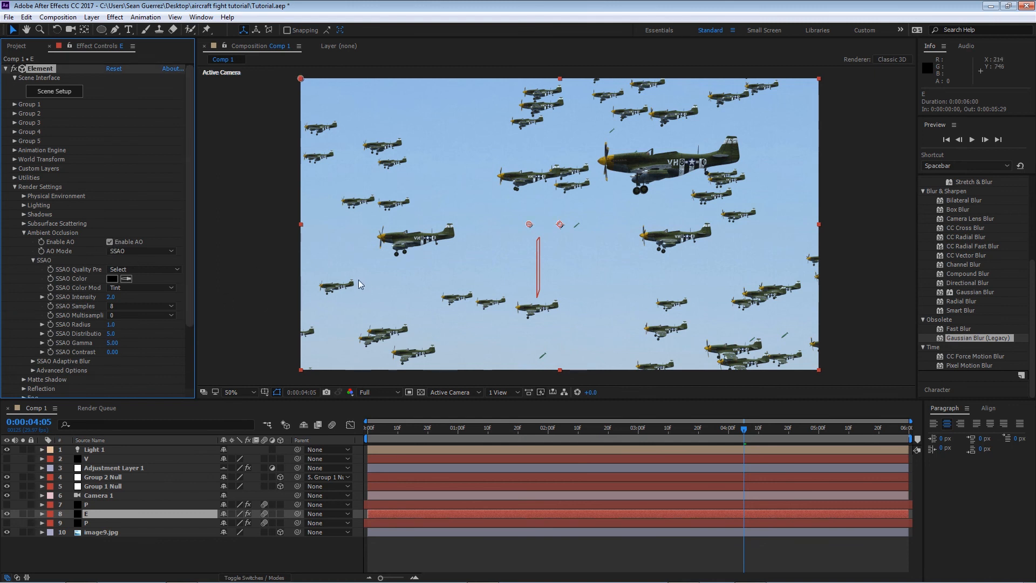
click(110, 242)
click(110, 242)
click(111, 243)
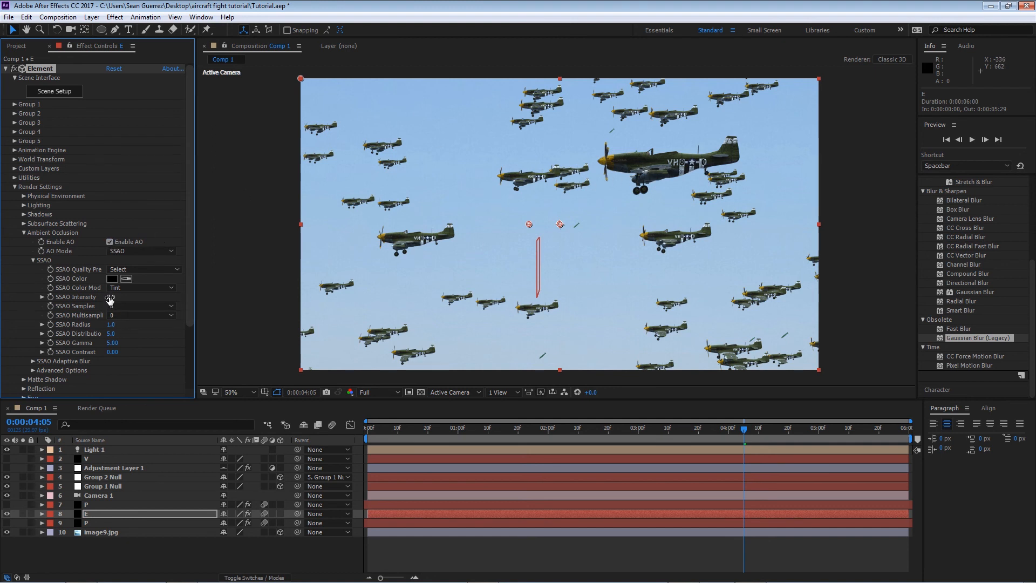
Step: Increase the SSAO Intensity on layer E to deepen the contact shading on the aircraft
drag(112, 297, 657, 255)
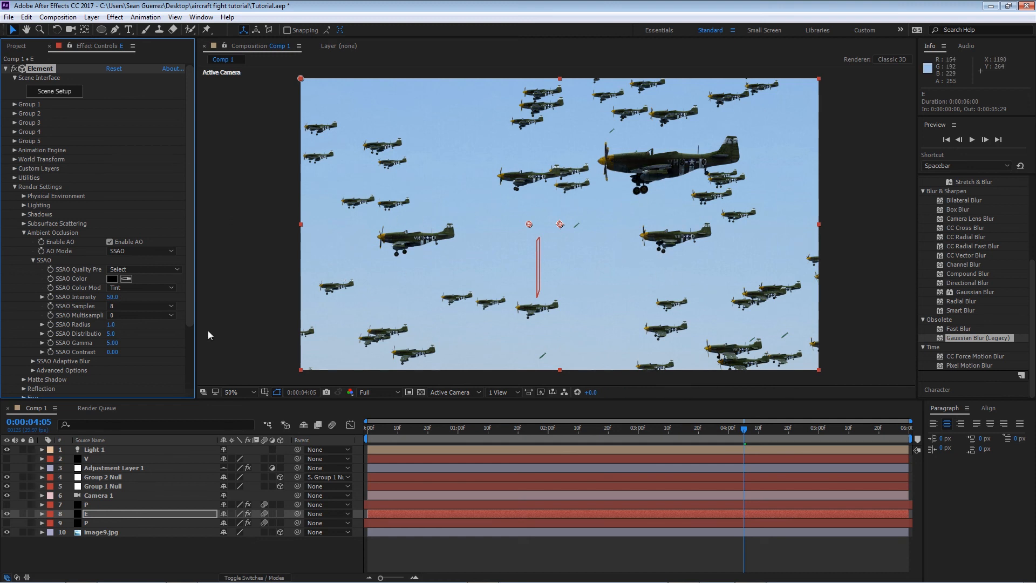
drag(112, 297, 56, 306)
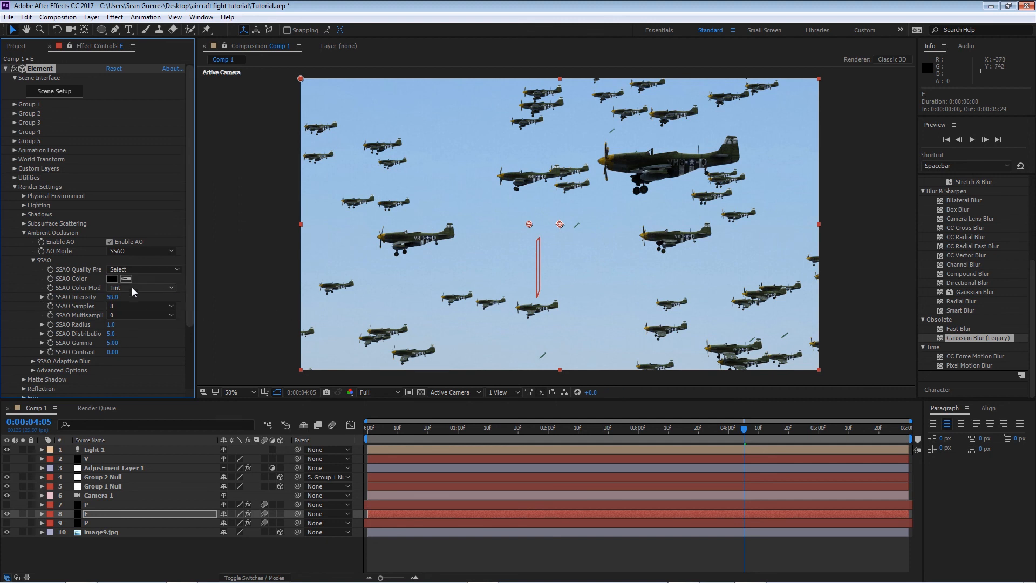
Step: Set the SSAO Intensity in layer E's ambient occlusion settings to 25
click(111, 297)
text(25)
key(Return)
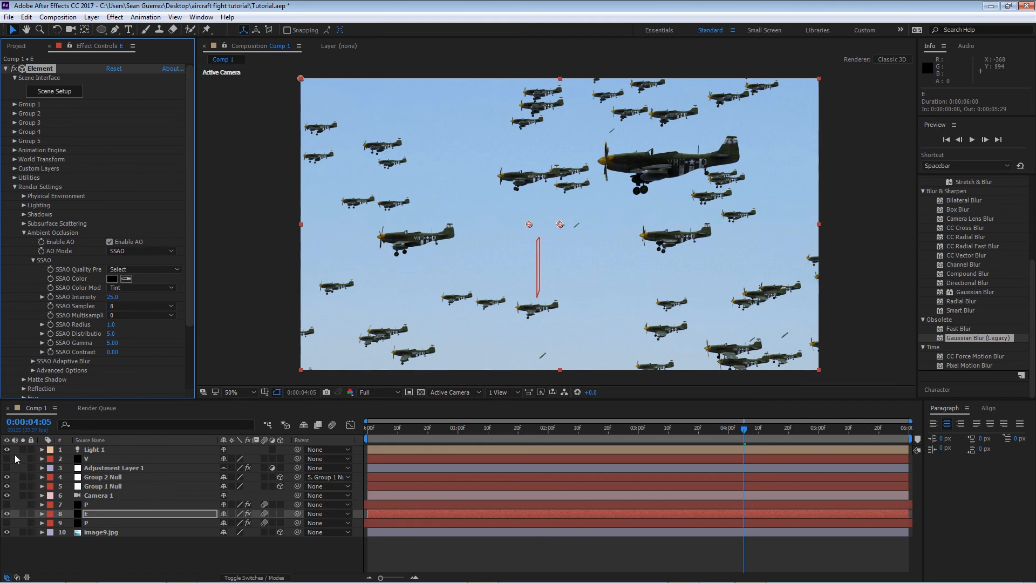
Step: Make Adjustment Layer 1 and both Particular cloud layers named P visible again
click(8, 468)
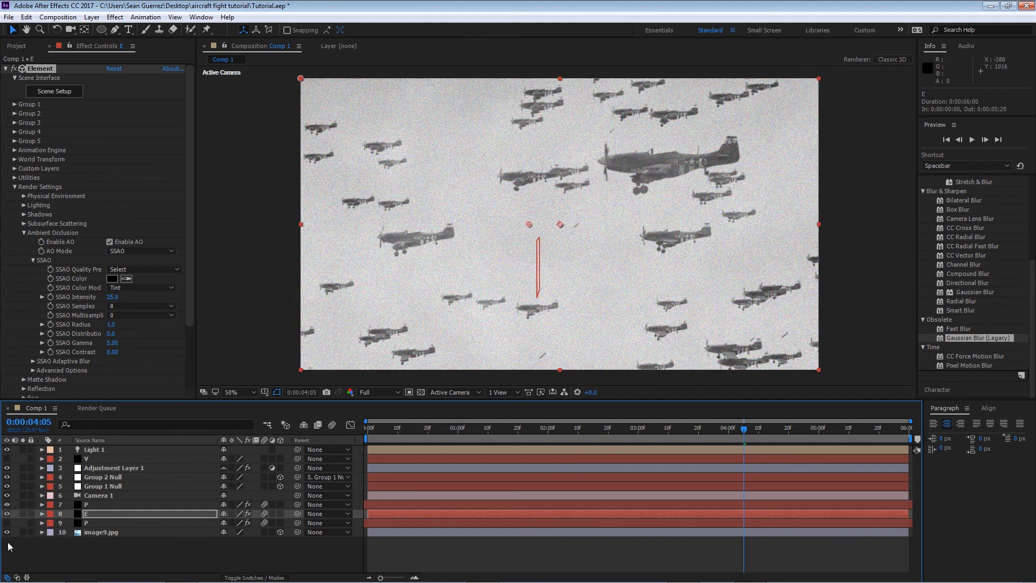
click(7, 522)
Step: Set the opacity of the upper P cloud layer, above layer E, to 50% and collapse its properties
click(113, 505)
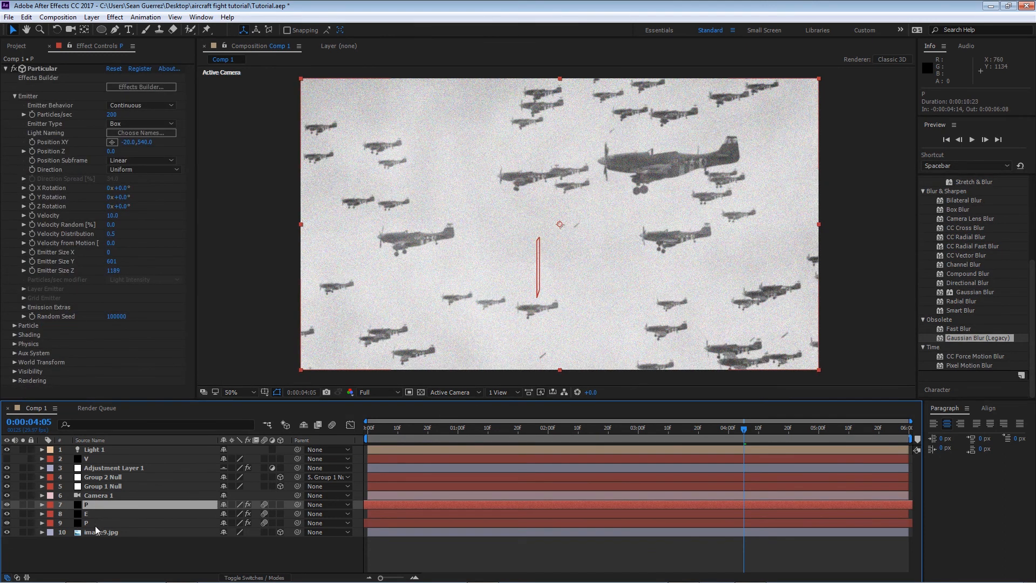
key(t)
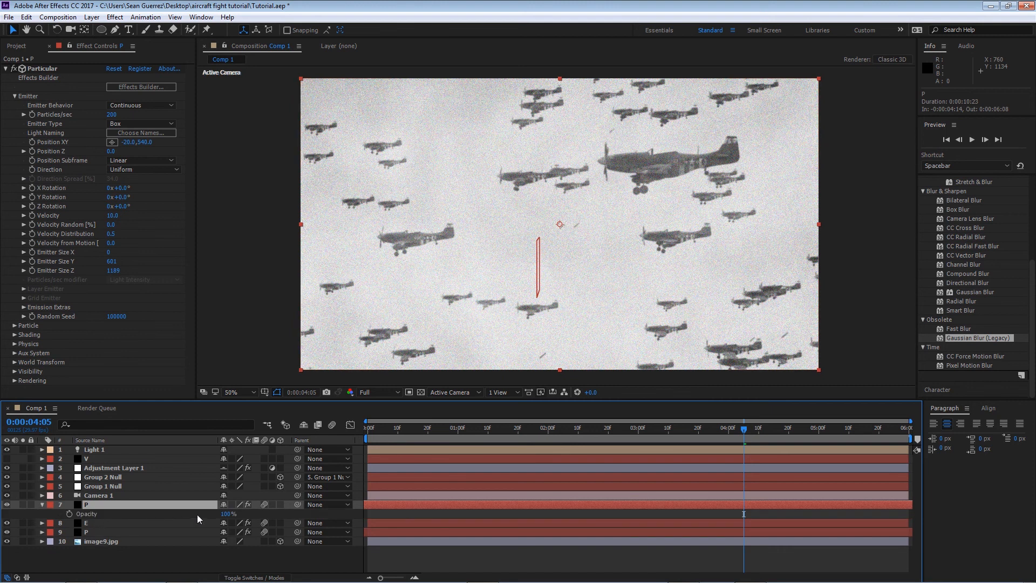
click(229, 514)
text(50)
key(Return)
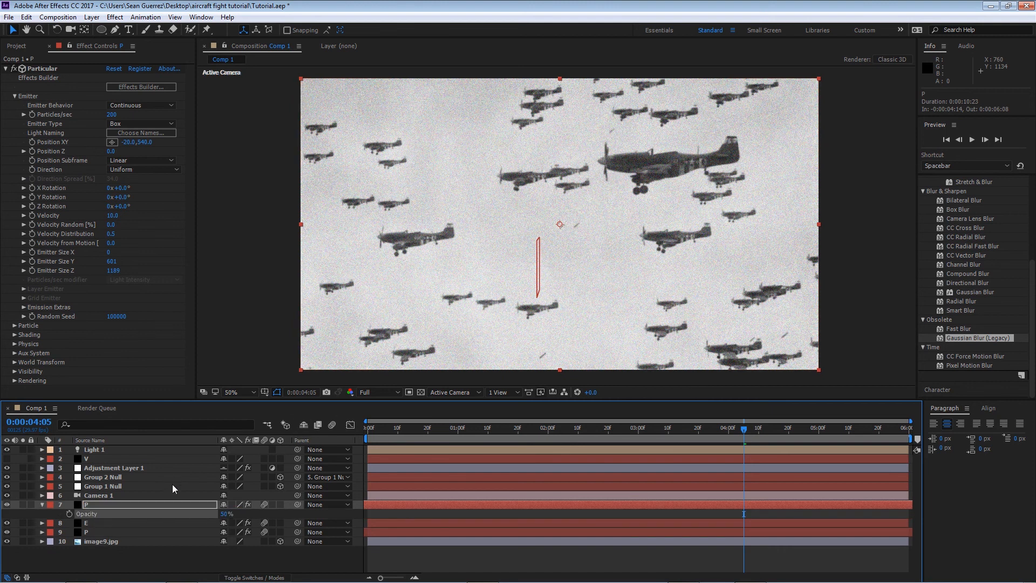
click(229, 514)
key(Return)
click(43, 505)
click(5, 69)
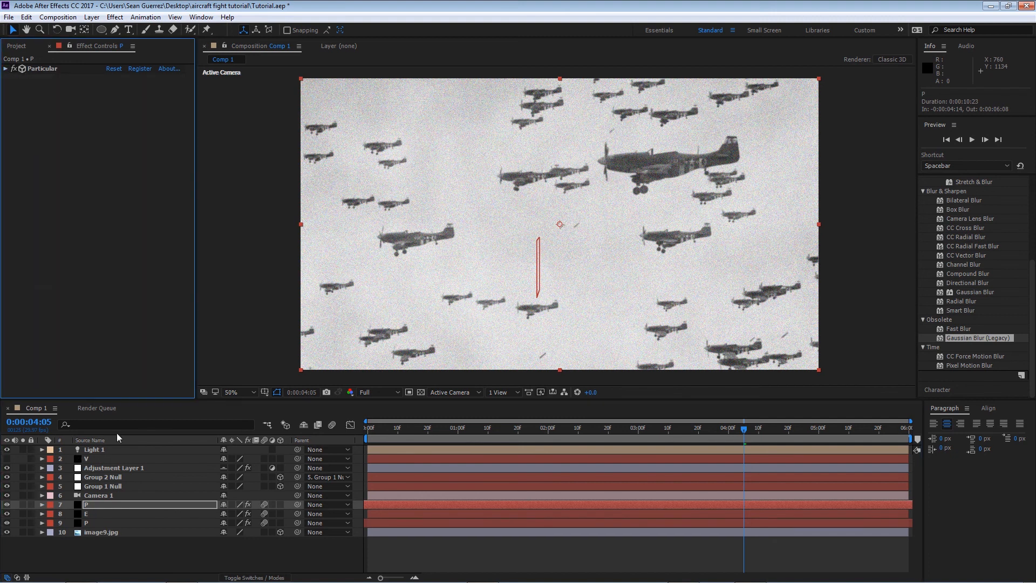
Step: Compare the image with the Noise effect on Adjustment Layer 1 switched off and on
click(111, 468)
click(6, 87)
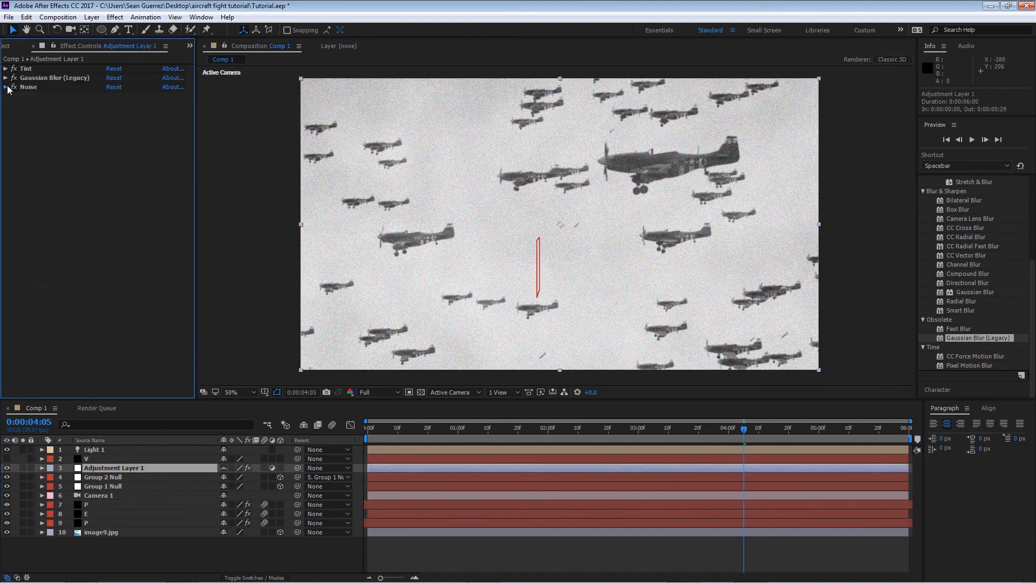
click(15, 87)
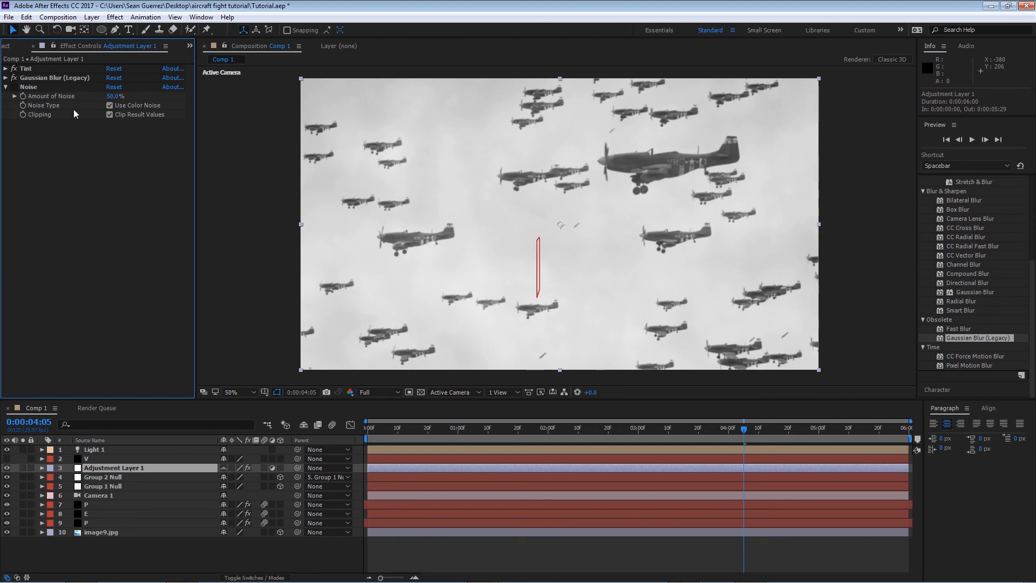
click(14, 88)
click(14, 87)
click(14, 87)
click(110, 107)
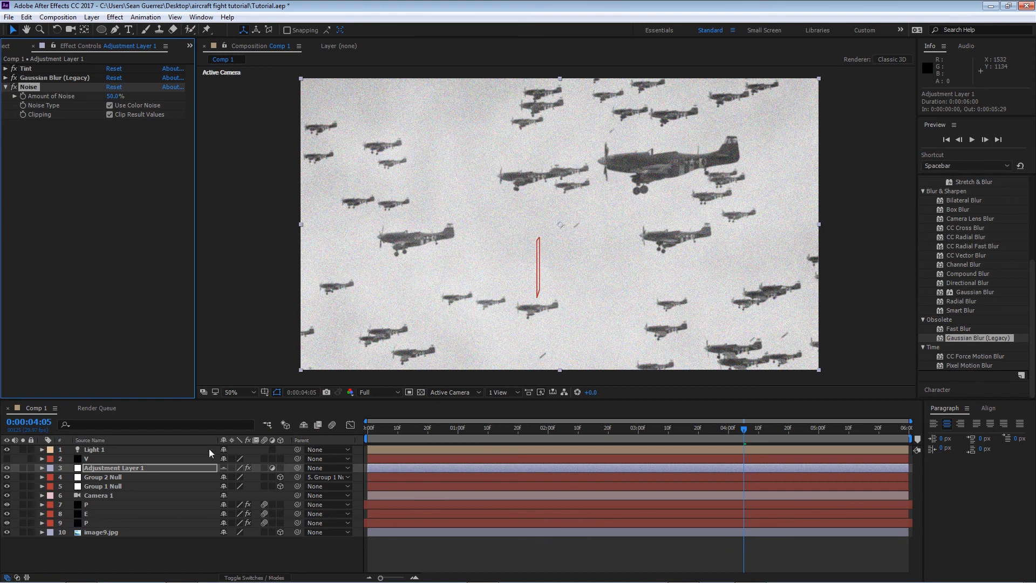
Step: Show the vignette layer V and turn off Use Color Noise in the Noise effect on Adjustment Layer 1
click(7, 458)
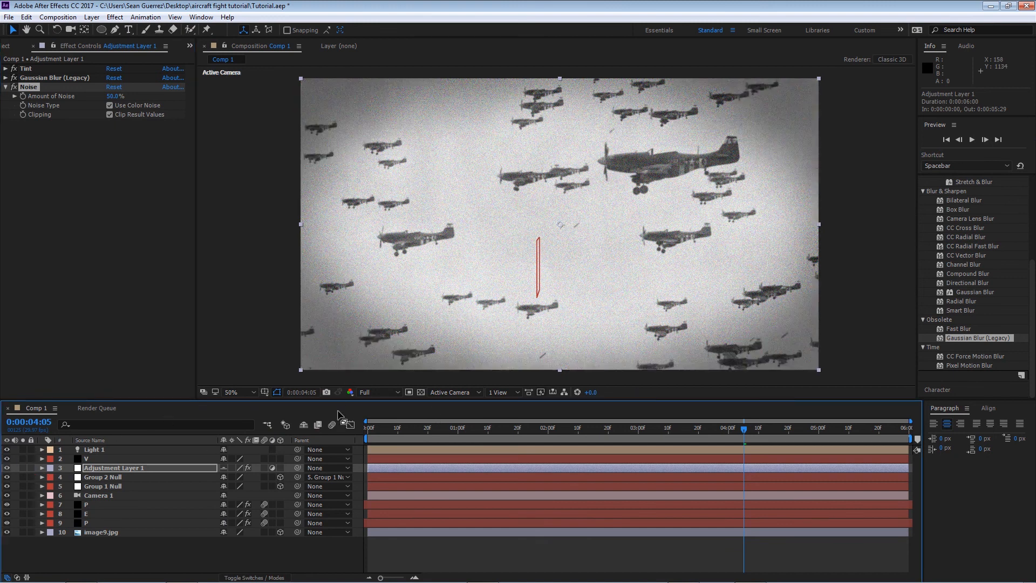
click(110, 105)
click(110, 106)
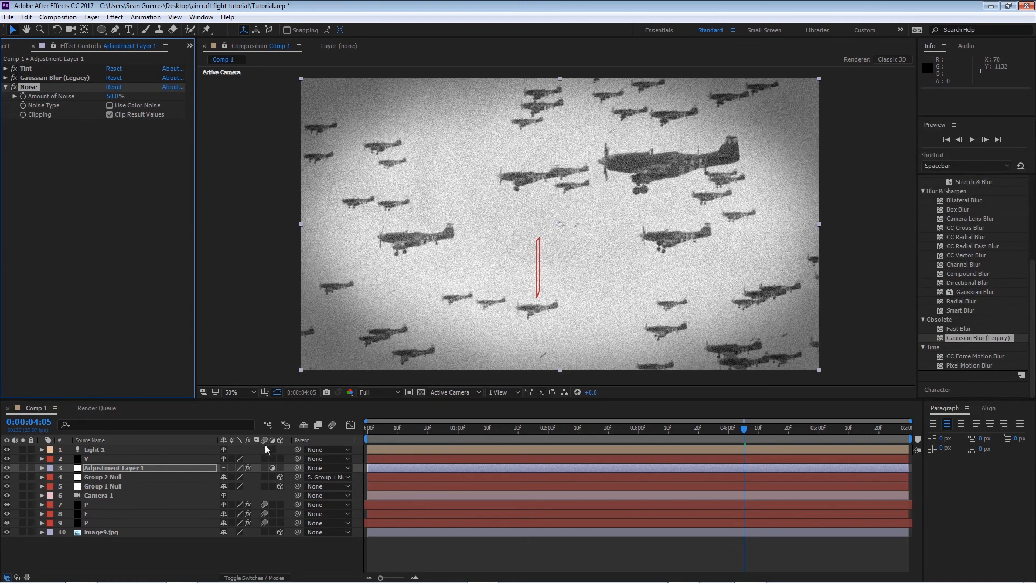
Step: Enable motion blur for the whole composition Comp 1
click(332, 425)
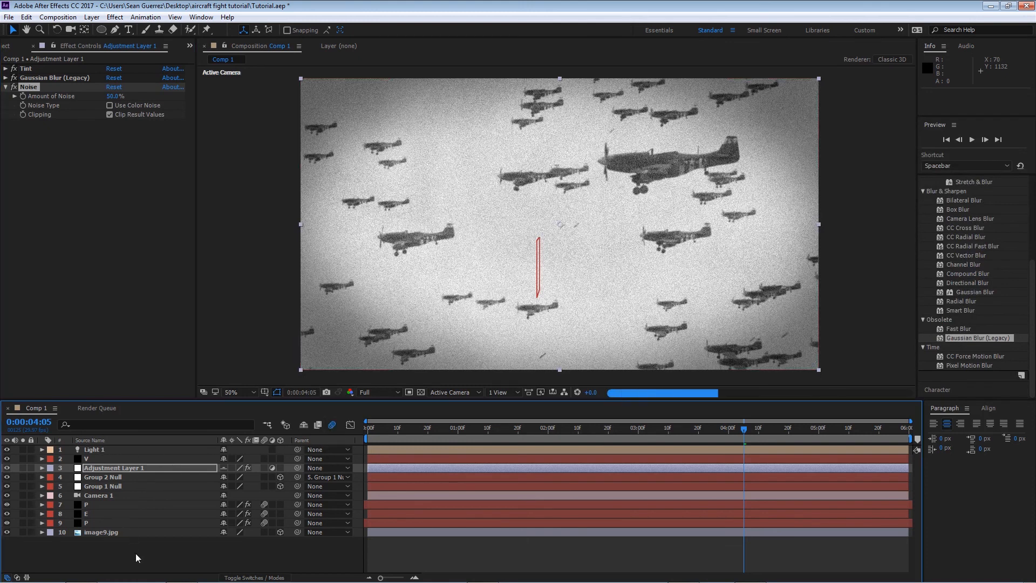